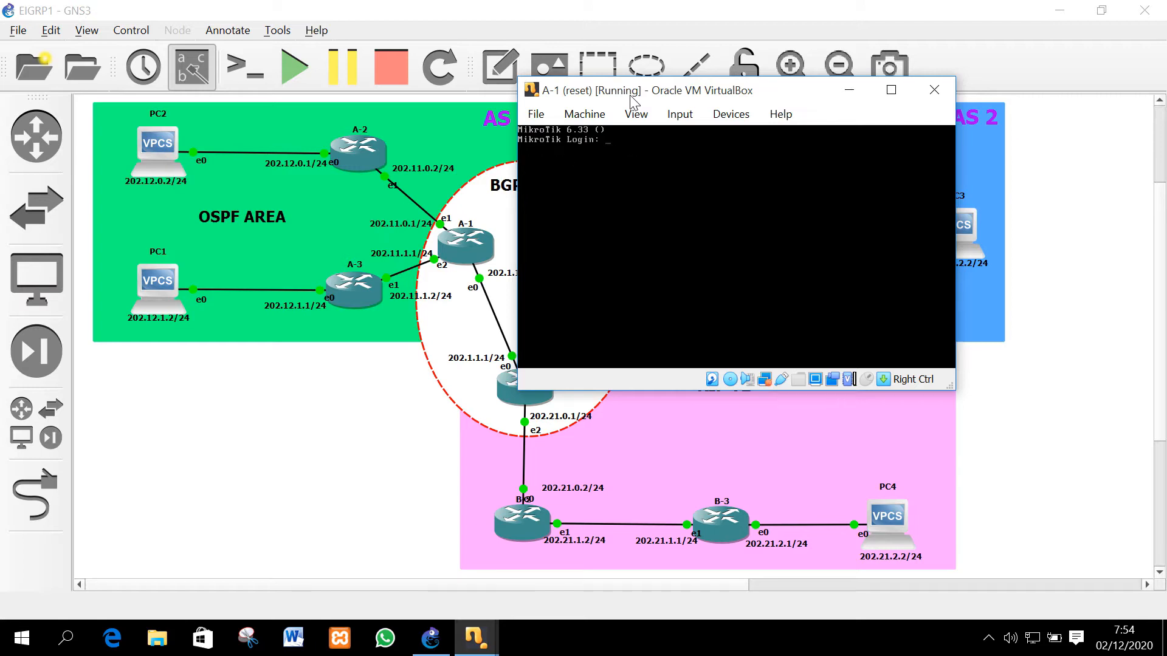
Log in to router A-1 as admin and assign 202.11.0.1/24 to ether2
text(admin)
key(Return)
key(Return)
key(Return)
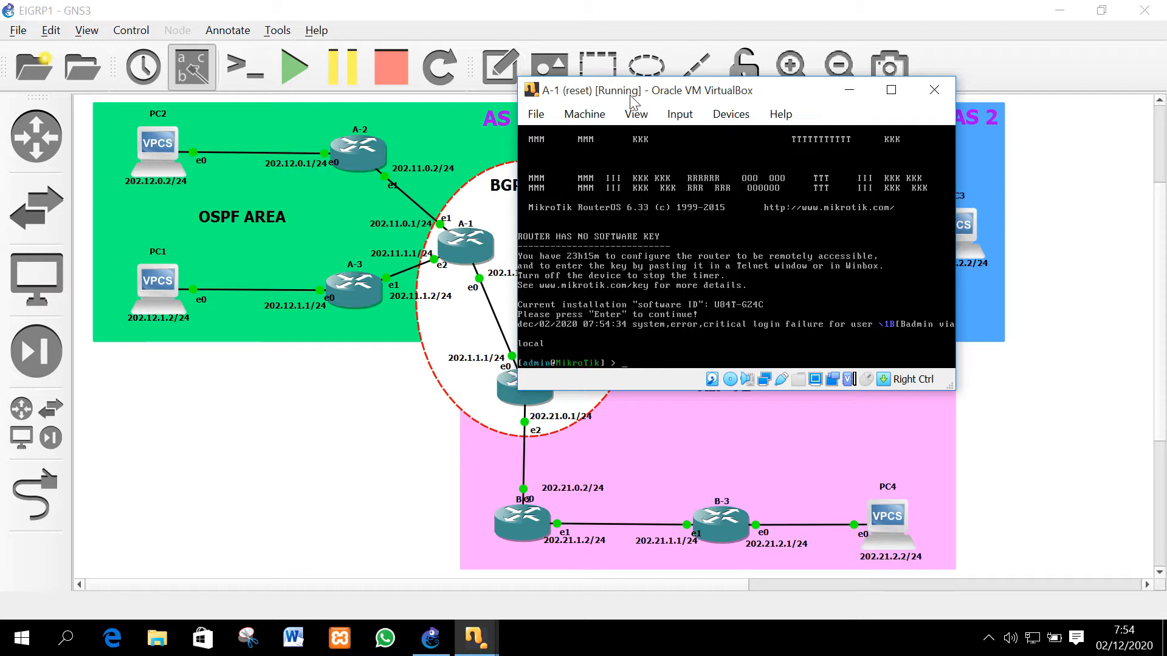
text(address add address=2020)
key(BackSpace)
text(.11.0)
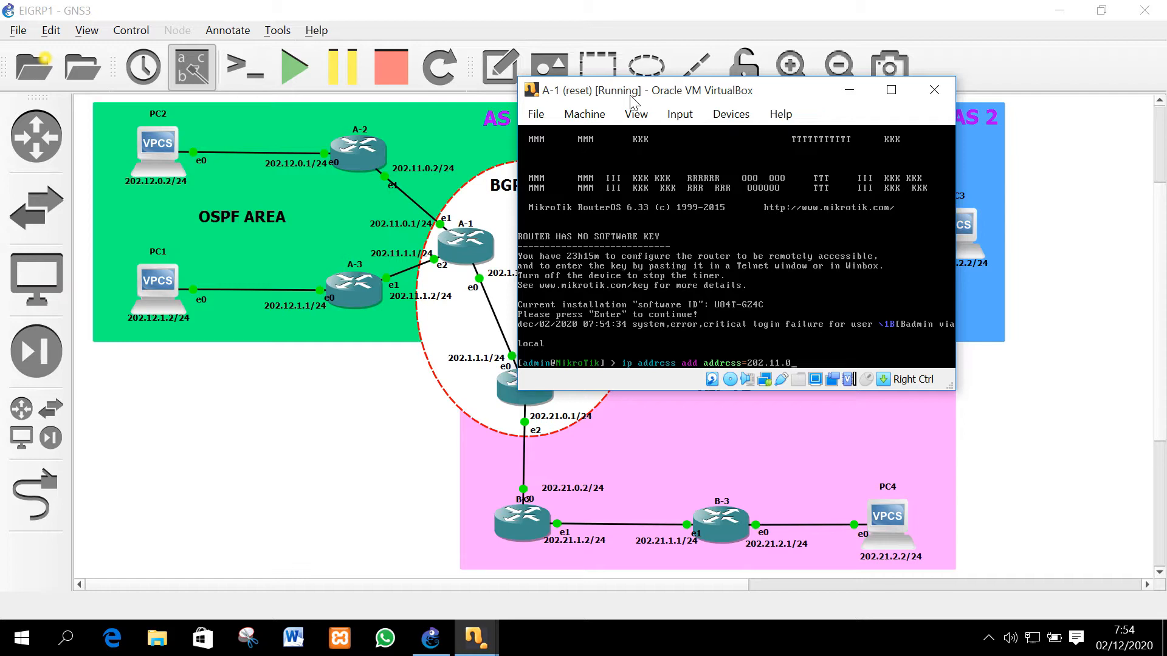
text(.1/24 in)
key(Tab)
text(ether2)
key(Return)
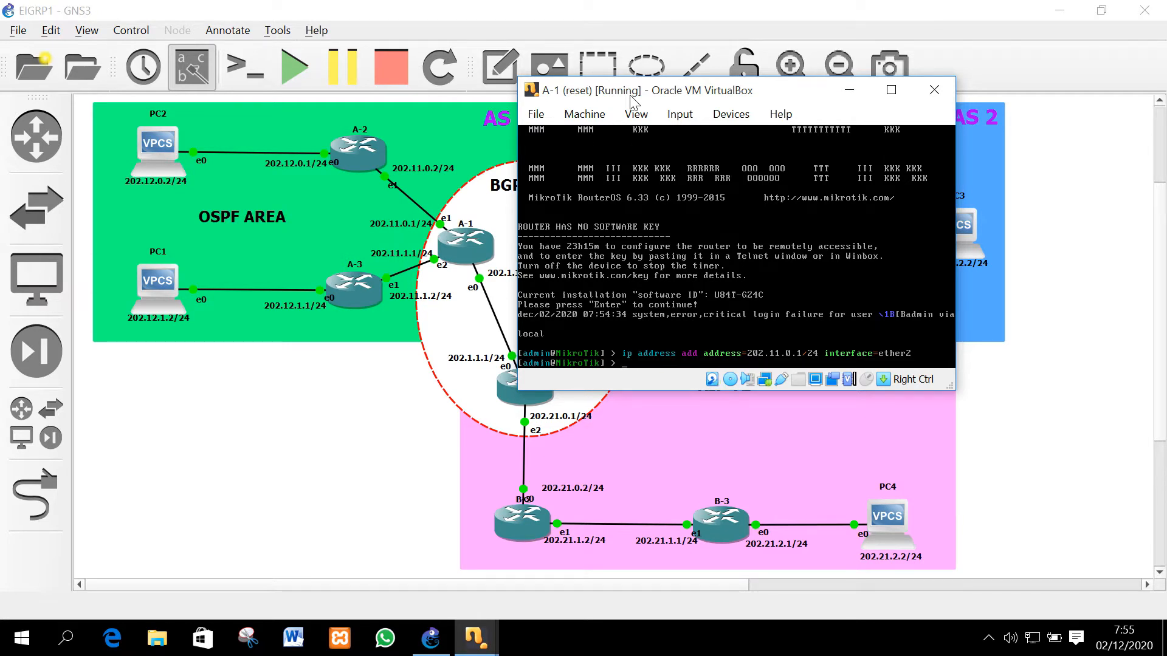
Assign 202.11.1.1/24 to ether3 on router A-1
key(Up)
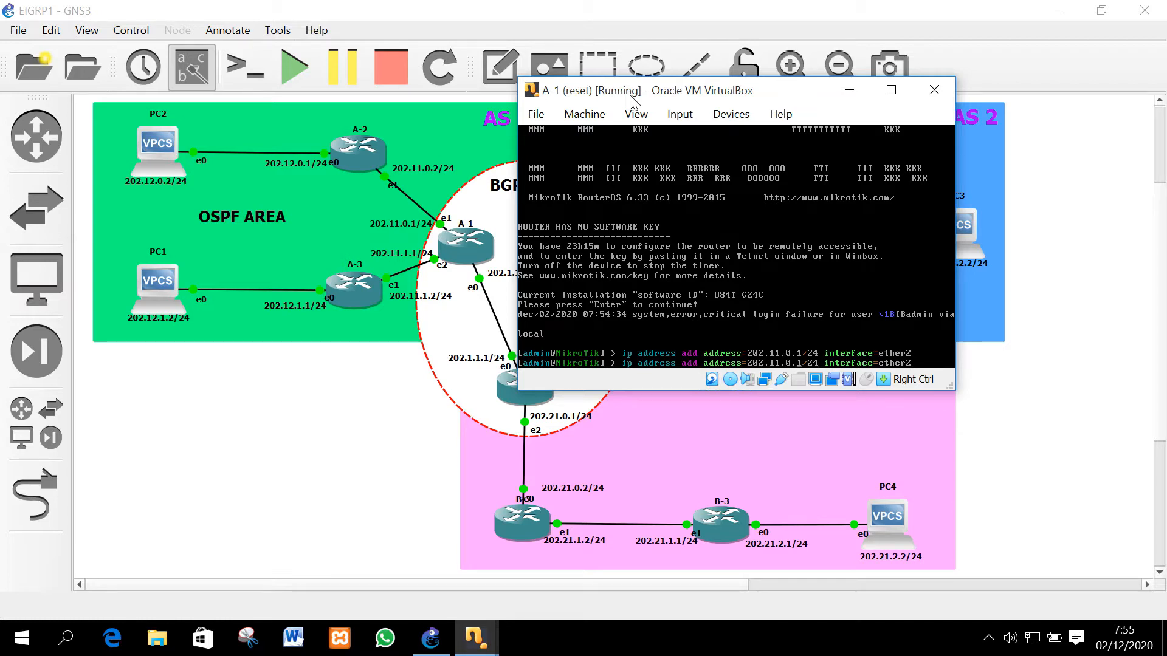
key(Delete)
text(1)
key(Right)
key(Right)
key(Right)
key(Right)
key(Right)
key(Right)
key(Right)
key(Right)
key(Right)
key(Right)
key(Right)
key(Right)
key(Right)
key(Right)
key(Right)
key(Right)
key(Right)
key(Right)
key(Right)
key(Right)
key(BackSpace)
text(3)
key(Return)
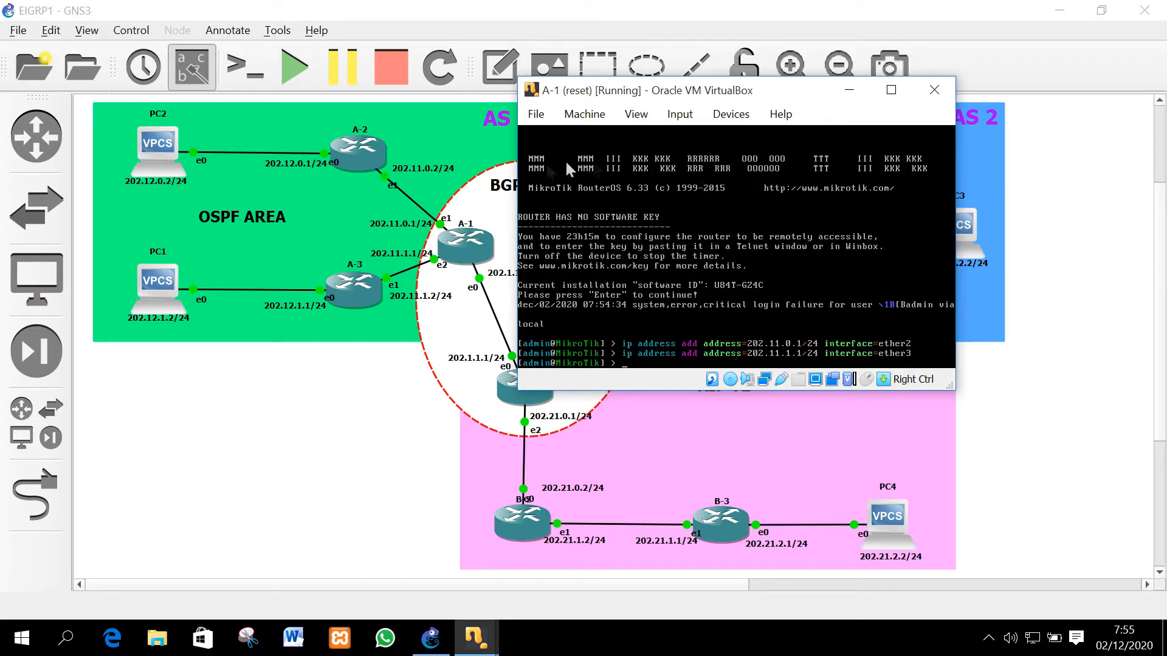
click(473, 637)
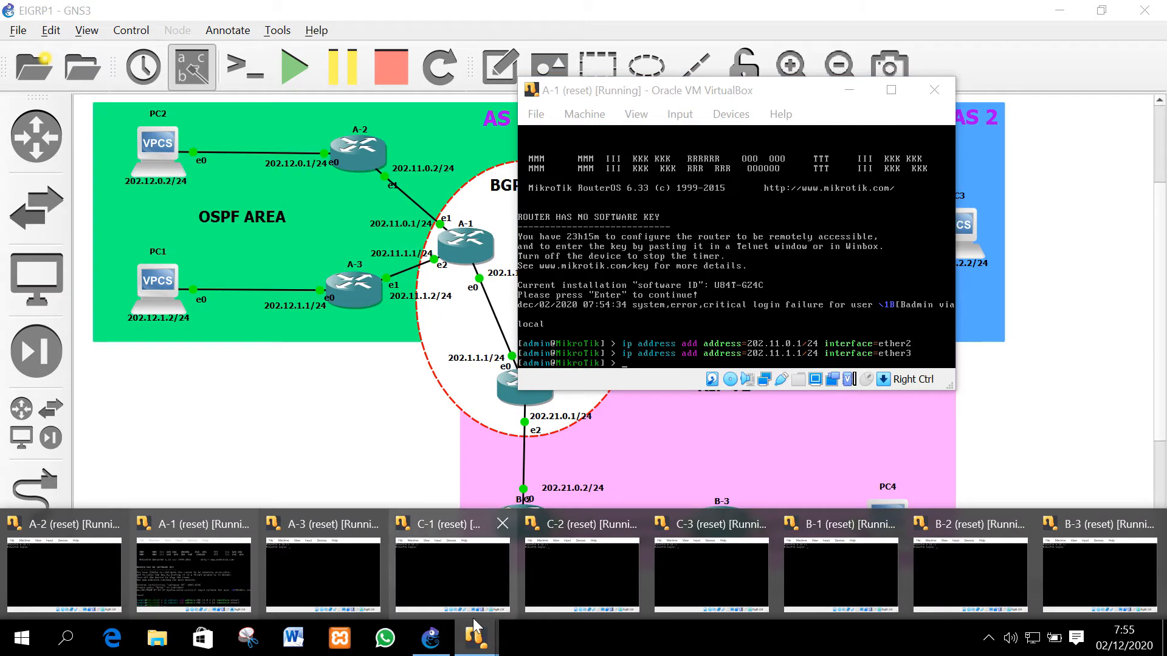
Bring router A-2's console forward and log in as admin
mouse_move(164, 535)
click(89, 555)
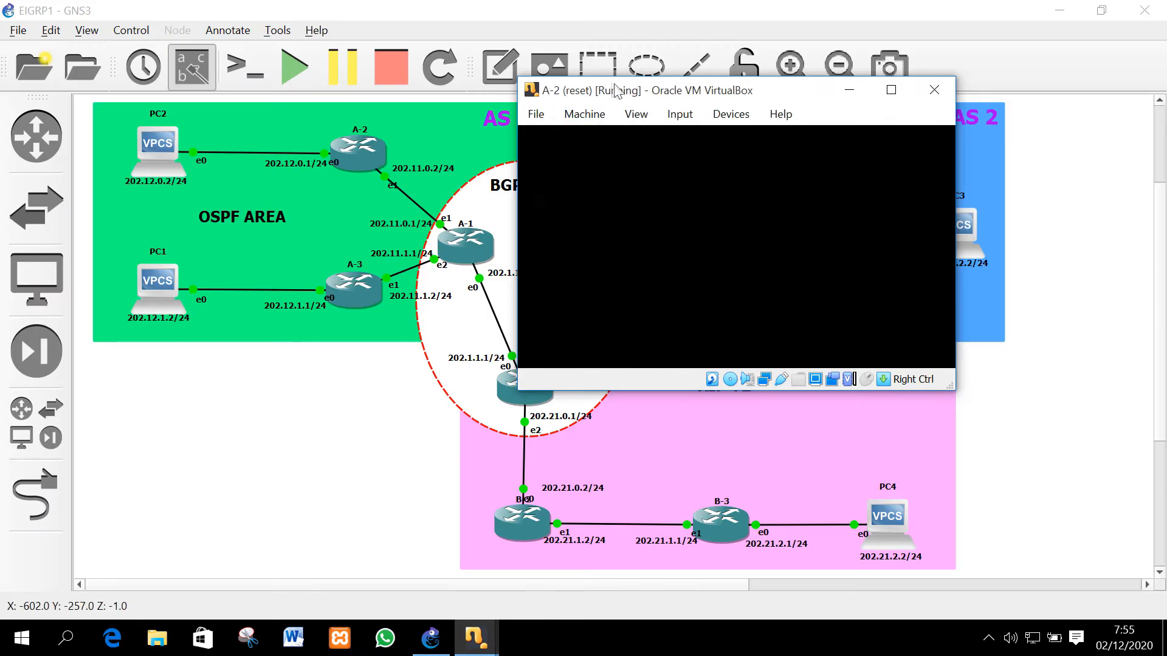
drag(616, 93, 784, 149)
text(admin)
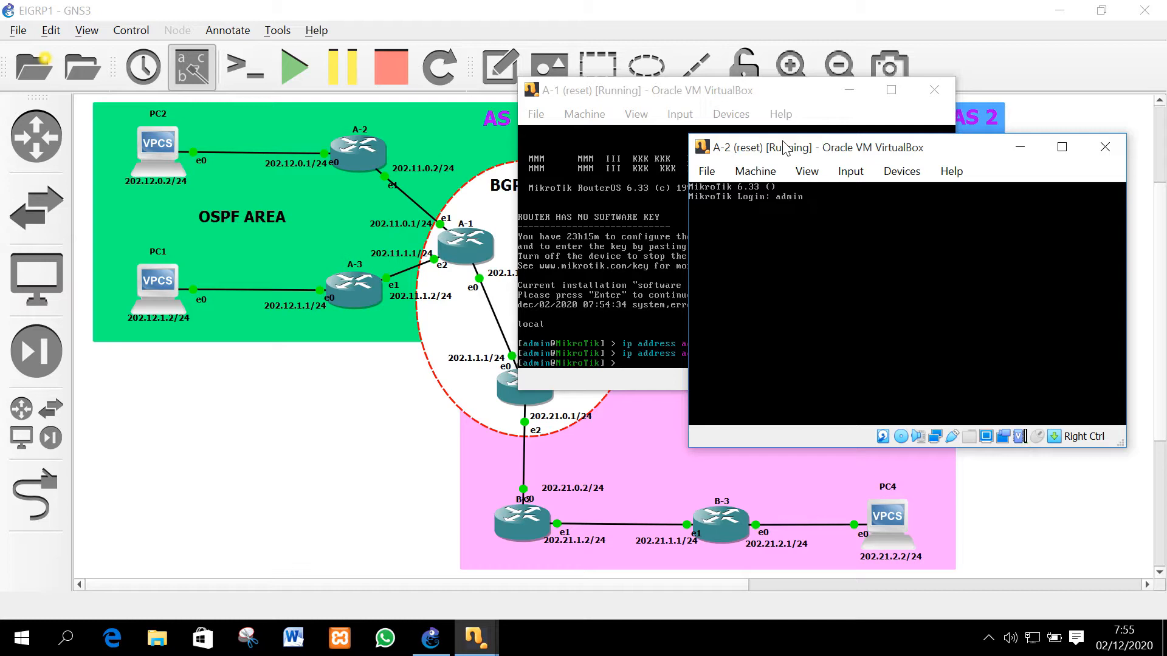
key(Return)
key(Return)
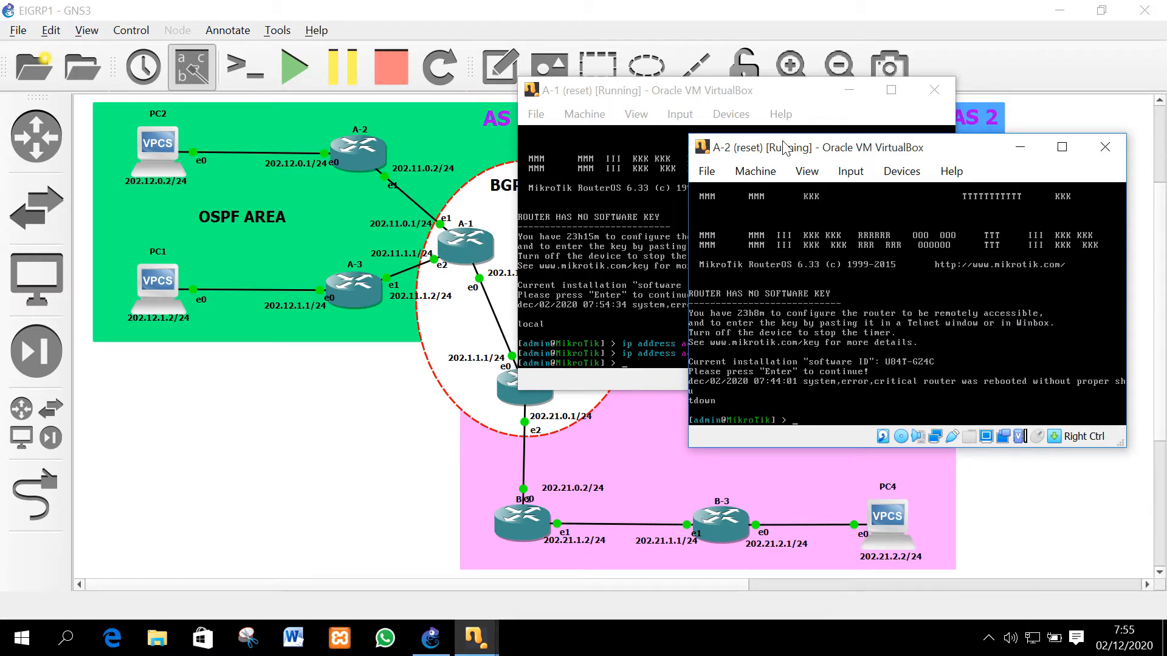
Add 202.12.0.1/24 on ether1 and 202.12.0.2/24 on ether2, then enter 'ip address print'
text(ip address add address=202.12.0.1/24)
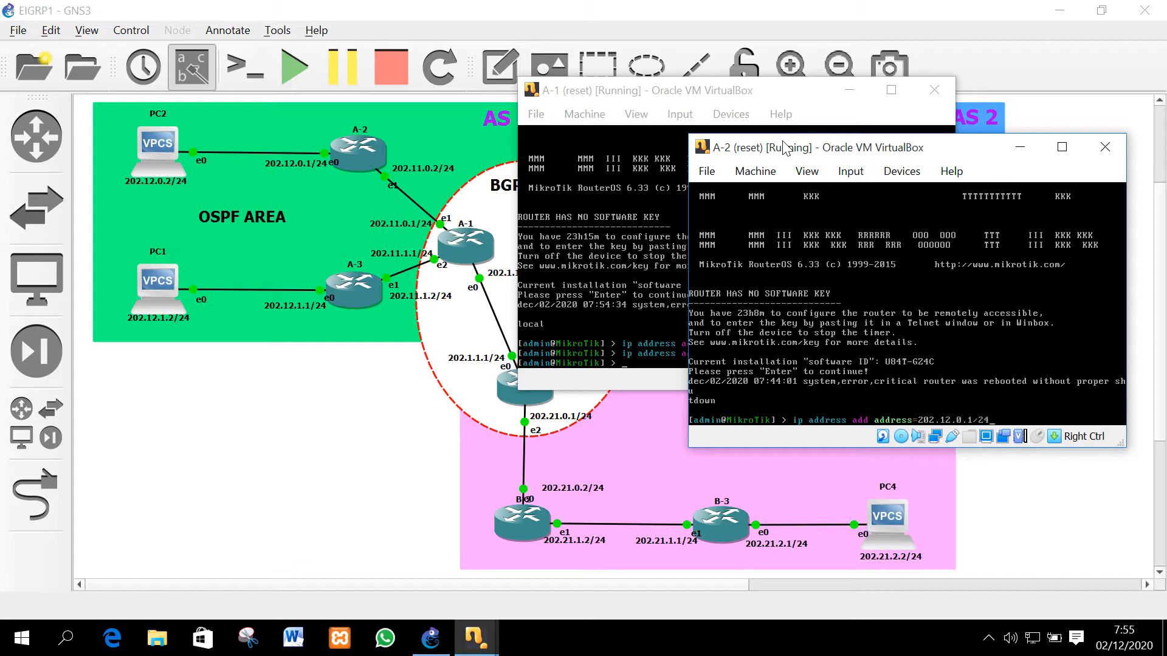
text( i)
key(Tab)
text(ether1)
key(Return)
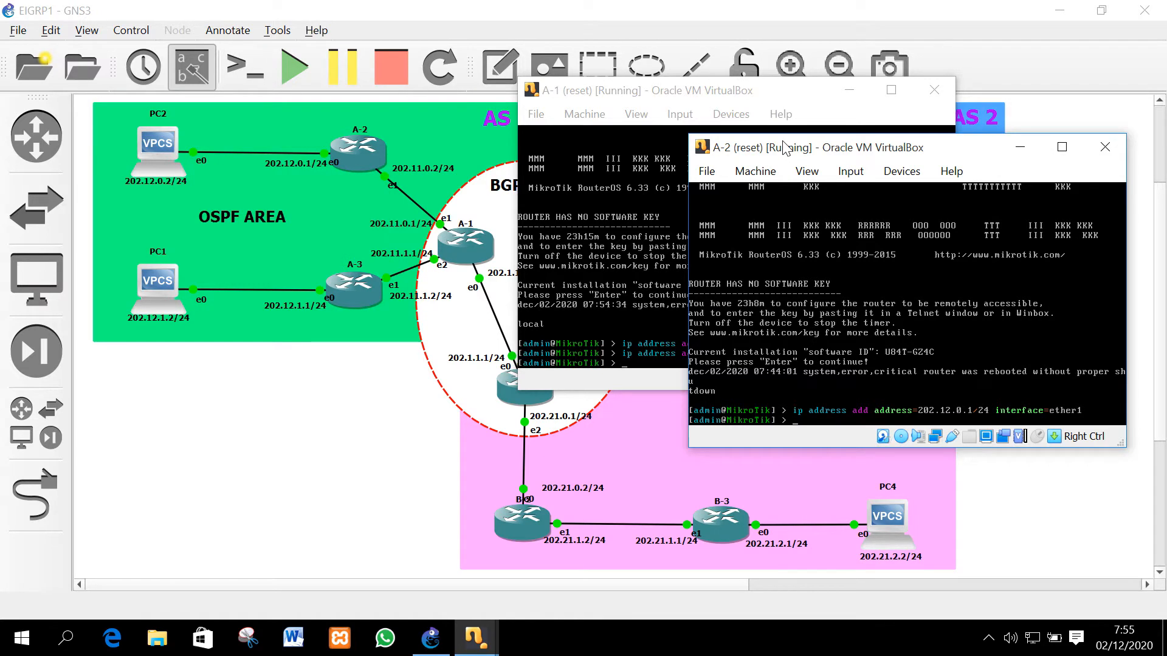
key(Up)
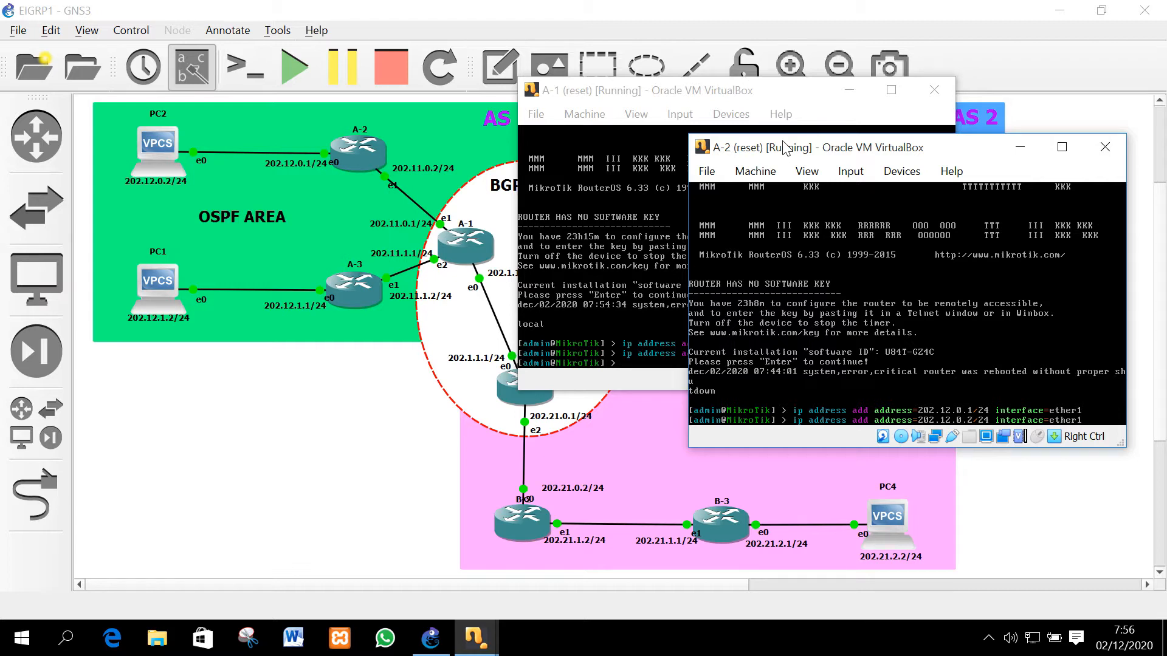
text(2)
key(Return)
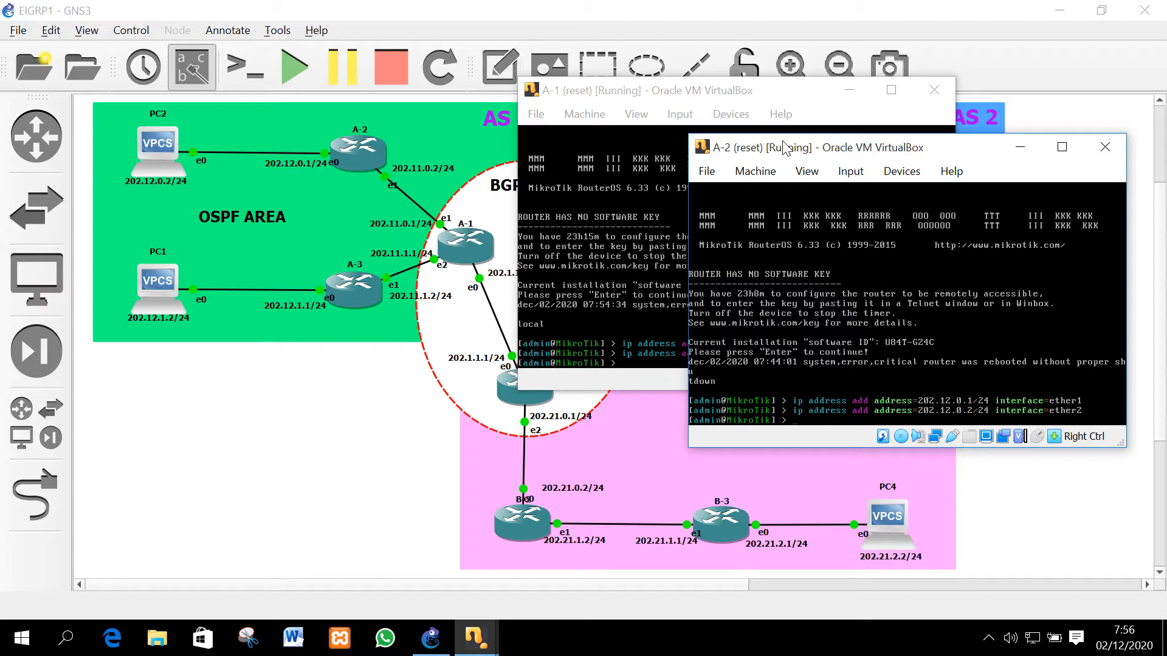
text(ip address print)
Remove A-2's entry 1, re-add ether2 as 202.11.0.2/24, and list the addresses again
key(Return)
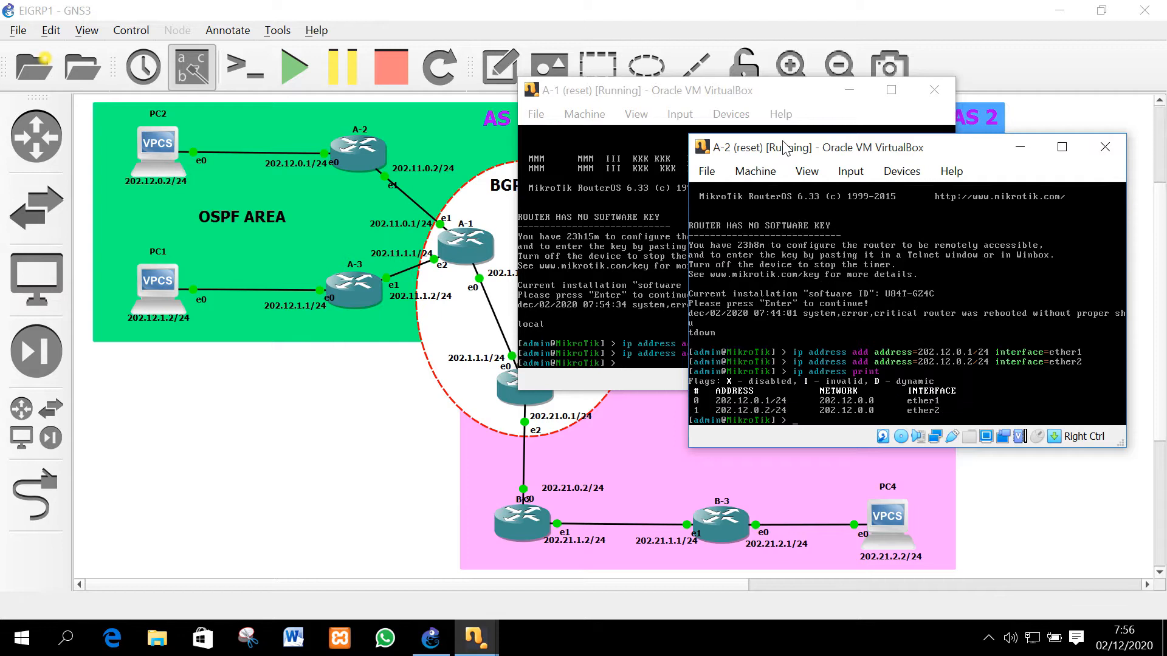
text(ip address remove 1)
key(Return)
key(Up)
key(Up)
key(Up)
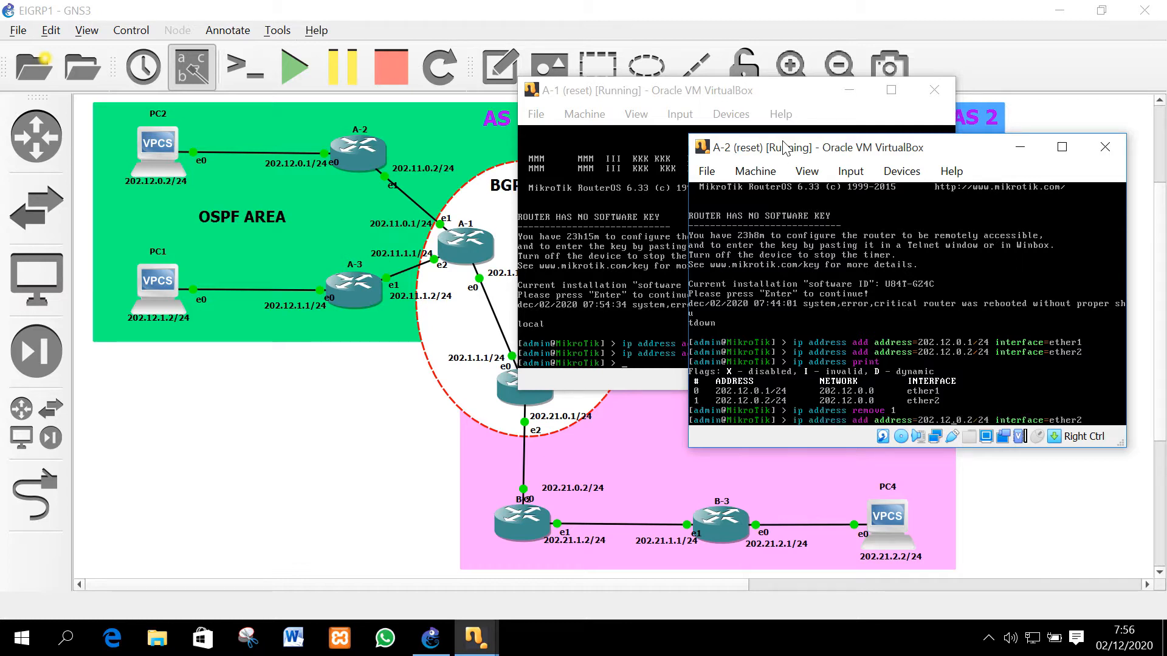
key(BackSpace)
text(1)
key(Return)
key(Up)
key(Up)
key(Up)
key(Return)
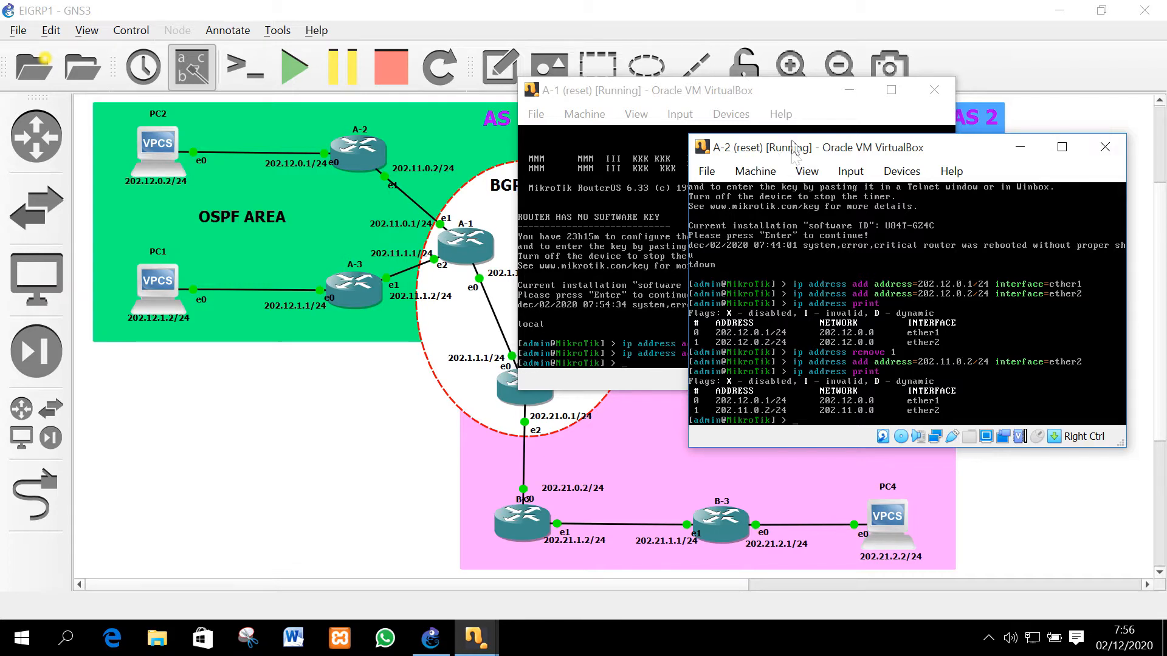
Bring router A-3's console forward and log in as admin with an empty password
mouse_move(476, 638)
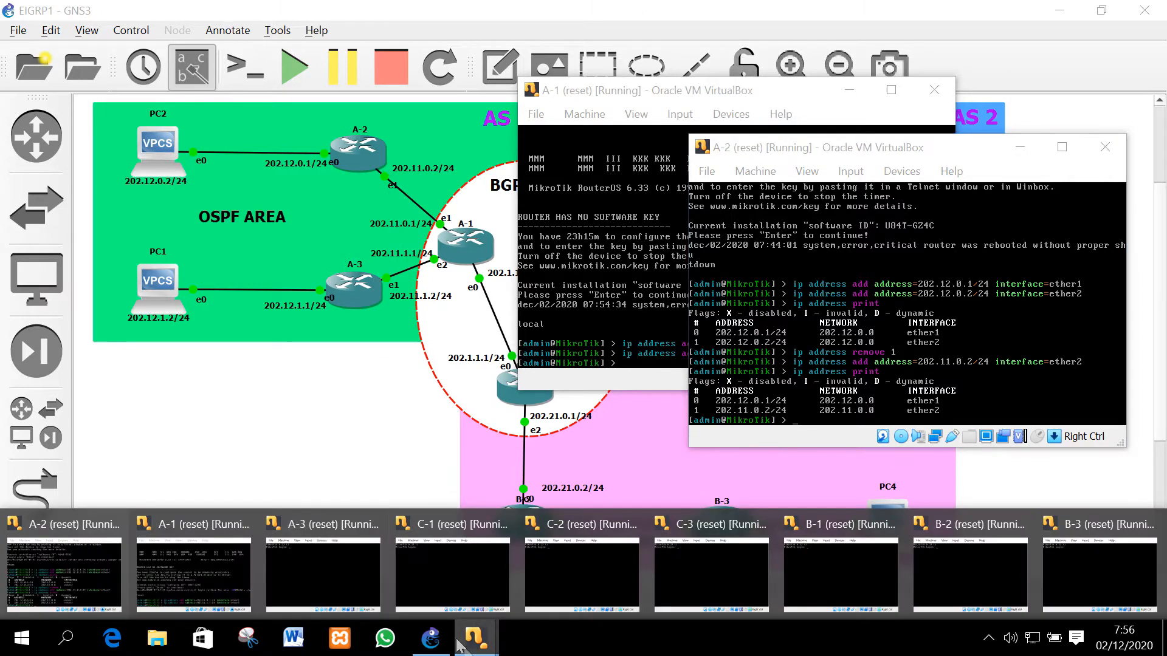
click(292, 575)
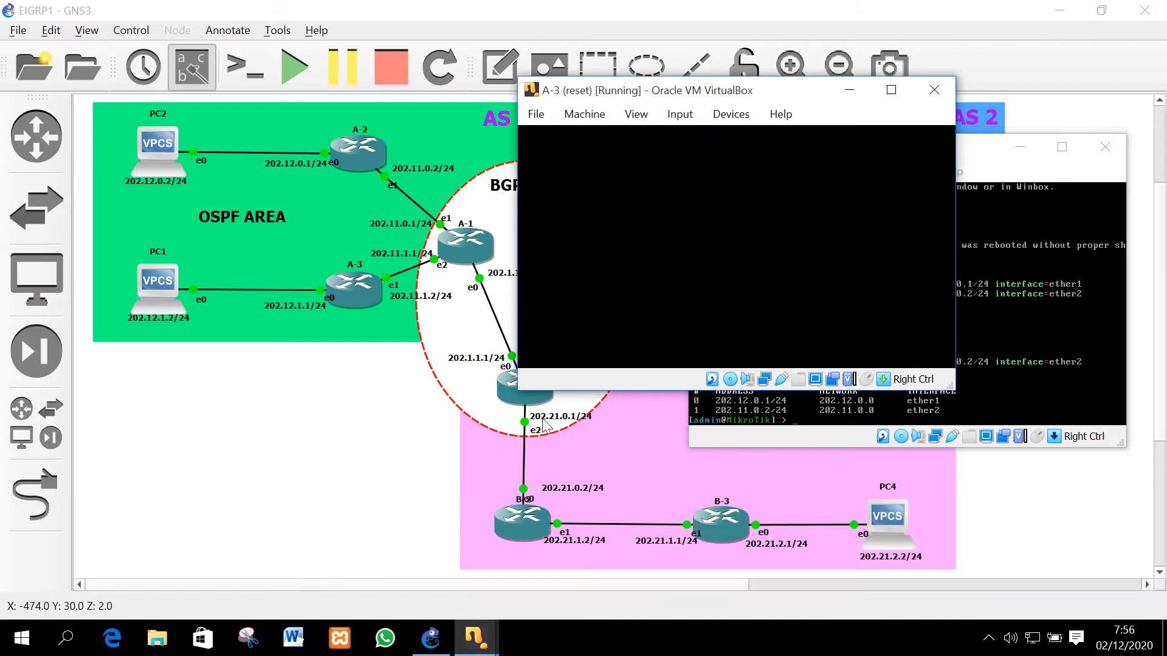
text(admin)
key(Return)
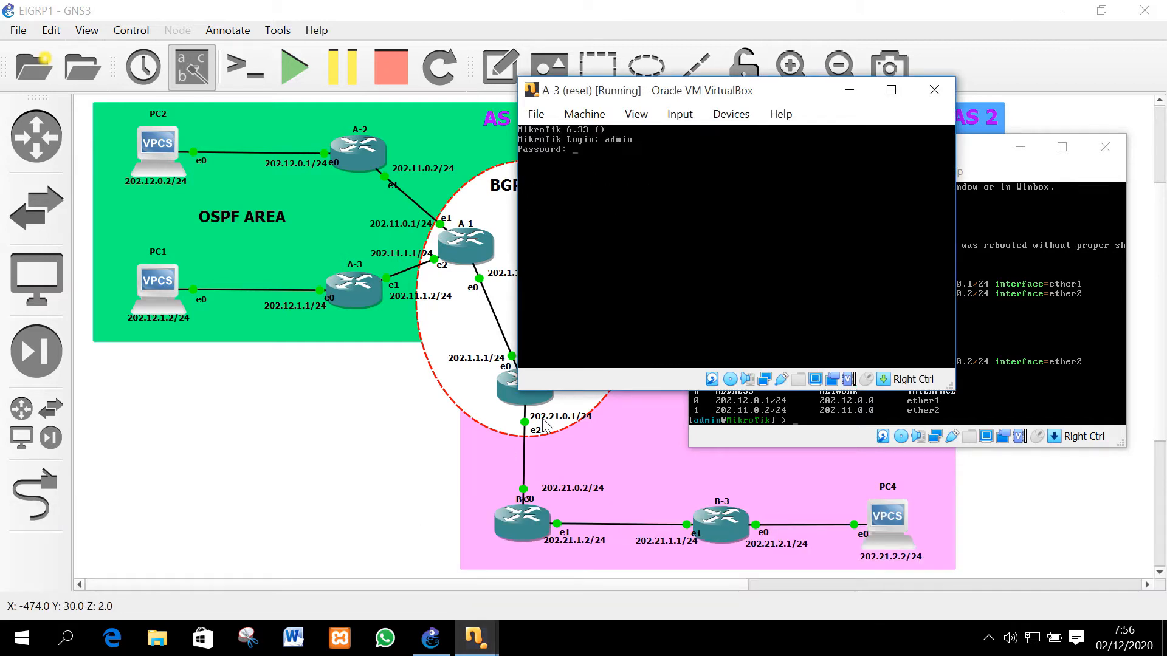
key(Return)
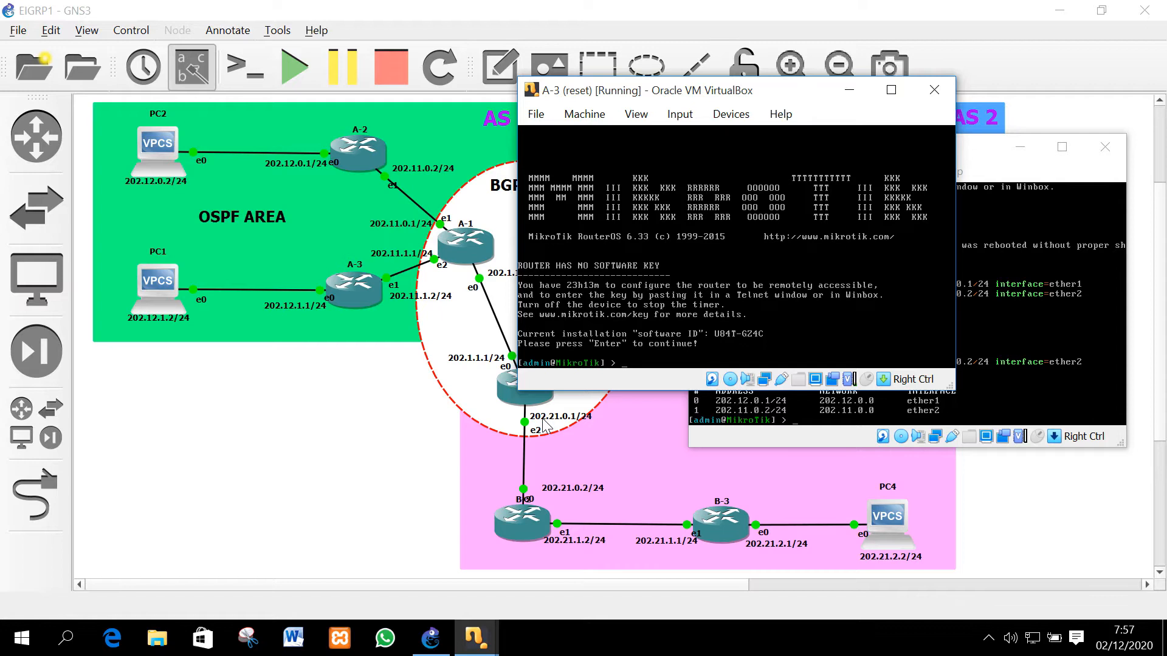
Add 202.12.1.1/24 on ether1 and 202.11.1.2/24 on ether2 for router A-3
text(ip address add address=202.12.1.1/24 i)
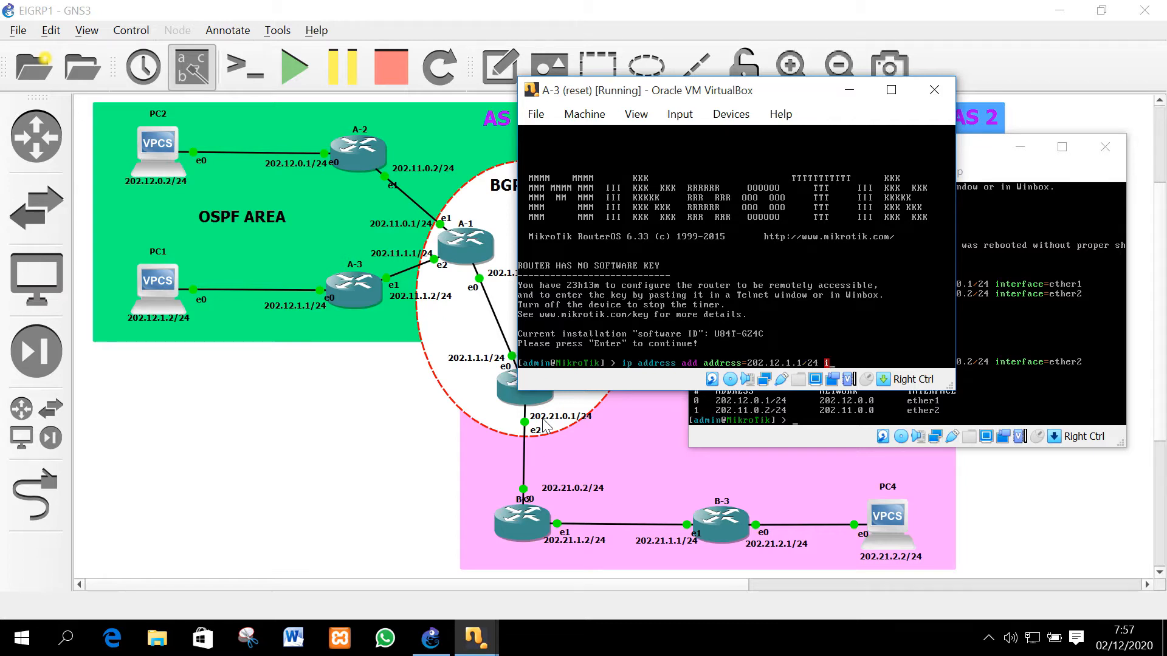
text(nterface=ether1)
key(Return)
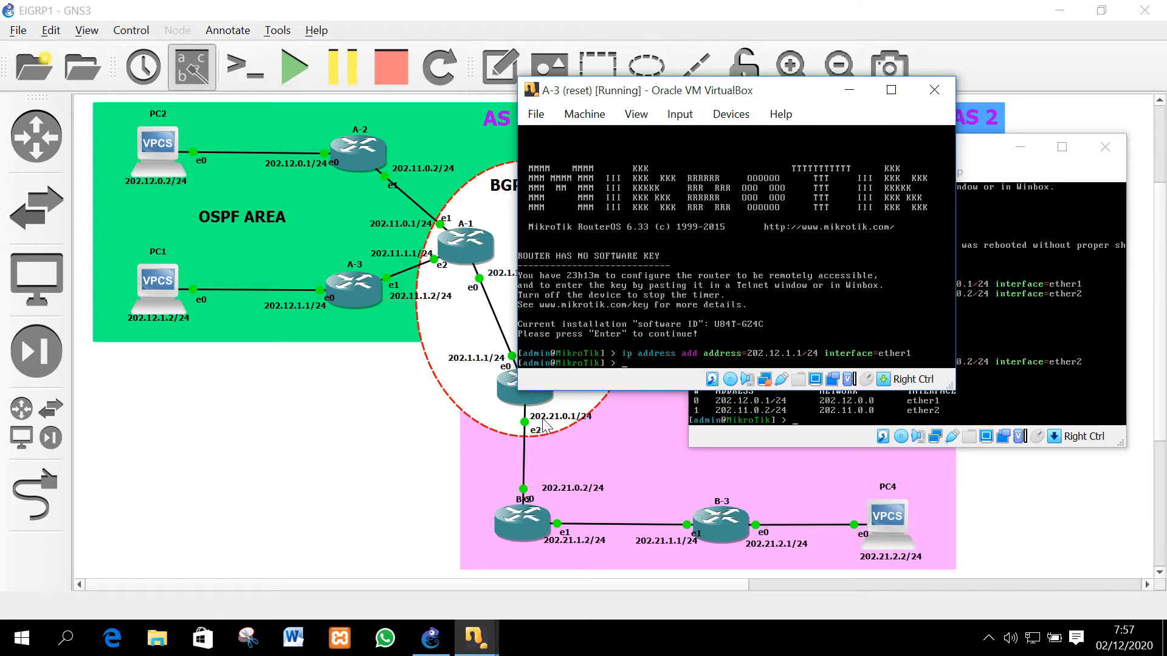
text(ip address add address=202.11.1.2/2)
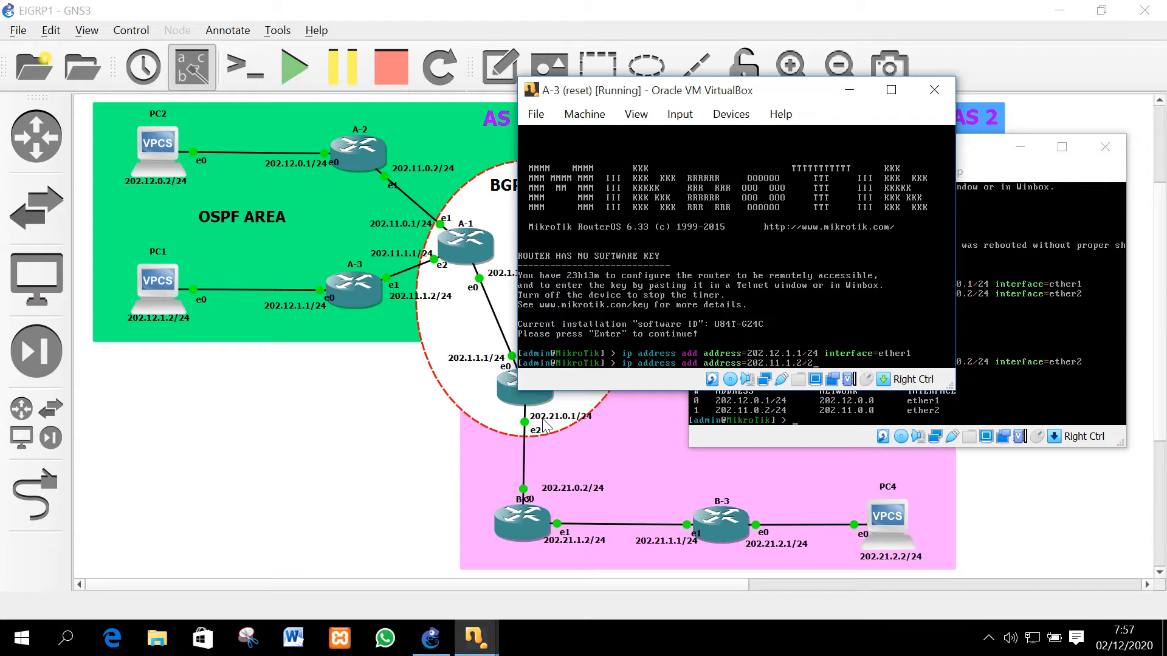
text(4 interface=ether2)
key(Return)
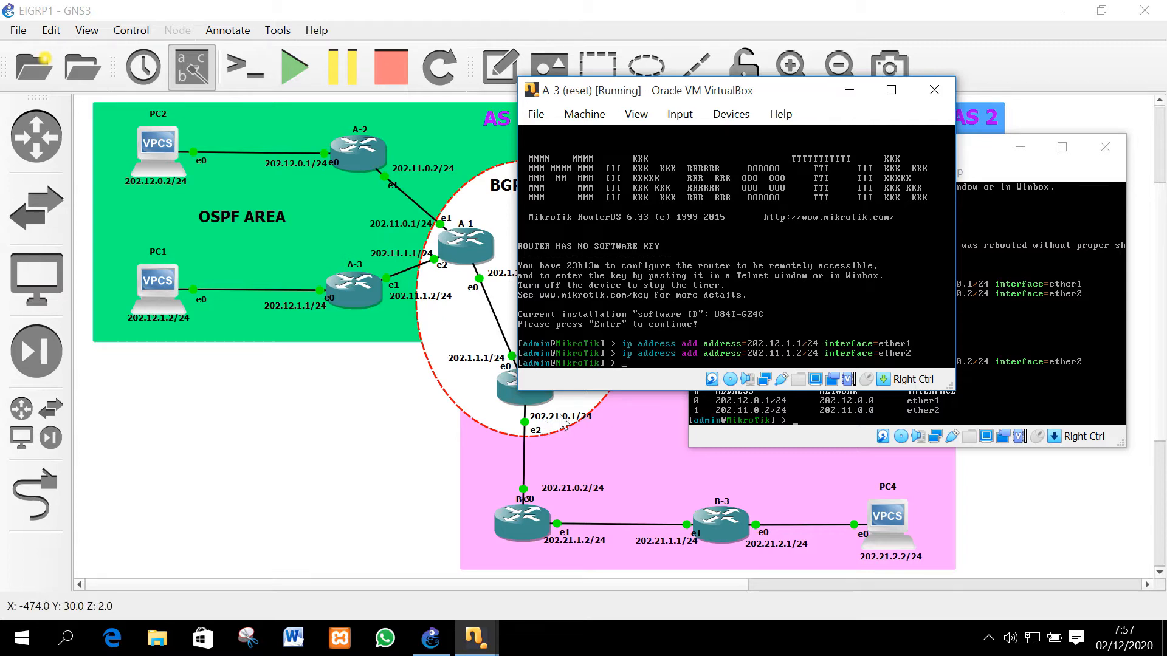
Switch to router A-1 and add ether2 as an OSPF interface
click(864, 88)
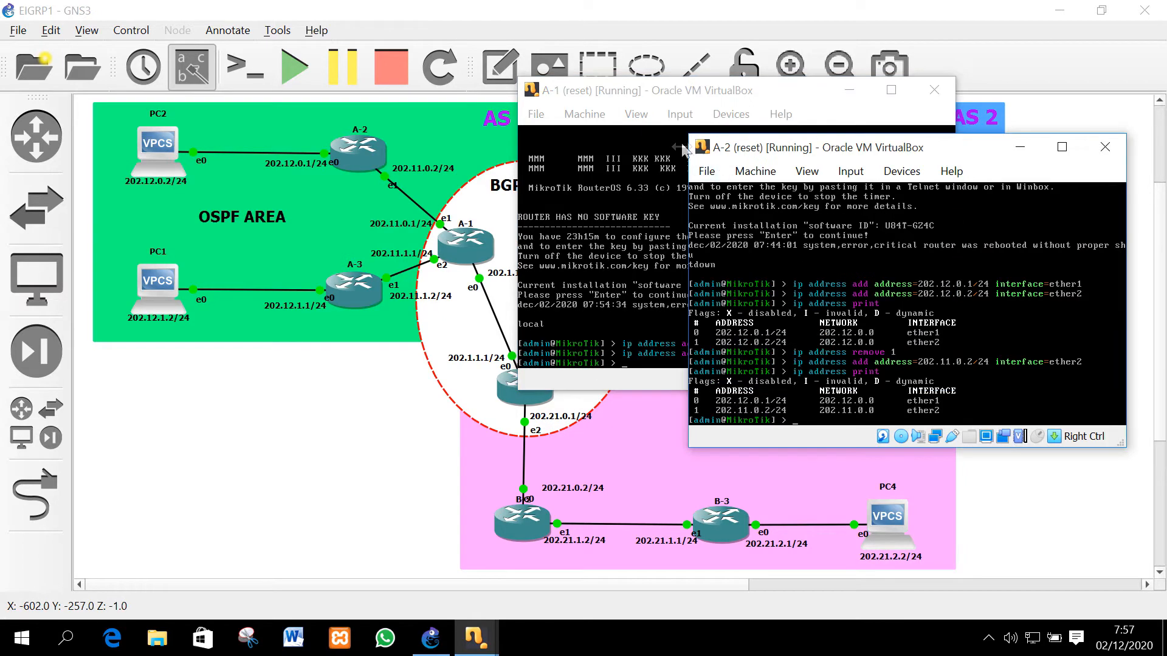
click(693, 96)
text(ro)
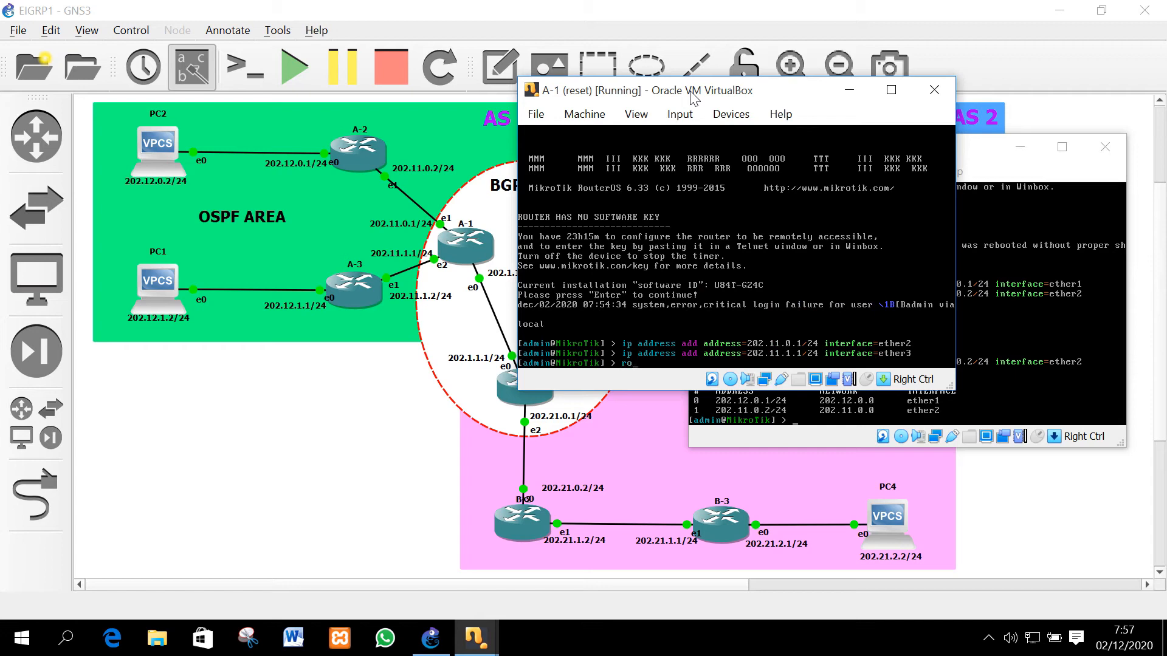
text(uting ospfin)
key(BackSpace)
key(BackSpace)
text(in)
key(Tab)
key(Tab)
text(t)
key(Tab)
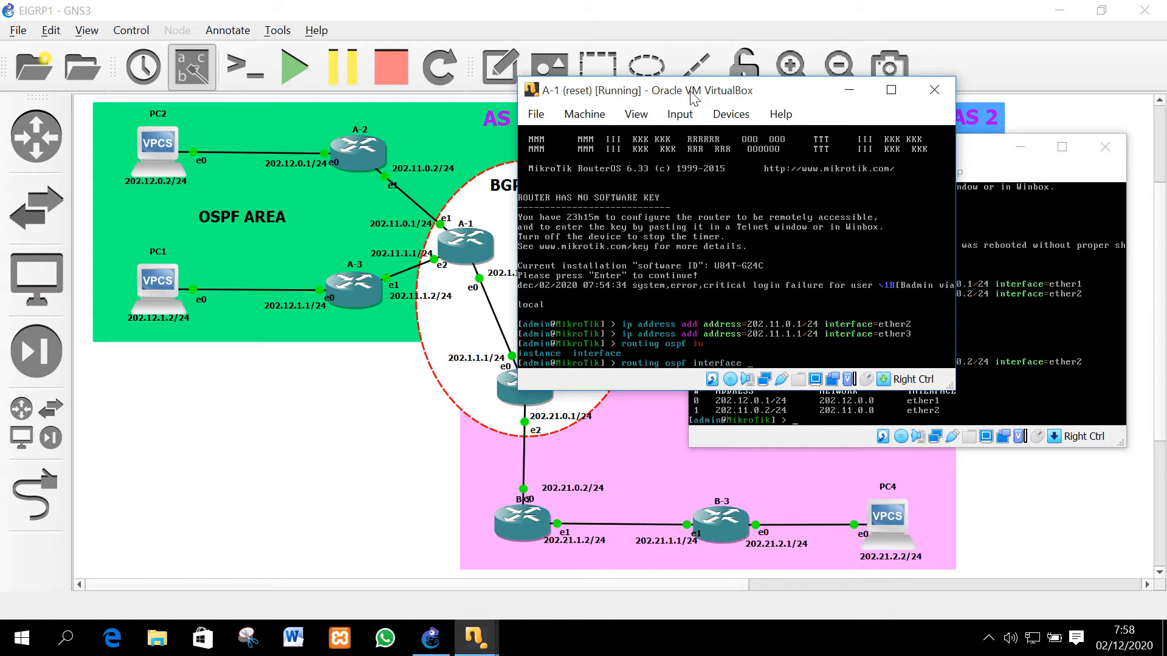
text(add )
text(int)
key(Tab)
text(ether2)
key(Return)
Add ether3 as an OSPF interface and begin the default instance router-id command
key(Up)
key(BackSpace)
text(3)
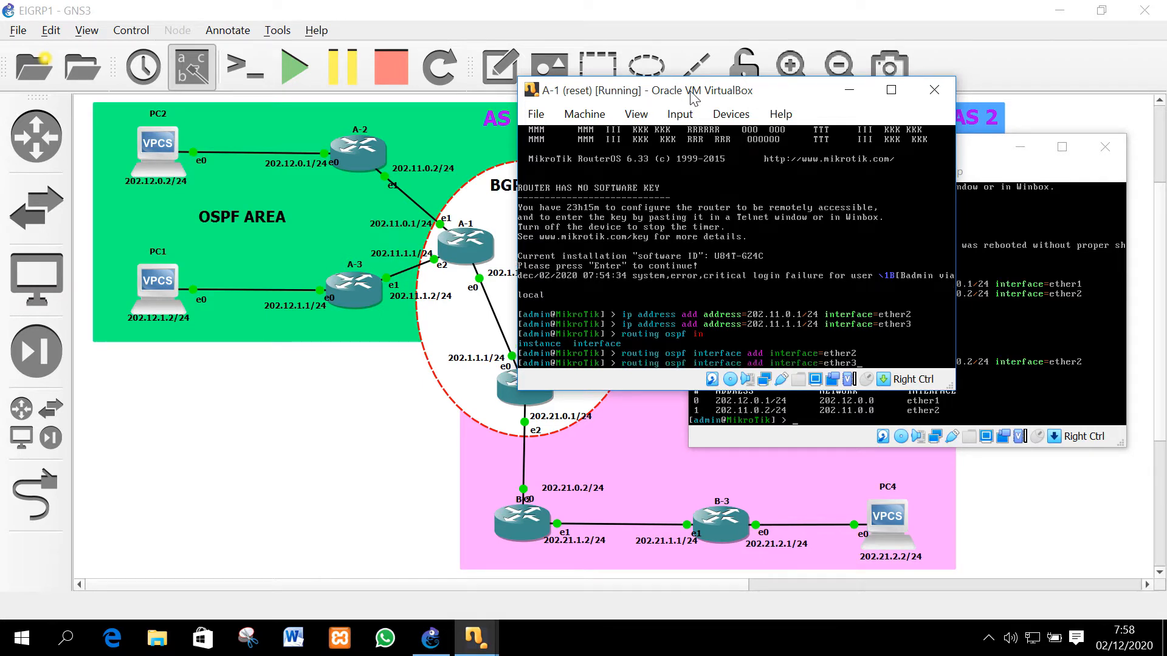
key(Return)
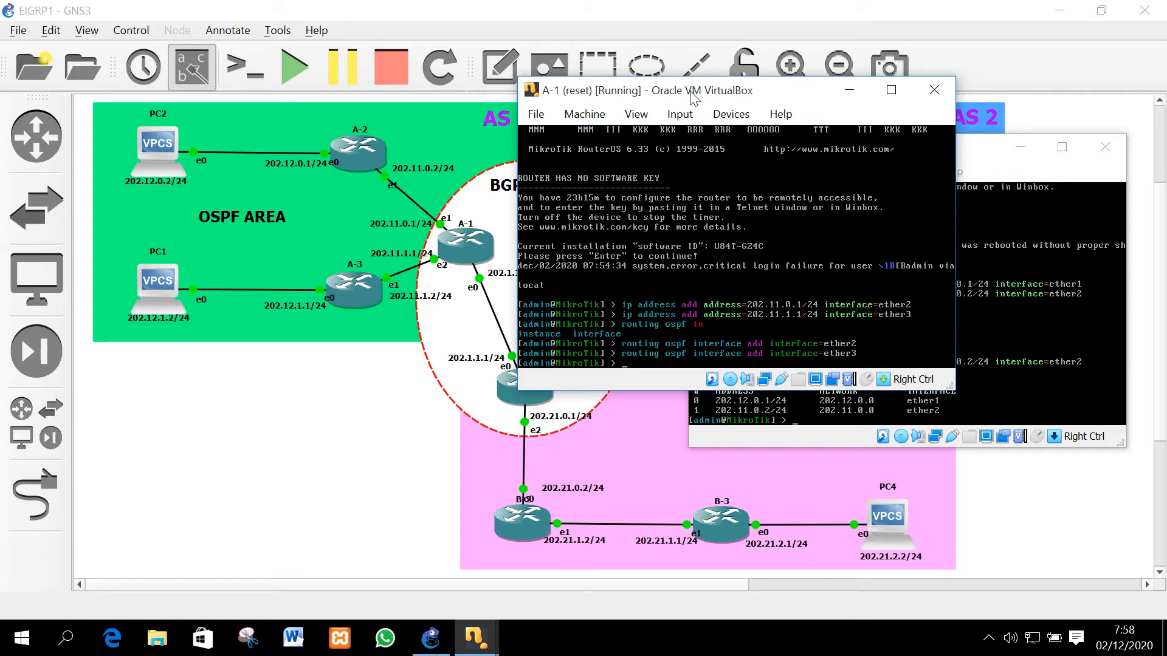
text(outing ospf instance set default rout)
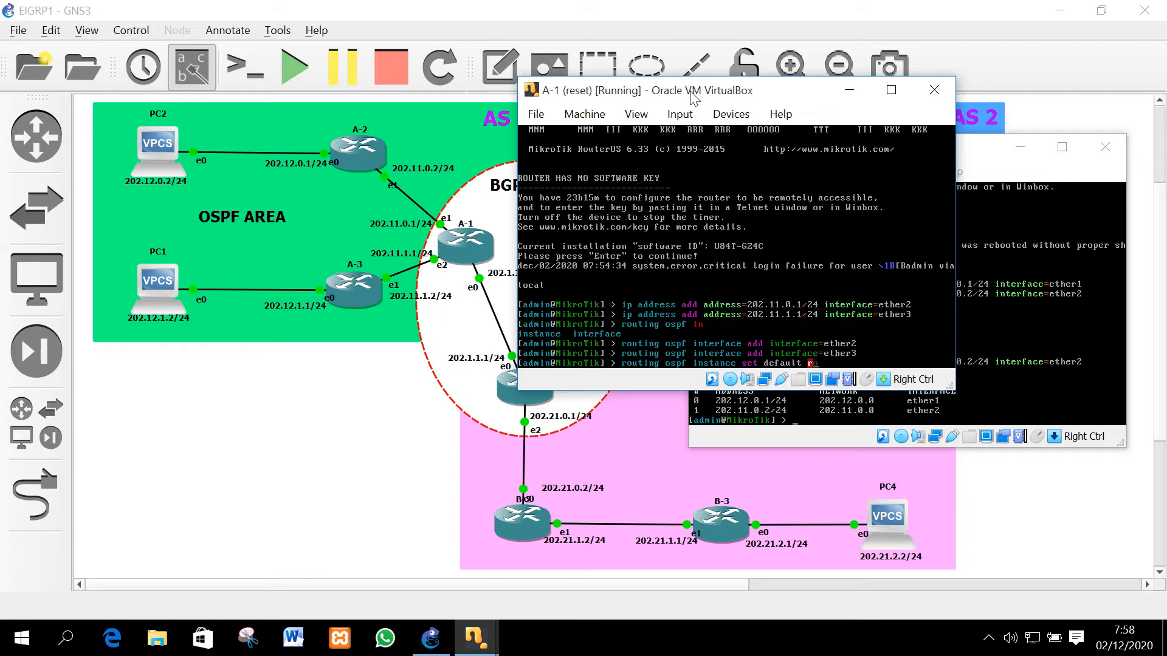
Set router A-1's default OSPF instance router-id to 1.1.1.1
key(Tab)
text(1.1.1.1)
key(Return)
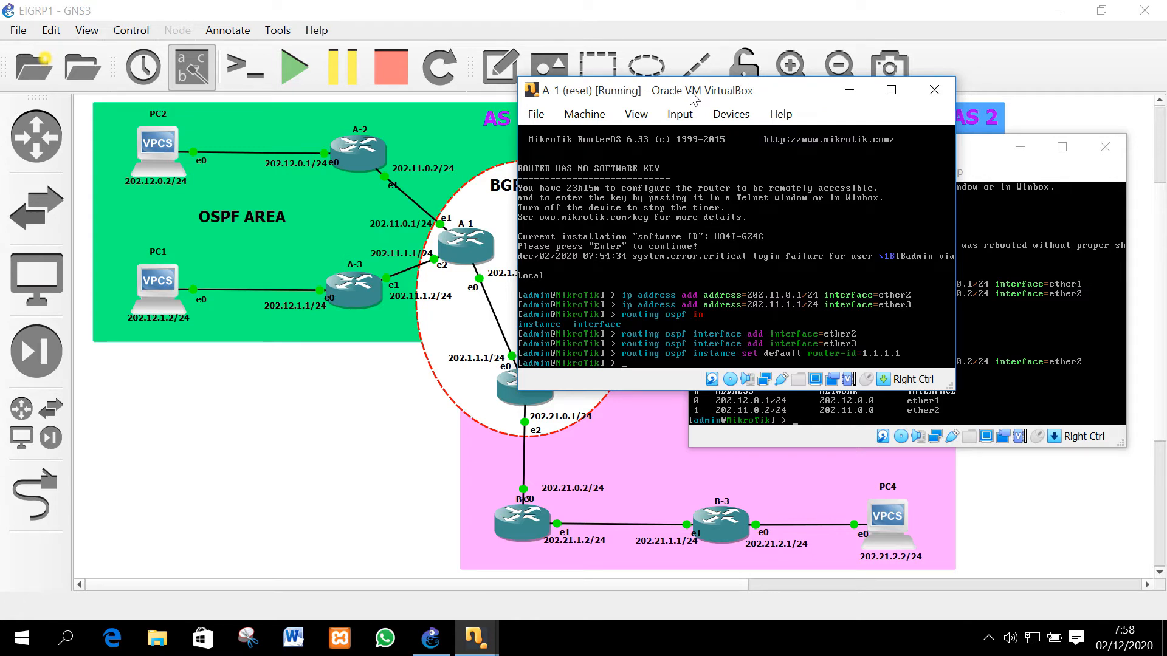
Add OSPF networks 202.11.0.0/24 and 202.11.1.0/24 to area backbone
text(routing ospfne)
key(BackSpace)
key(BackSpace)
key(BackSpace)
text(network add network=202.11.0.0)
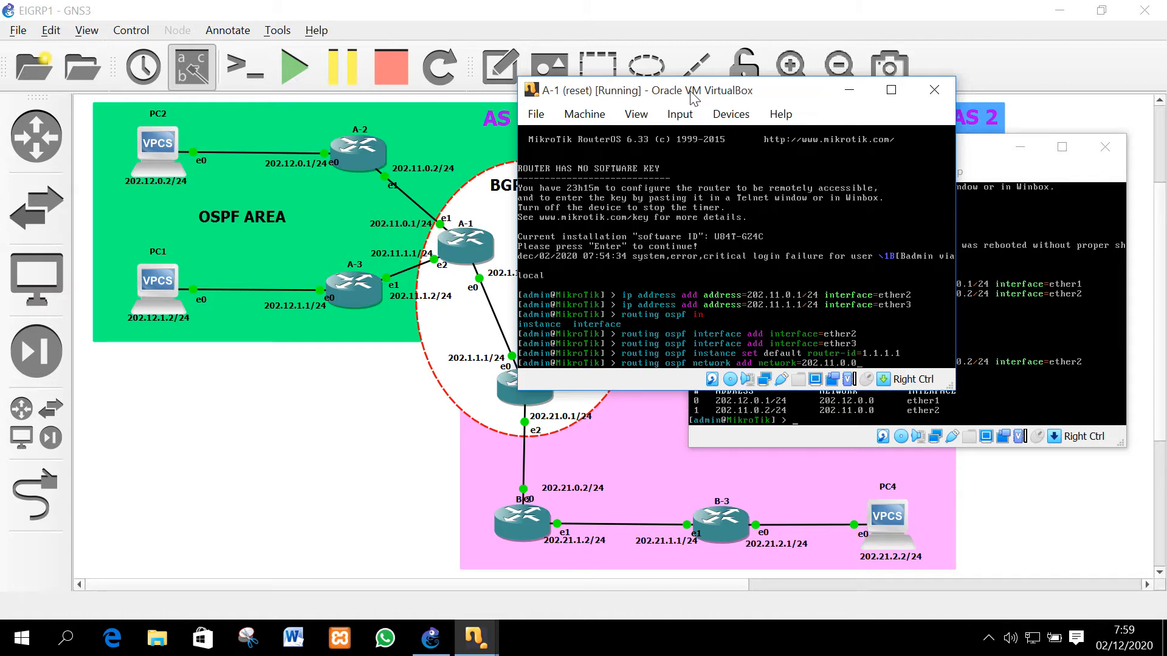
text(/24 area=backbone)
key(Return)
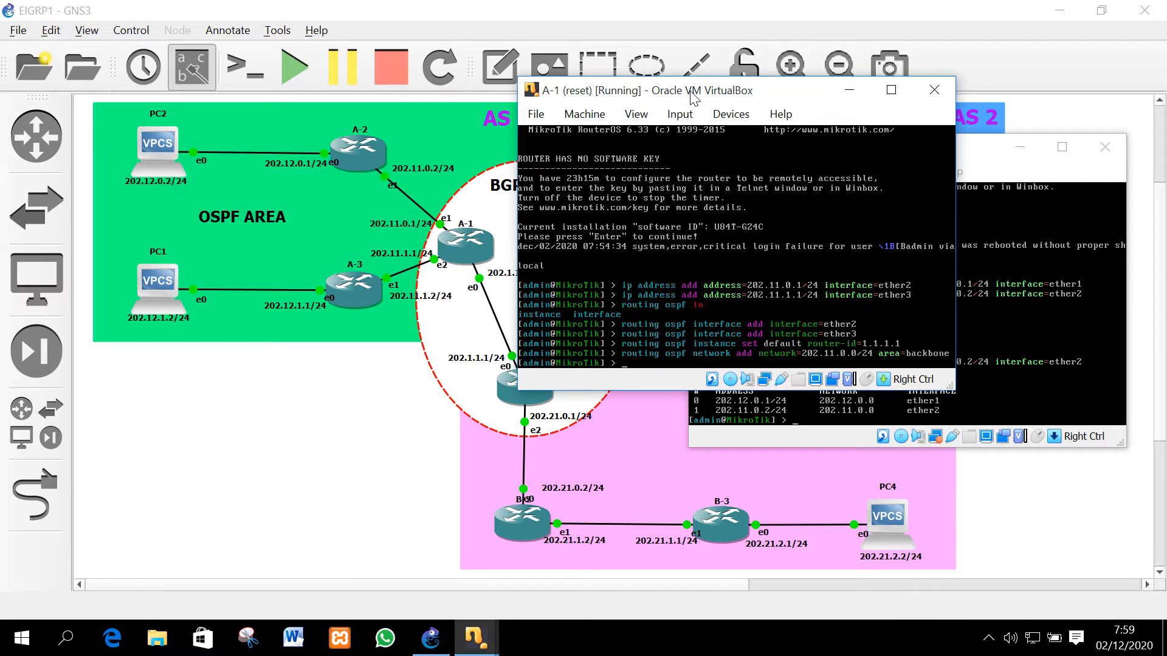
key(Up)
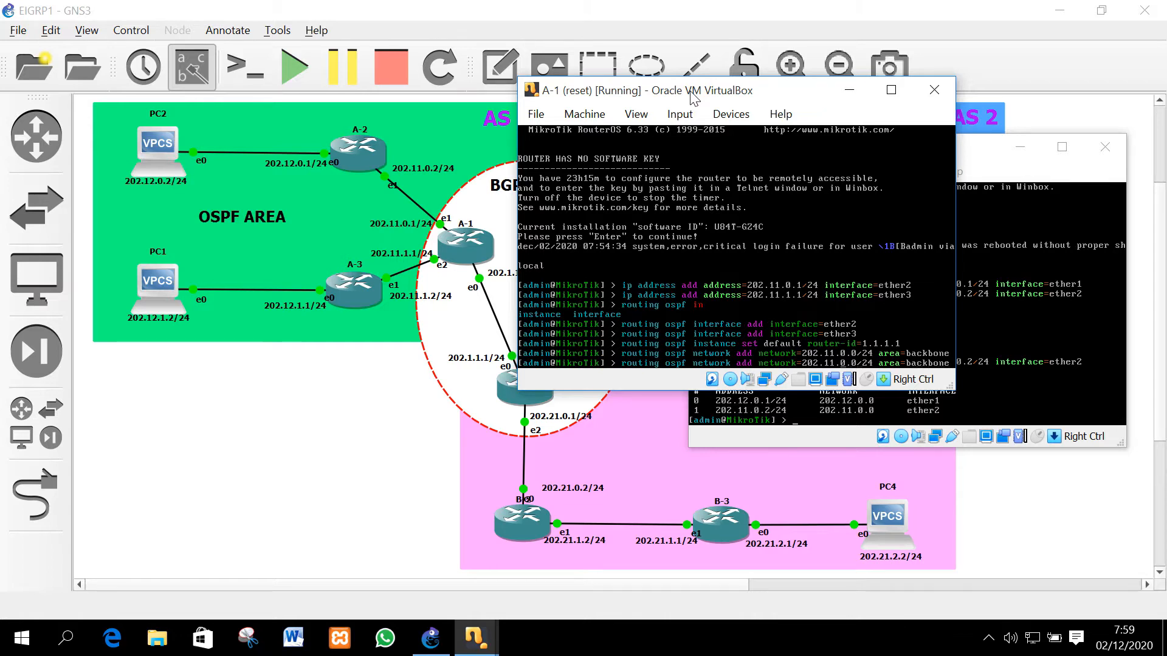
key(Delete)
text(1)
key(Return)
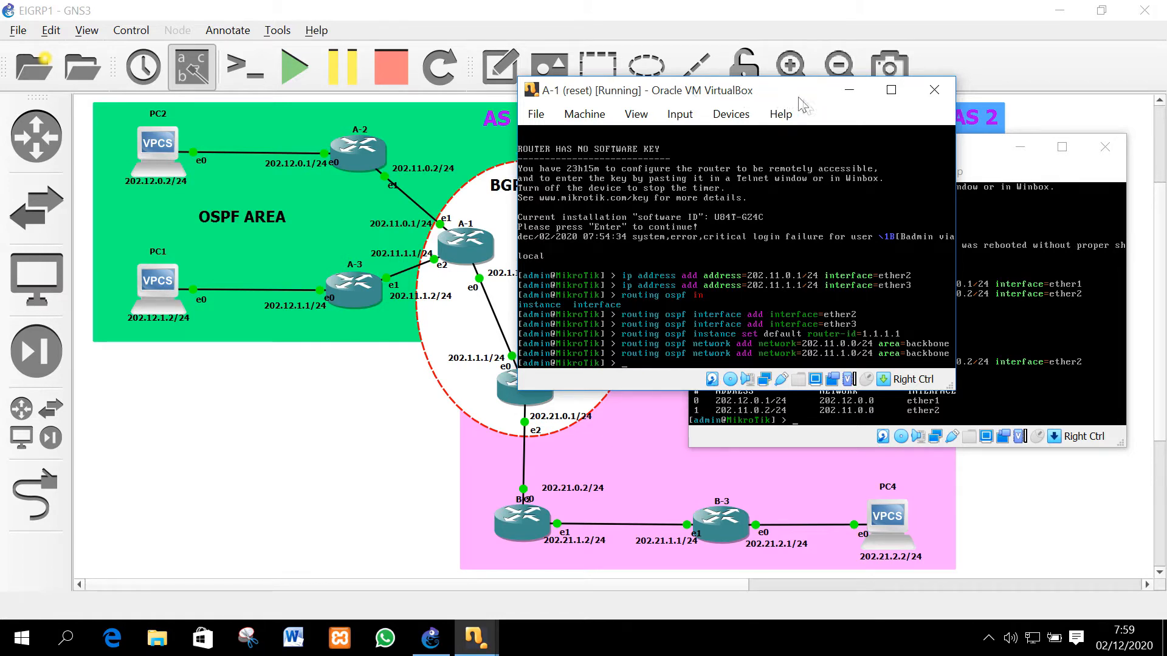
On router A-2, enter 'routing ospf interface add interface=ether2' at the prompt
click(852, 90)
text(roTik] > ro)
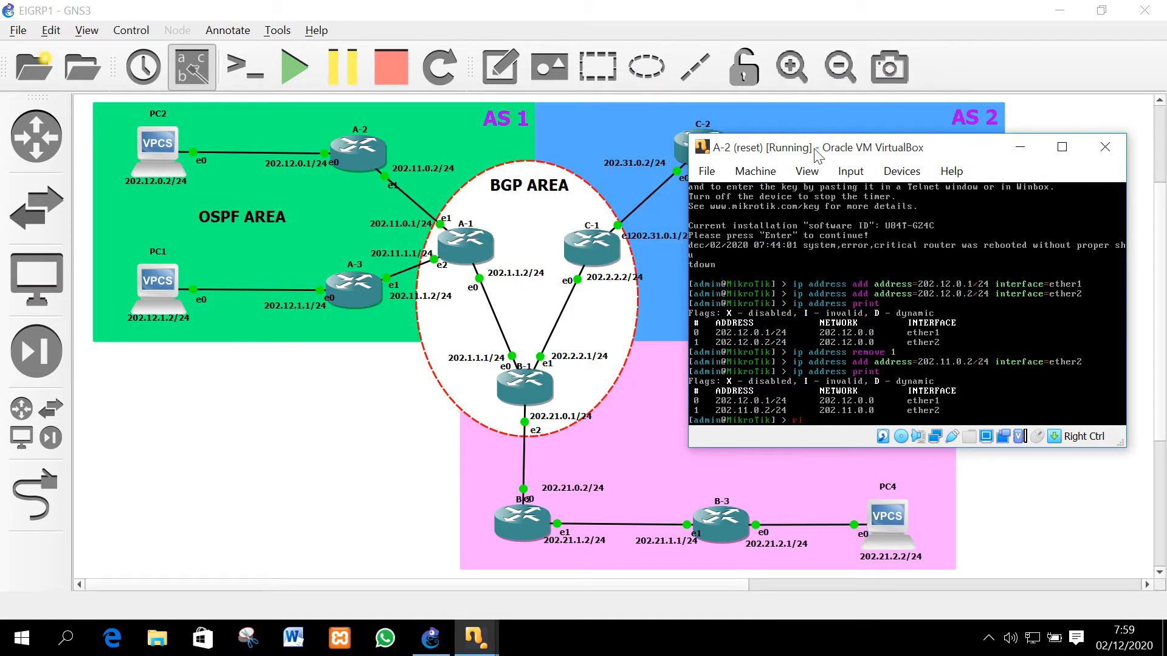
text(uting ospf interface add in)
key(Tab)
text(t)
key(Tab)
text(ether2)
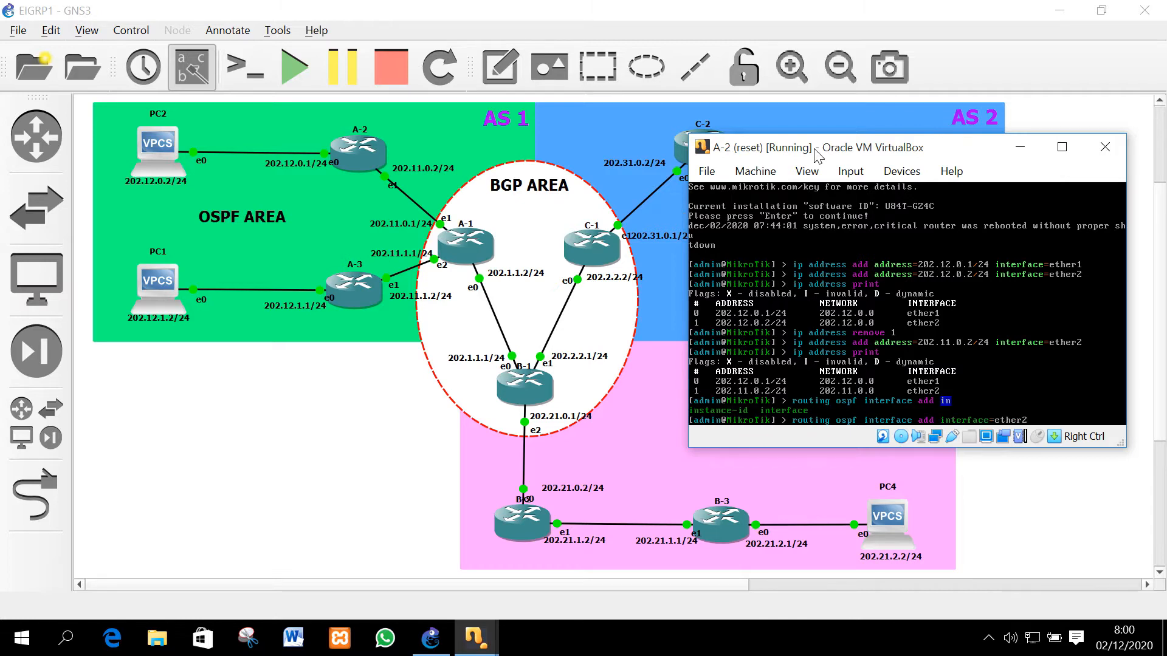
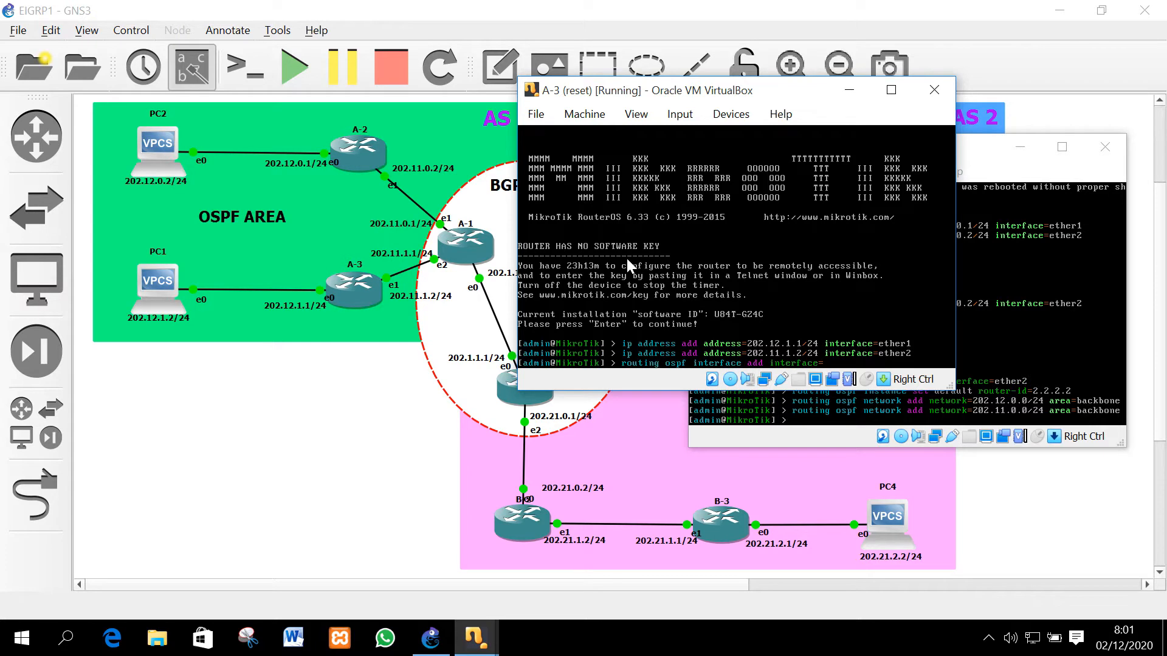
On router A-3, add ether2 as an OSPF interface and set the default instance router-id to 3.3.3.3
text(ether2)
key(Return)
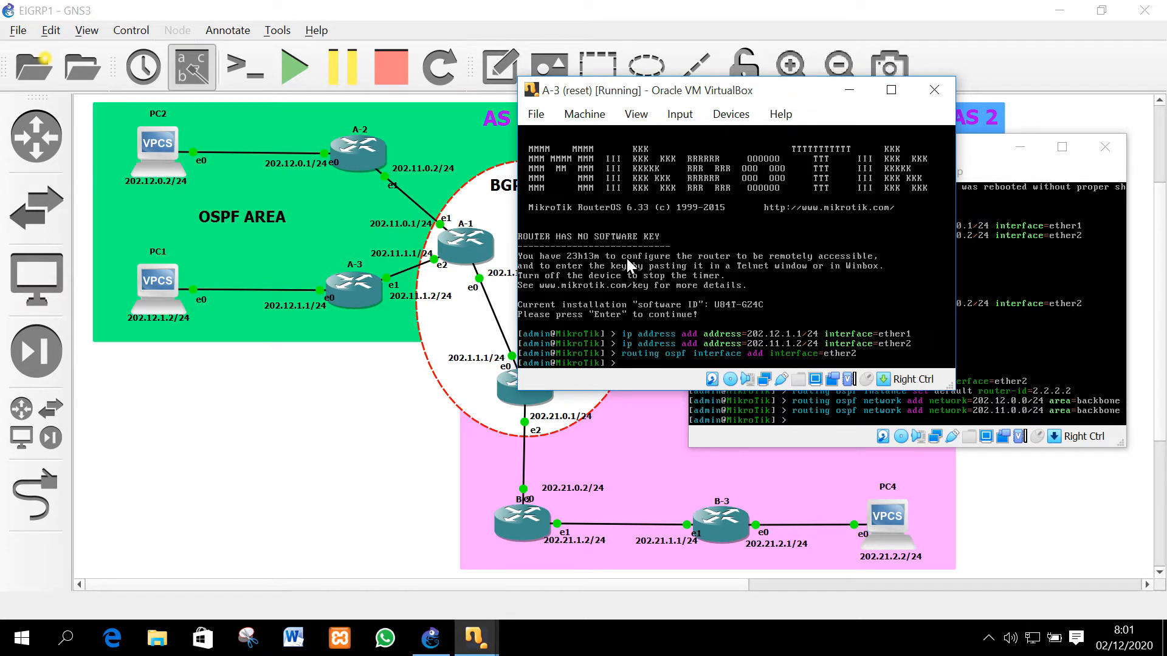
text(routing ospf ins)
key(Tab)
text(set def)
key(Tab)
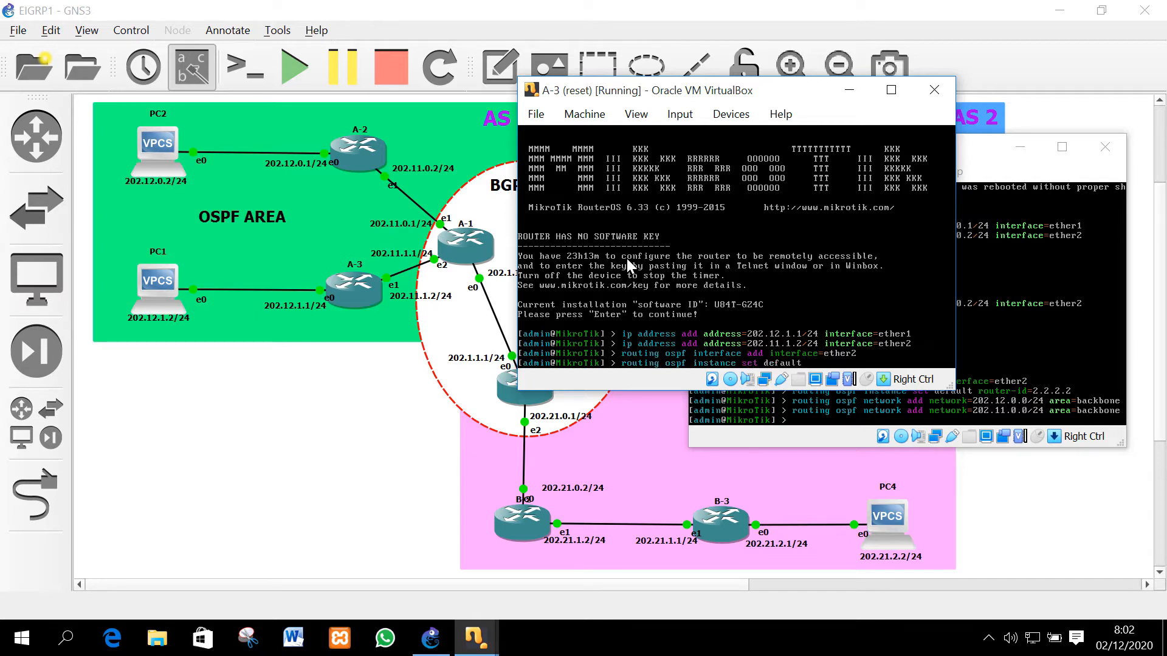
text(router-id=3.3.3.3)
key(Return)
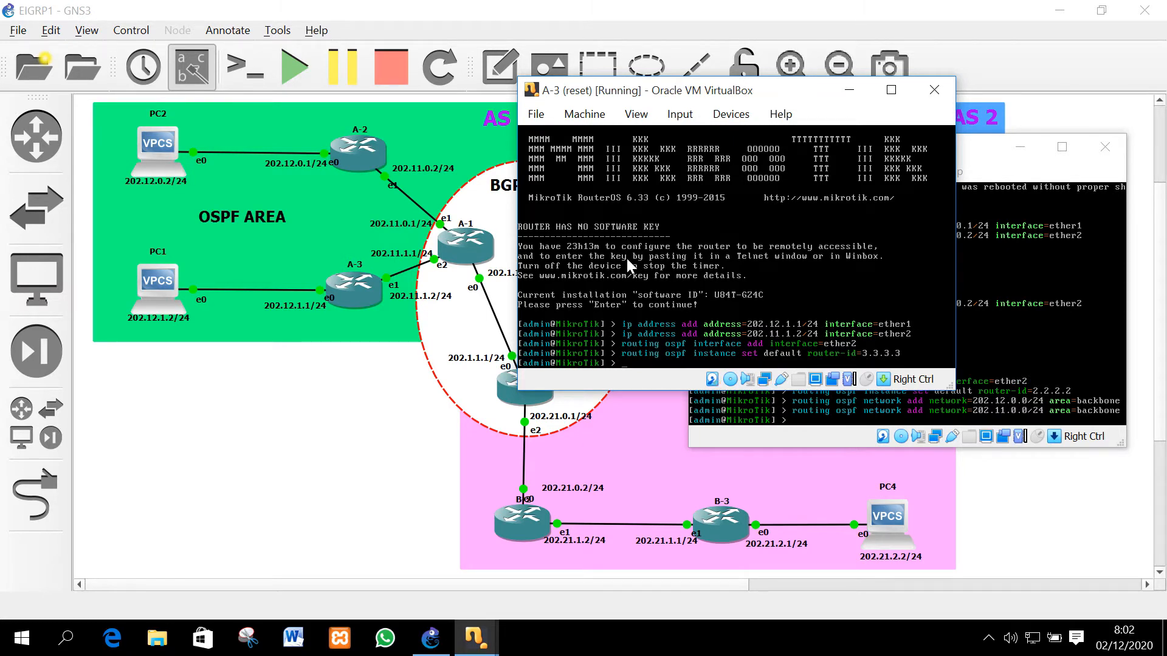
Add OSPF networks 202.12.1.0/24 and 202.11.1.0/24 to area backbone
text(routing ospf network add network=)
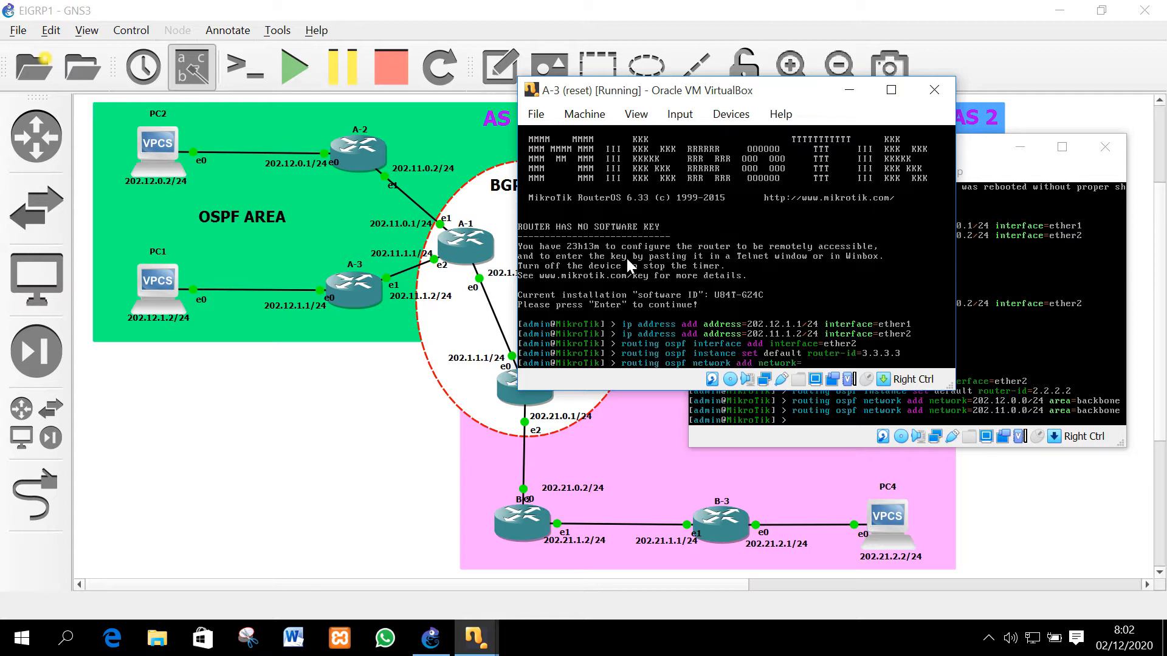
text(202)
text(.12.1.)
text(0)
text(/24)
text( in)
text(t)
key(BackSpace)
key(BackSpace)
text(area=backbone)
key(Return)
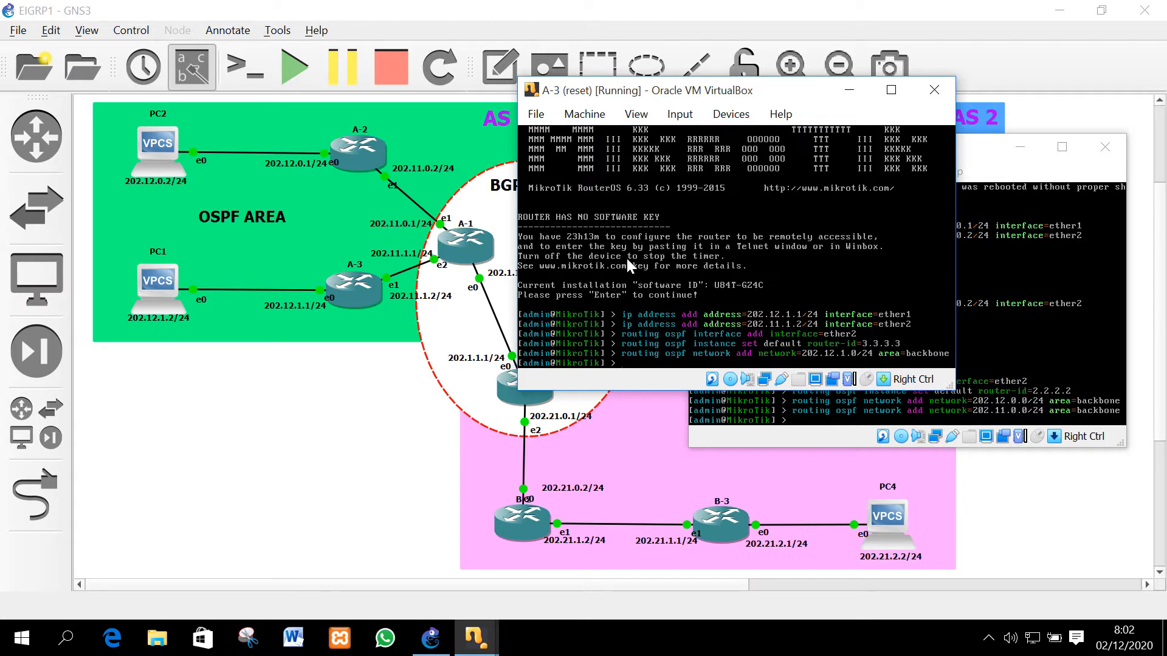
key(Up)
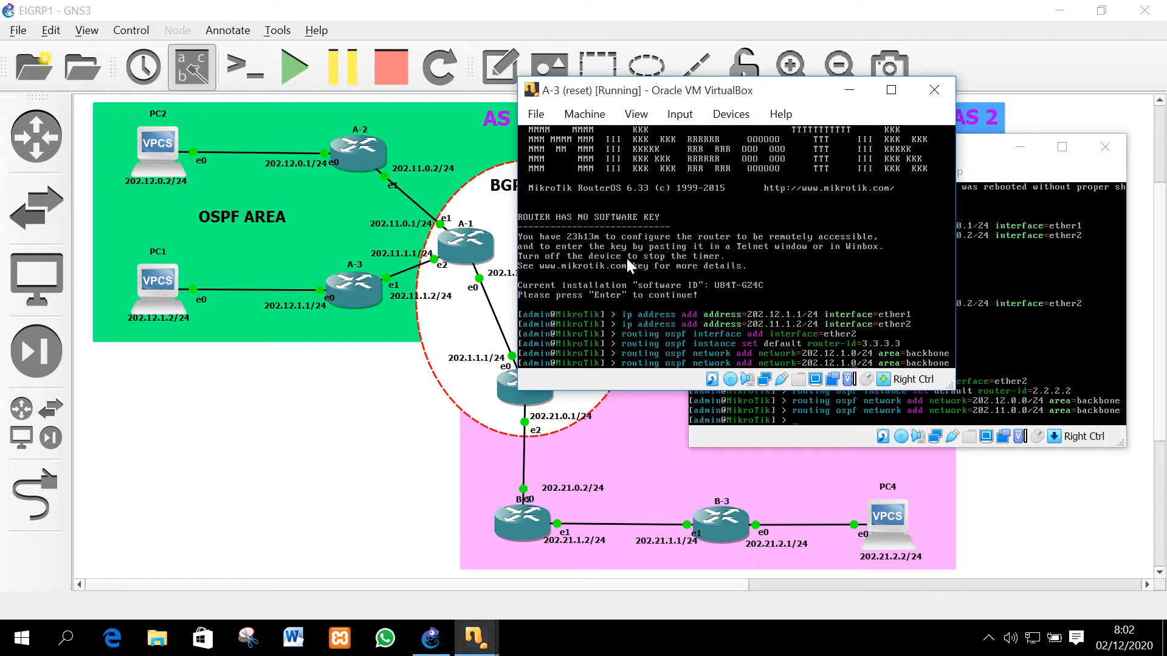
key(BackSpace)
text(1)
key(Return)
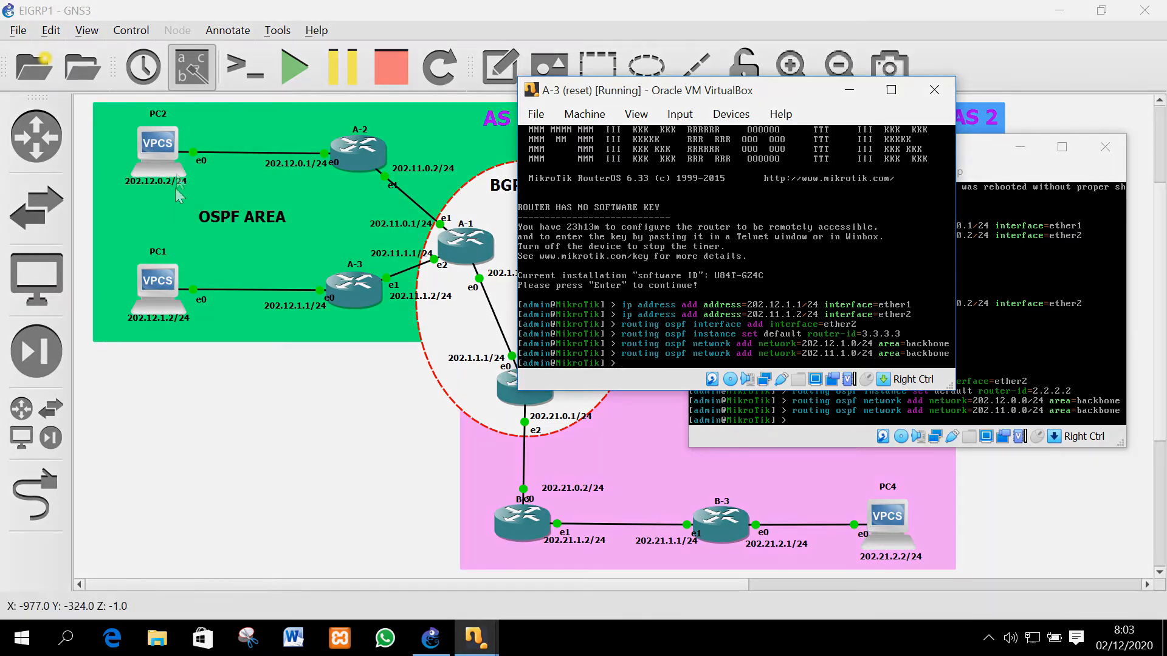
In PC2's console, run 'ip 202.12.0.2 24 202.12.0.1' and save the configuration
click(251, 421)
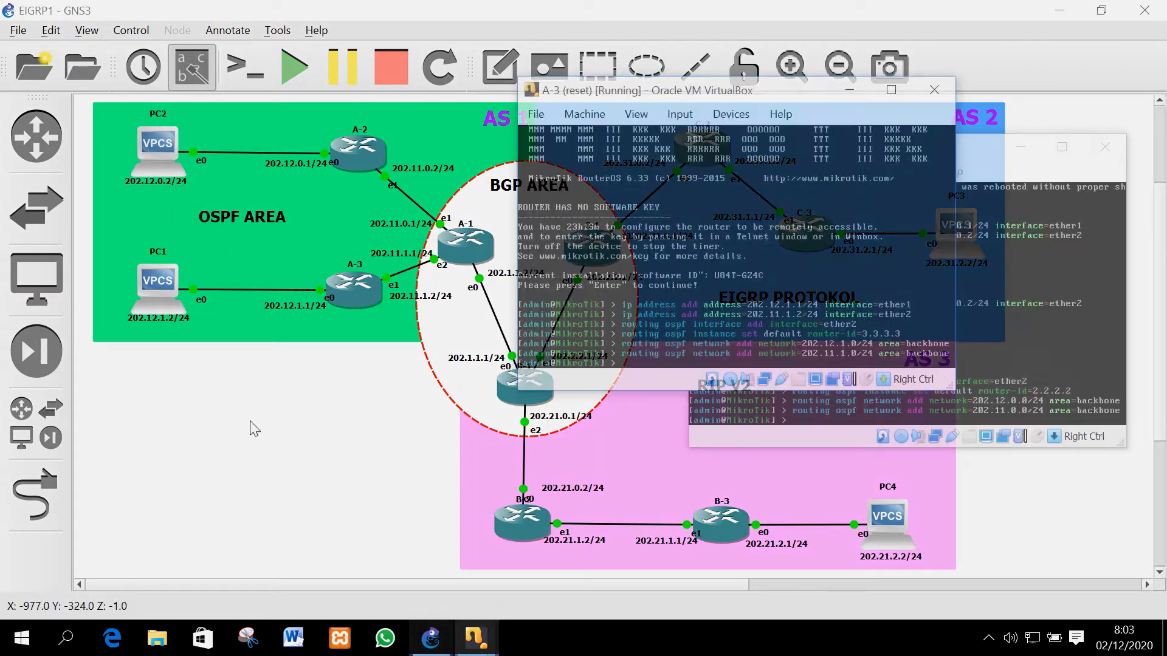
click(159, 143)
double_click(161, 148)
drag(366, 130, 473, 130)
text(ip )
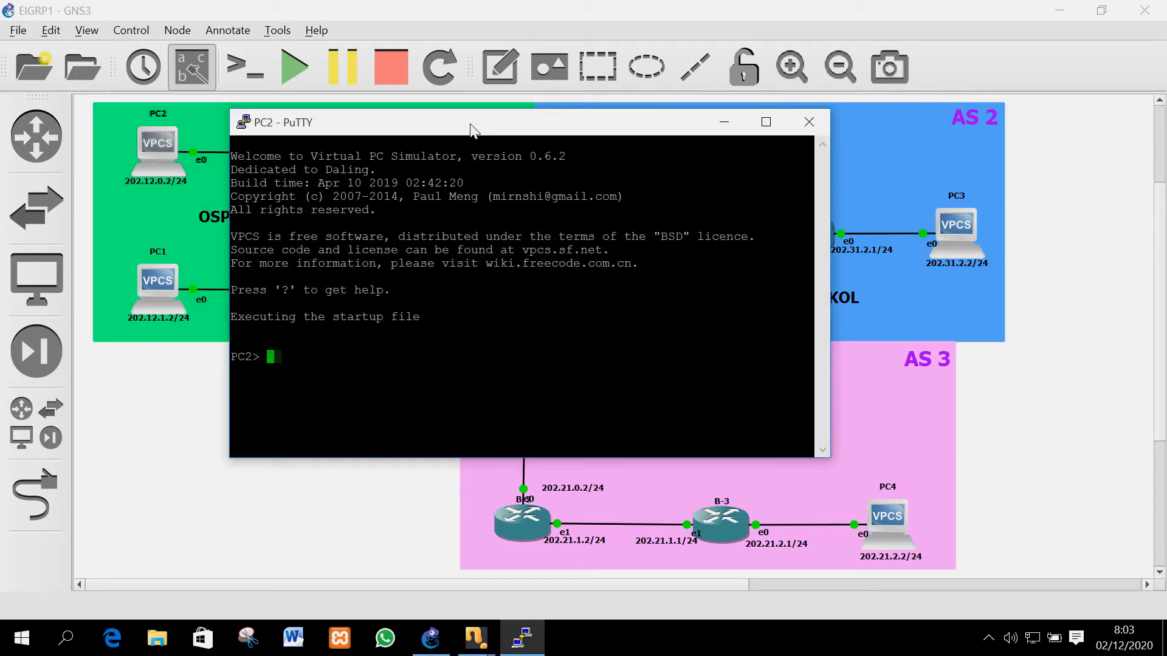
text(202.12.0.2 24 202.12.)
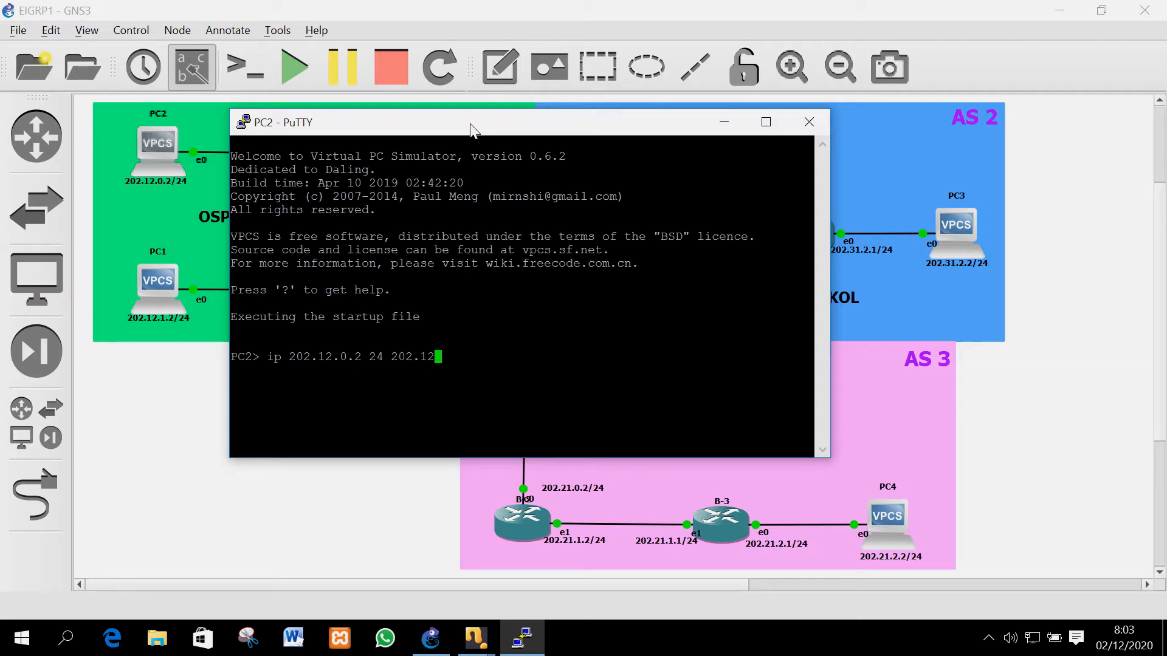
text(0.1)
key(Return)
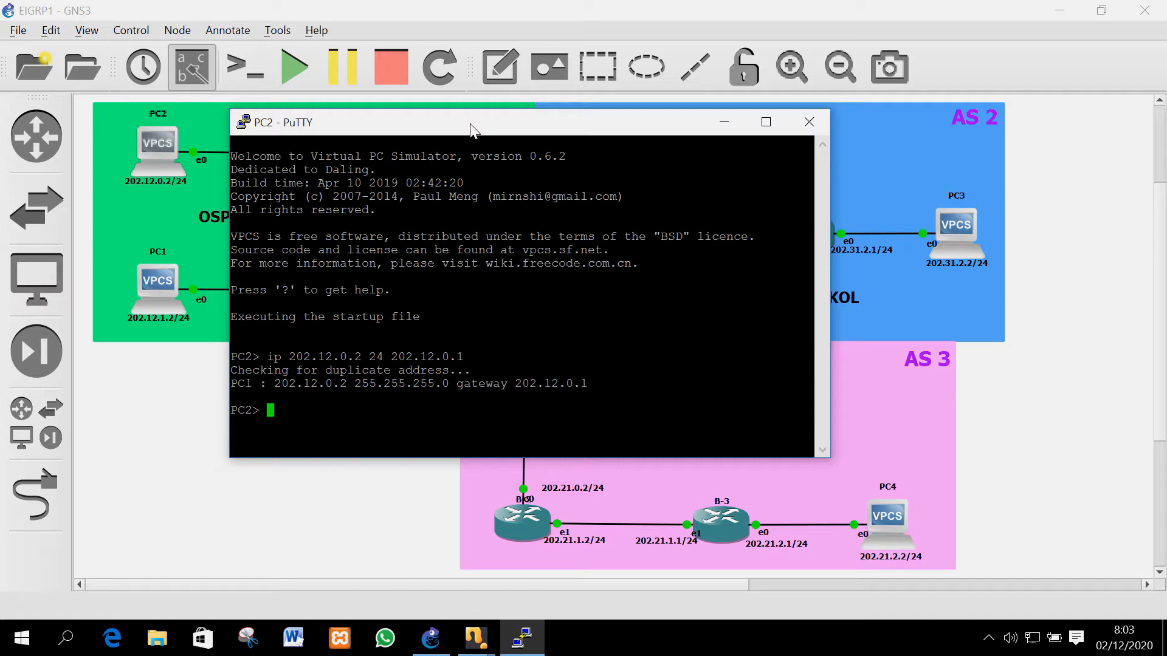
text(save)
key(Return)
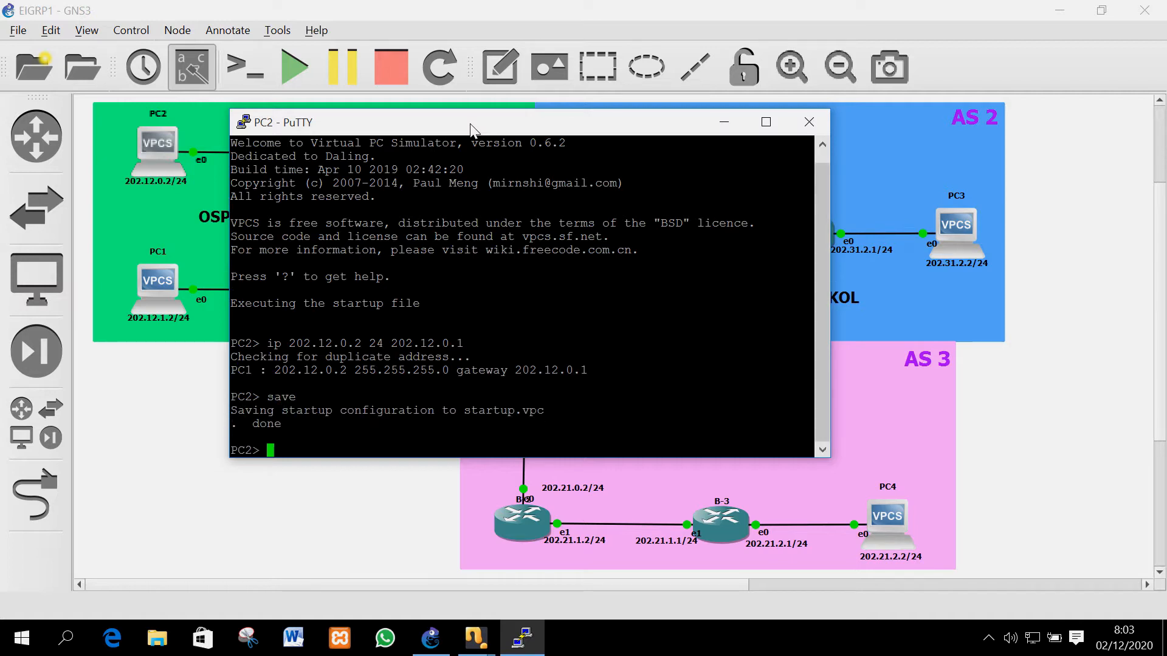
double_click(160, 293)
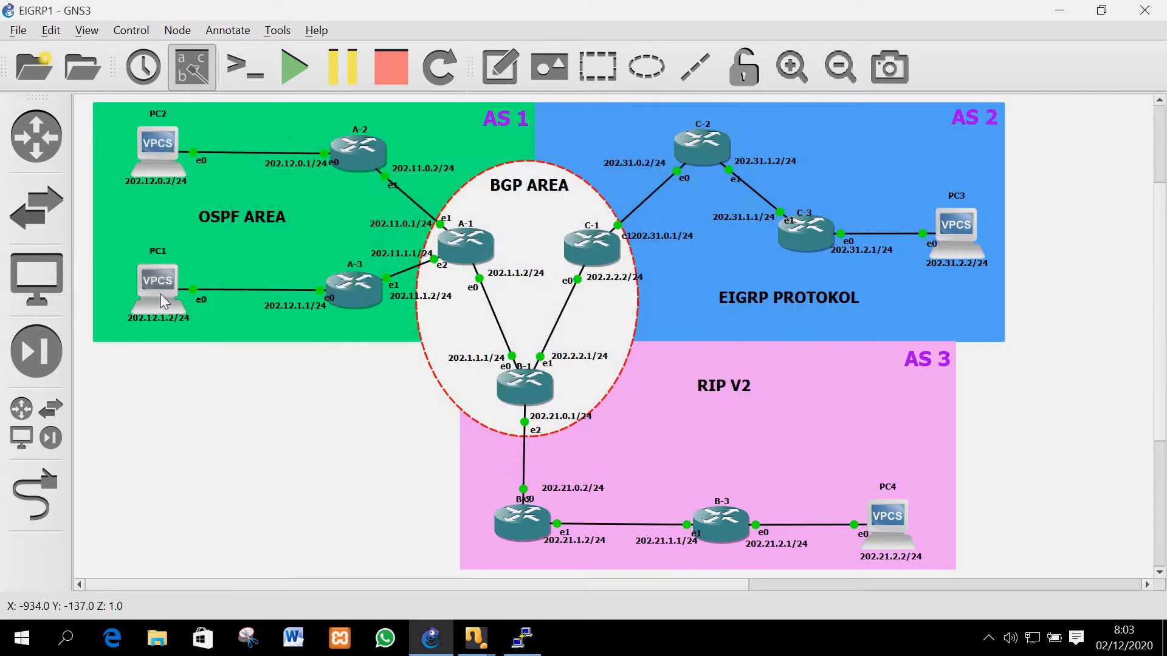
In PC1's console, run 'ip 202.12.1.2/24 202.12.1.1' and save the configuration
text(ip)
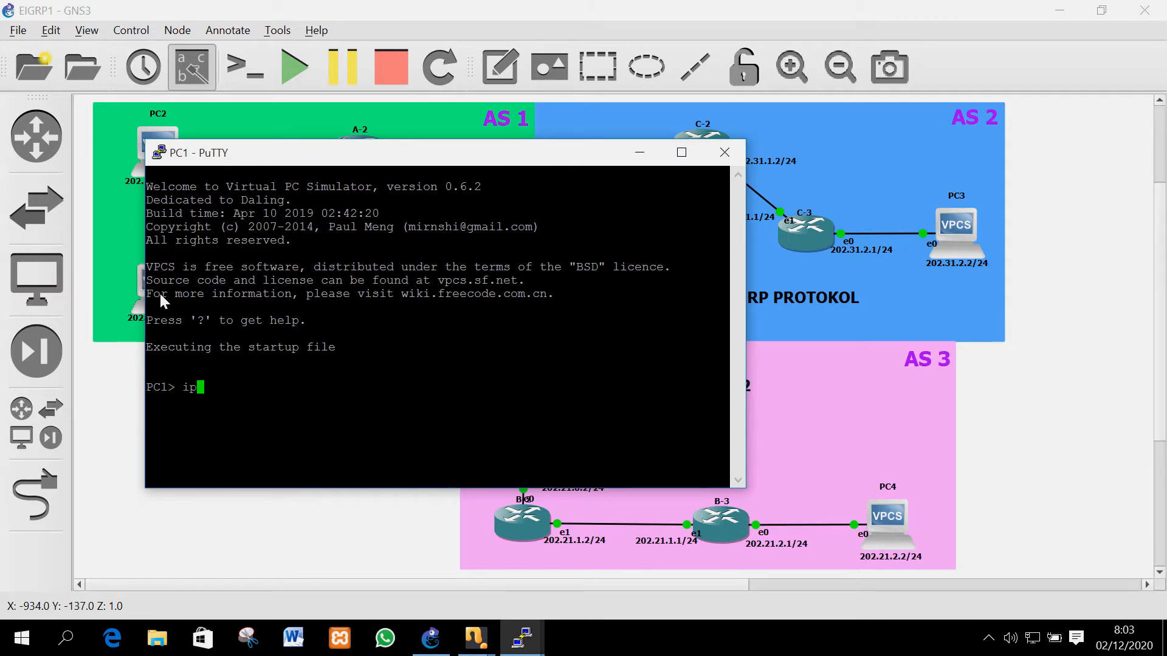
text( 2)
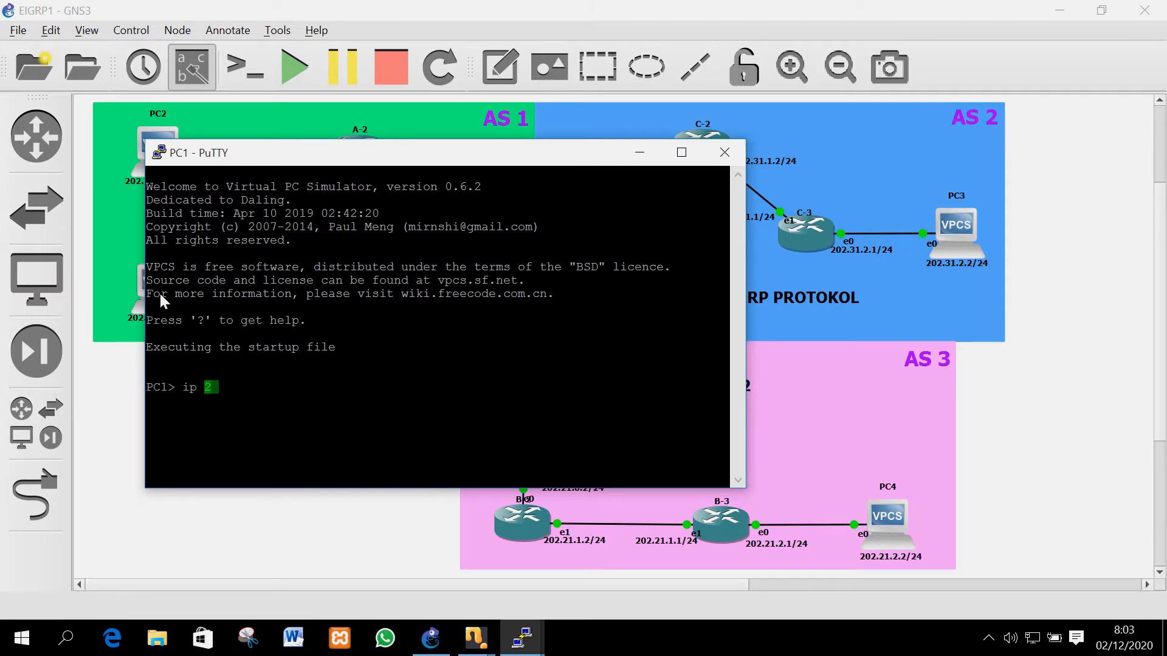
text(02.12.1.2/24)
text(202.12.1.1)
key(Return)
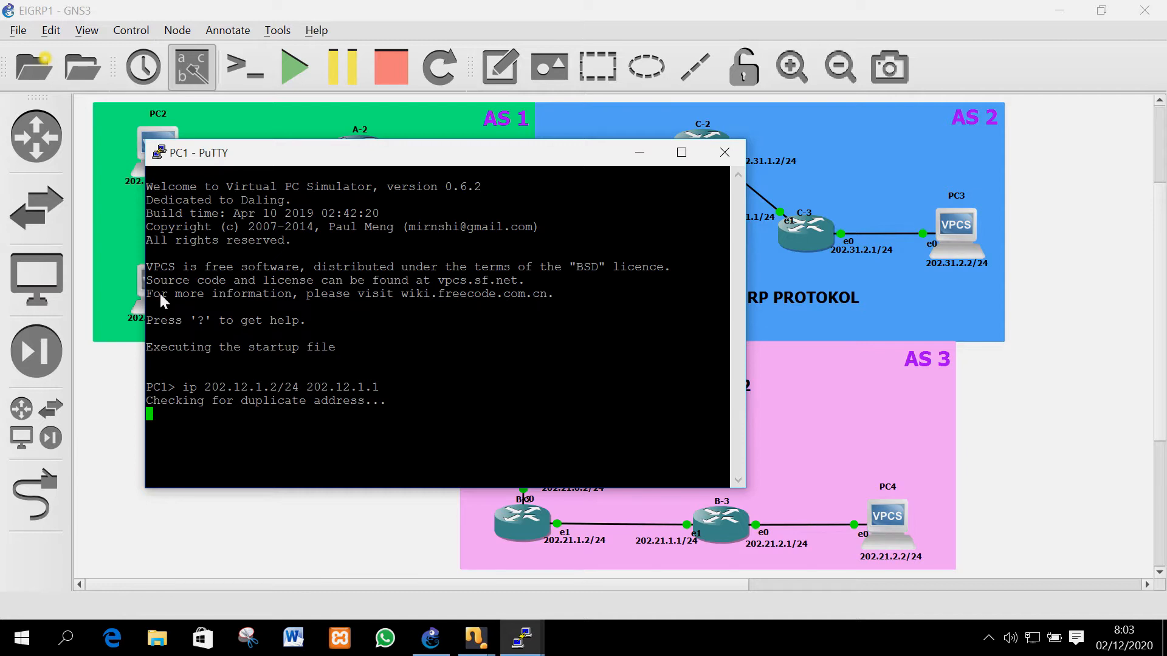
text(save)
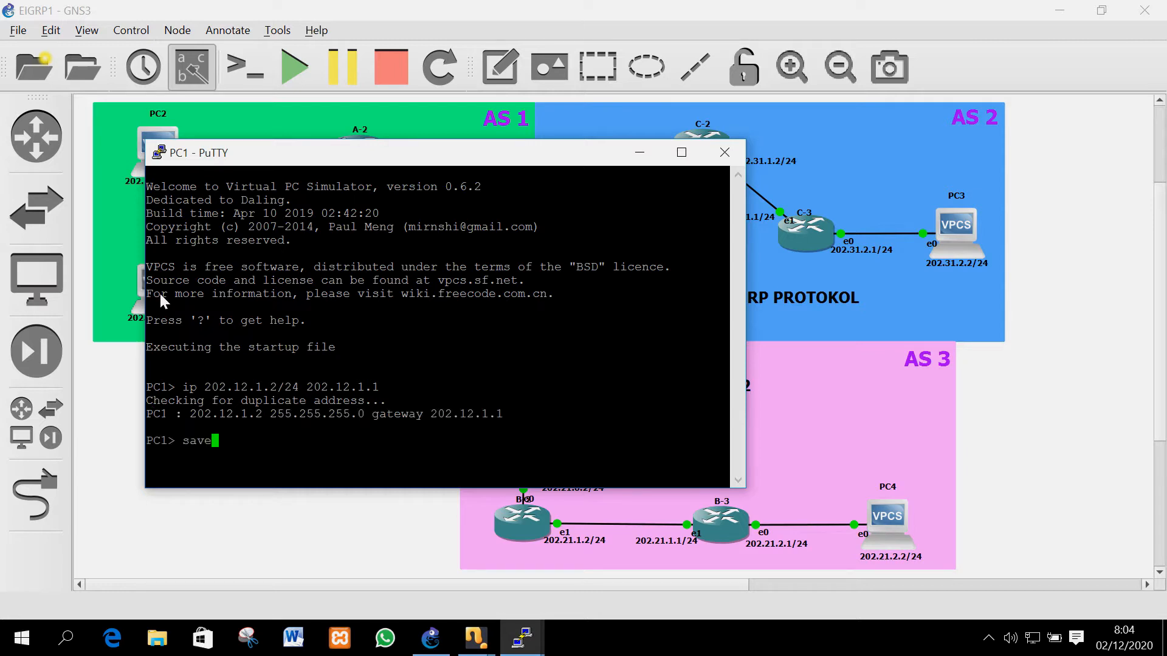
key(Return)
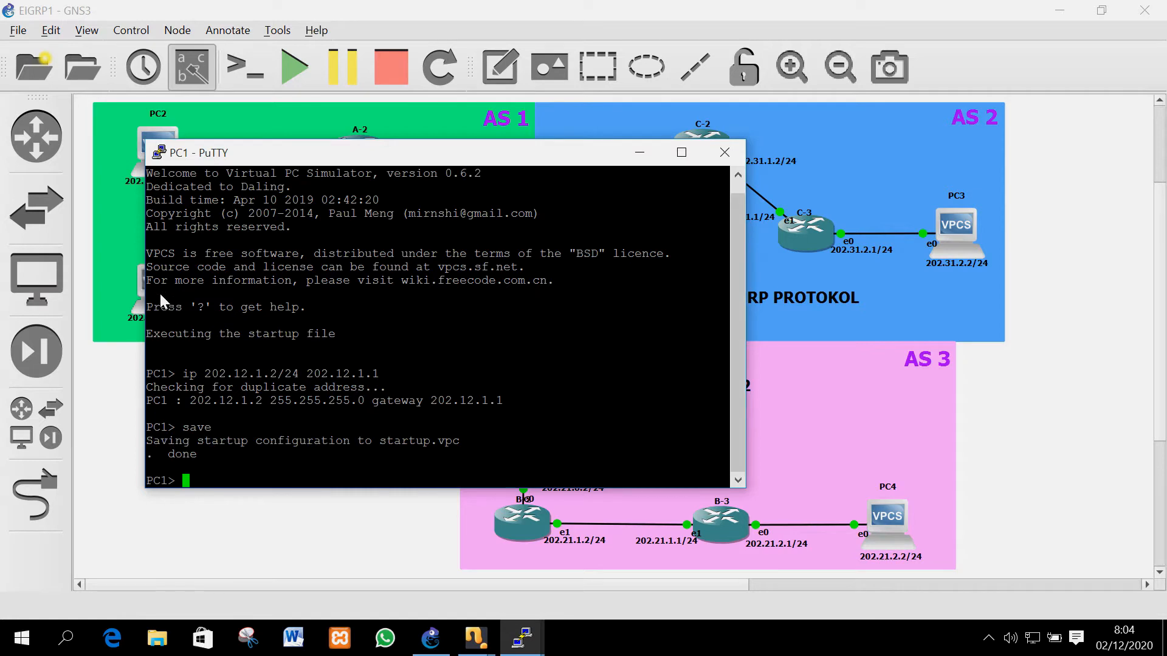
Ping PC1 at 202.12.1.2 from PC2's console
mouse_move(522, 638)
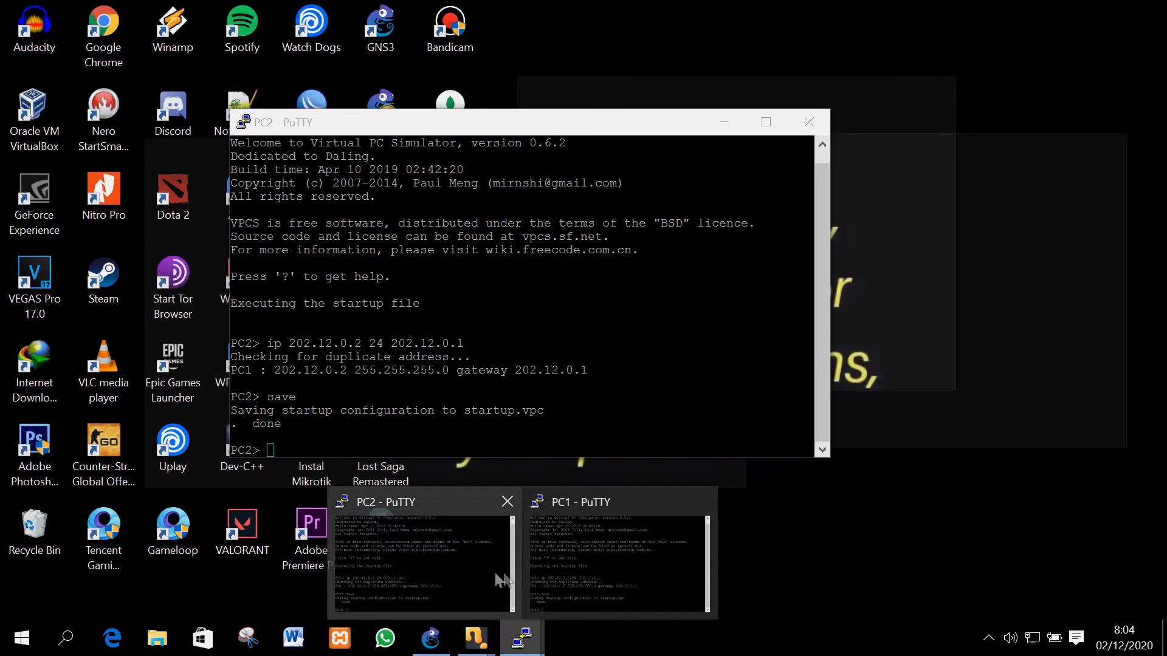
click(495, 573)
drag(362, 130, 605, 94)
text(p)
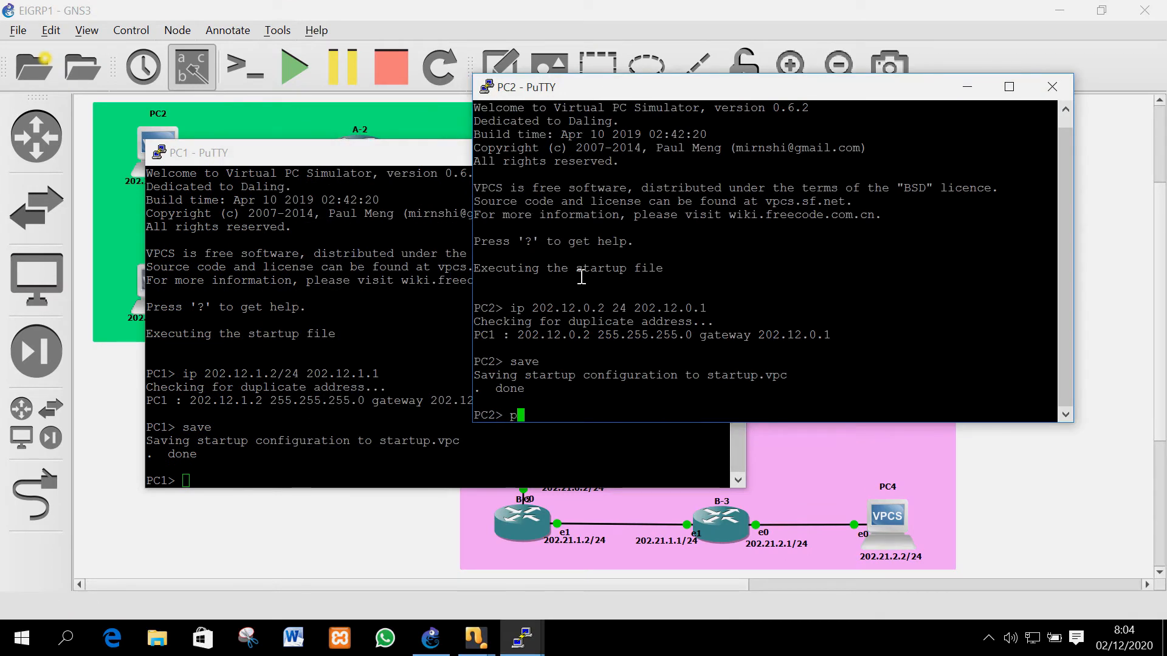
text(ing 202.12.1.2)
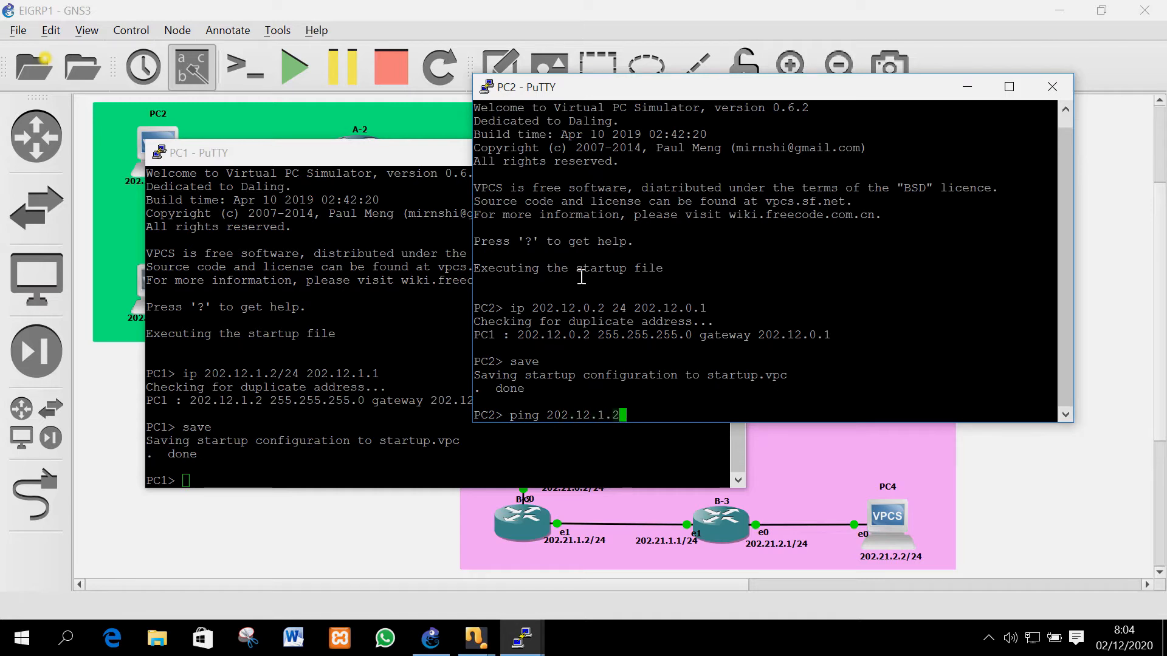
key(Return)
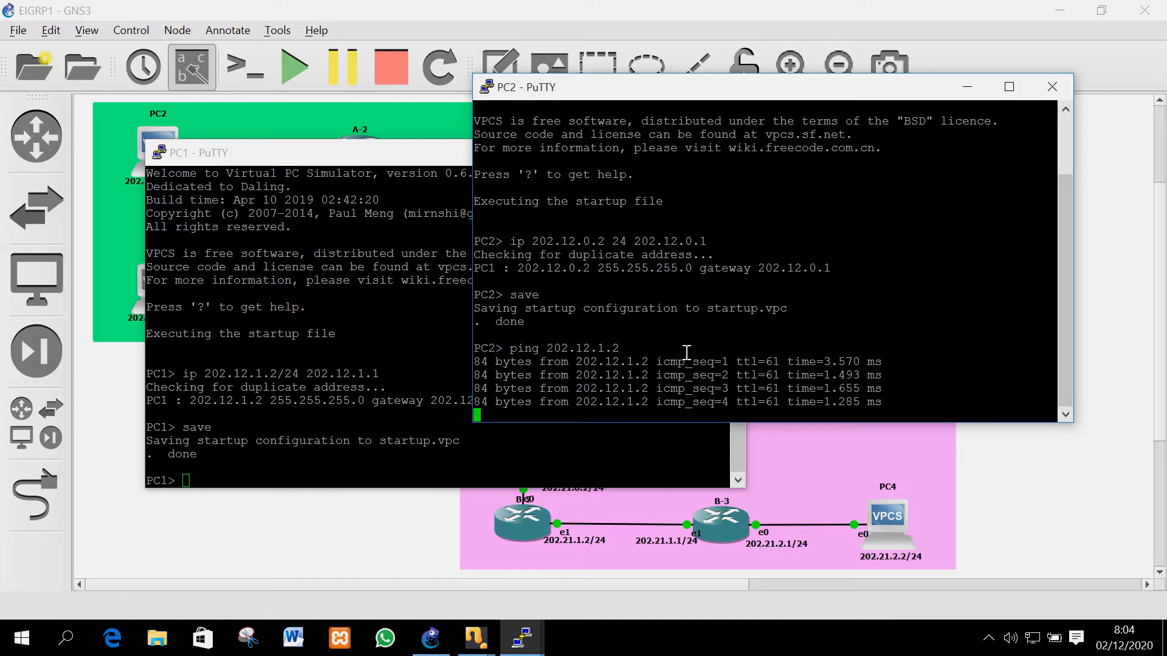
Ping PC2 at 202.12.0.2 from PC1's console
click(402, 312)
text(ping 202)
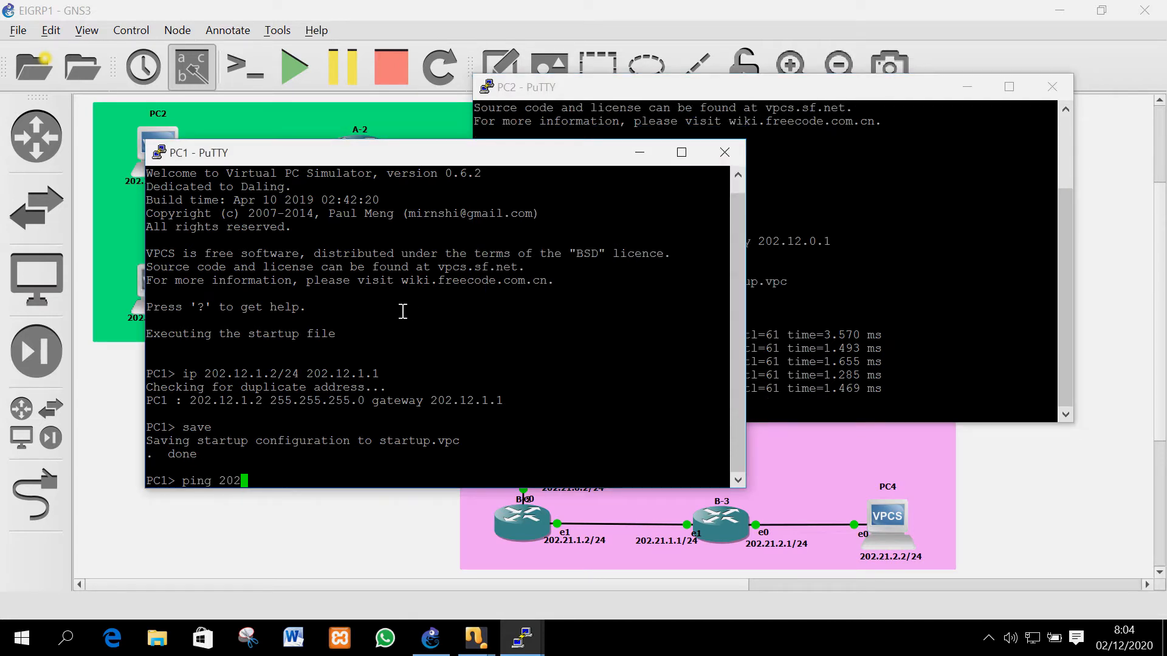
drag(717, 229, 832, 231)
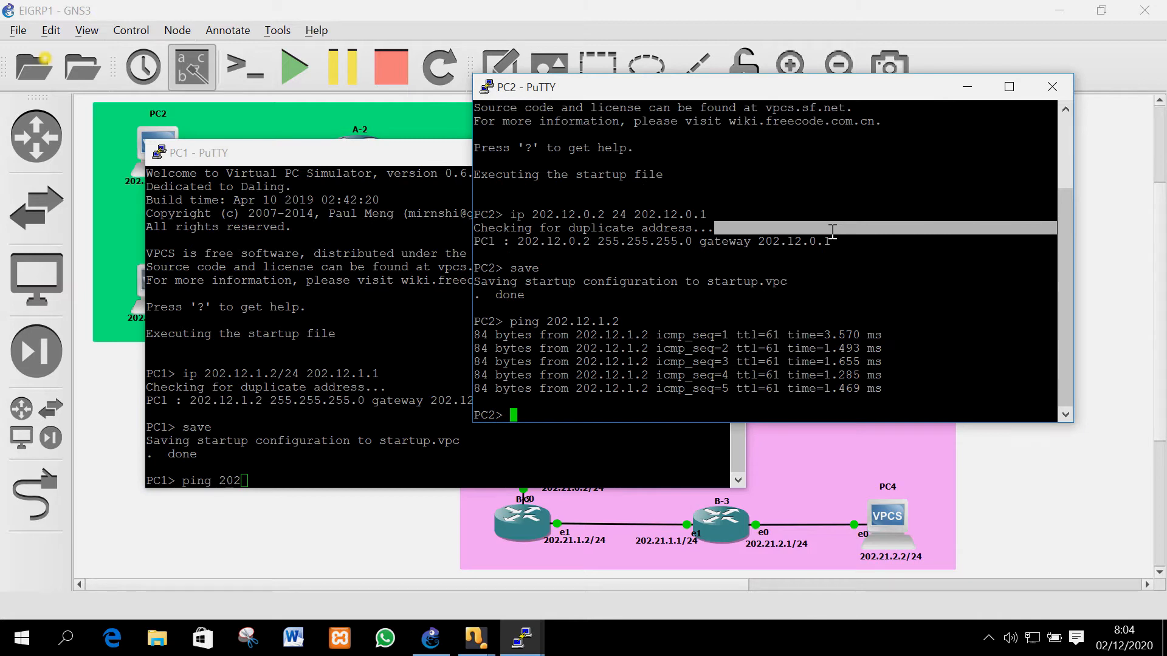
drag(659, 93, 942, 106)
click(356, 278)
text(.12.)
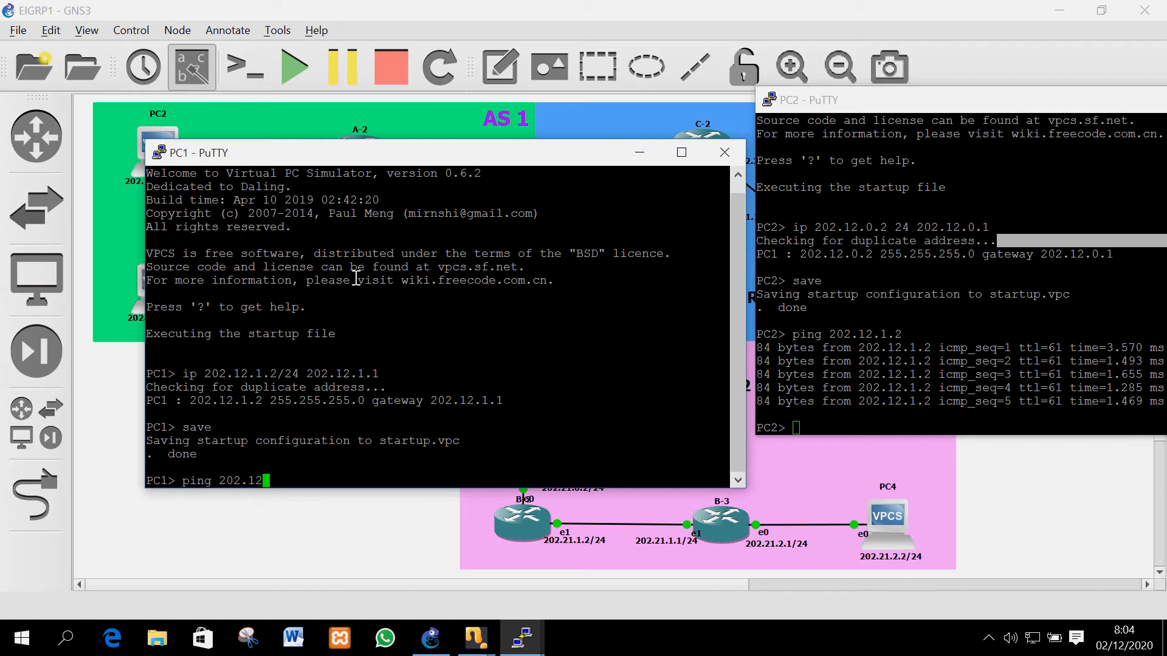
text(0.2)
key(Return)
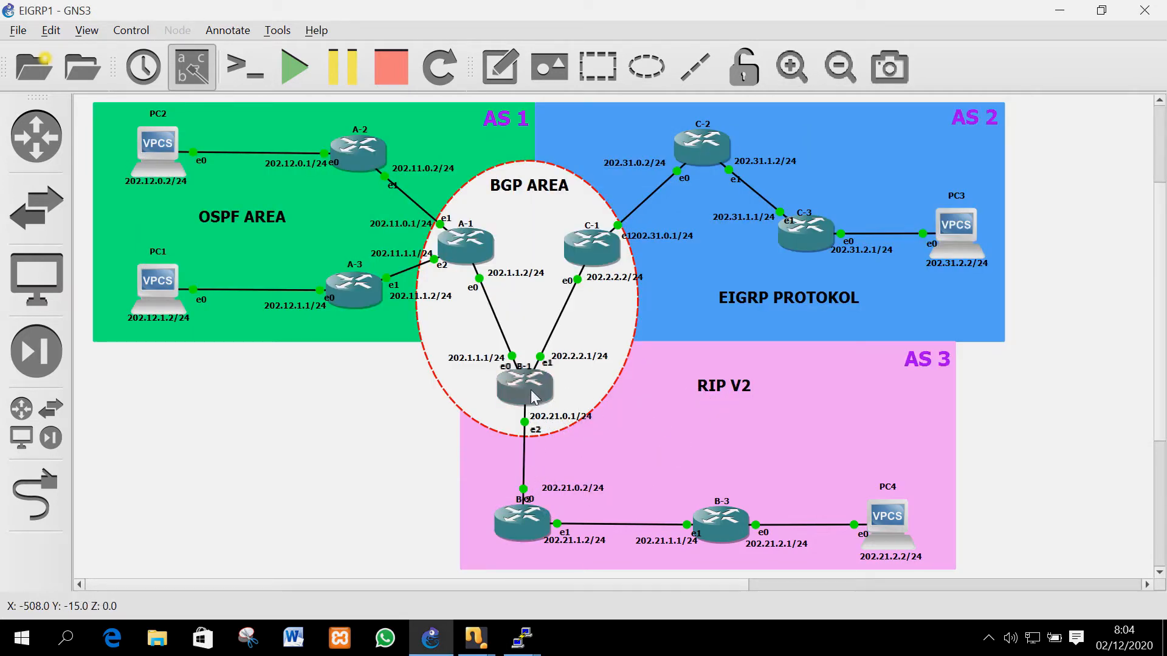
Bring up router B-1's VirtualBox console and log in as admin with an empty password
mouse_move(533, 397)
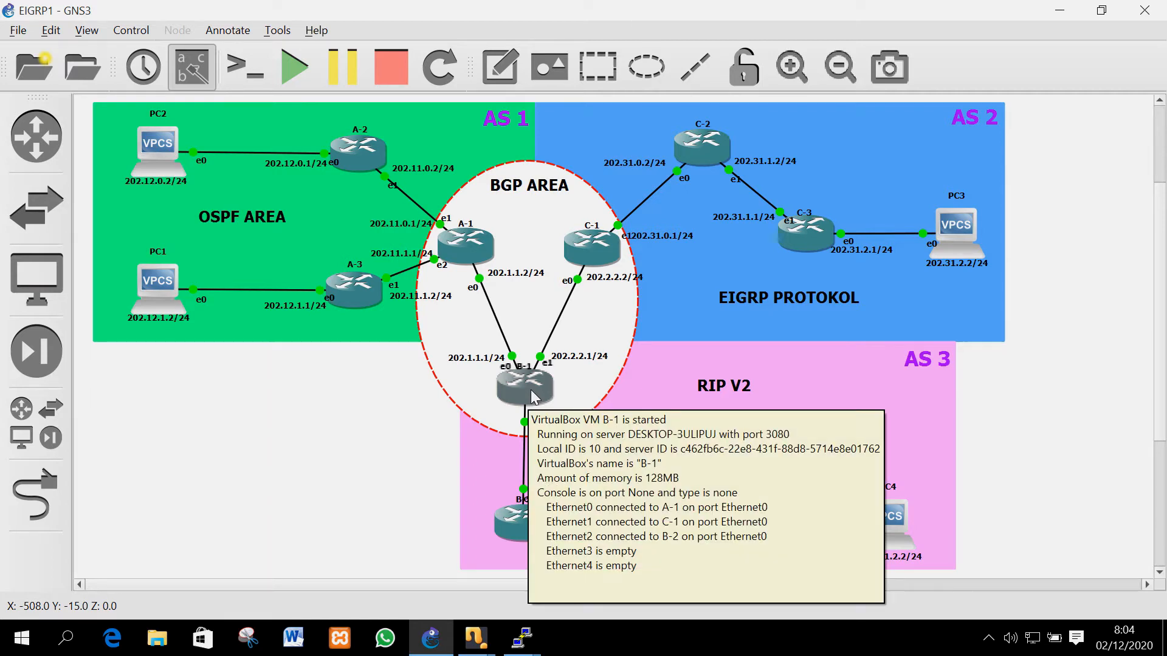
double_click(531, 388)
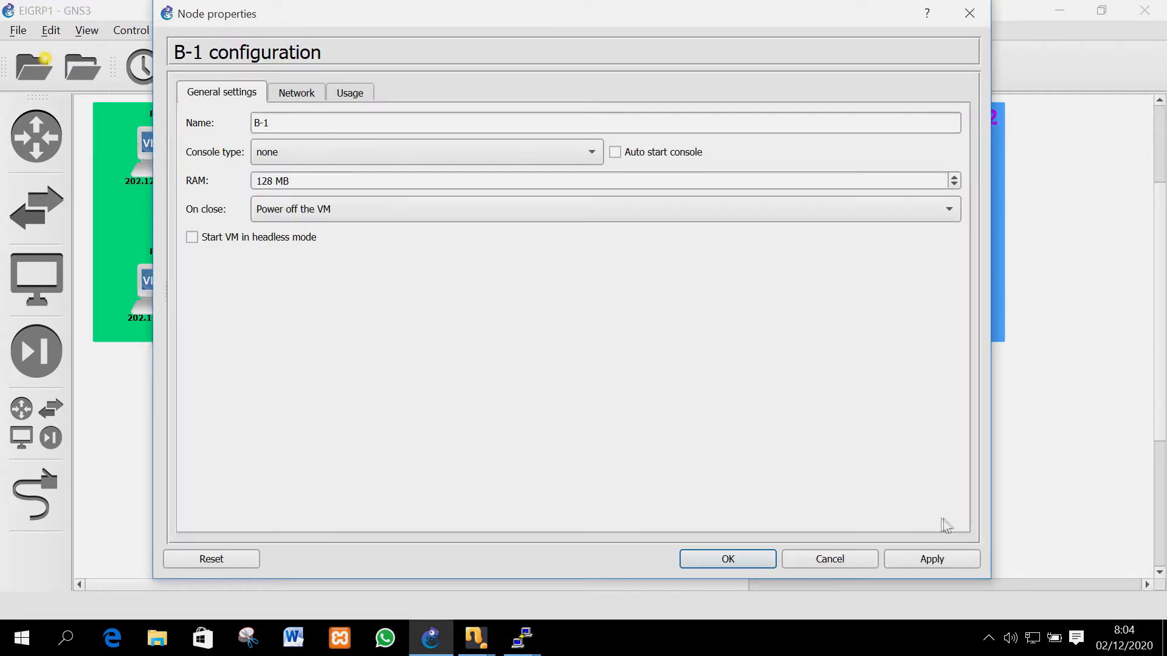
click(827, 568)
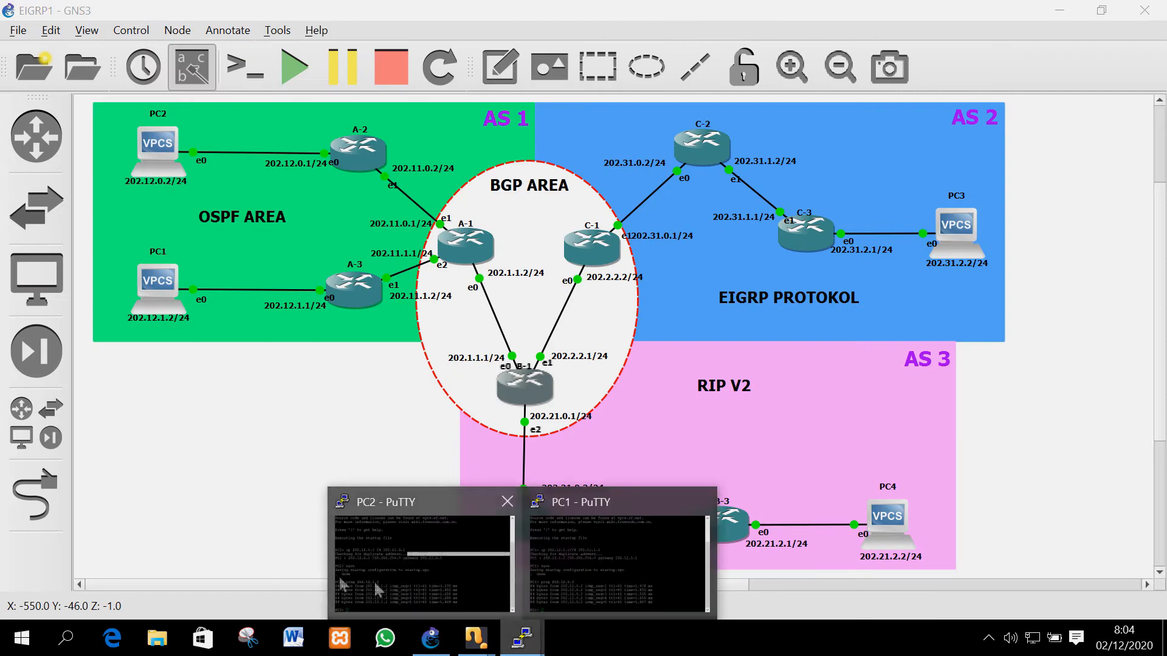
mouse_move(471, 639)
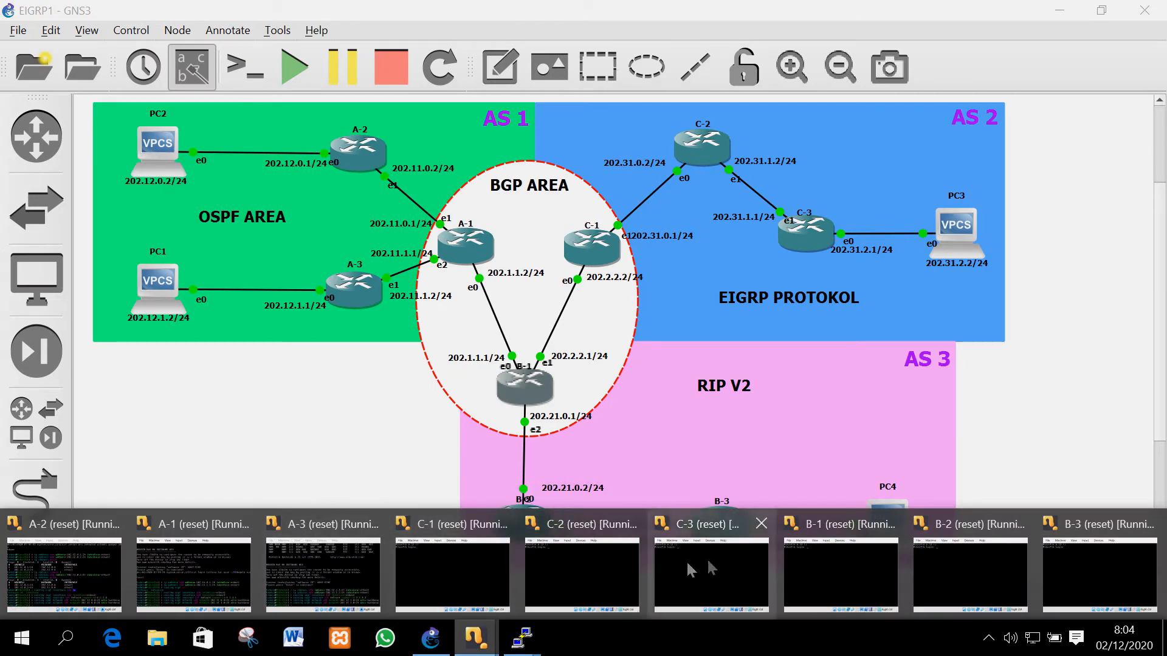
click(820, 566)
click(639, 202)
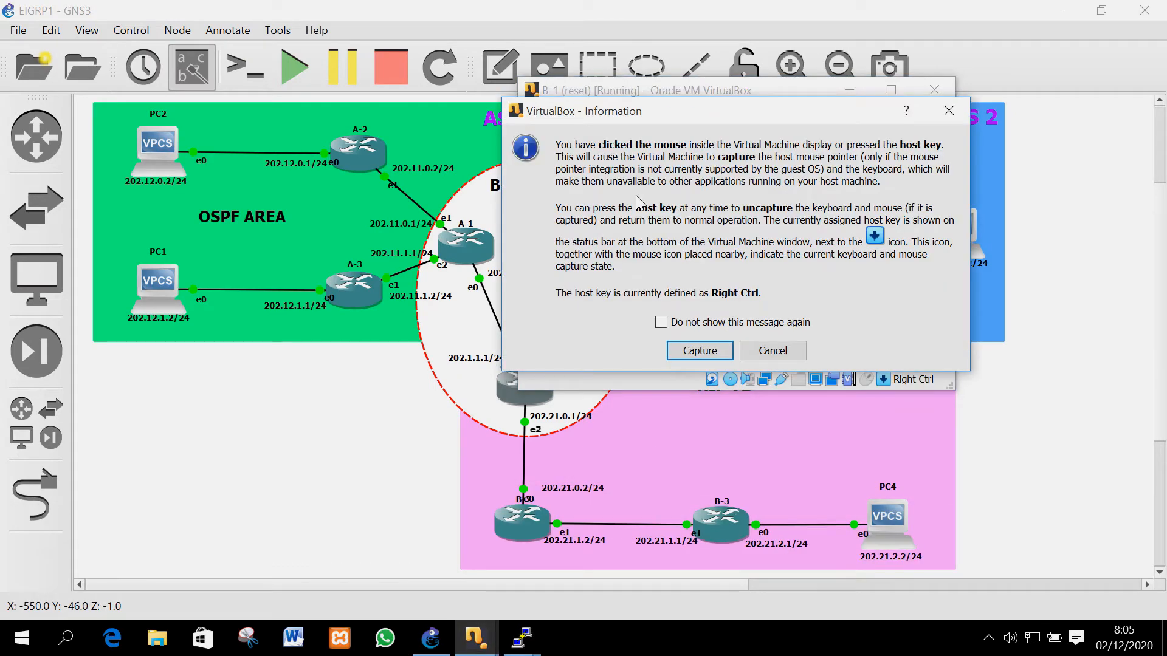
click(773, 352)
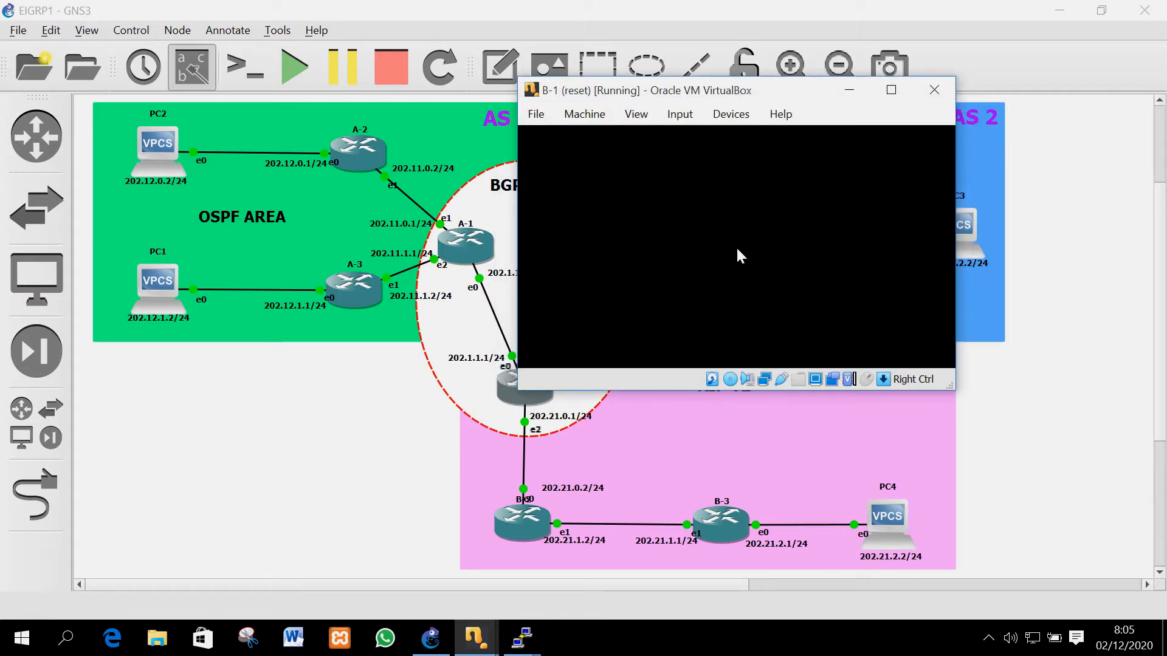
text(admin)
key(Return)
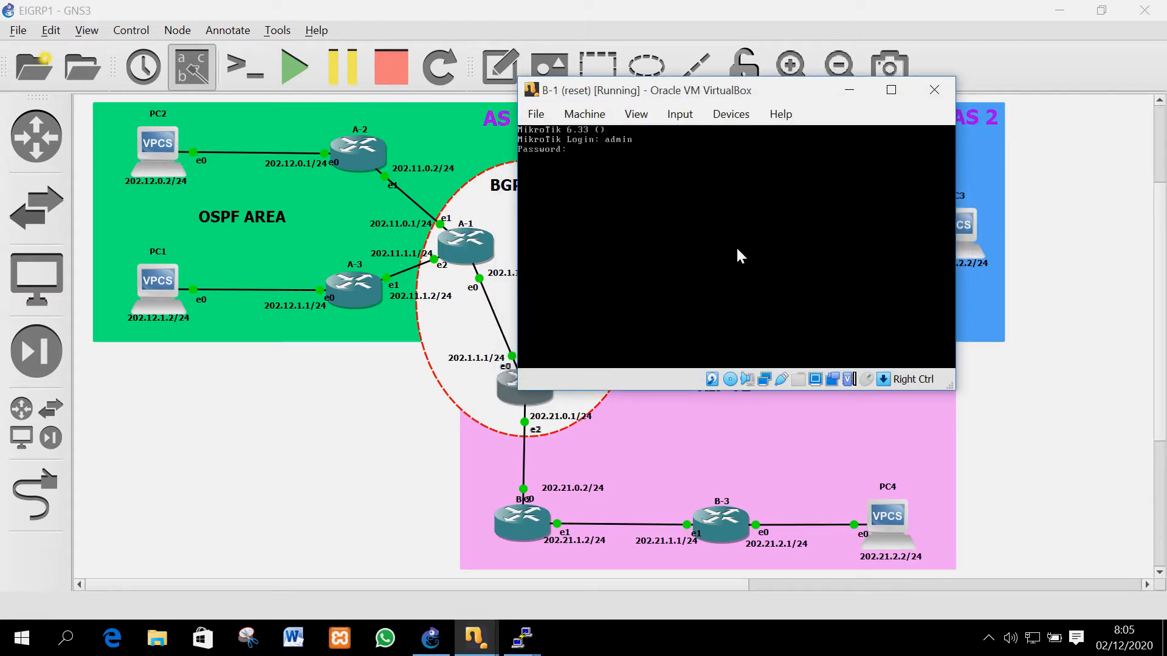
key(Return)
key(Return)
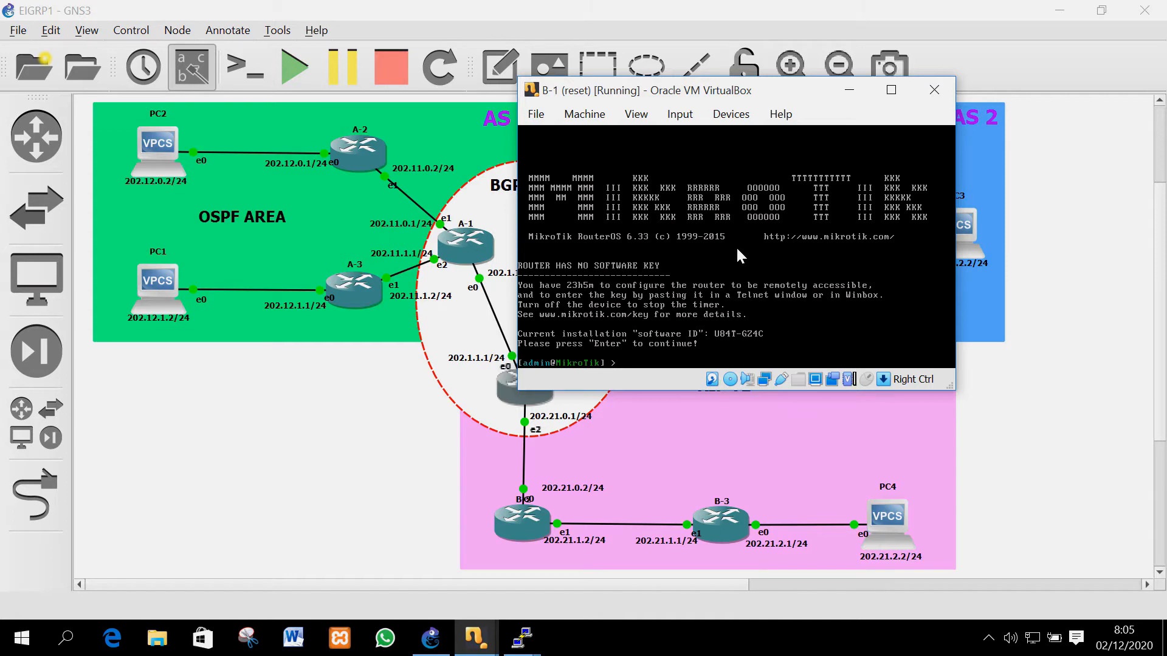
Assign address 202.21.0.1/24 to B-1's ether3
text(ip address add address=202.21.0.1/24 int)
key(Tab)
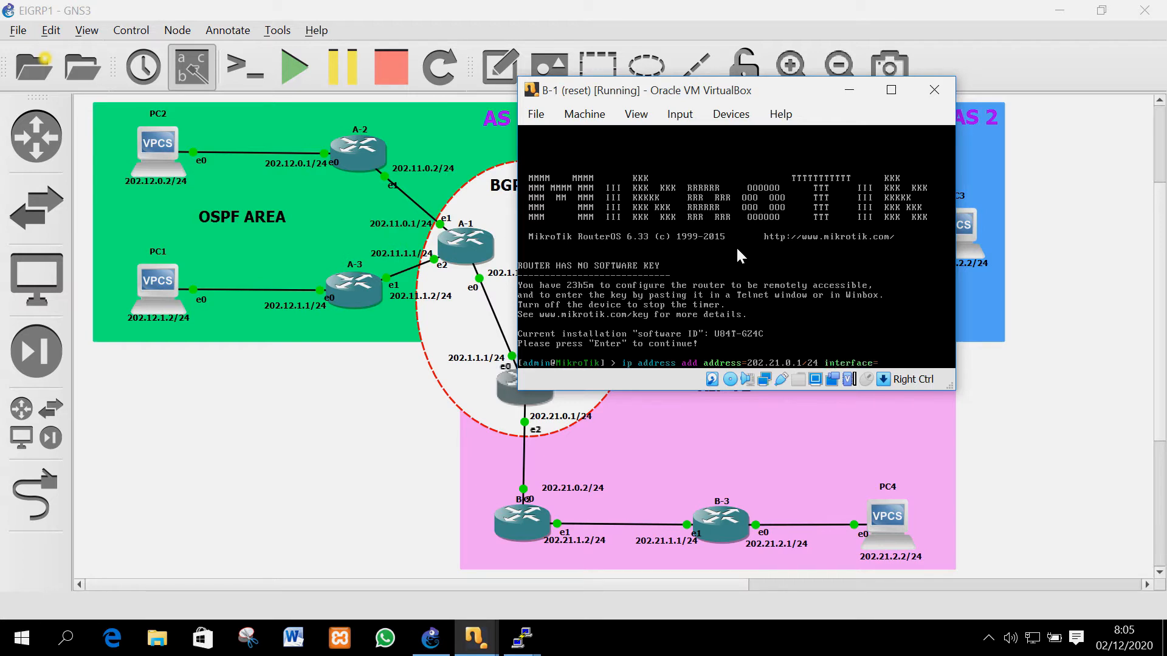
text(ether)
drag(650, 91, 750, 90)
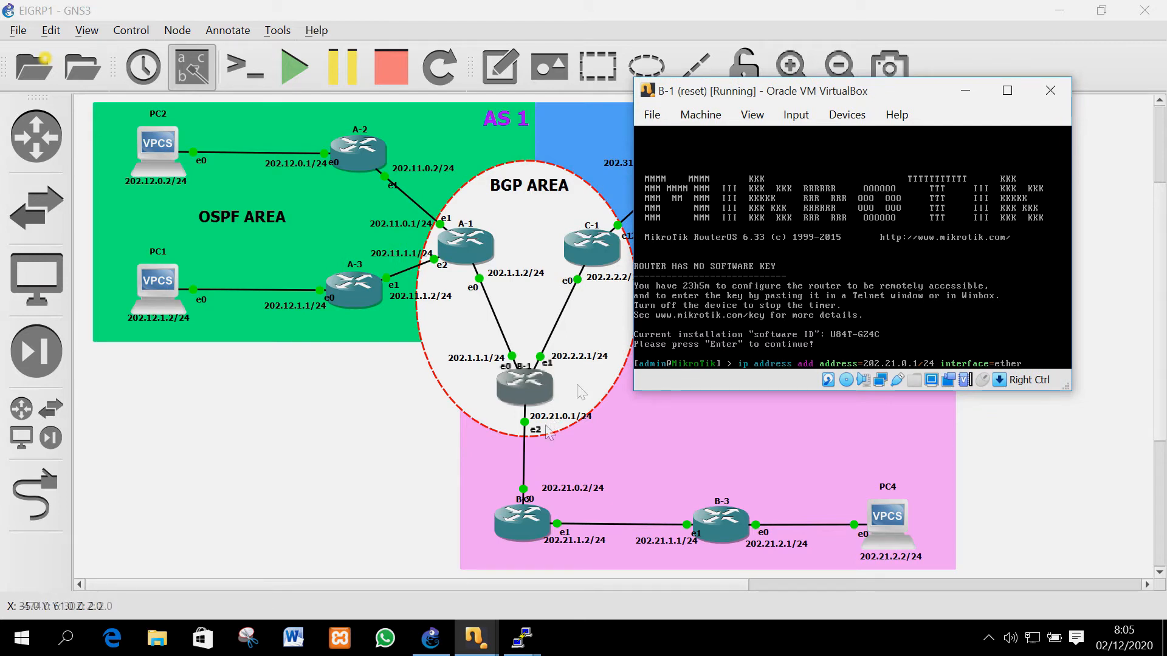
drag(742, 99, 724, 99)
text(3)
key(Return)
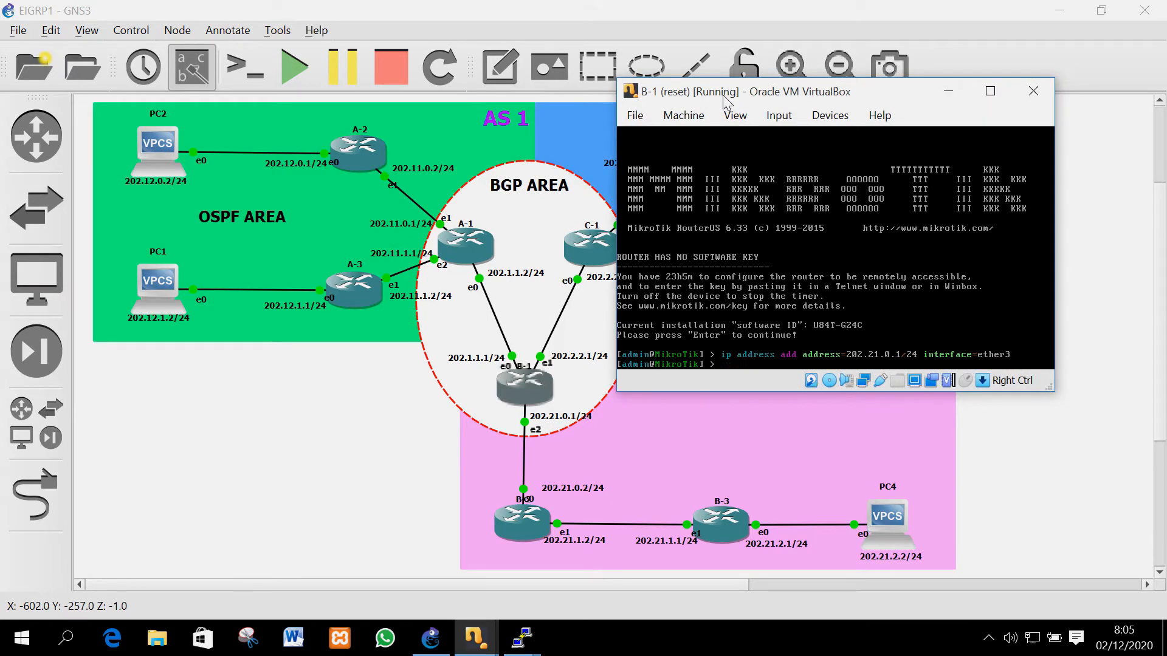
Assign address 202.1.1.1/24 to ether1
key(Up)
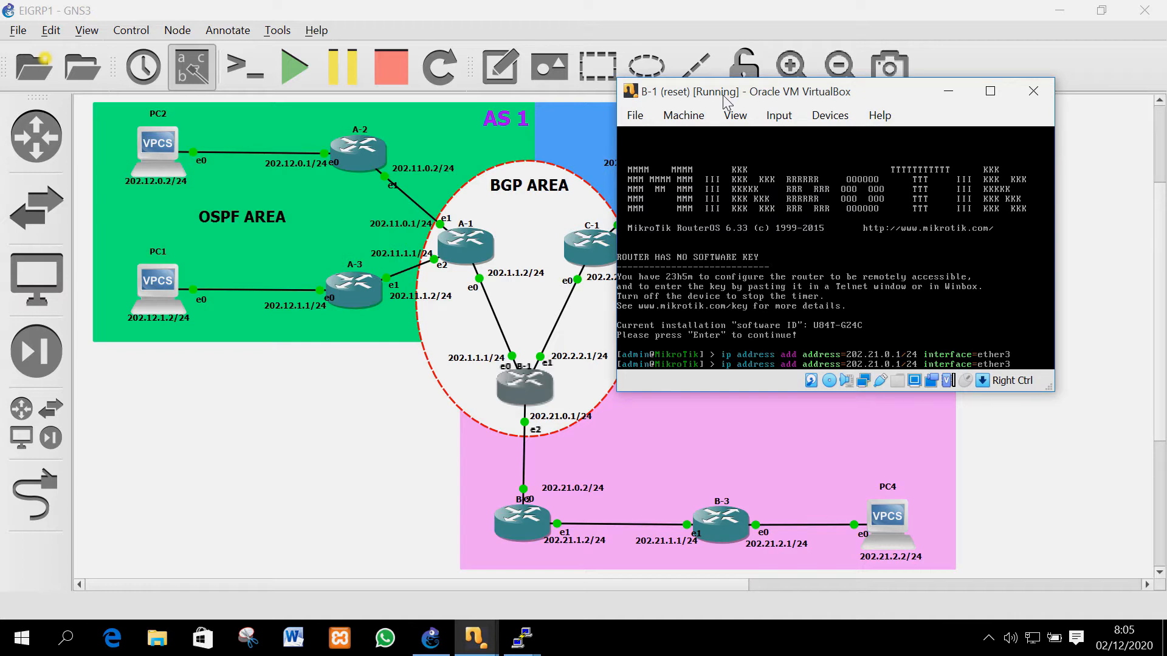
key(BackSpace)
key(BackSpace)
text(2)
key(BackSpace)
text(1)
key(End)
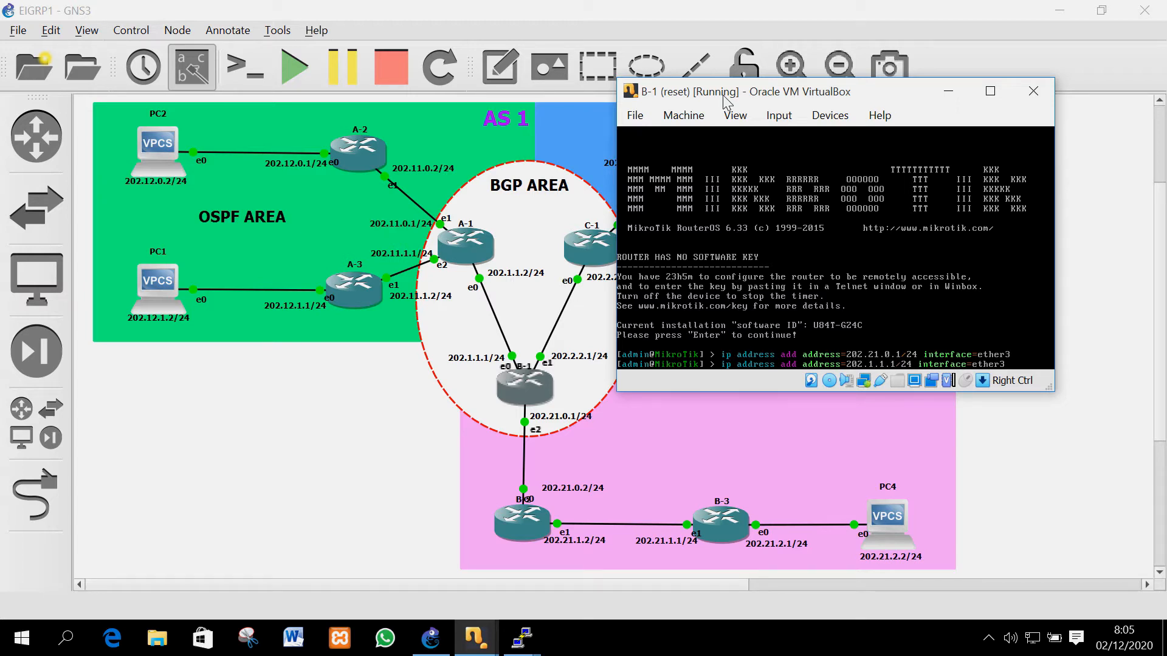
key(BackSpace)
text(1)
key(Return)
Assign address 202.2.2.1/24 to ether2
key(Up)
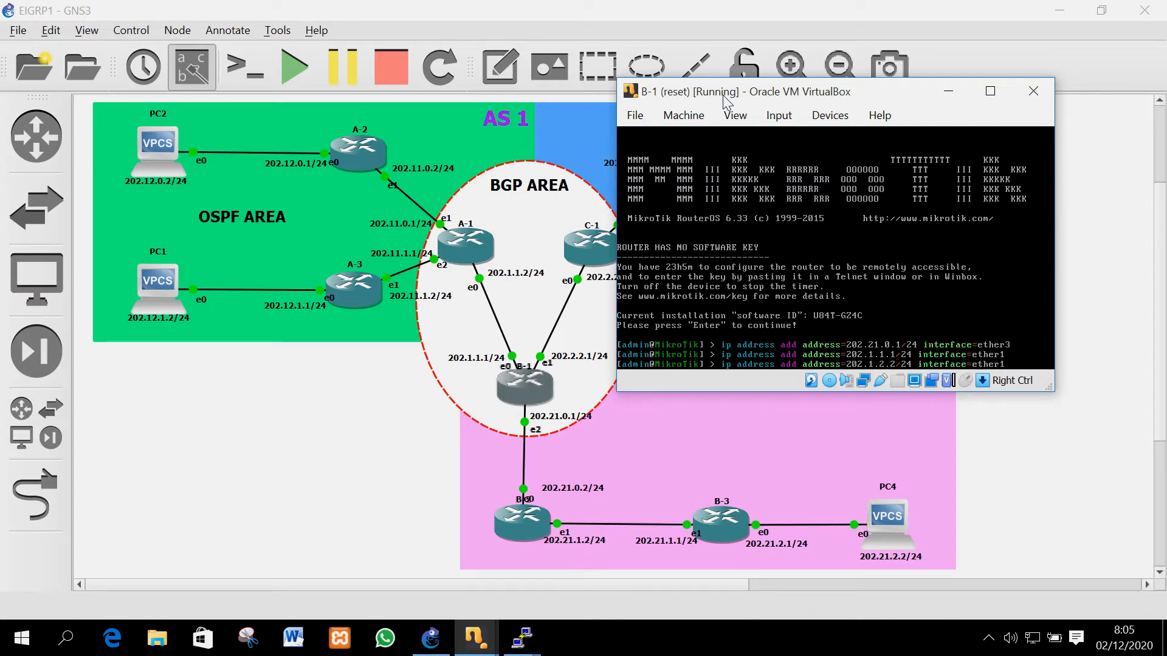
key(BackSpace)
text(2)
key(BackSpace)
text(1)
key(BackSpace)
text(2)
key(Return)
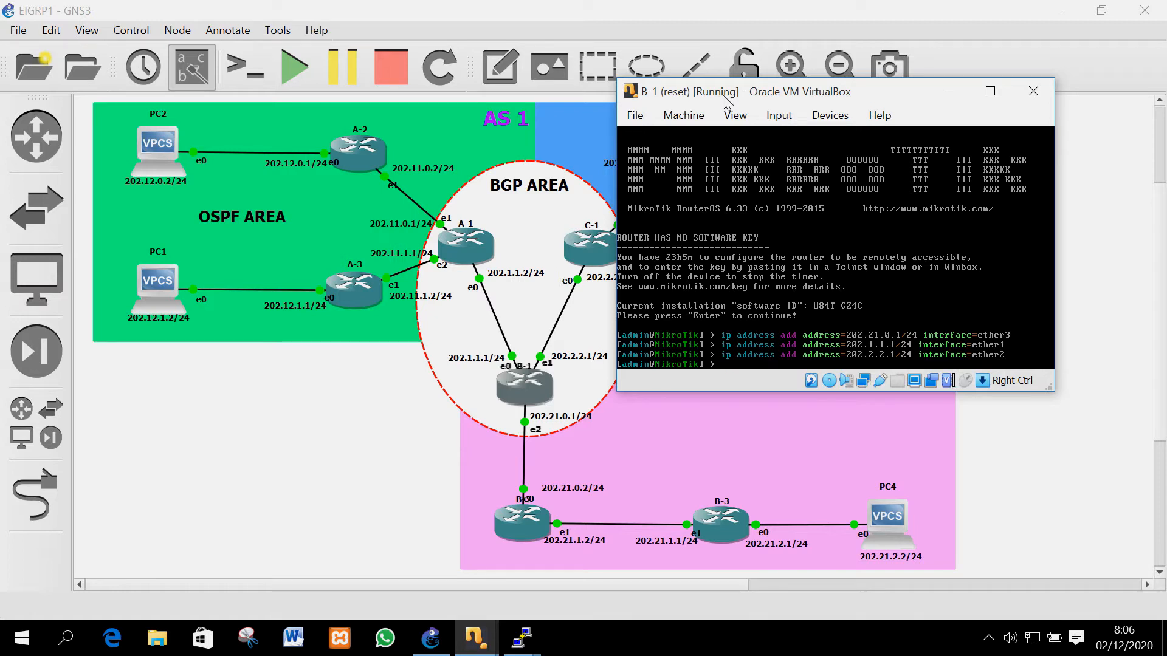
Add a RIP interface for all interfaces with send=v2 and receive=v2
text(routing rip interface add in)
key(Tab)
text(all send=)
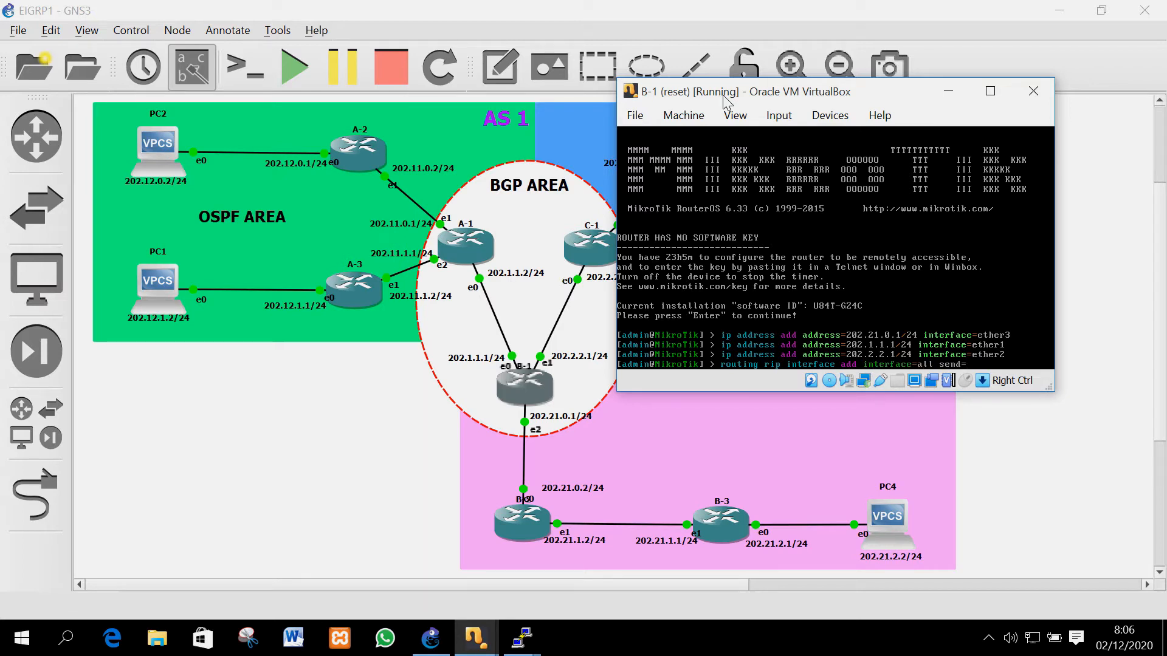
text(v2 receive=v2)
key(Return)
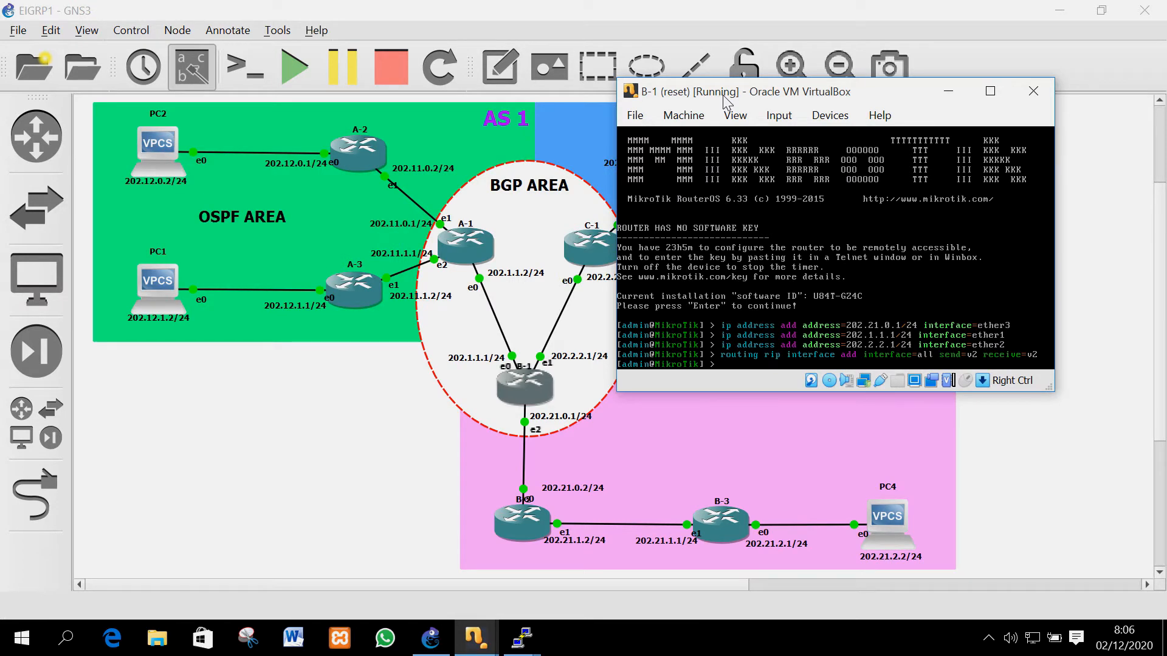
Add RIP networks 202.21.0.0/24 and 202.1.1.0/24
text(routing rip network add network=)
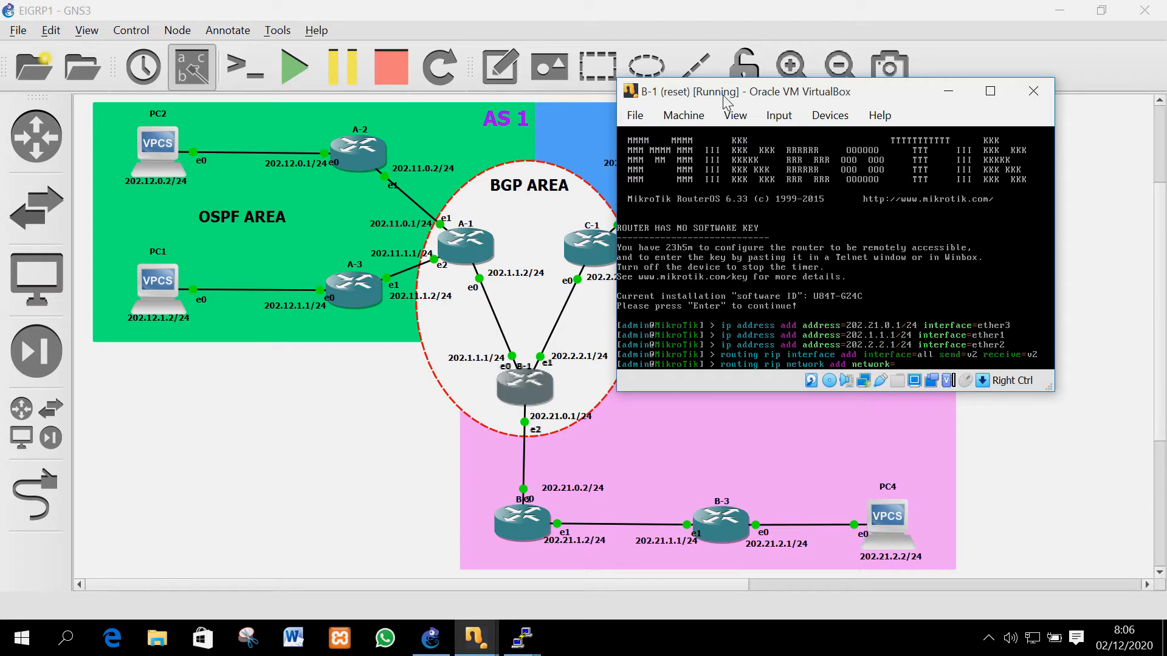
text(202.21.0.0/2)
key(Return)
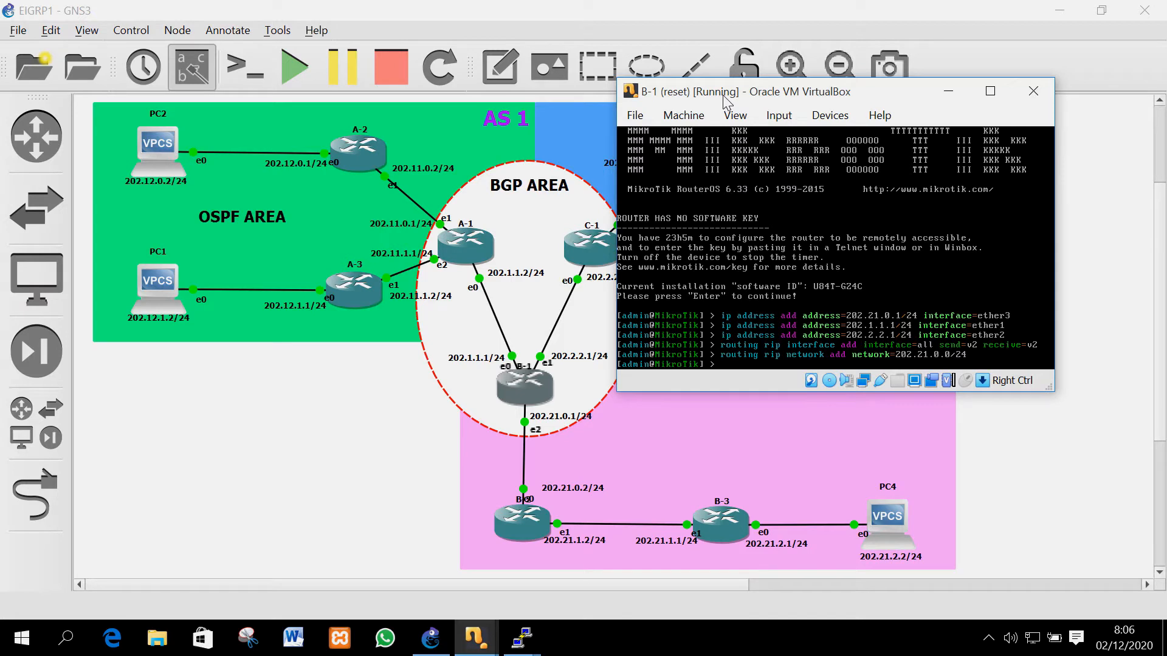
key(Up)
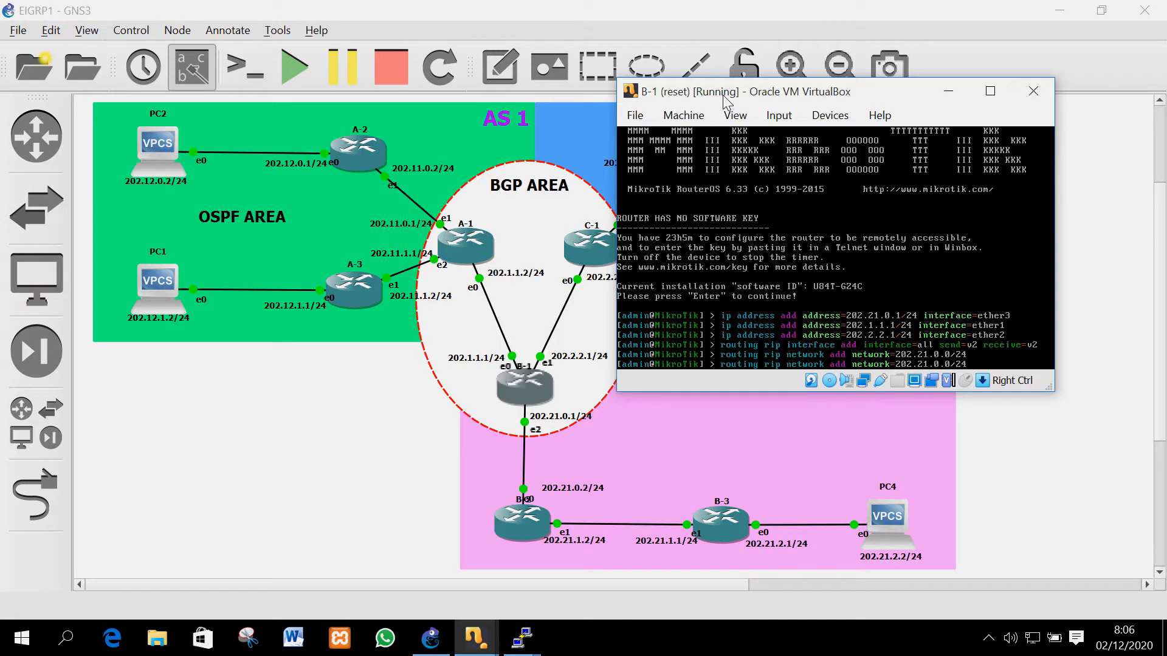
key(Left)
key(Left)
key(Left)
key(Left)
key(BackSpace)
key(BackSpace)
text(1)
key(Right)
key(Right)
key(Right)
key(Right)
key(Right)
key(Return)
Add RIP network 202.2.2.0/24, then type the neighbor command for 202.1.1.2
key(Up)
key(Left)
key(Left)
key(Left)
key(Left)
key(Left)
key(Left)
key(Left)
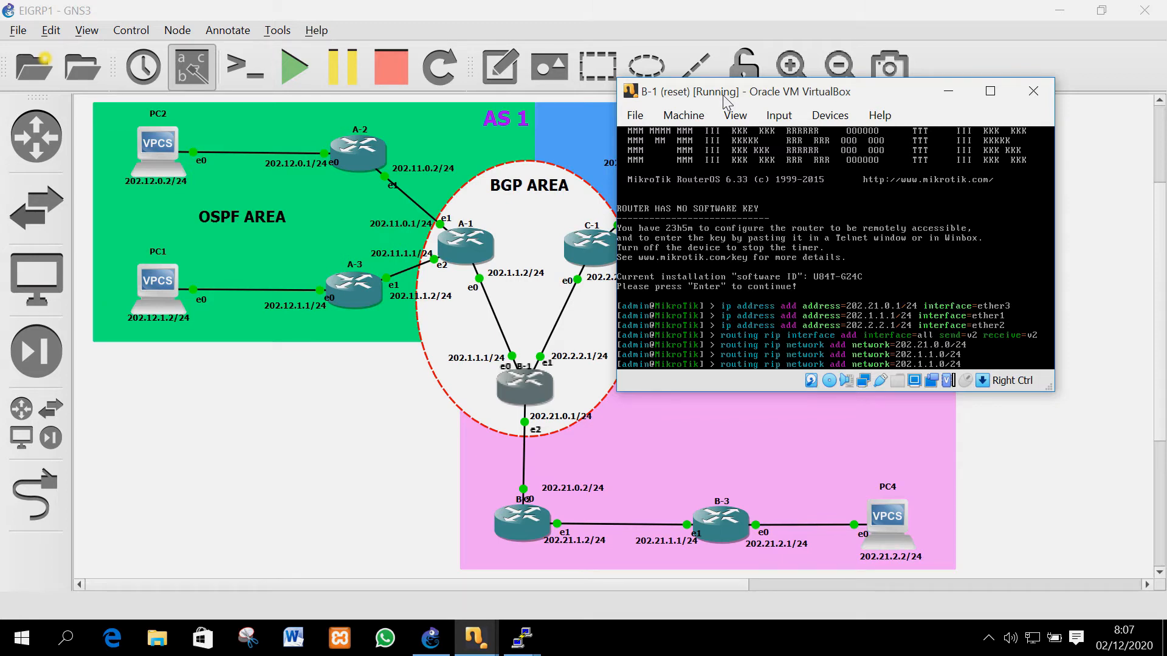
key(BackSpace)
text(2)
key(Right)
key(Delete)
text(2)
key(Return)
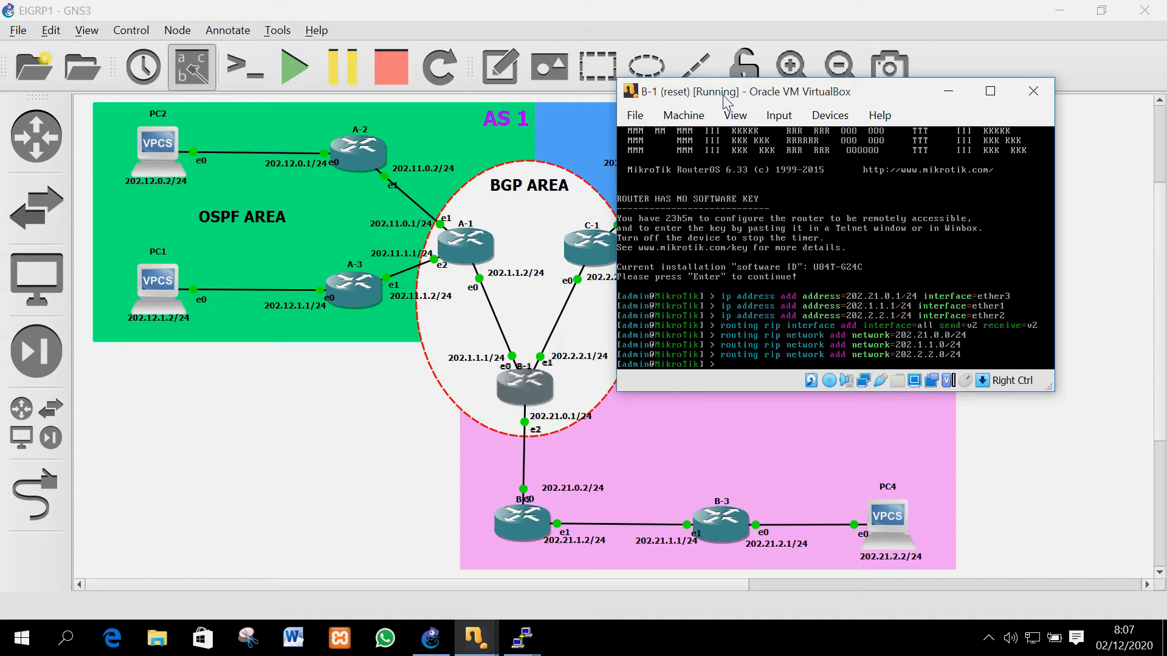
text(routing rip neighbor add address=)
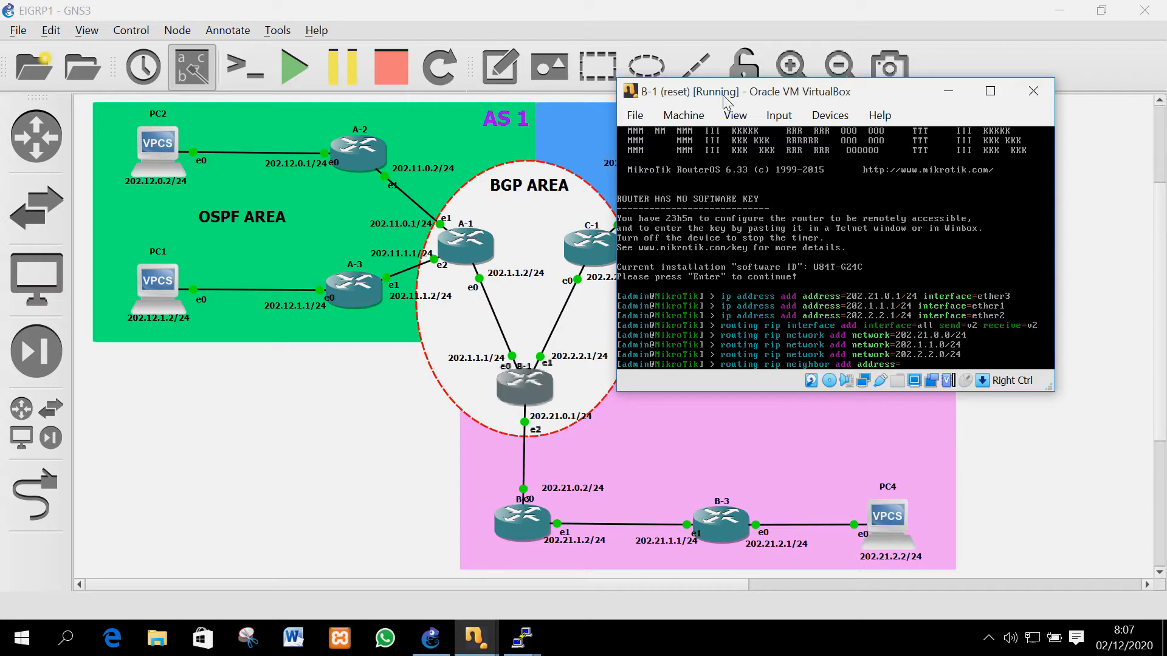
text(202.1.1.2)
Add RIP neighbors 202.1.1.2 and 202.2.2.2 on B-1
key(Return)
key(Up)
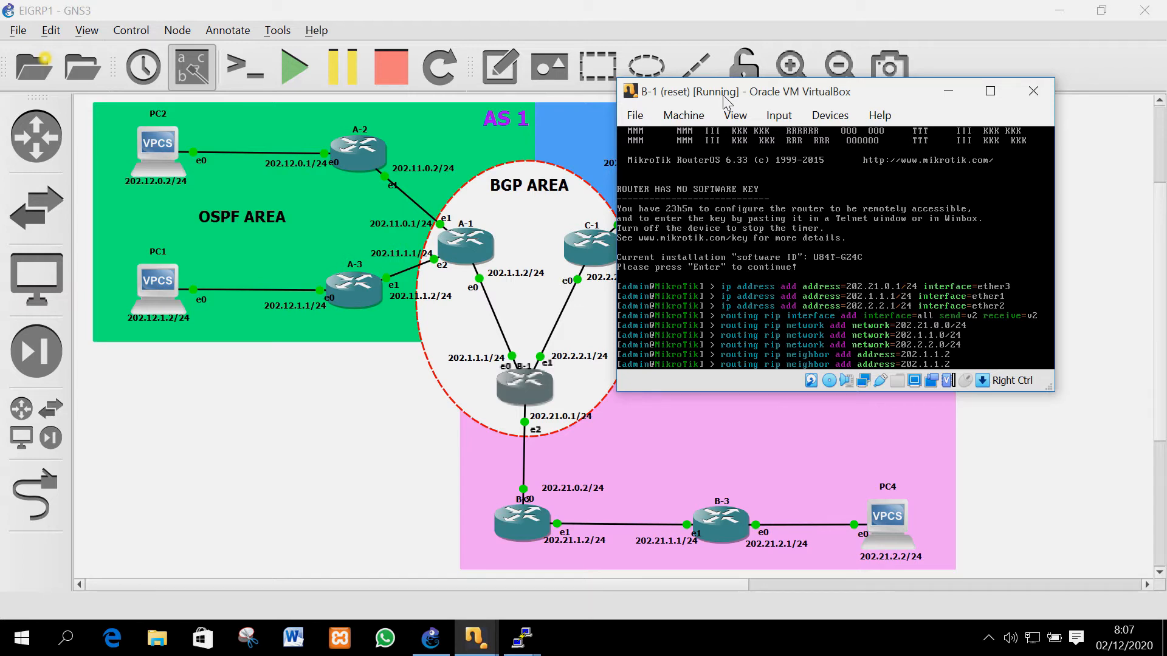
key(Left)
key(Left)
key(Left)
key(BackSpace)
text(2)
key(BackSpace)
text(2)
key(Return)
Add RIP neighbor 202.21.0.2, then begin a 'routing rip set distribute-default' command
key(Up)
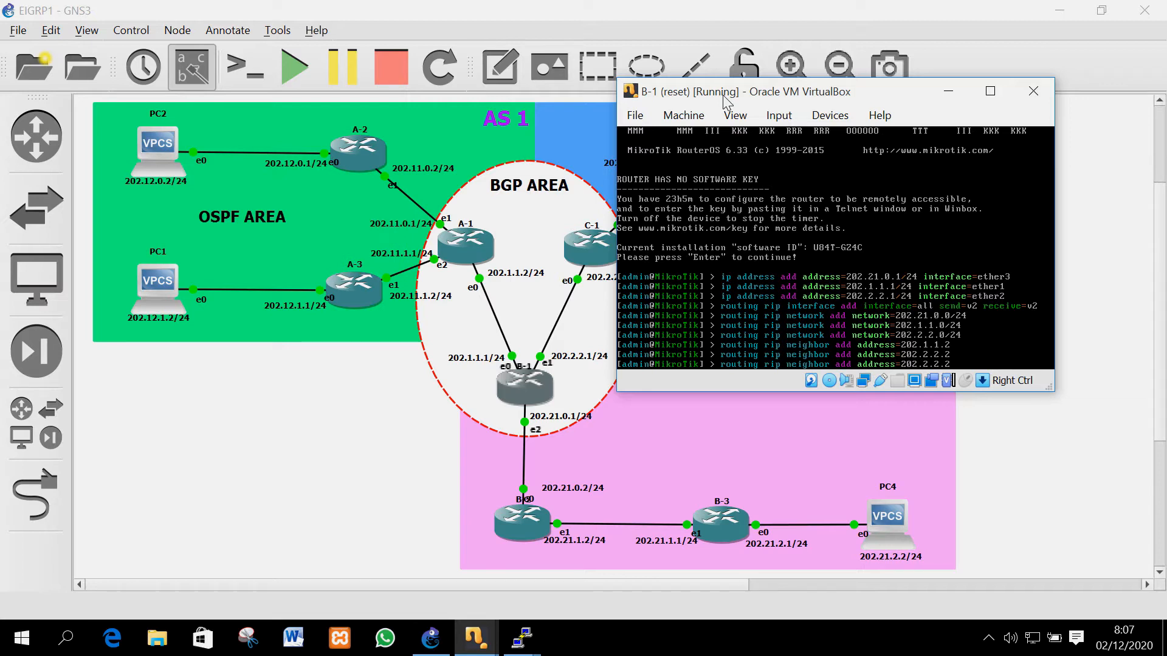
key(Right)
key(Right)
key(BackSpace)
text(0)
key(Return)
text(routing rip )
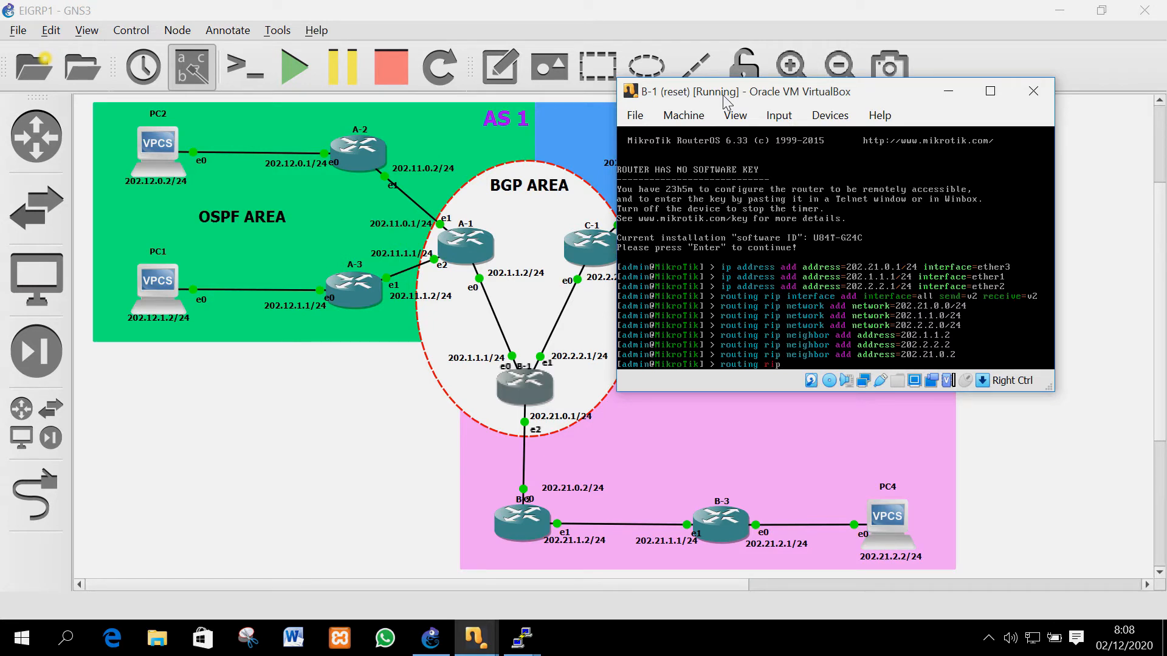
text(set di)
key(Tab)
Set B-1's RIP distribute-default=always and enable redistribute-connected, -ospf, -static and -bgp=yes
text(always re)
key(Tab)
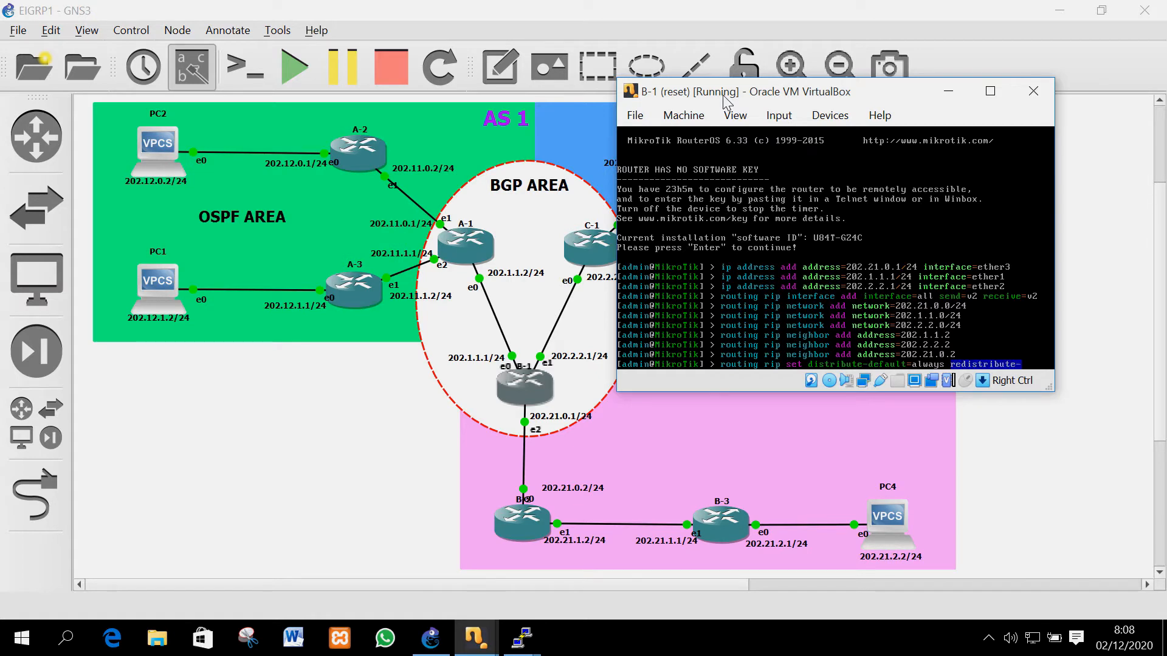
text(co)
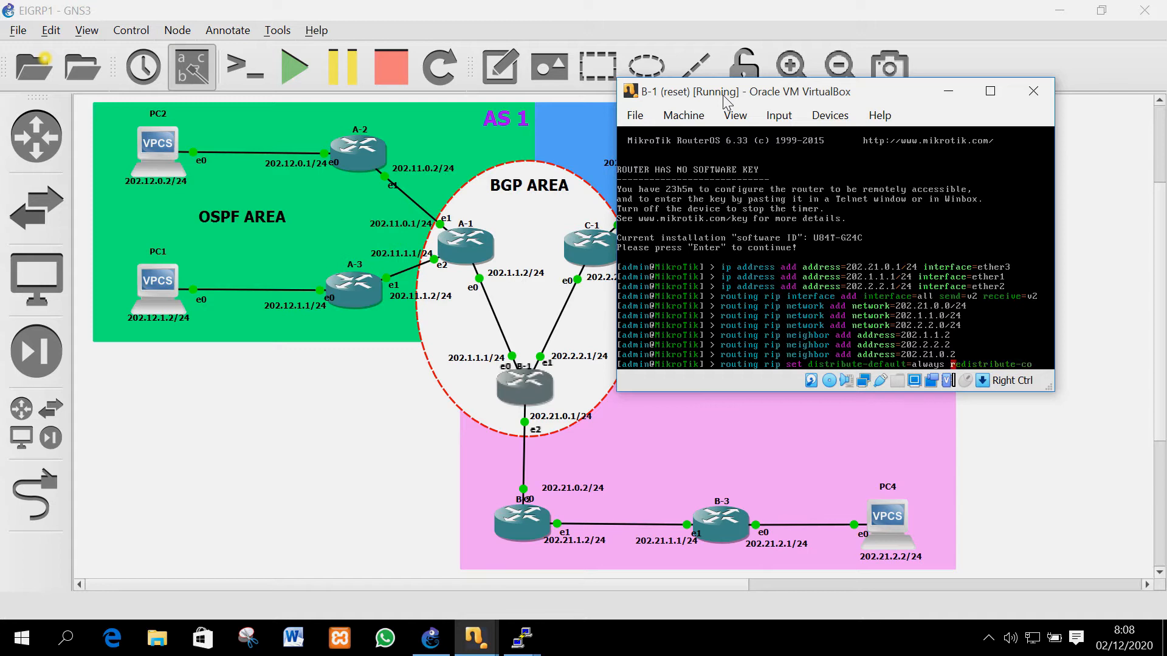
key(Tab)
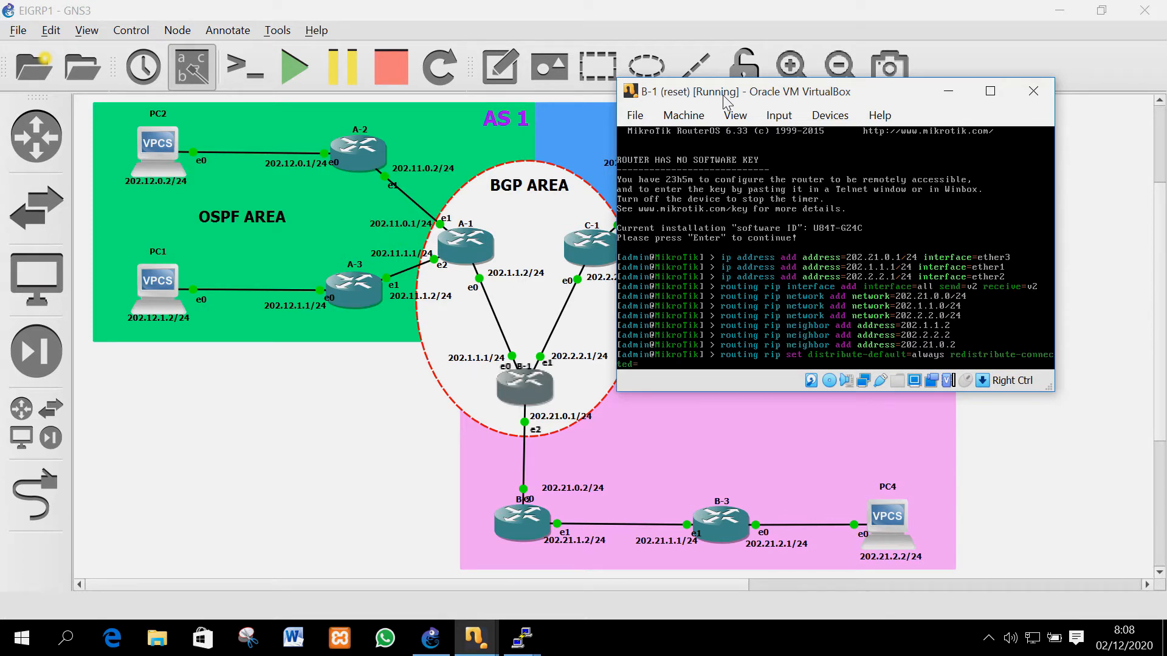
text(yes redis)
key(Tab)
text(osf)
key(BackSpace)
text(pf=yes redistribute-)
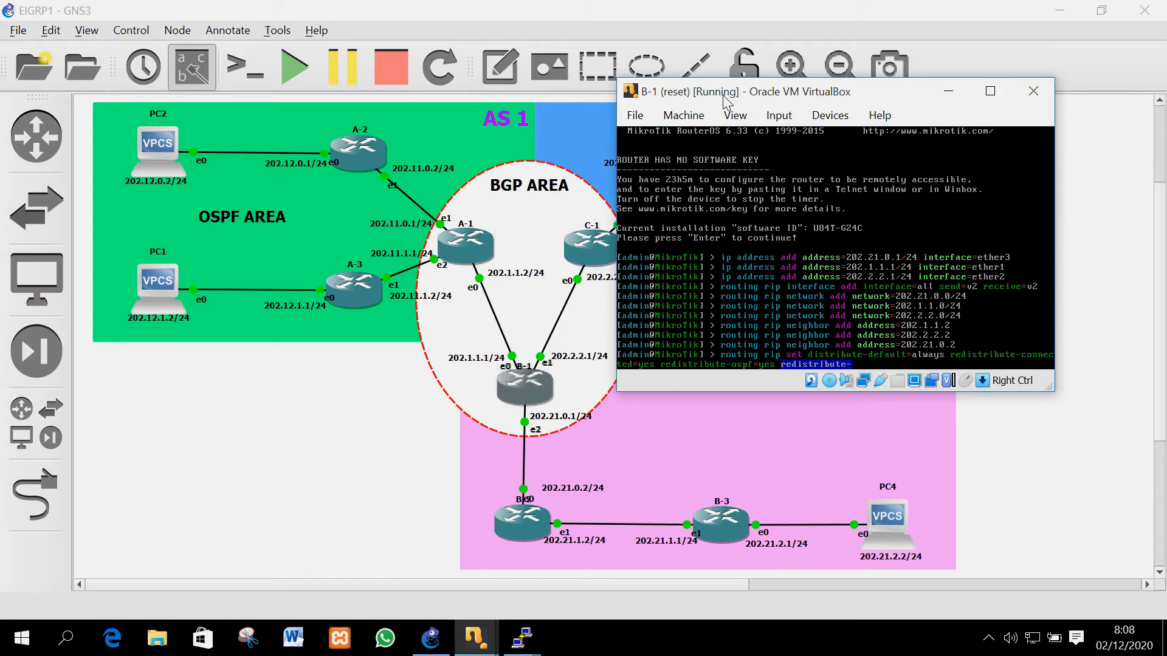
text(static=)
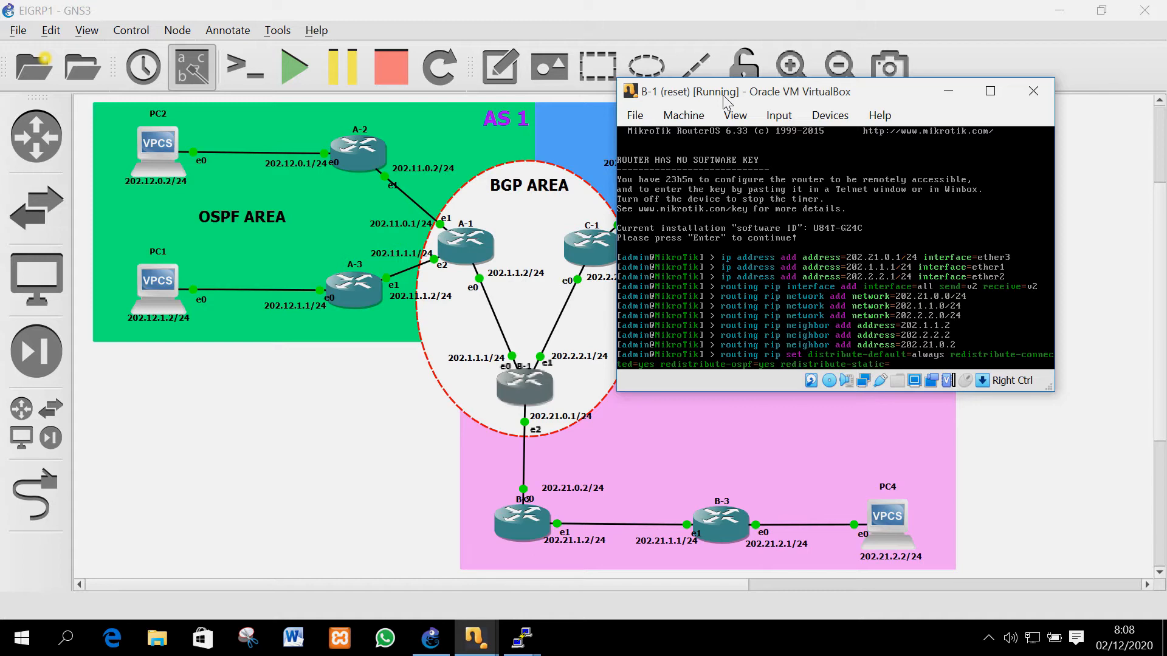
text(yes redistribute-bgp=bg)
key(BackSpace)
key(Return)
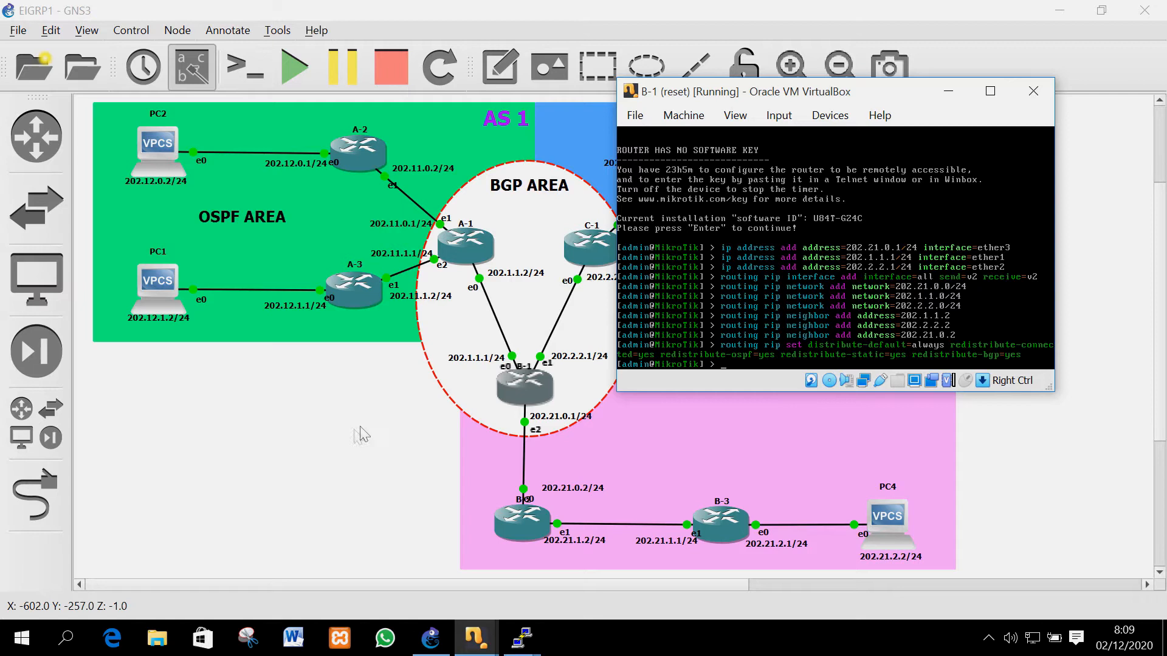
Bring up router B-2's console from the taskbar thumbnails and log in as admin
click(334, 455)
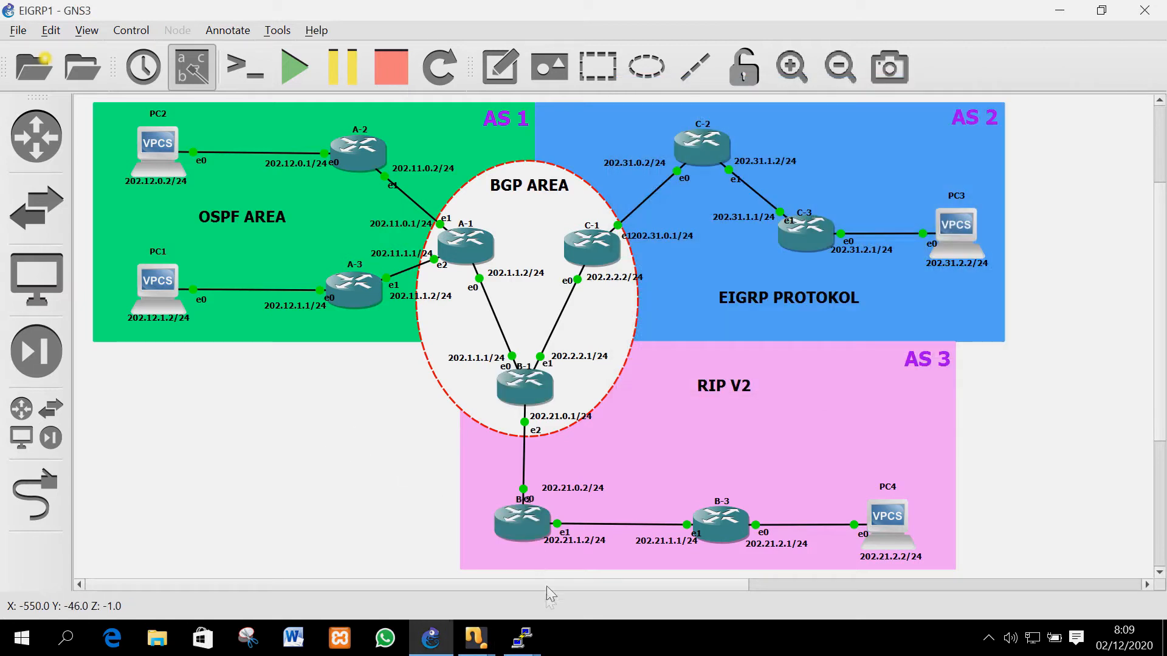
click(476, 637)
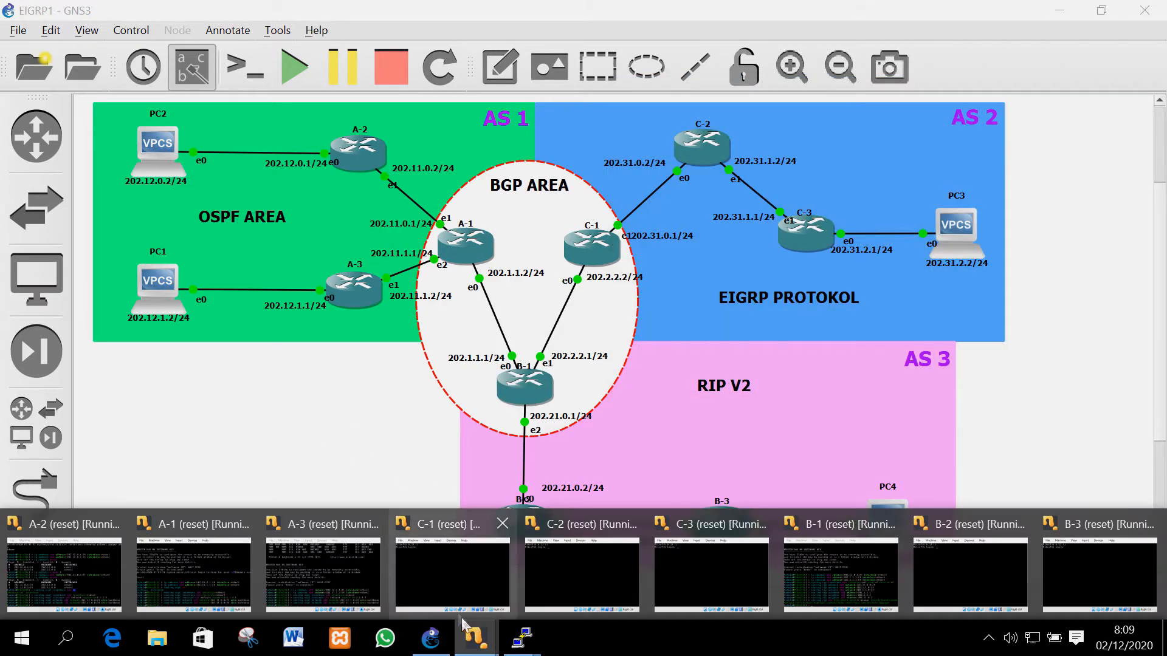
click(945, 578)
text(admin)
key(Return)
key(Return)
key(Return)
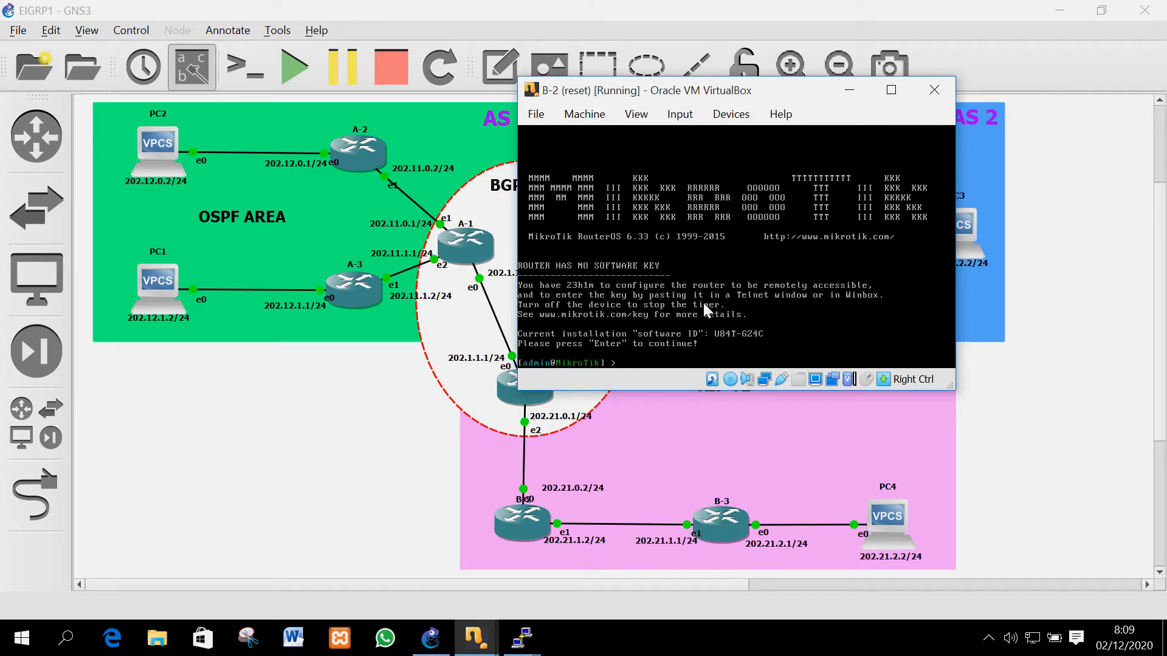
Add address 202.21.0.2/24 on ether1 of B-2
text(ip address add ad)
key(Tab)
text(202.21.0.2/24)
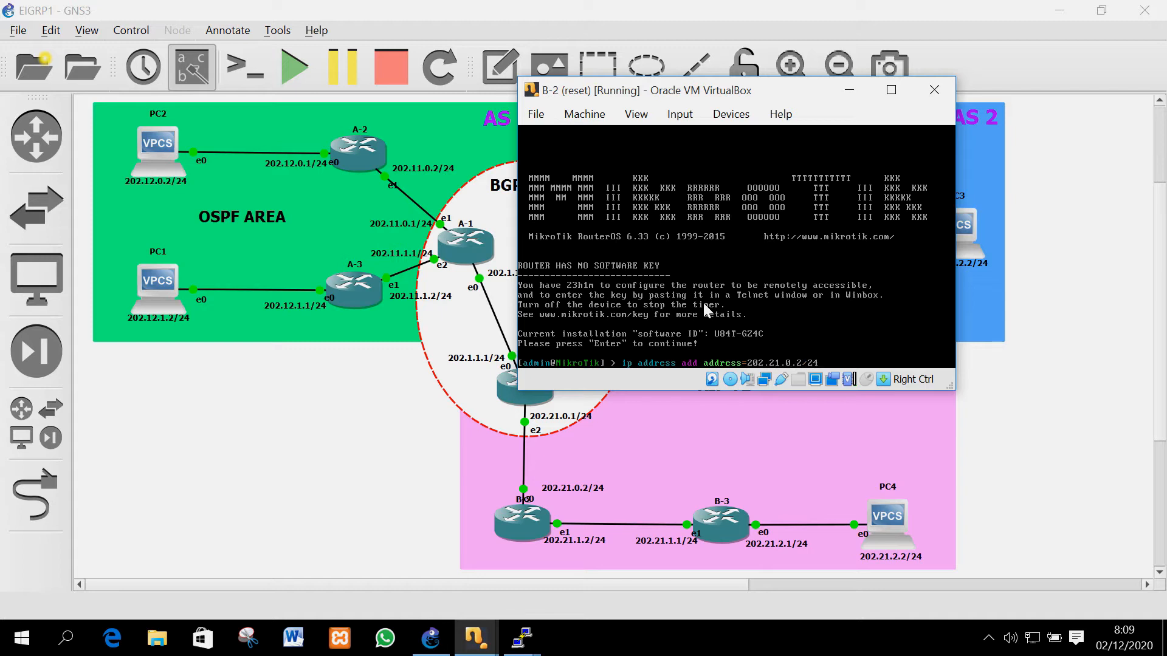
text( interface=ether1)
key(Return)
Add address 202.21.1.2/24 on ether2, then begin the RIP interface command
key(Up)
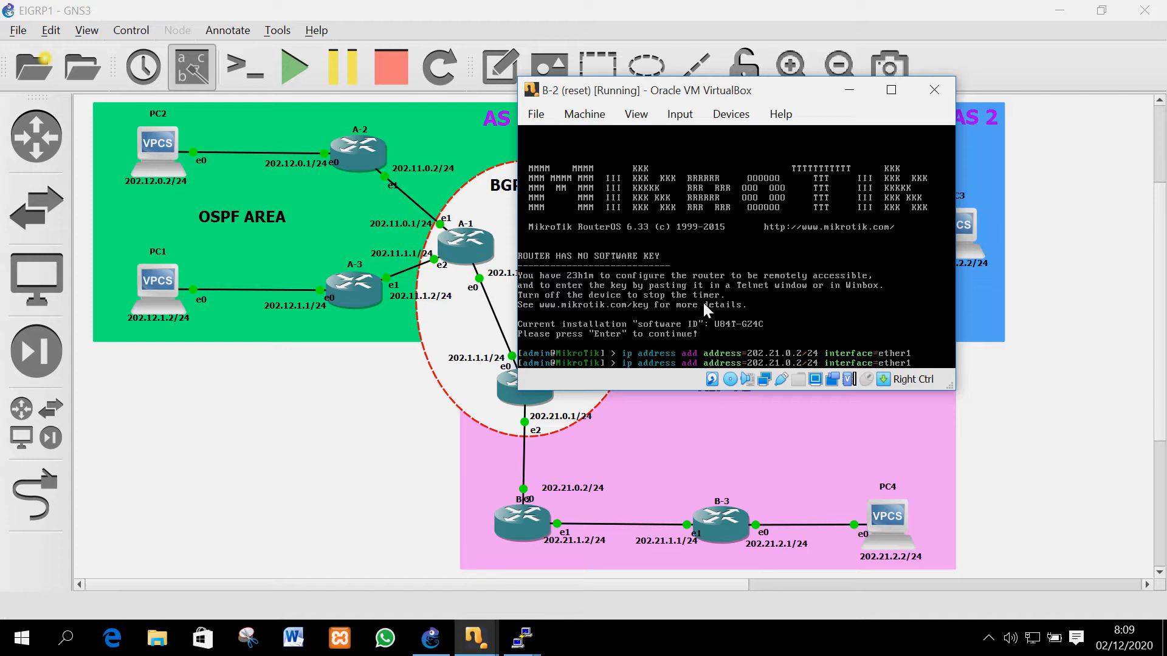
text(1)
key(Delete)
key(End)
key(BackSpace)
text(2)
key(Return)
text(routing rip )
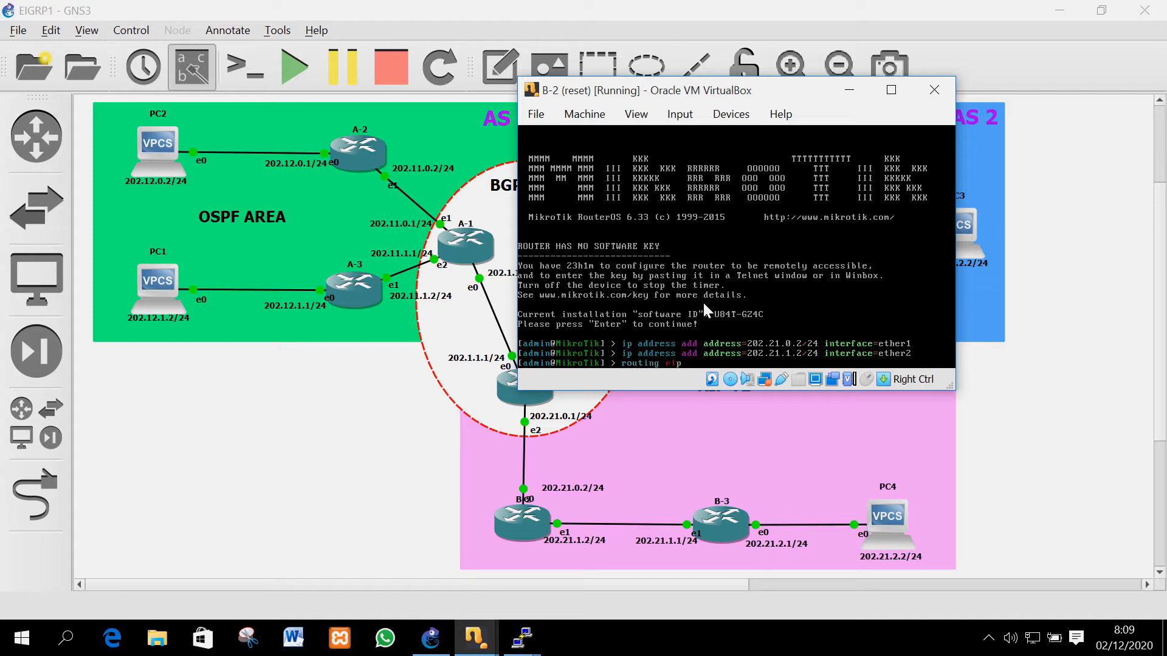
text(interface add interface=all send=v2 receive=v2)
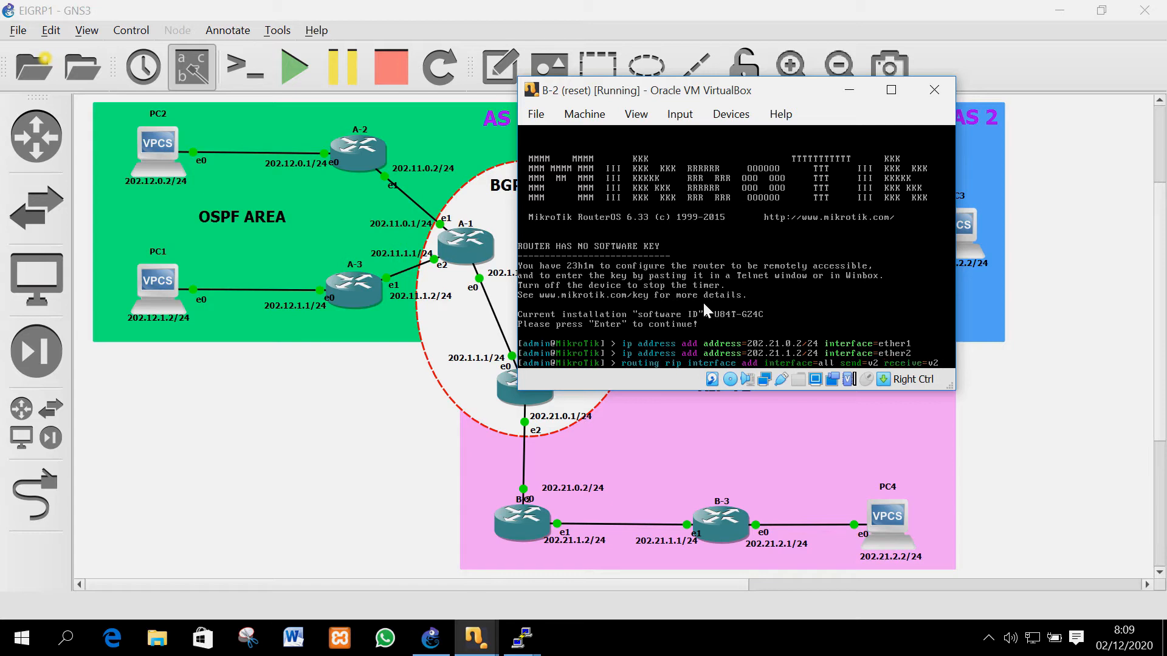
Enable RIP v2 on all interfaces and add RIP networks 202.21.0.0/24 and 202.21.1.0/24
key(Return)
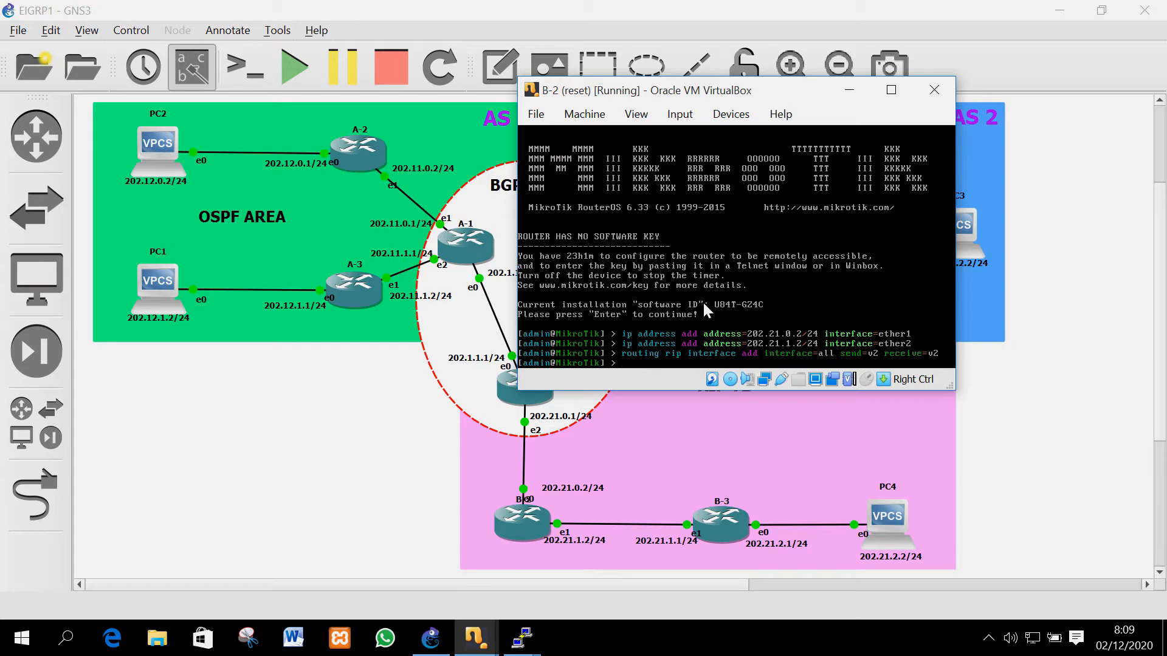
text(routing rip network add ne)
key(Tab)
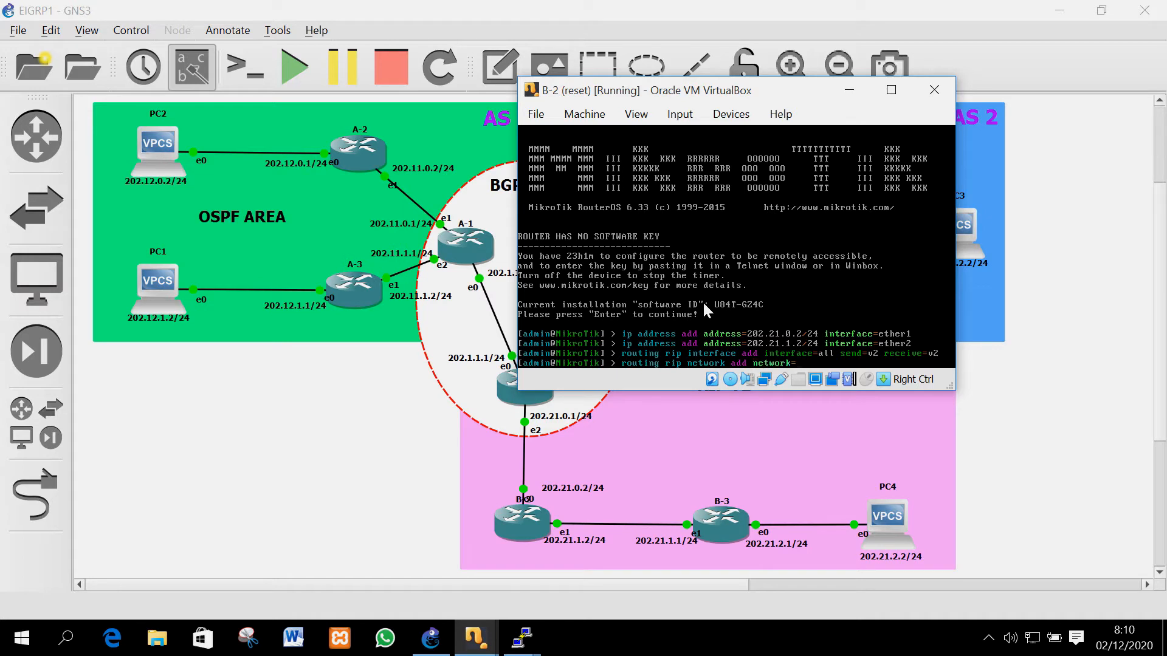
text(202.21.0.0/24)
key(Return)
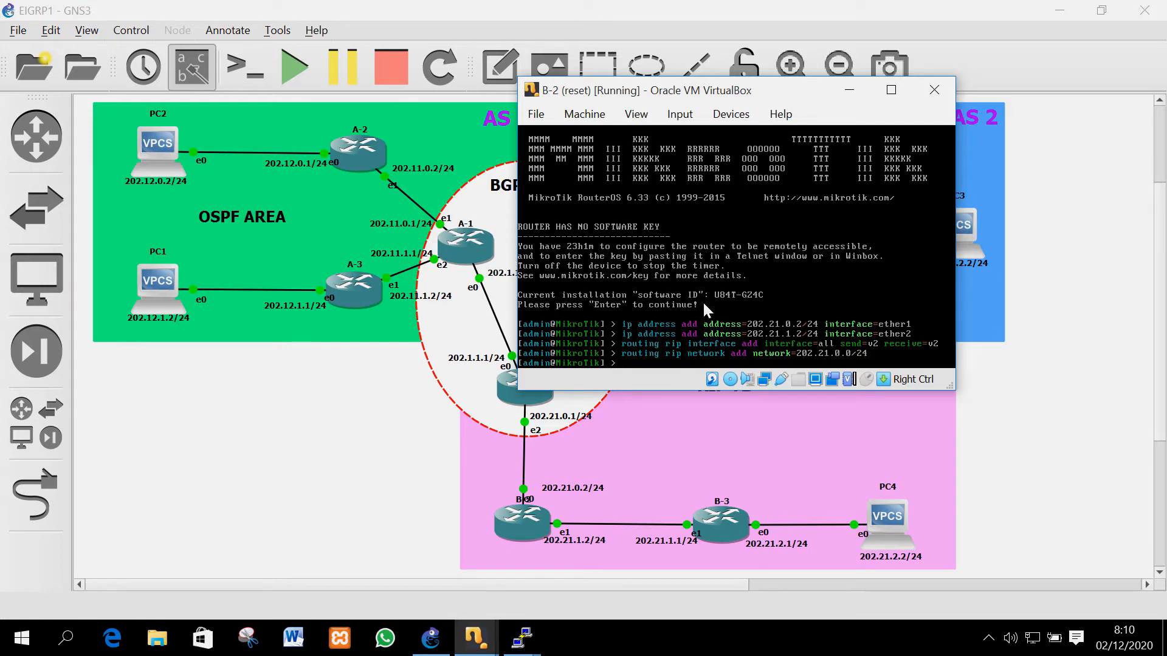
key(Up)
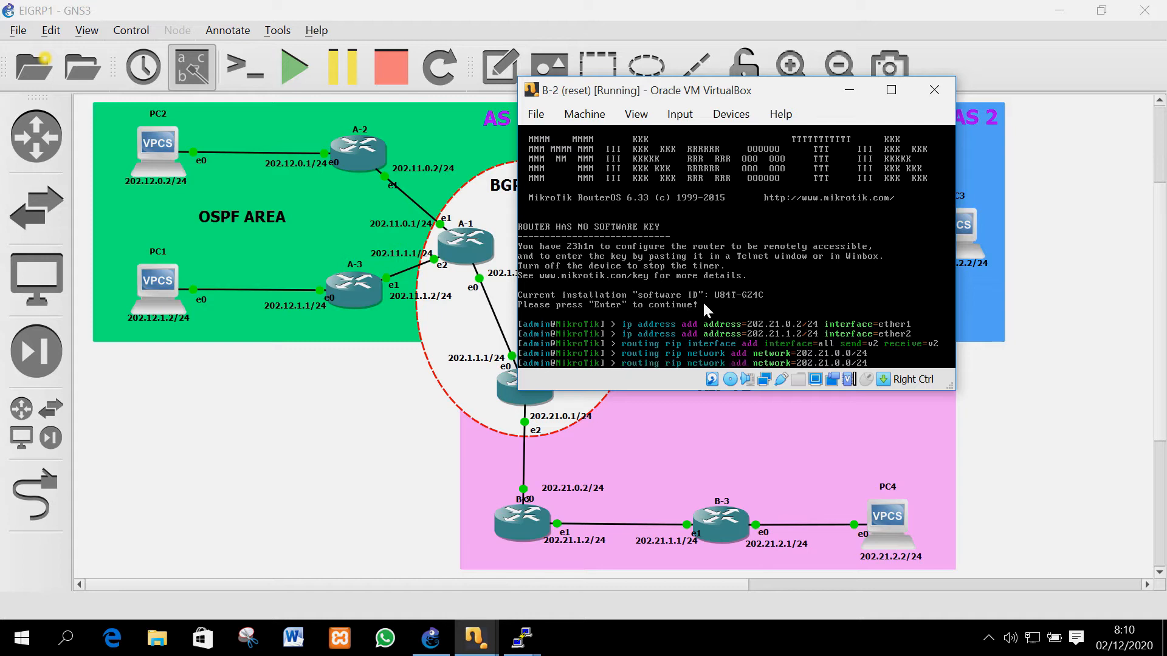
key(Left)
key(Left)
key(Left)
key(Left)
key(Left)
key(BackSpace)
text(1)
key(Return)
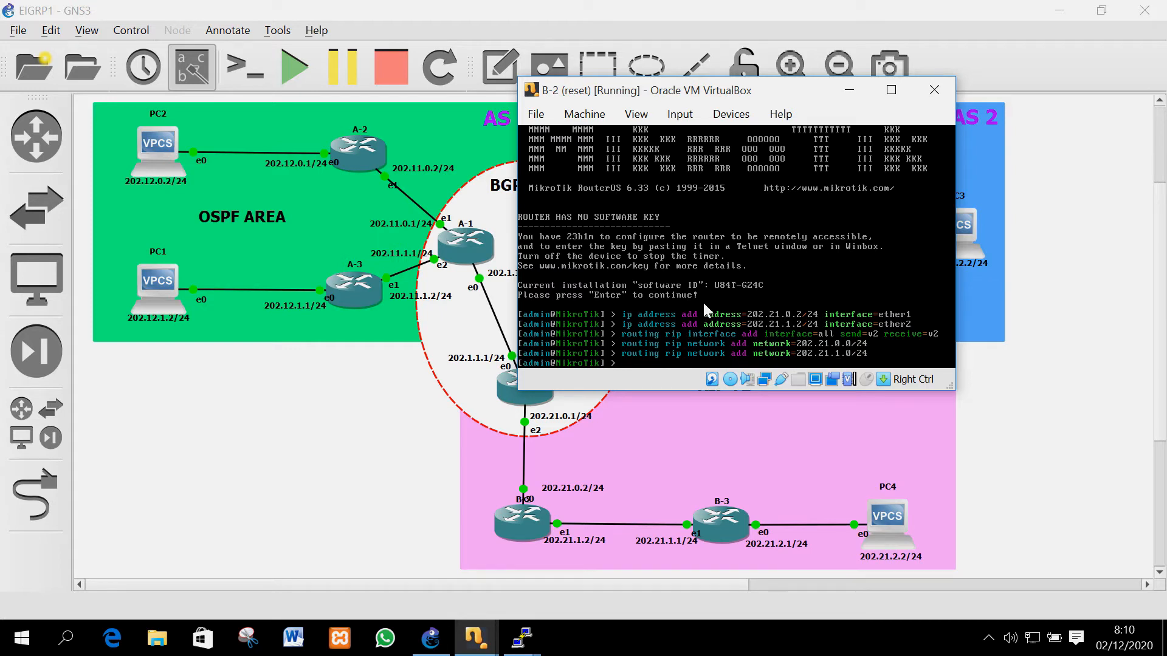
Add RIP neighbours 202.21.0.1 and 202.21.1.1 on B-2
text(routing rip neighbor add address=)
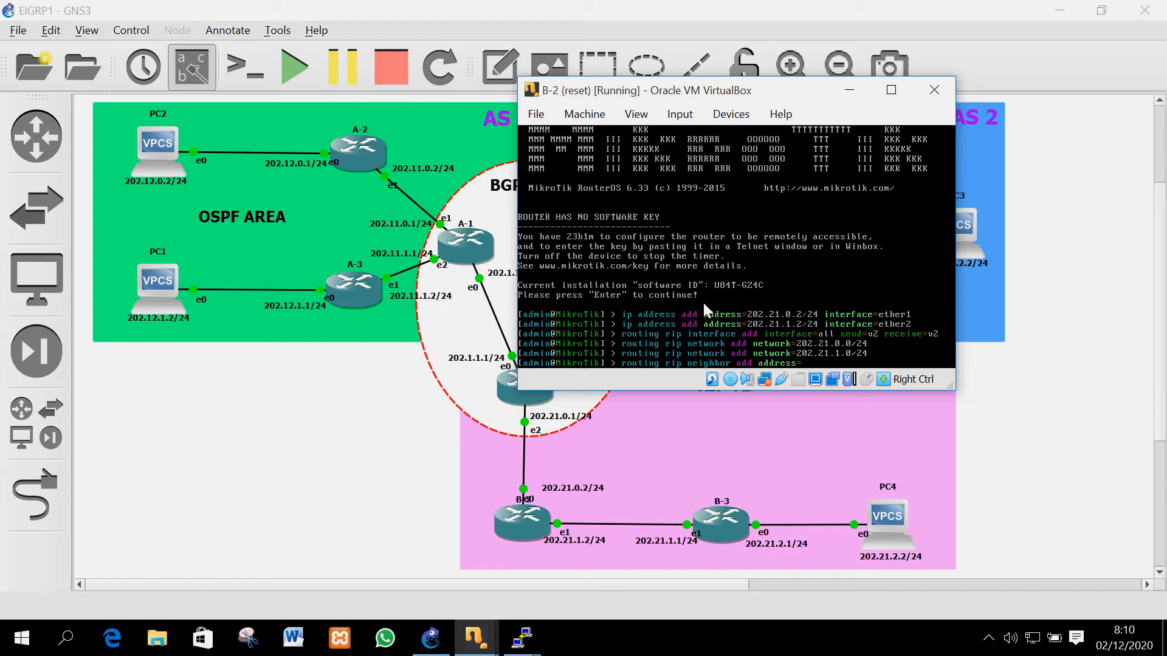
text(202.21.0.1)
key(Return)
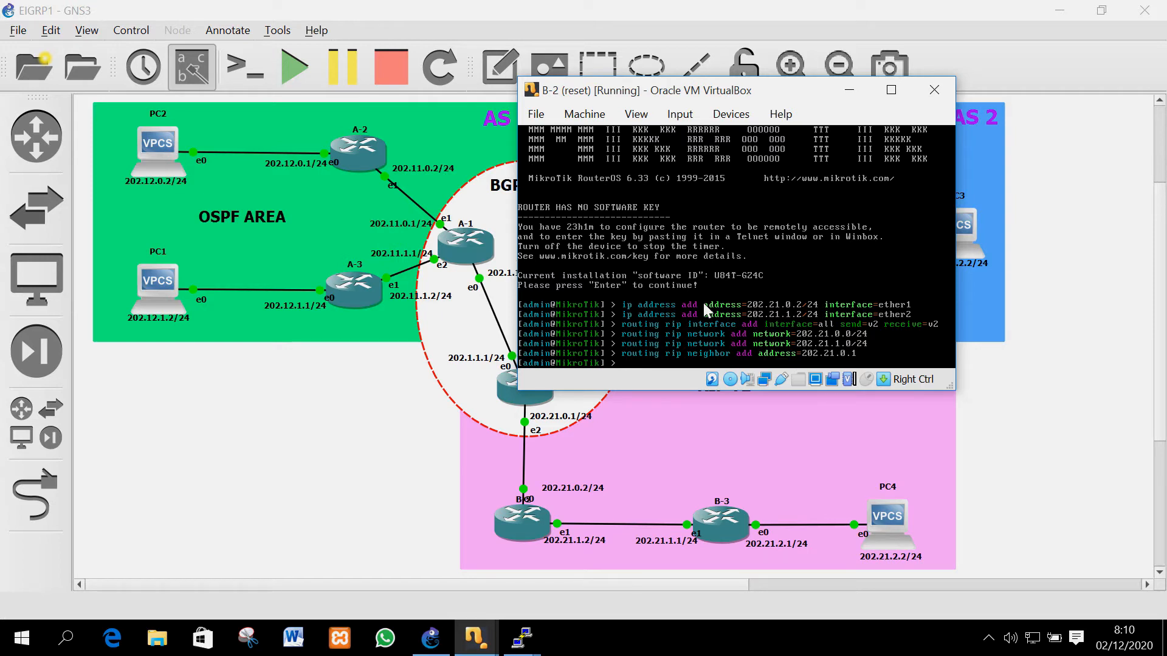
key(Up)
key(Left)
key(Left)
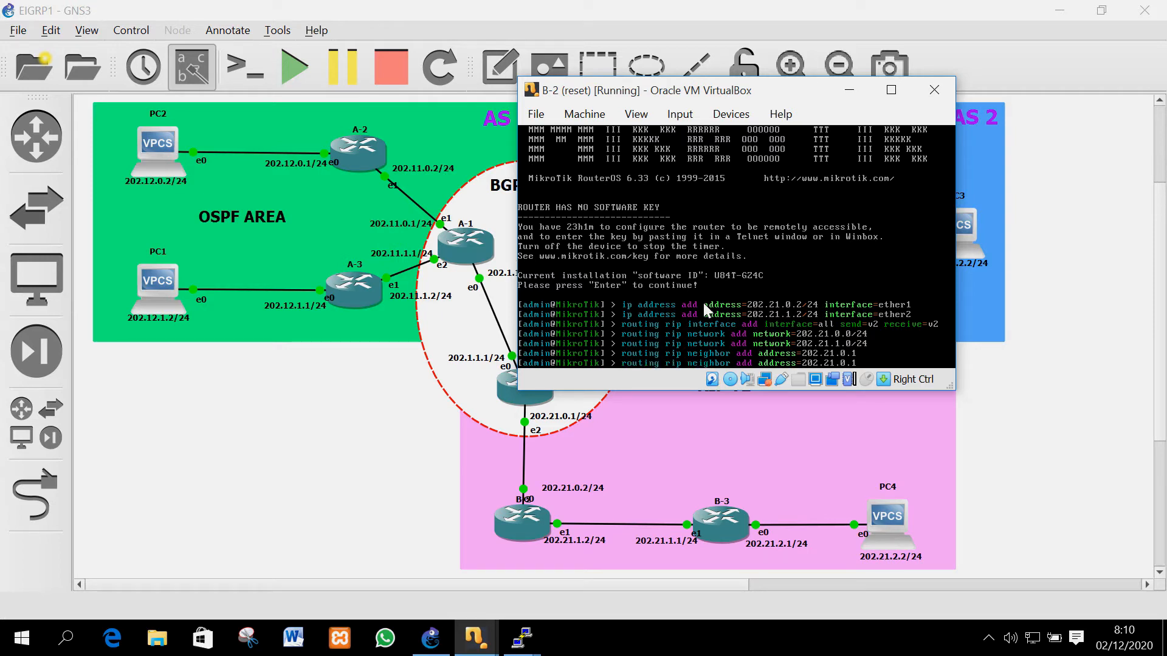
key(BackSpace)
text(1)
key(Return)
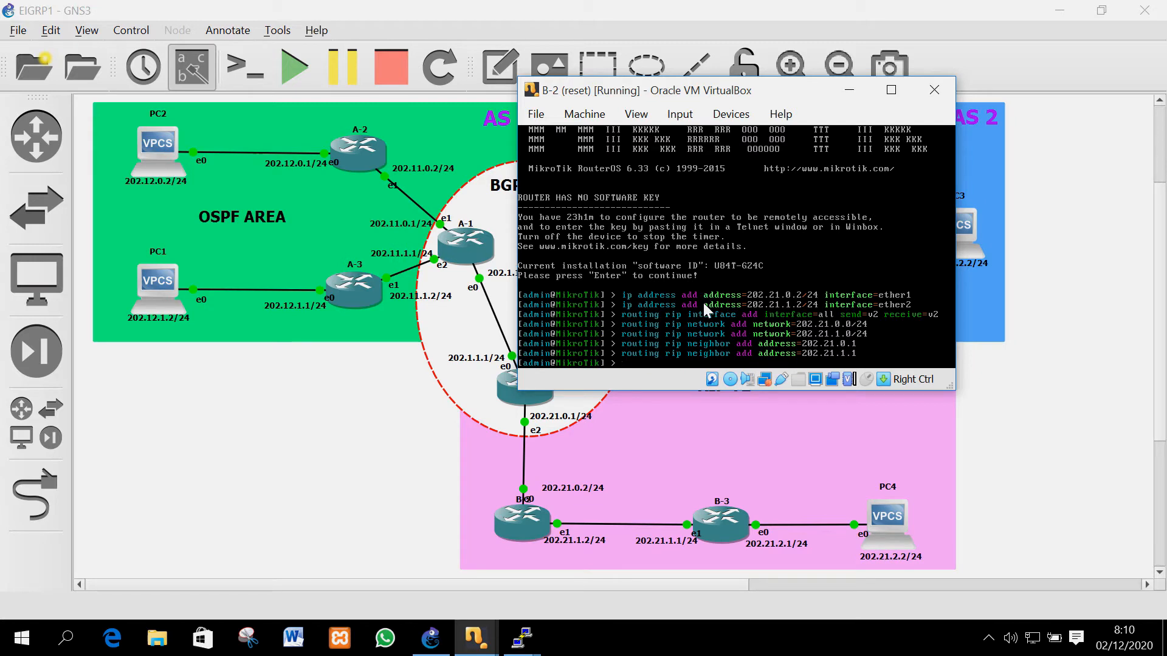
Set RIP distribute-default=always and redistribute-connected=yes, then bring up B-3's console
text(routing rip set distribute-default=alwaysr)
key(BackSpace)
text(redistribute=)
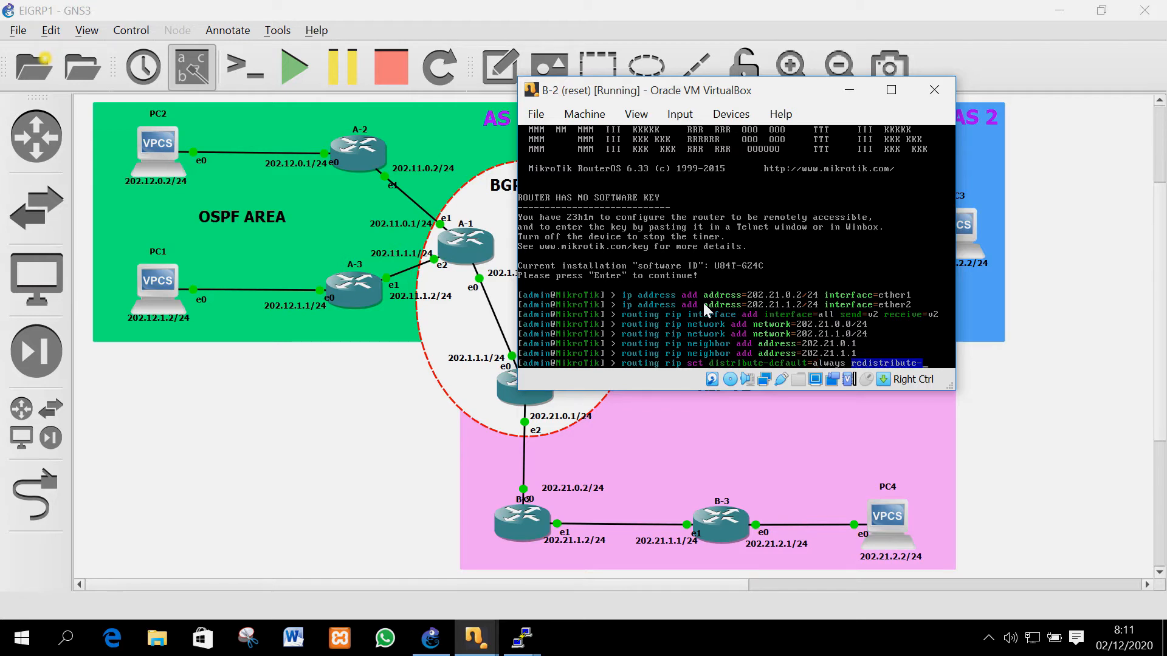
text(con)
key(Tab)
text(yes)
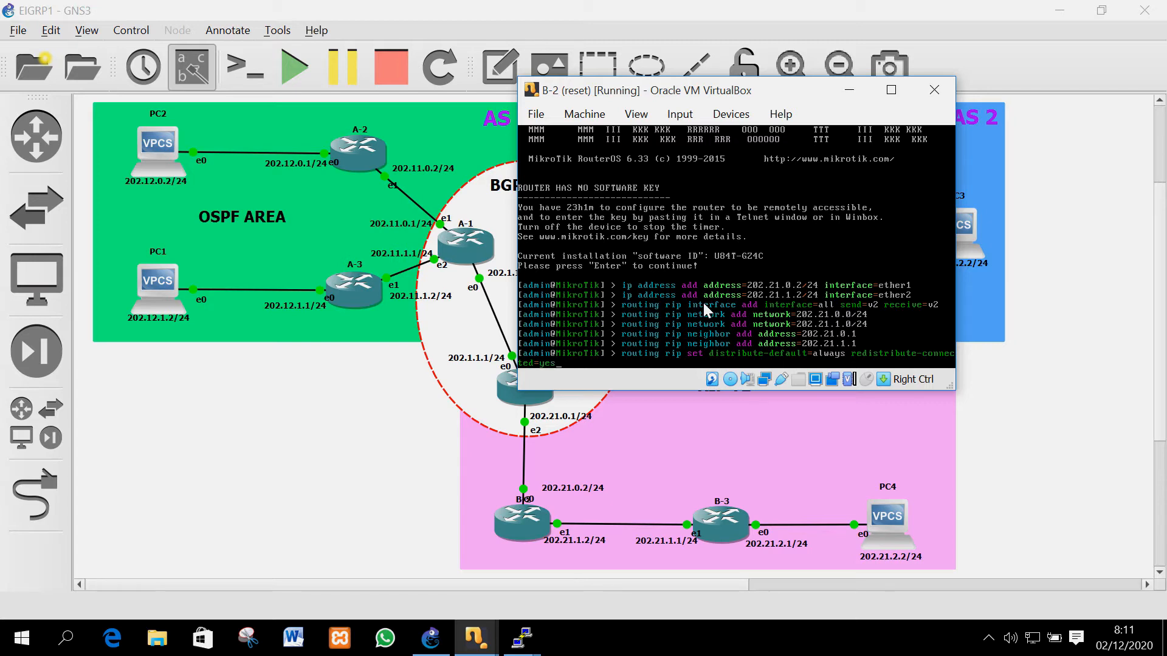
key(Return)
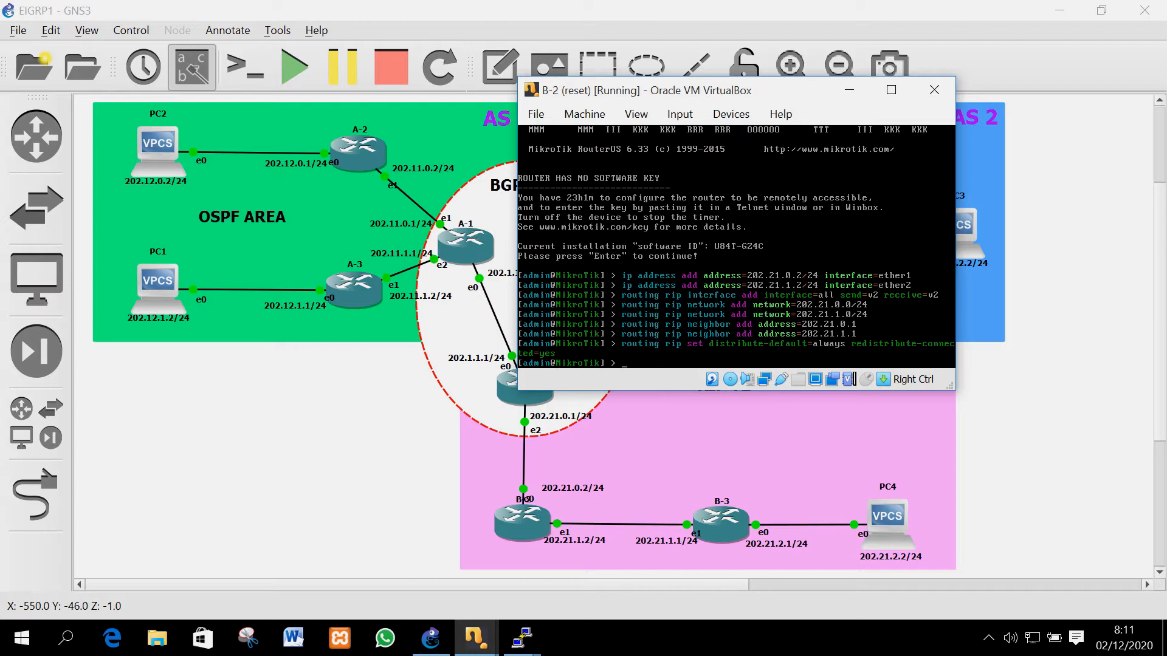
mouse_move(521, 638)
click(1068, 581)
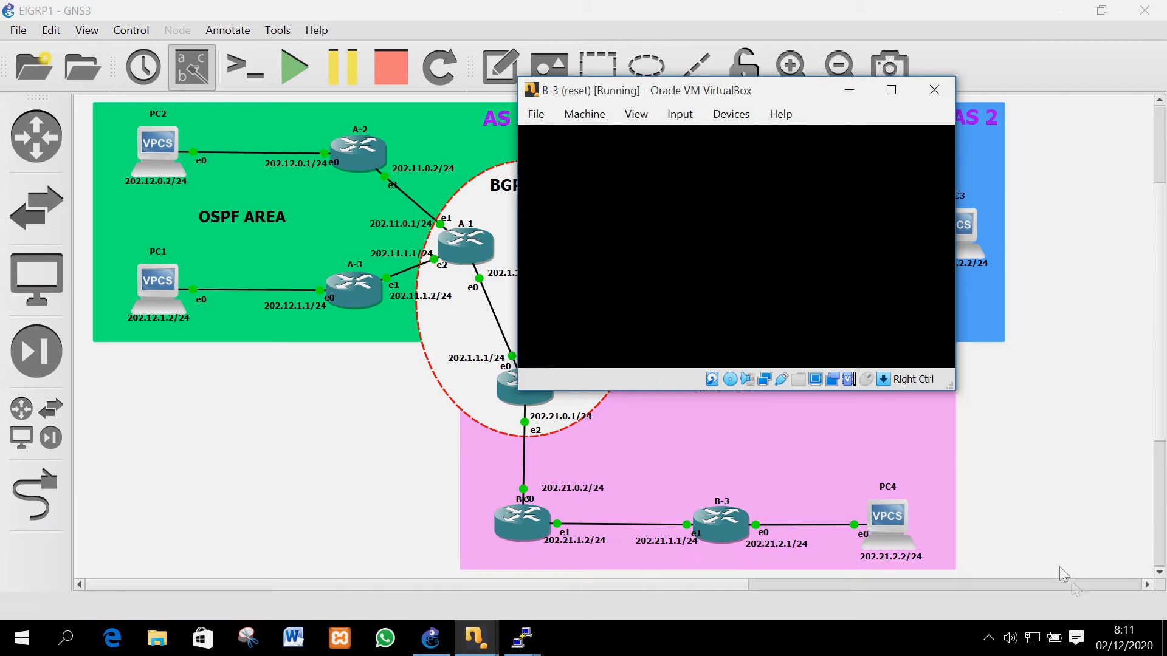
Log into B-3 as admin and add 202.21.1.1/24 on ether2
text(admin)
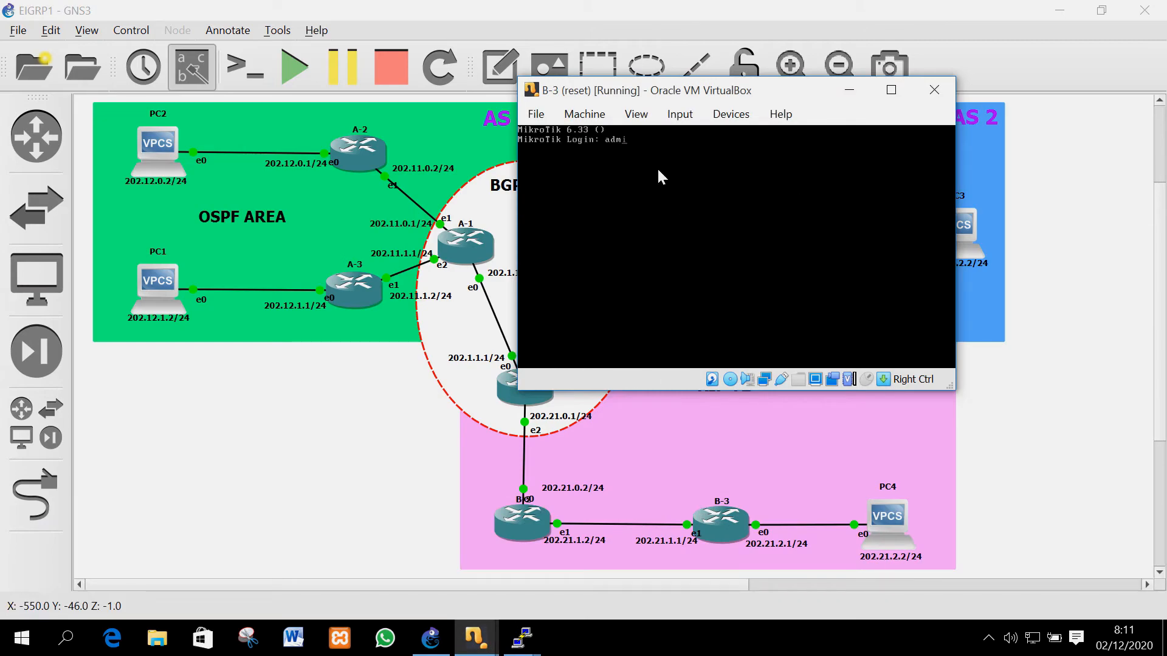
key(Return)
key(Return)
key(Return)
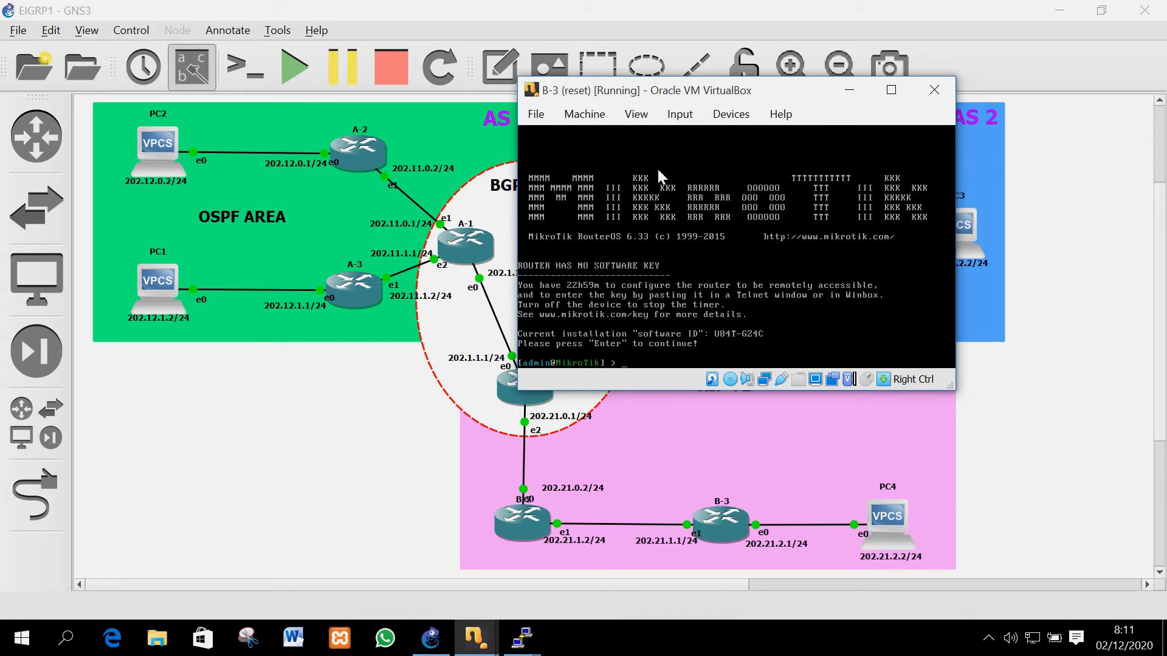
text(ip address add a)
key(Tab)
text(202.21.1.1/24)
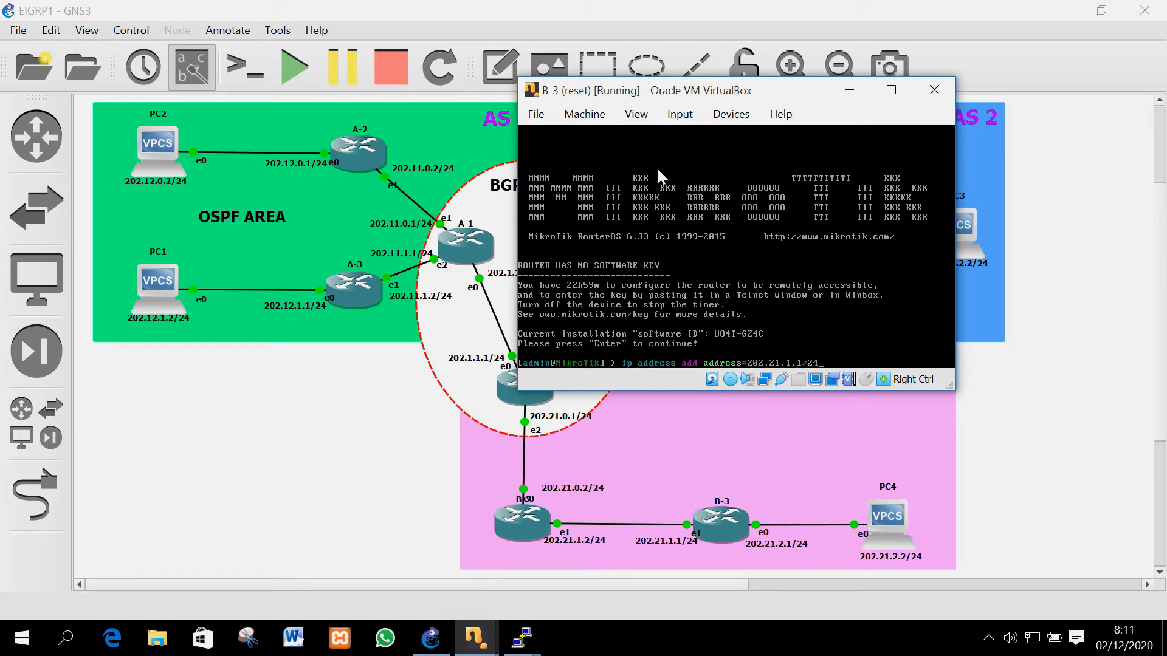
text( interface=ether)
key(Return)
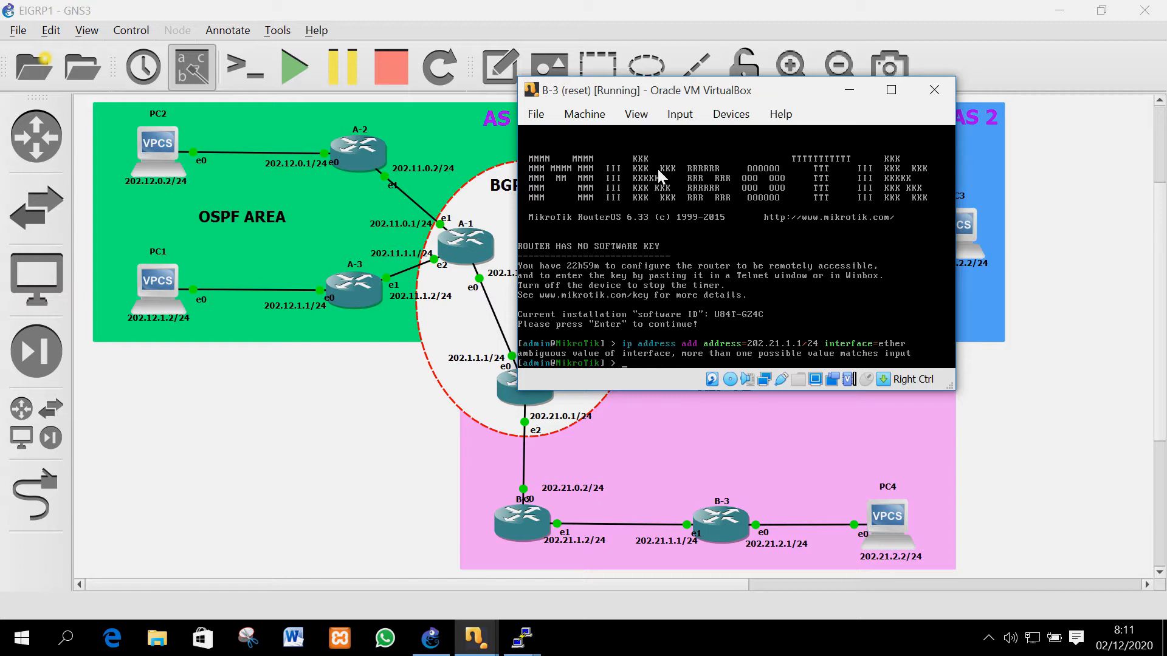
key(Up)
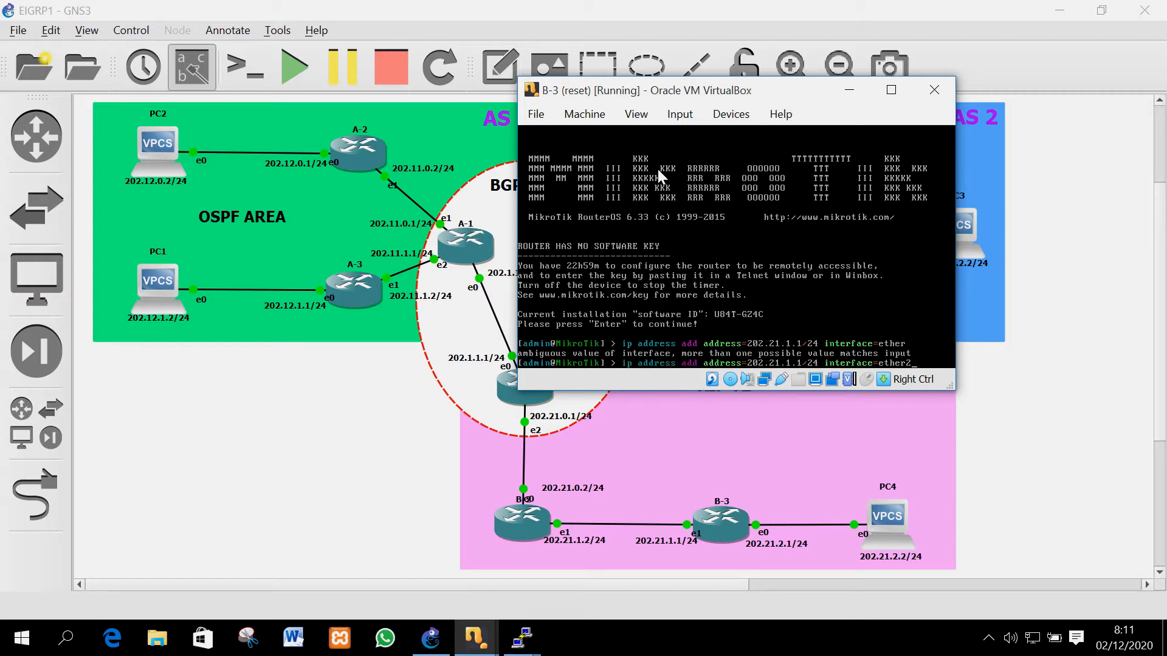
text(2)
key(Return)
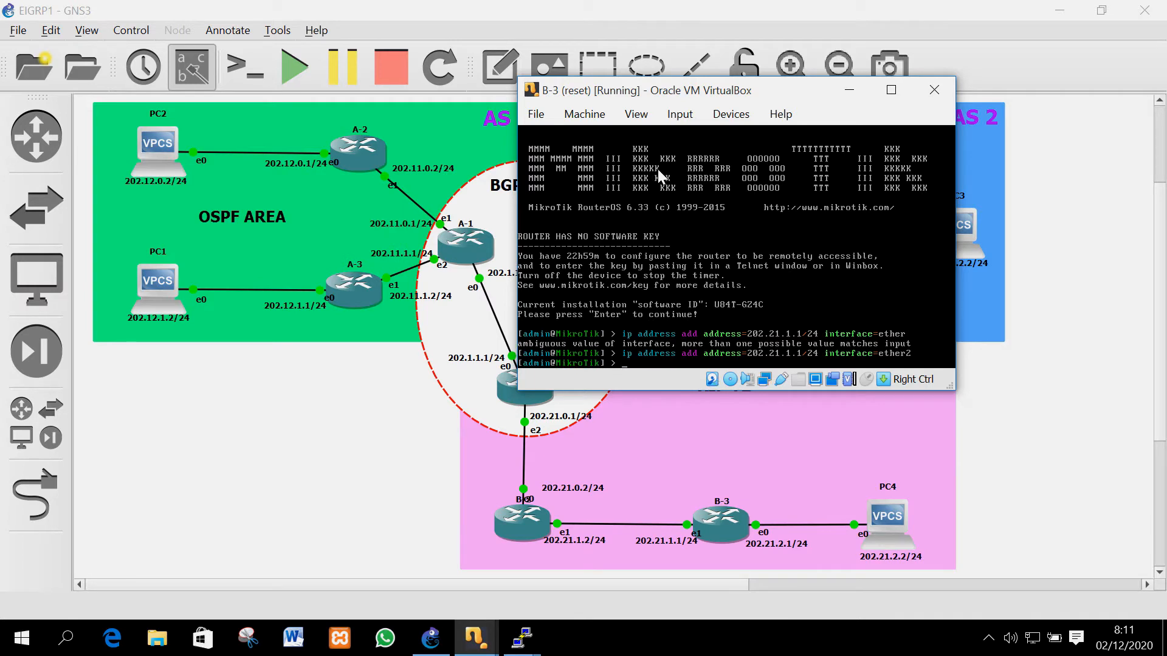
Add 202.21.2.1/24 on ether1, then begin the RIP interface command
key(Up)
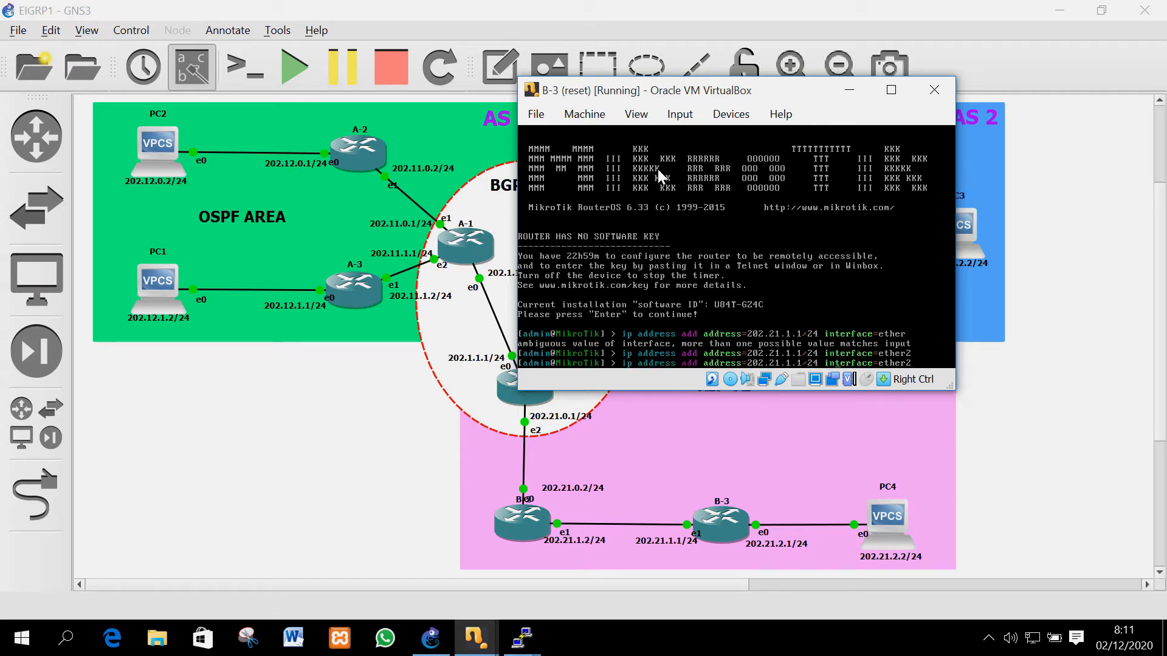
key(BackSpace)
text(2)
key(BackSpace)
text(1)
key(Return)
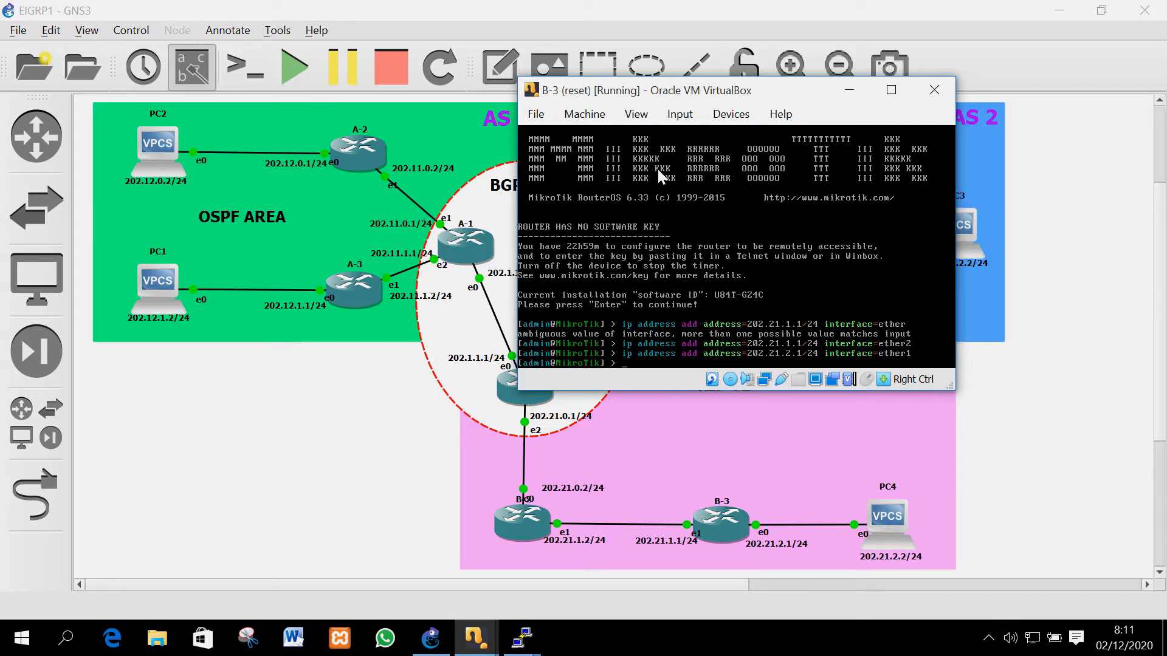
text(routing rip interface add in)
Enable RIP on all interfaces with send and receive set to v2
key(Tab)
text(all s)
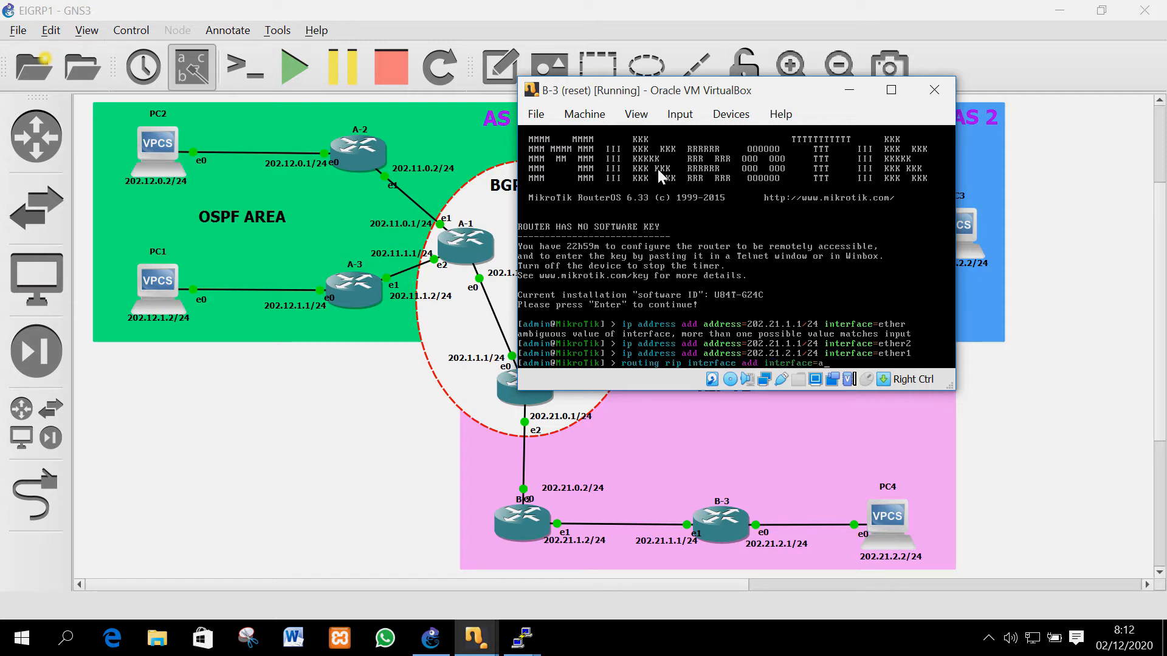
key(Tab)
text(v2 re)
key(Tab)
text(v2)
key(Return)
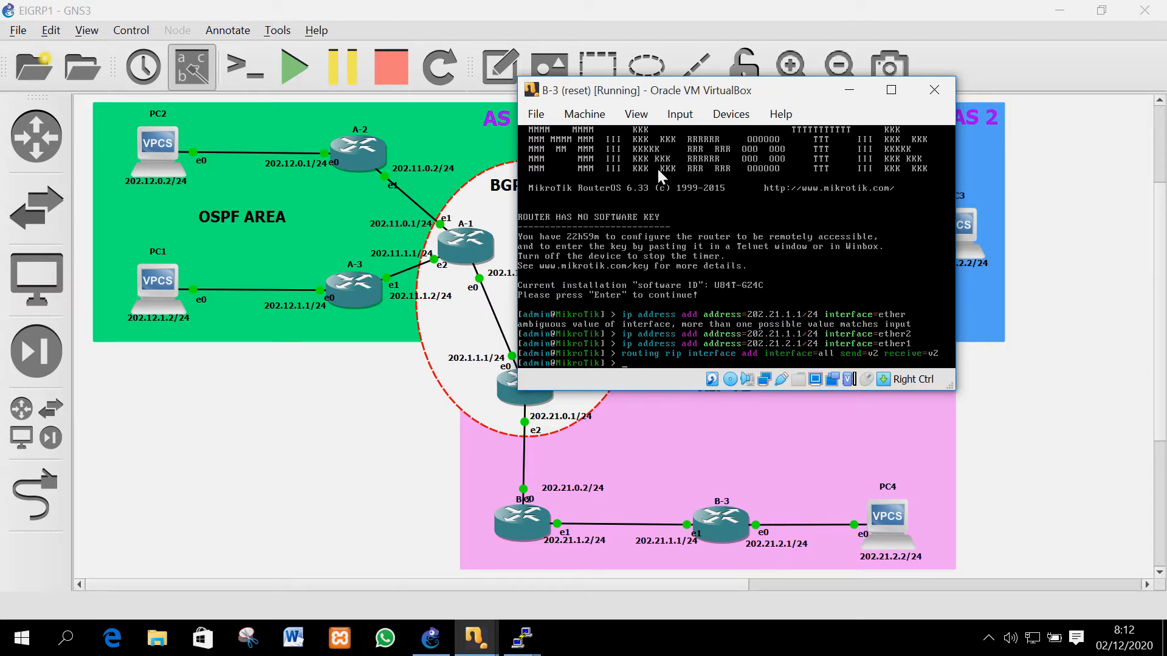
Add RIP networks 202.21.1.0/24 and 202.21.2.0/24
text(ro)
key(Tab)
text(rip network add network=202.21.1.0/24)
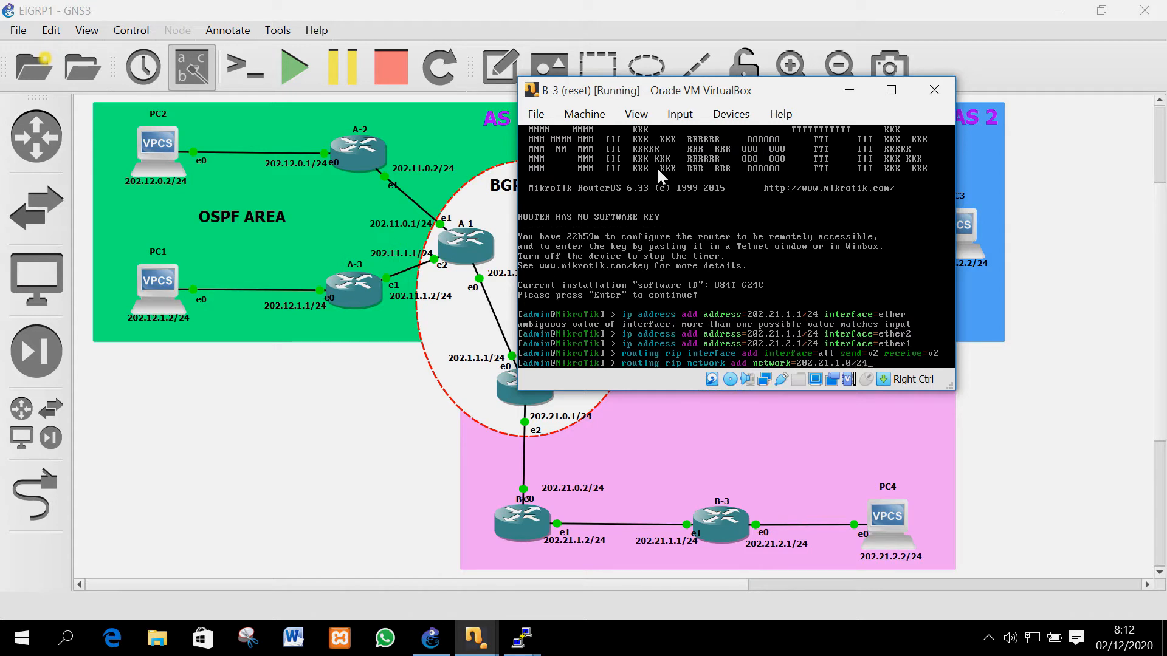
key(Return)
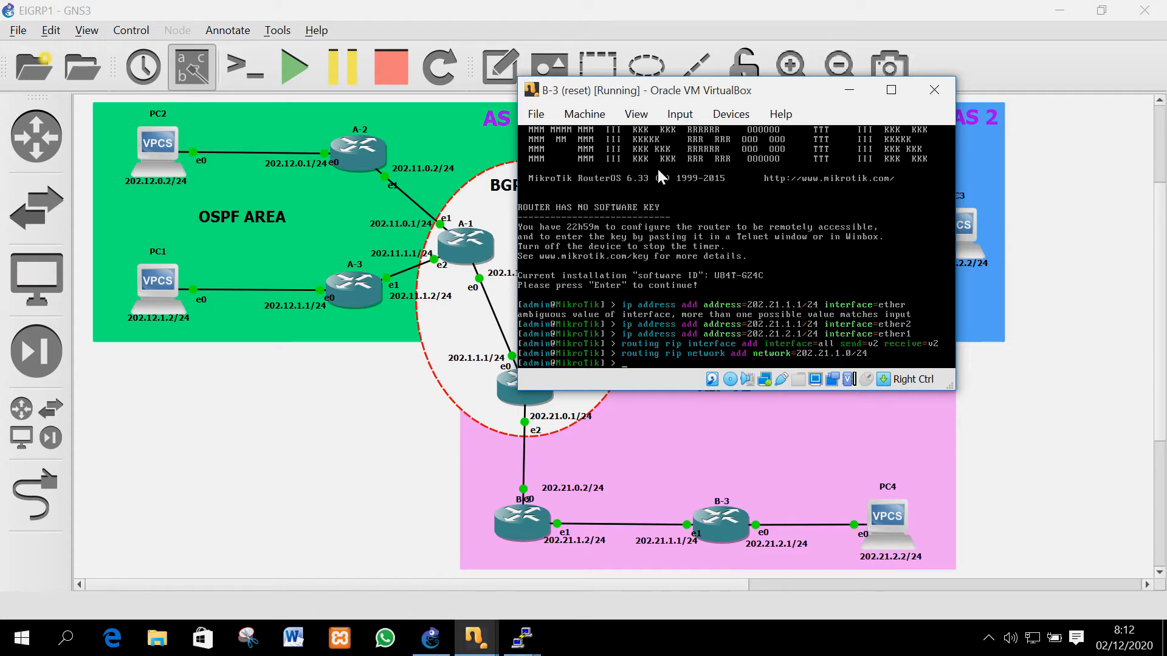
key(Up)
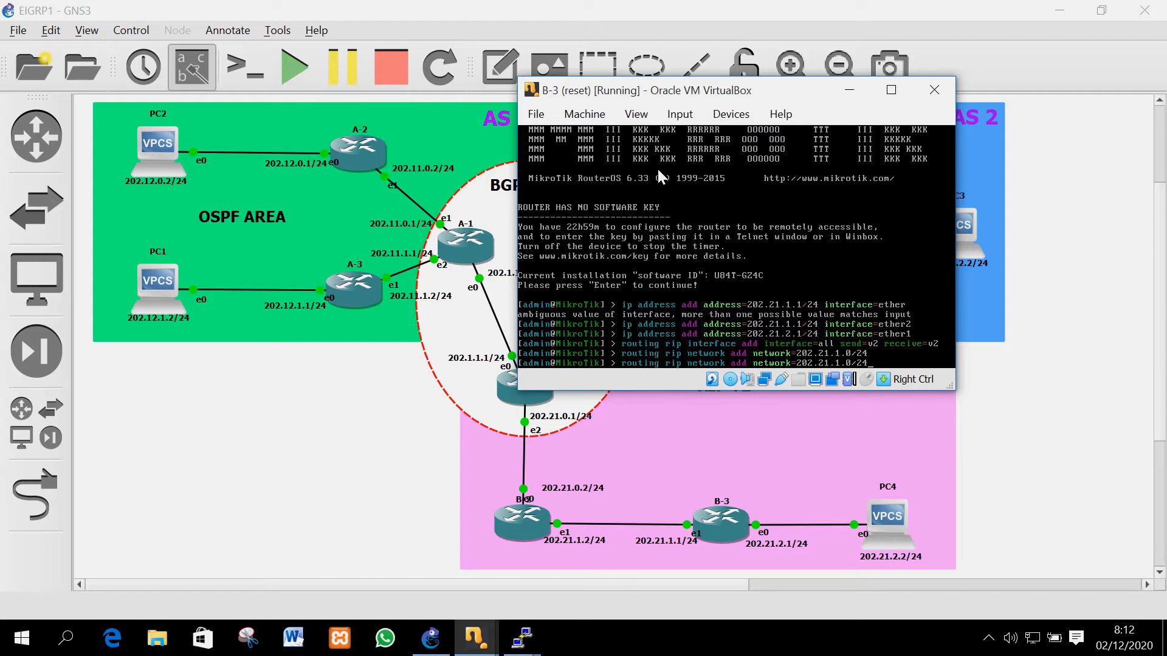
key(Left)
key(Left)
key(Left)
key(Left)
key(Left)
key(BackSpace)
text(2)
key(End)
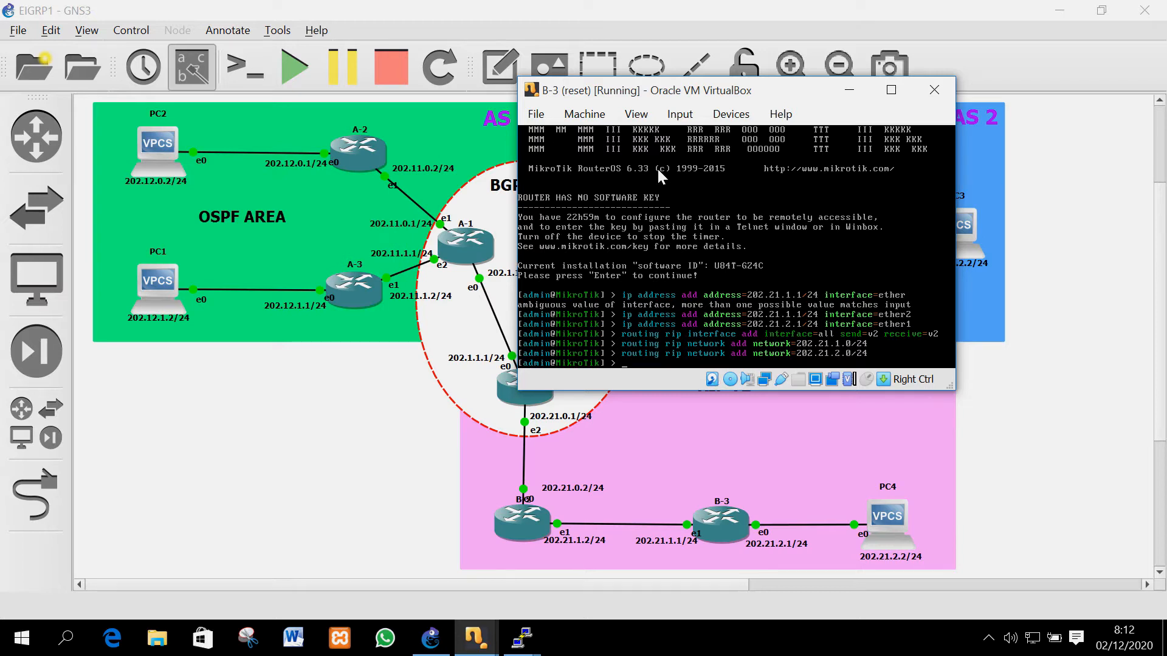
Add RIP neighbour 202.21.1.2 and set distribute-default=always with redistribute-connected=yes
text(uting rip neighbor add address=)
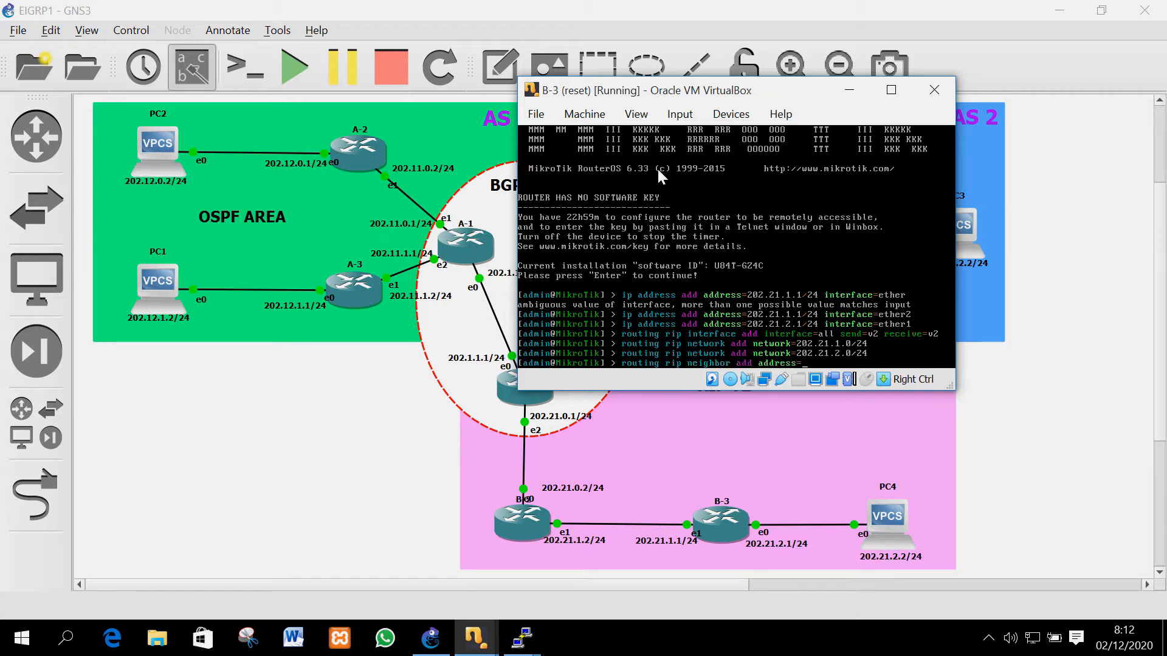
text(202.21.1.2)
key(Return)
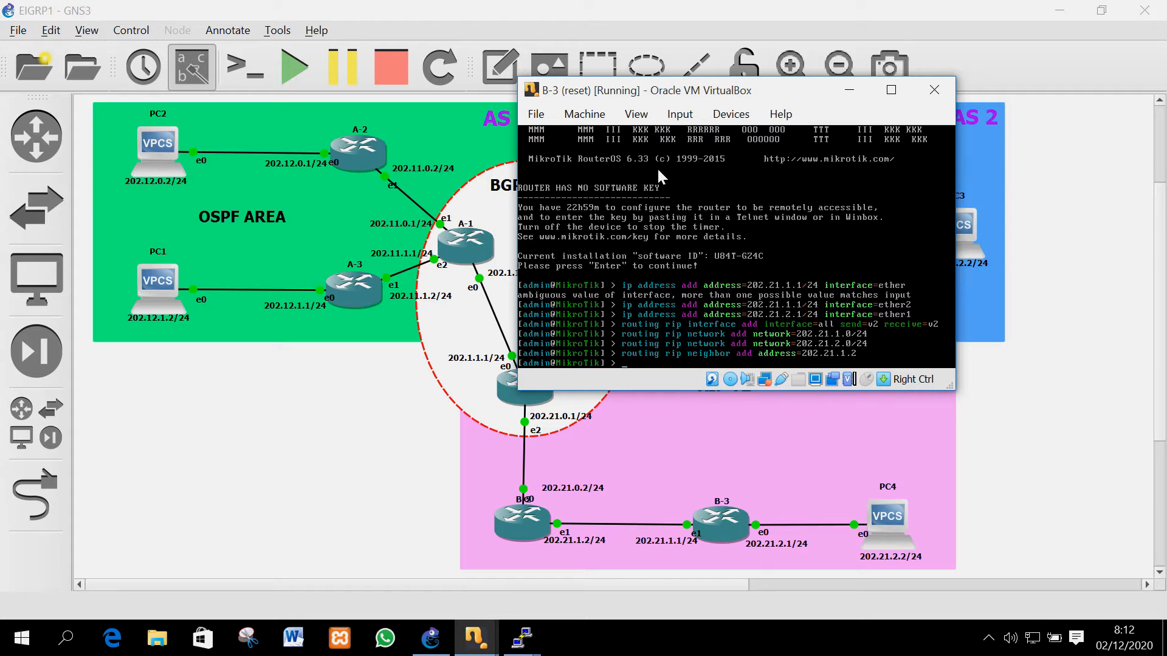
text(routing rip set distribute-default=)
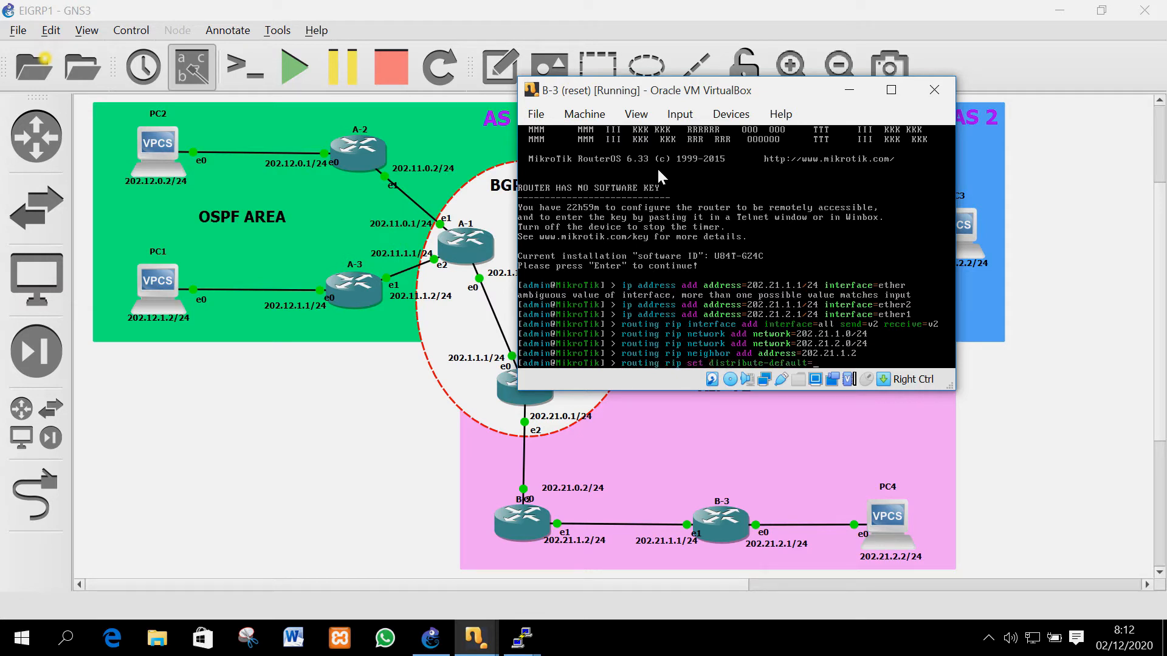
text(always redistribute-connected=yes)
key(Return)
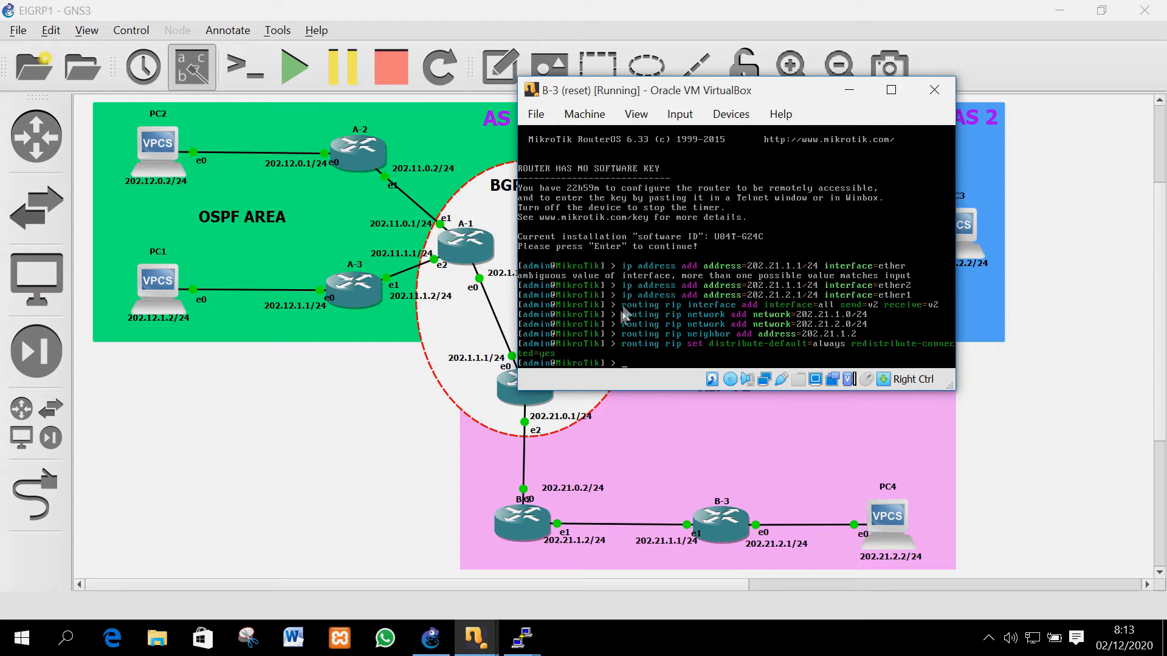
Bring up router C-1's console and log in as admin
click(256, 479)
mouse_move(475, 638)
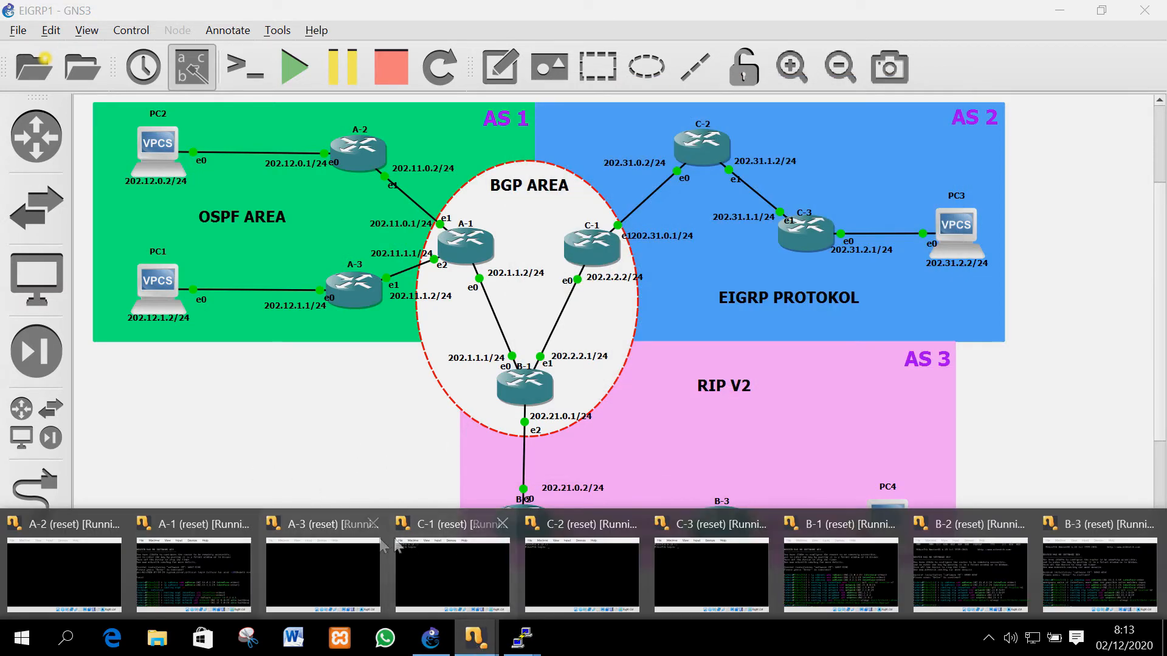
click(424, 563)
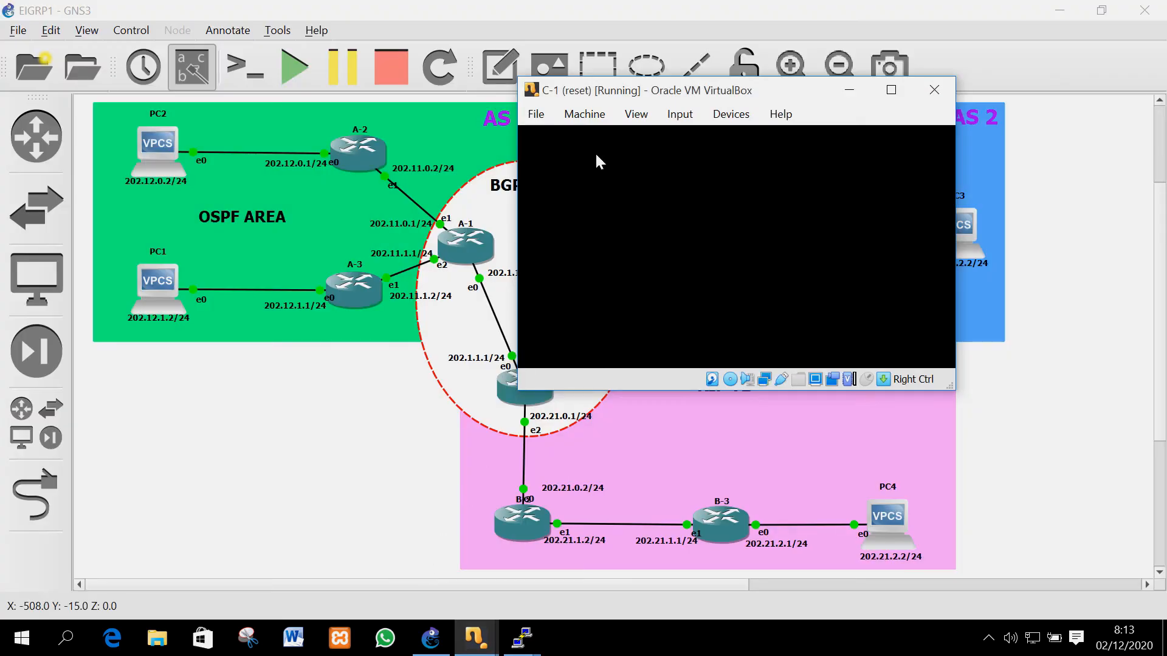
text(admin)
key(Return)
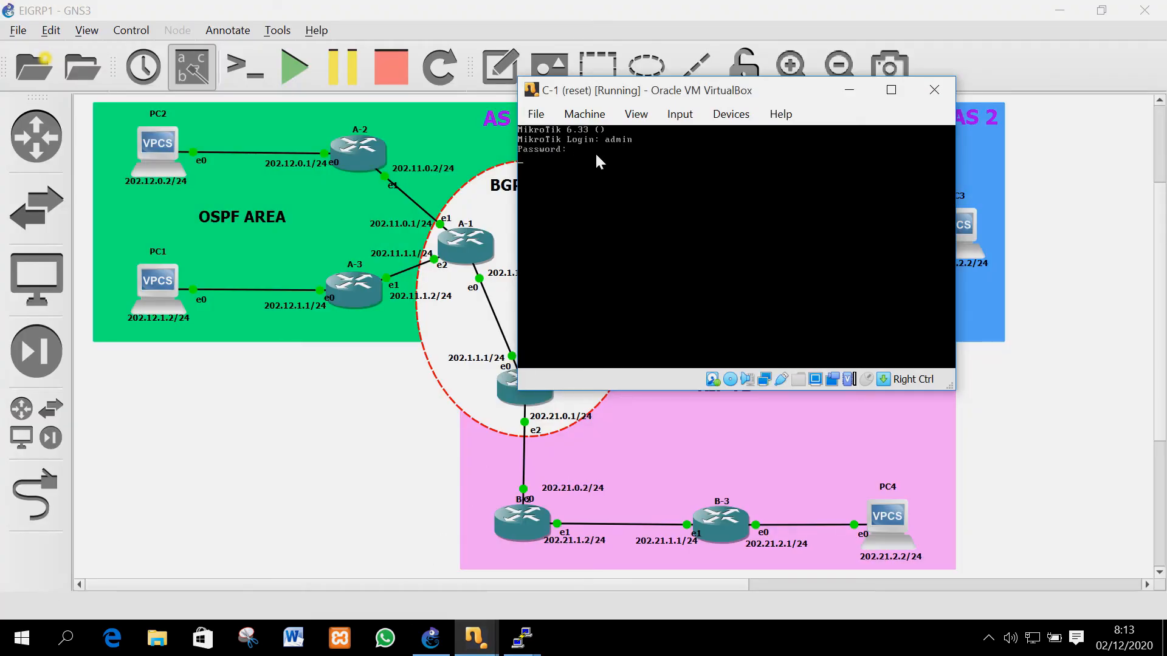
key(Return)
Assign 202.2.2.2/24 to ether1 on C-1
text(ip address add ad)
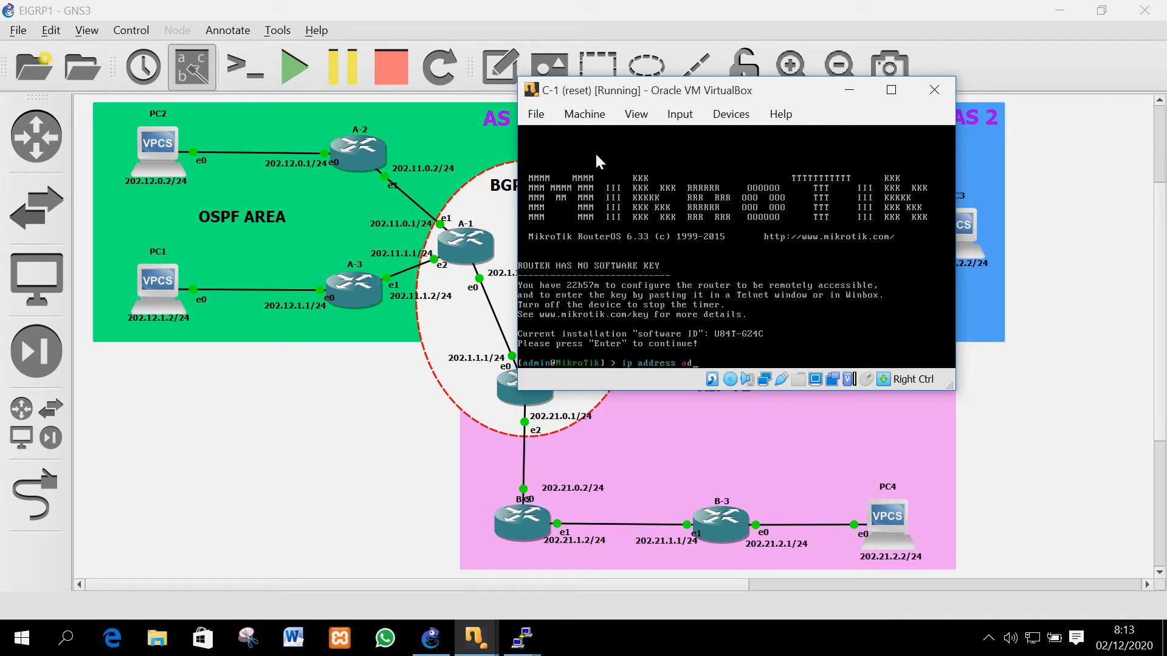
key(BackSpace)
key(BackSpace)
text(broadcast=)
key(BackSpace)
key(BackSpace)
key(BackSpace)
key(BackSpace)
key(BackSpace)
key(BackSpace)
key(BackSpace)
key(BackSpace)
key(BackSpace)
key(BackSpace)
text(address=202.2.2.2/24 interface=ether1)
key(Return)
Assign 202.31.0.2/24 to ether2, then begin a static route command
key(Up)
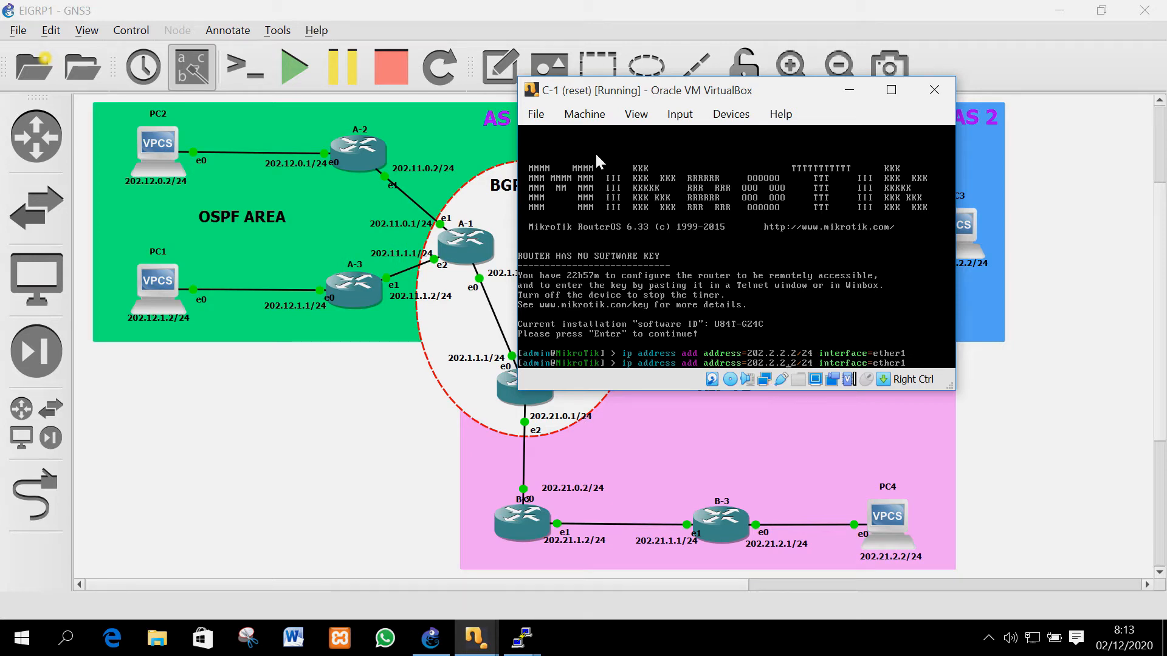
key(BackSpace)
text(31)
key(Right)
key(Right)
key(BackSpace)
text(02)
key(Return)
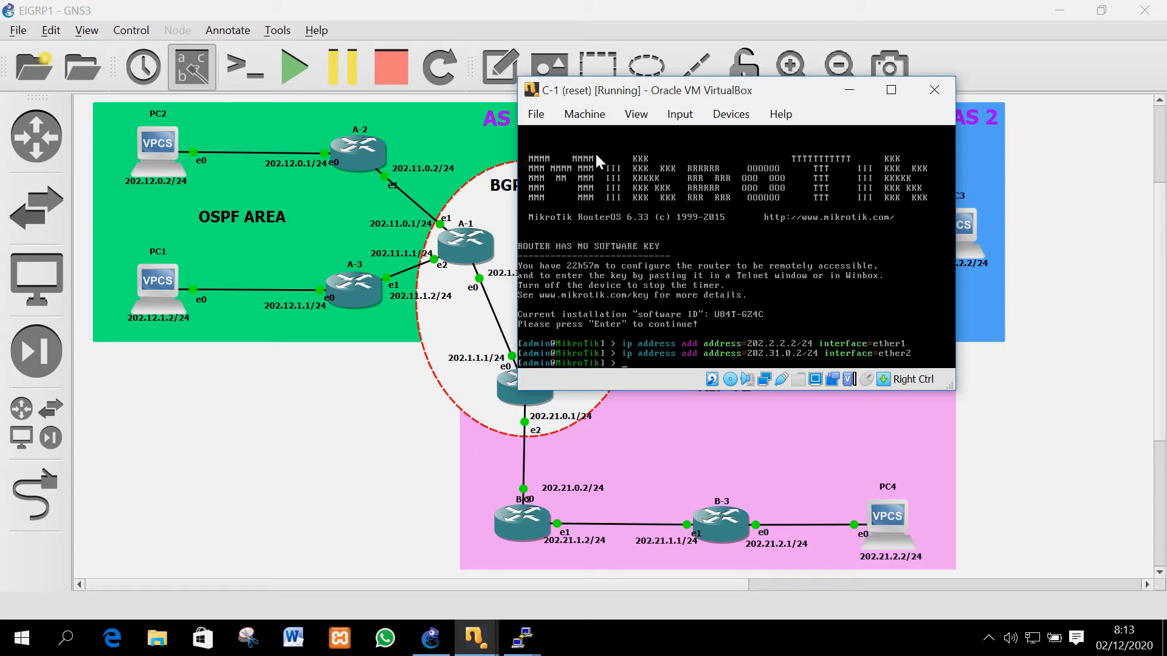
text(ip route add dst-address=202)
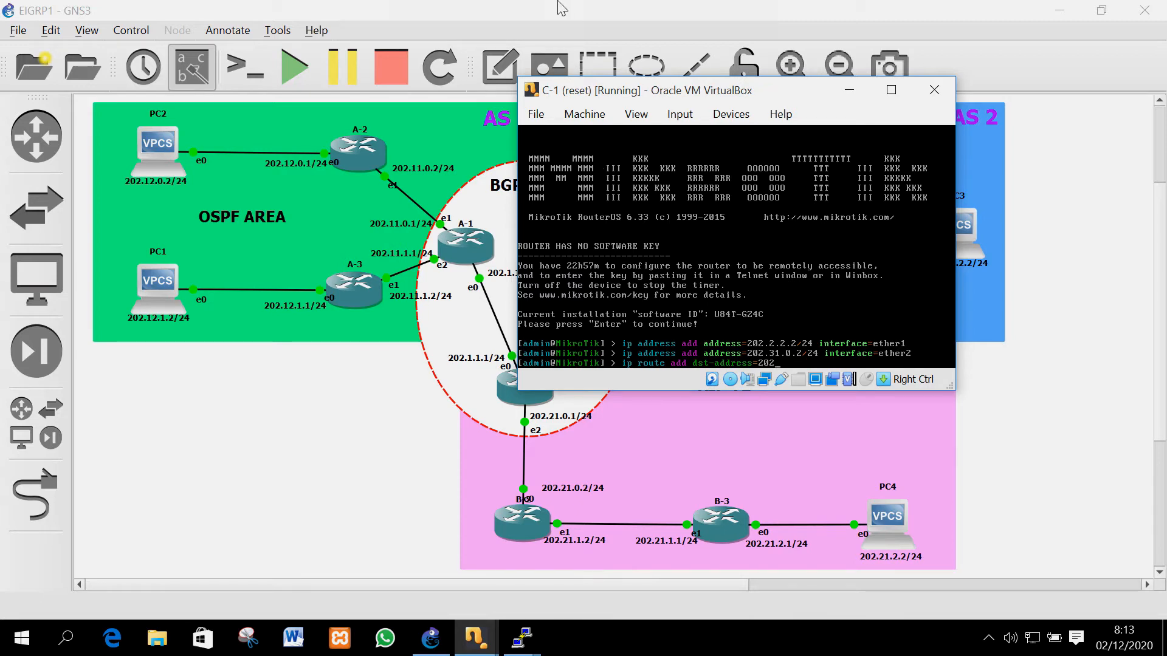
Add a static route to 202.31.2.0/24 via gateway 202.31.0.2
mouse_move(562, 8)
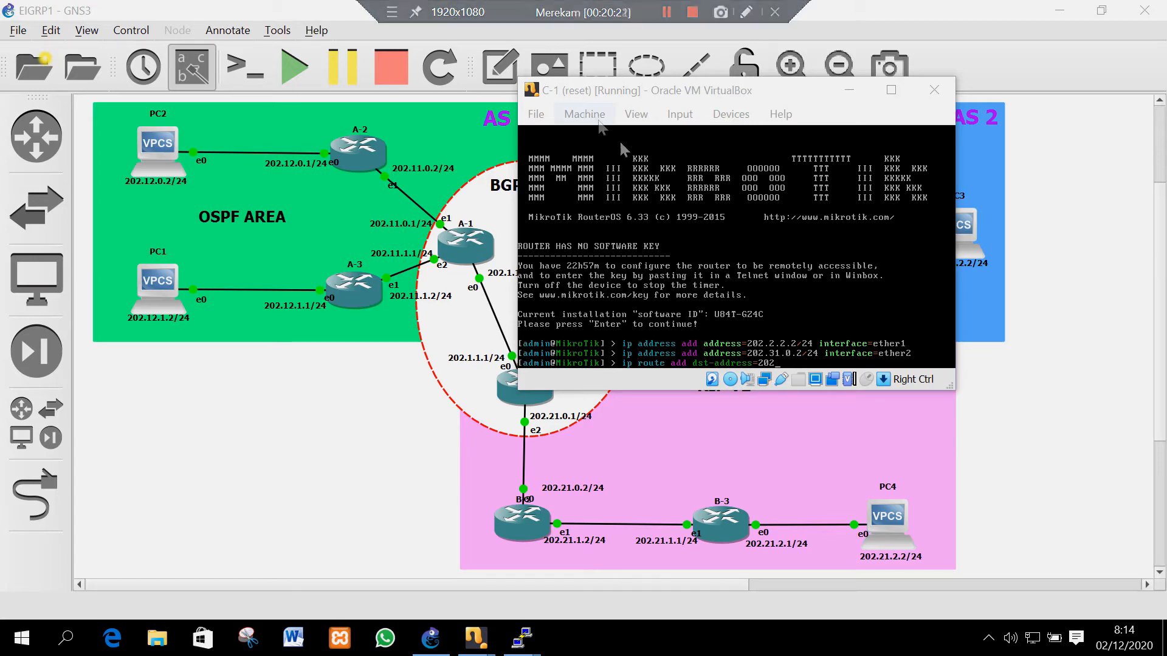
click(662, 145)
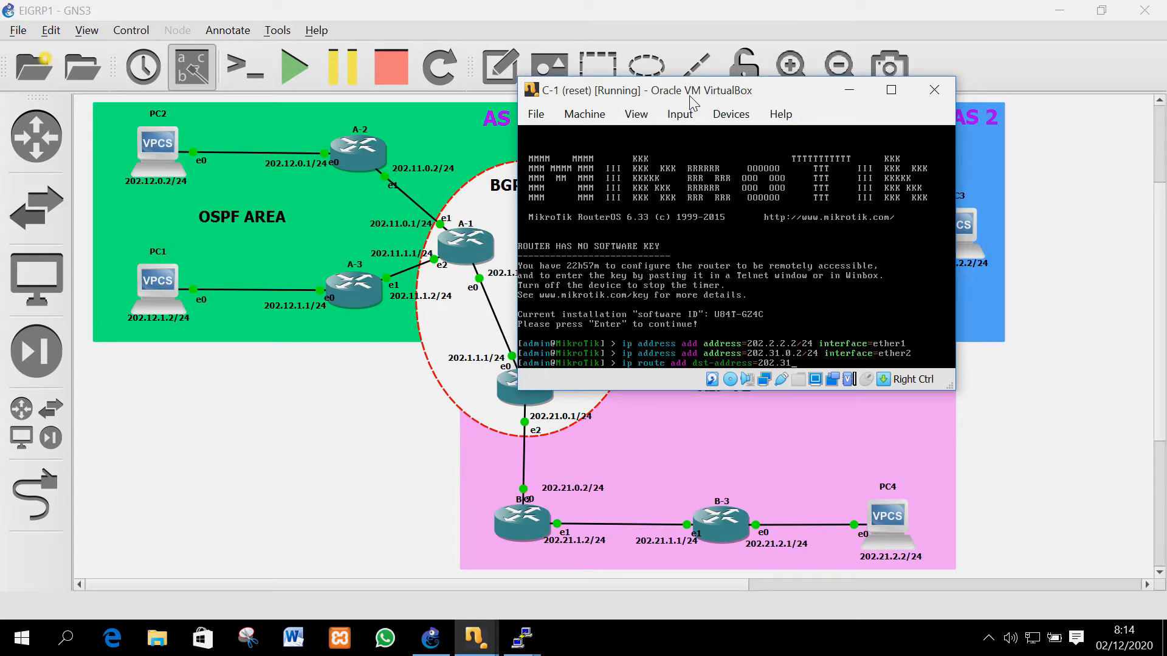
text(.2.0/24 gateway=202.31.0.2)
key(Return)
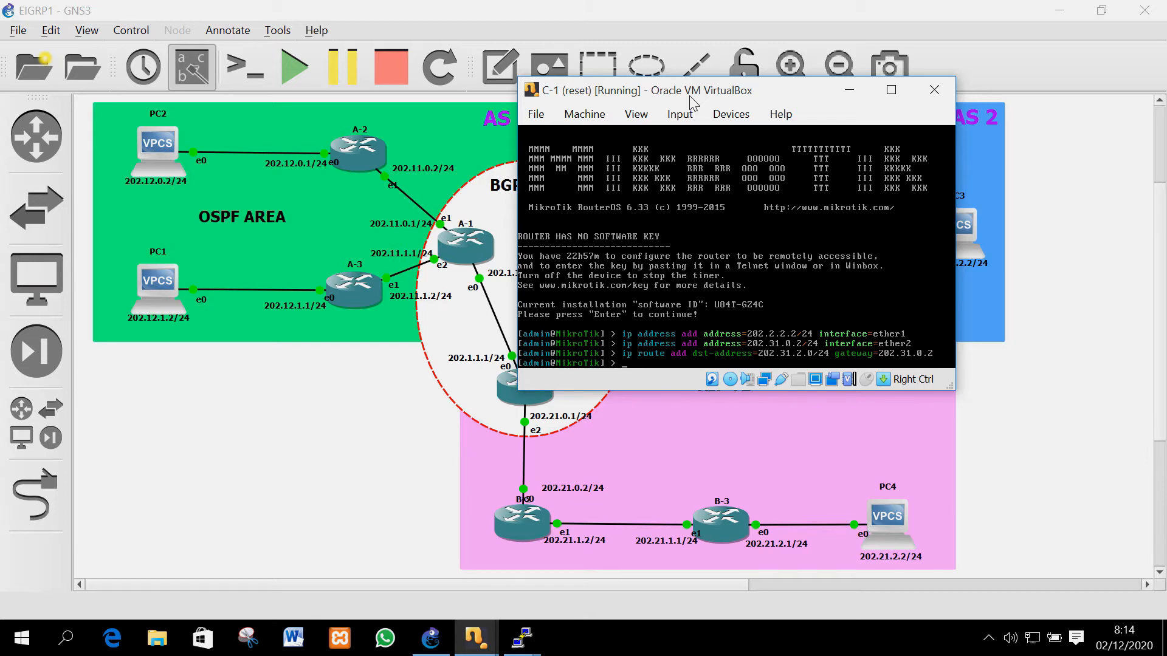
text(ip fi)
Add a srcnat masquerade NAT rule with out-interface ether1
key(Tab)
text(nat)
text( add chain=)
text(srcna)
text(t )
text(o)
key(Tab)
text(i)
key(Tab)
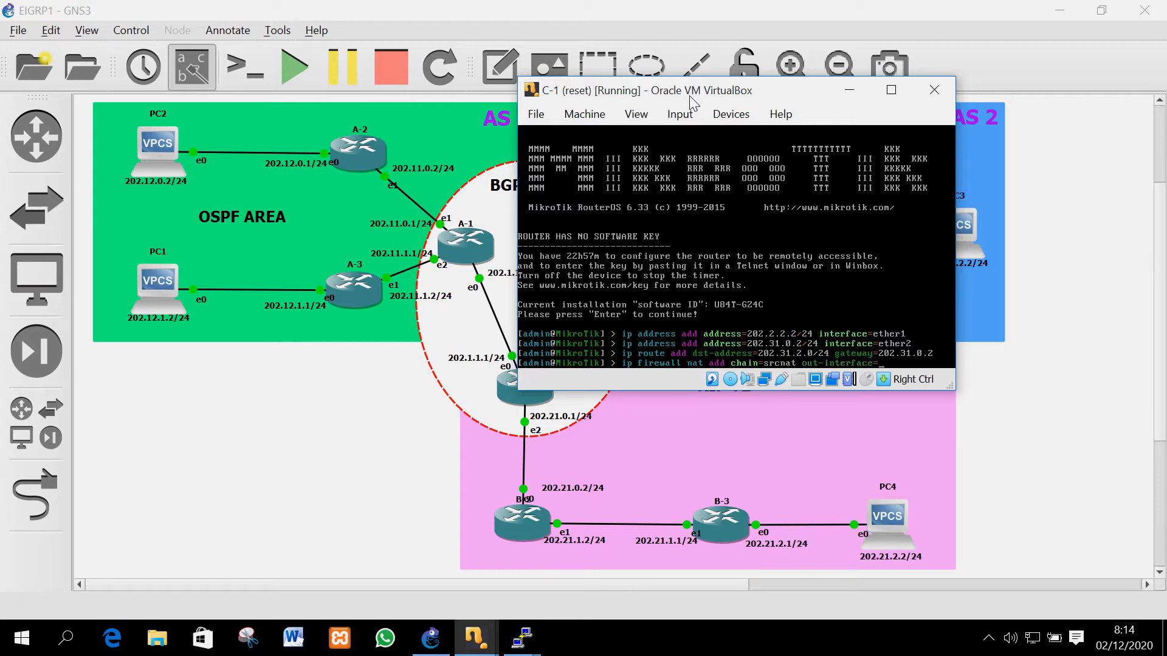
text(ether1 action=masquerede)
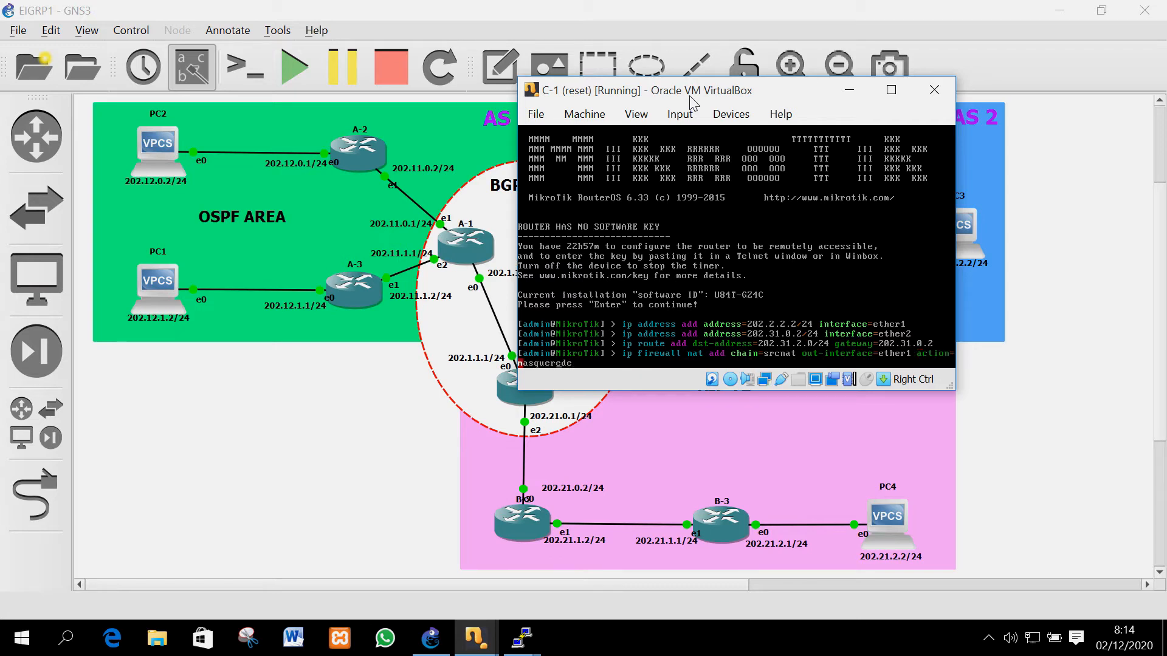
key(Return)
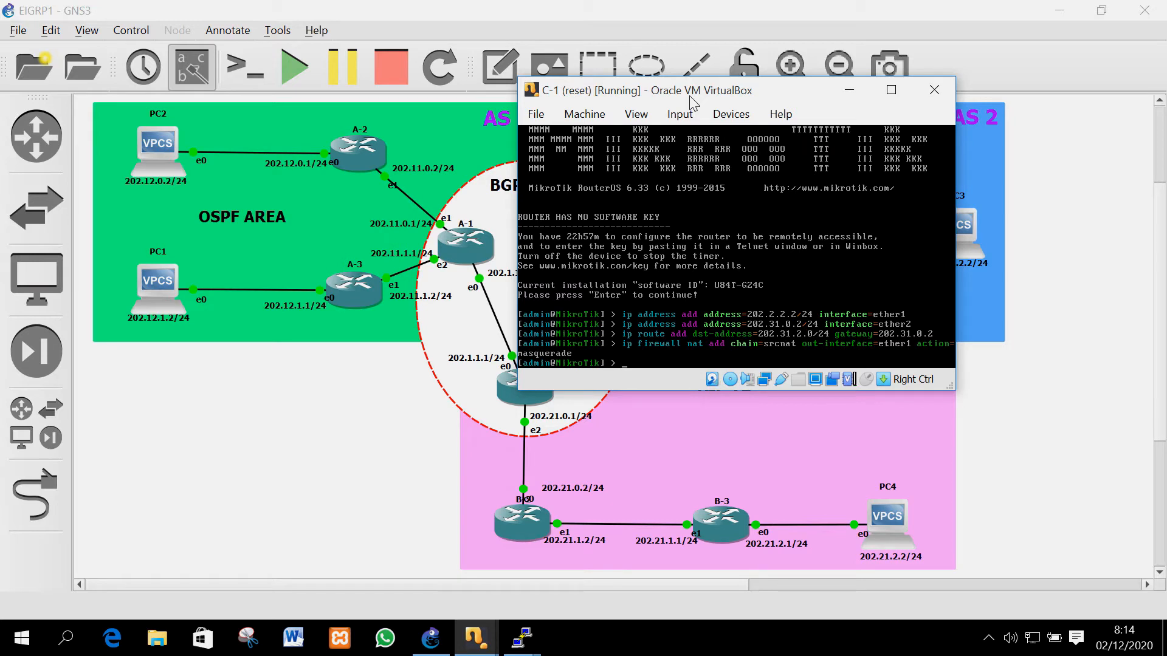
Set DNS servers 8.8.8.8 and 8.8.4.4 with allow-remote-requests=yes on C-1
text(ip dns set)
key(Tab)
key(Tab)
text(s)
key(Tab)
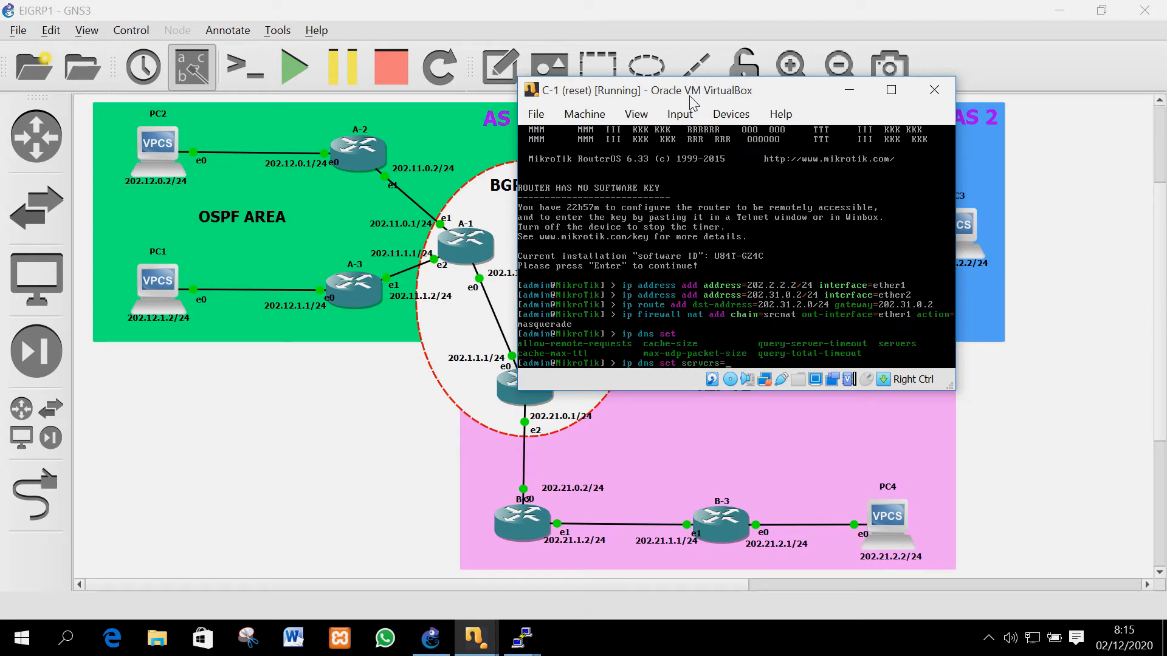
text(8.8.8.8,8.8.8)
key(BackSpace)
text(4.4 al)
key(Tab)
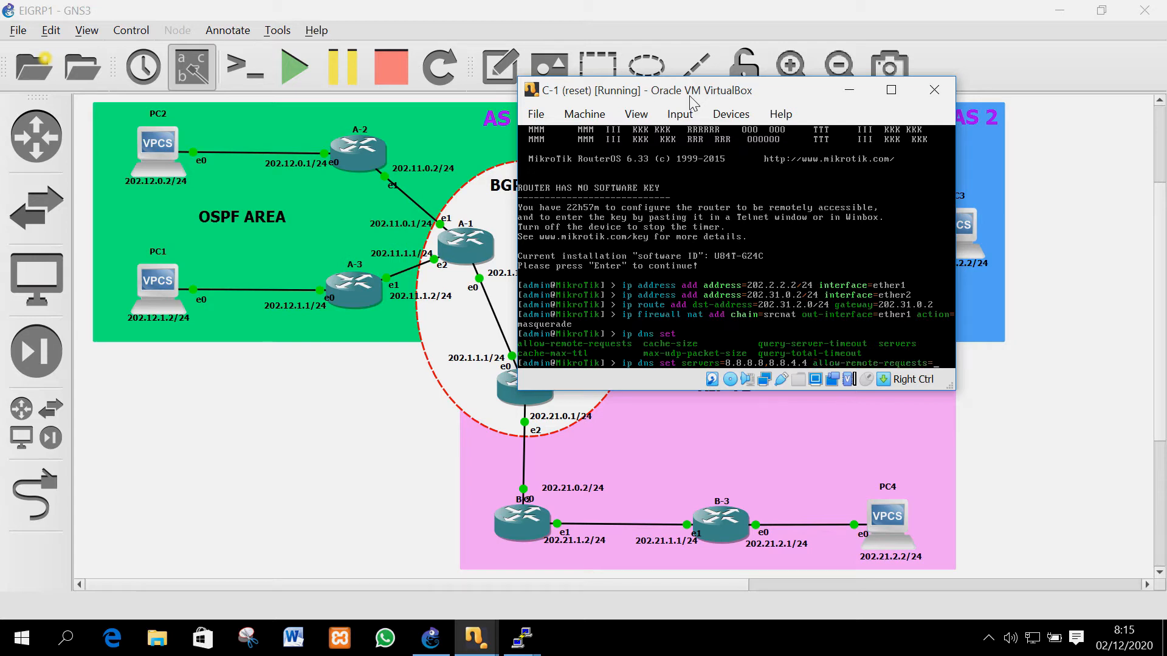
text(yes)
key(Return)
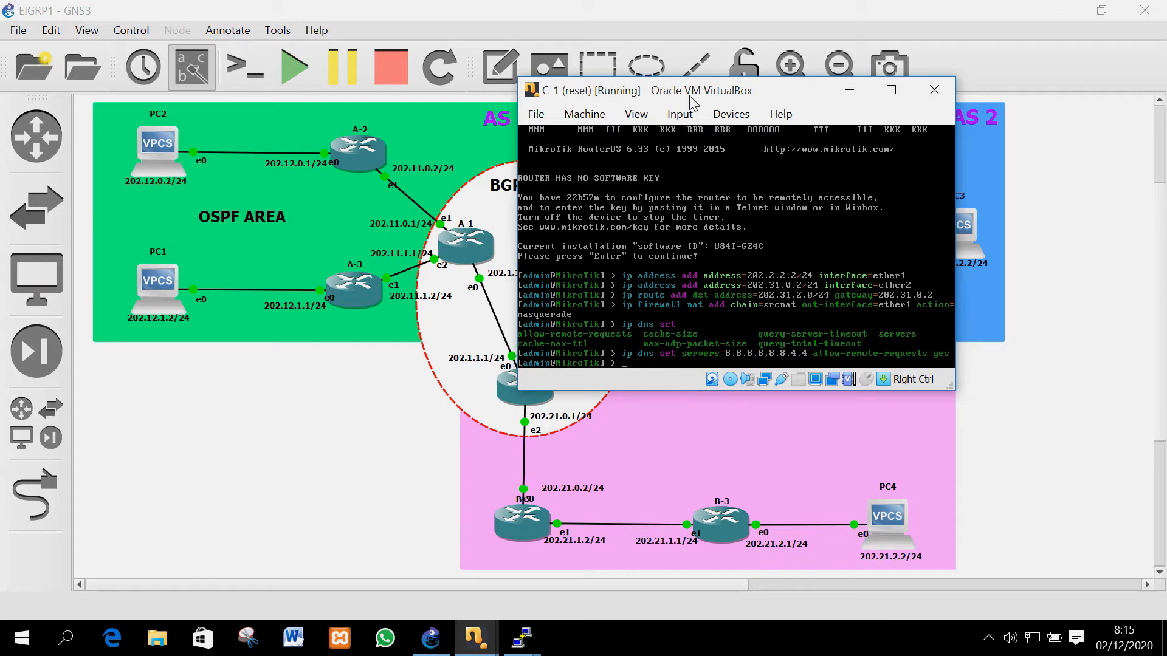
Add a default route via gateway 202.2.2.1
text(ip route add gateway=202.2.2.1)
key(Return)
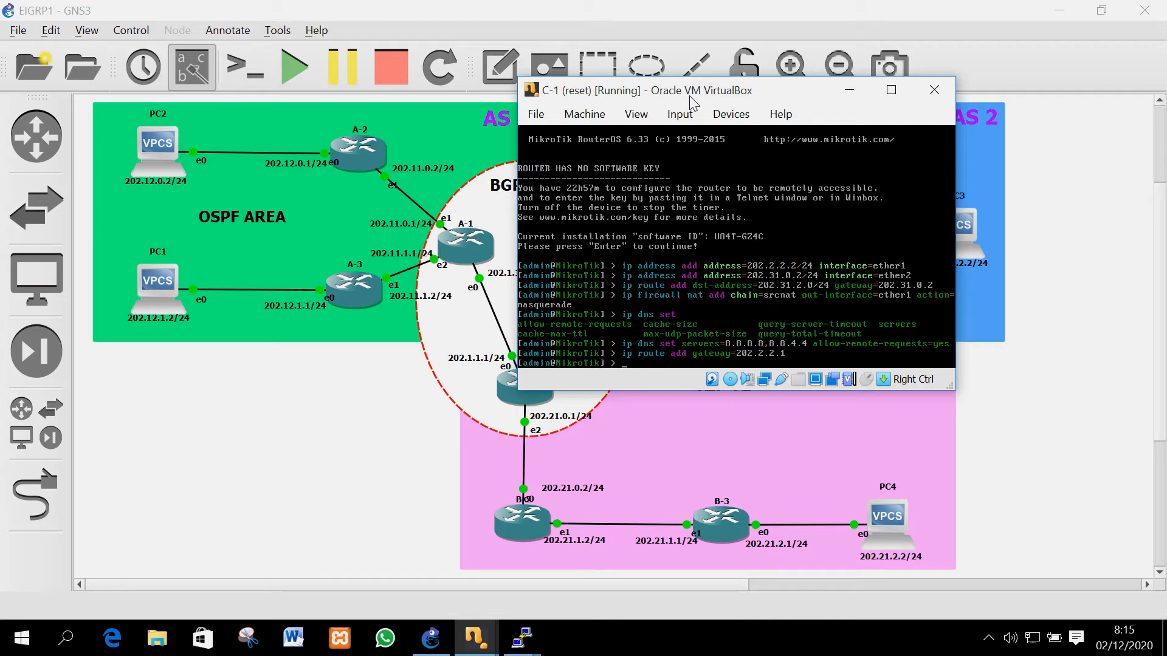
Bring router C-2's console forward and log in as admin with an empty password
click(476, 638)
click(582, 573)
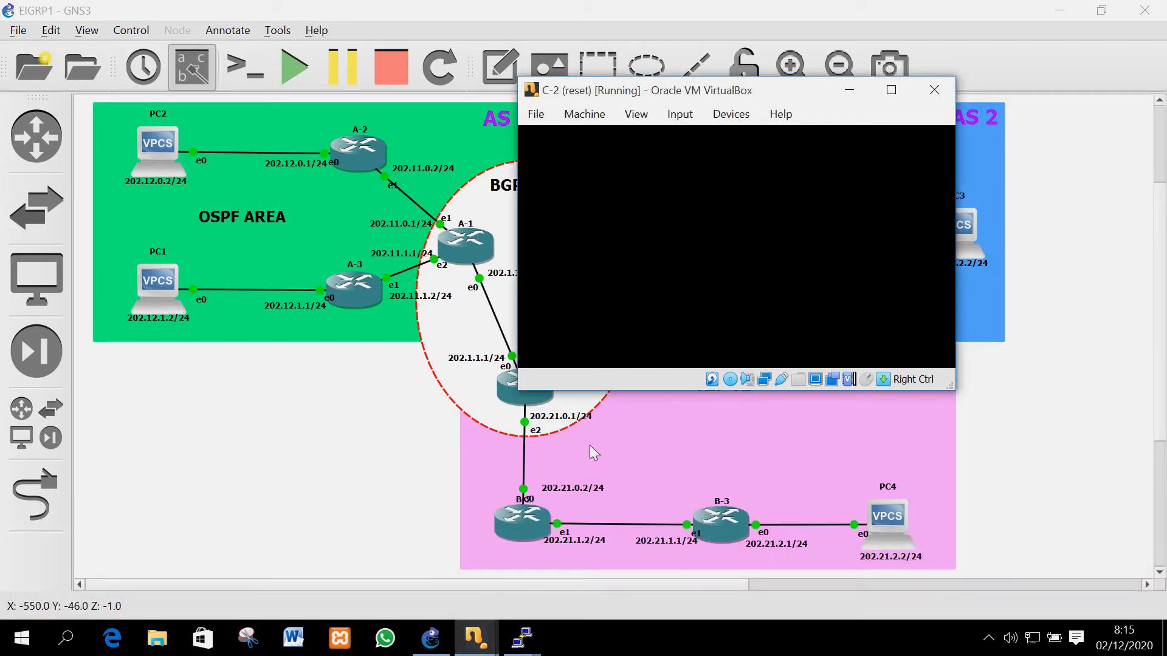
text(admin)
key(Return)
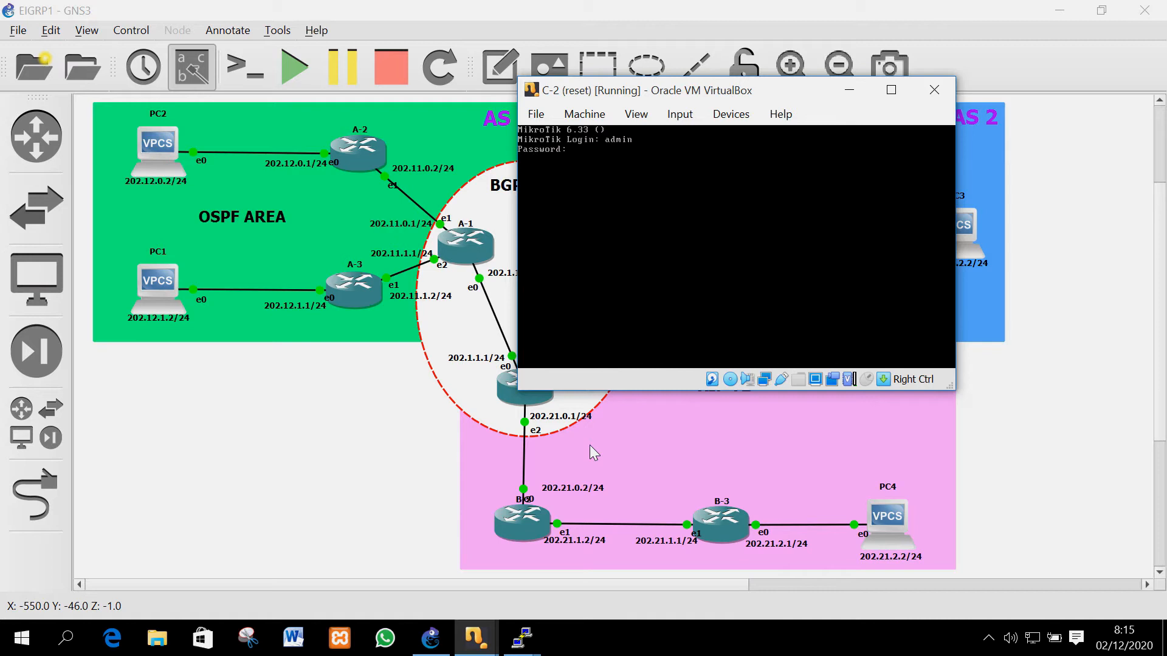
key(Return)
key(Return)
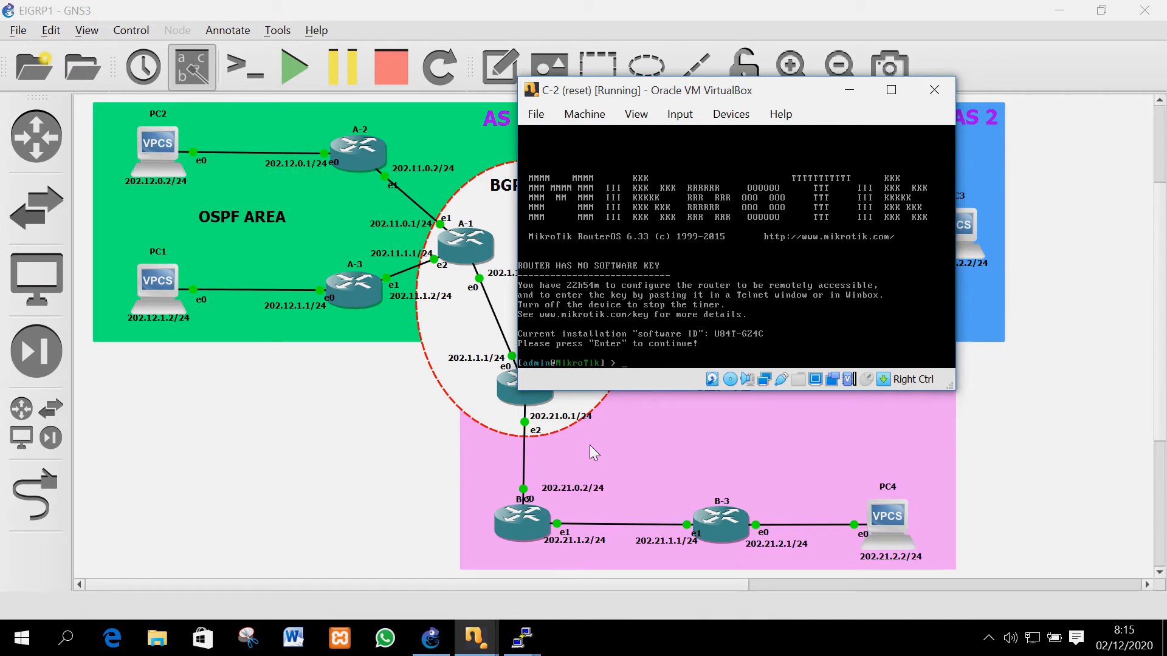
Assign 202.31.0.2/24 to ether1 and 202.31.1.2/24 to ether2 on C-2
text(ip address add address=202.31.0.2)
text(/2)
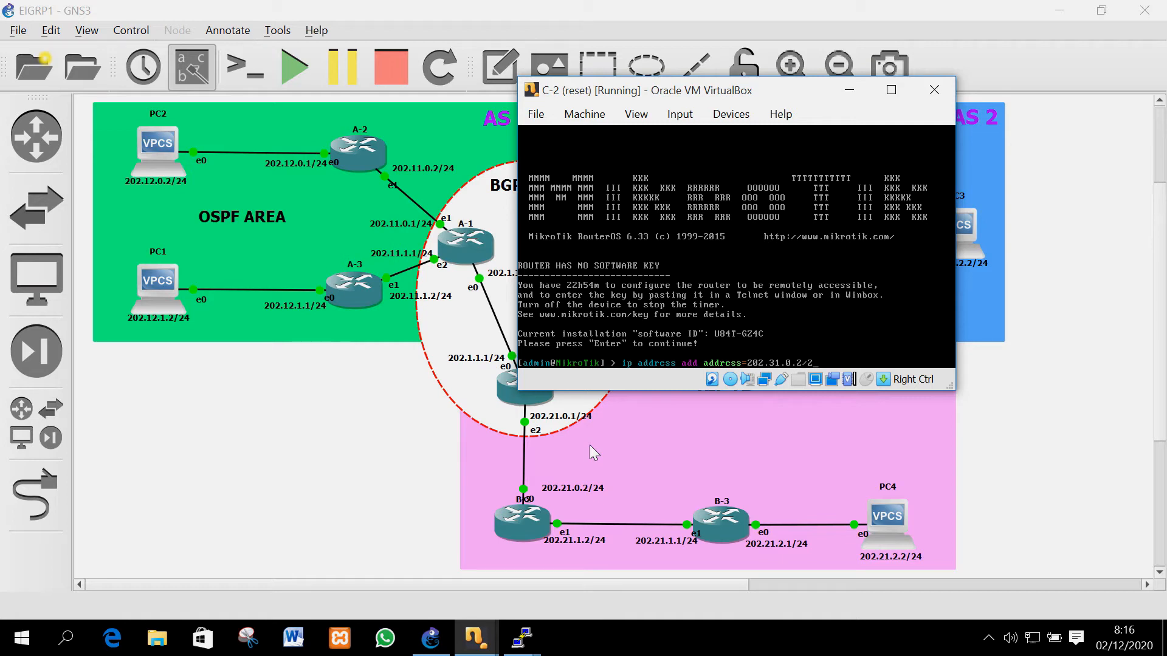
text(4 i)
key(Tab)
text(ether1)
key(Return)
key(Up)
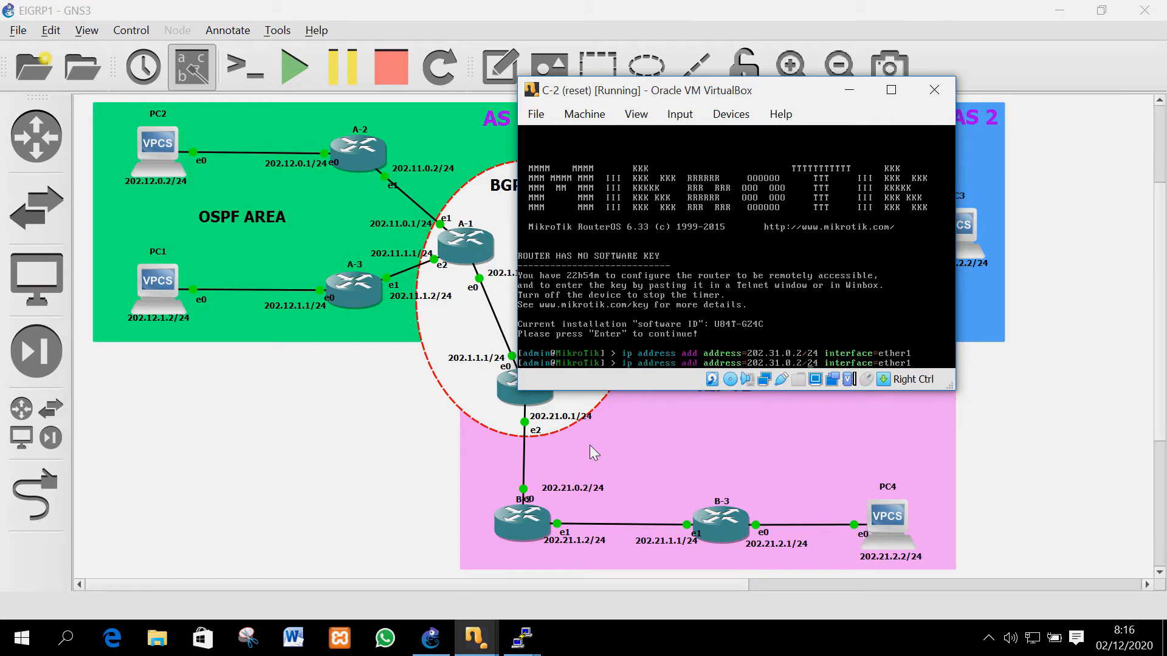
key(BackSpace)
text(1)
key(Return)
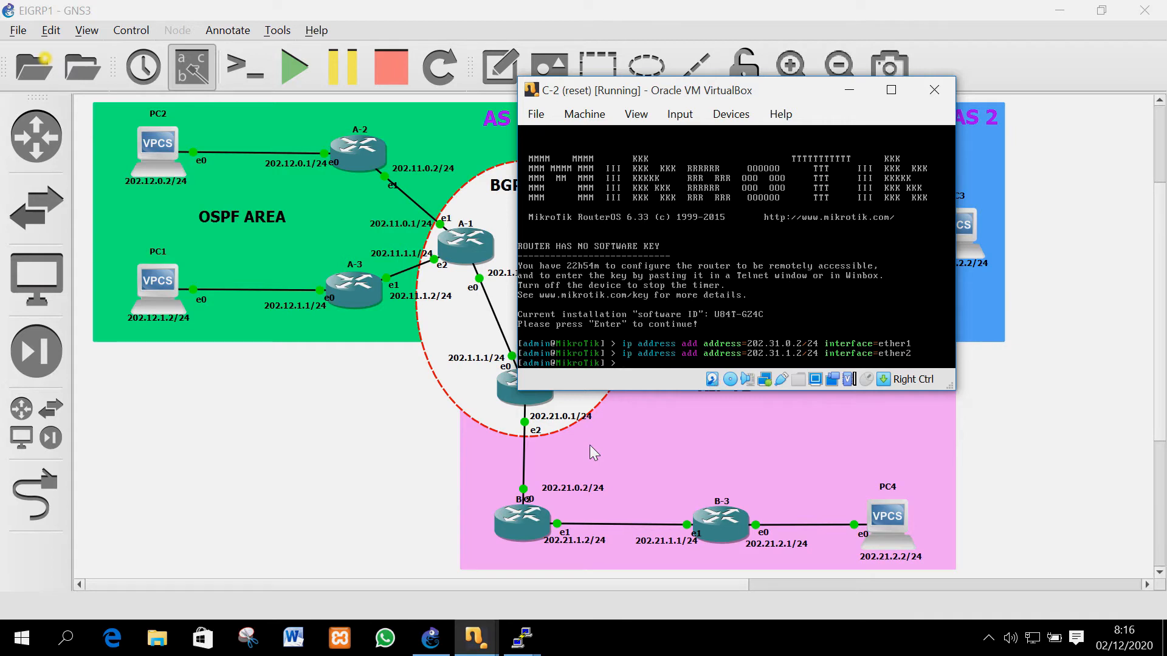
Add a srcnat masquerade NAT rule for traffic leaving ether1
text(ip f)
key(Tab)
text(nat ad)
text(d )
text(chain=)
text(cr)
key(BackSpace)
key(BackSpace)
text(sr)
text(can)
key(BackSpace)
key(BackSpace)
text(nat out-)
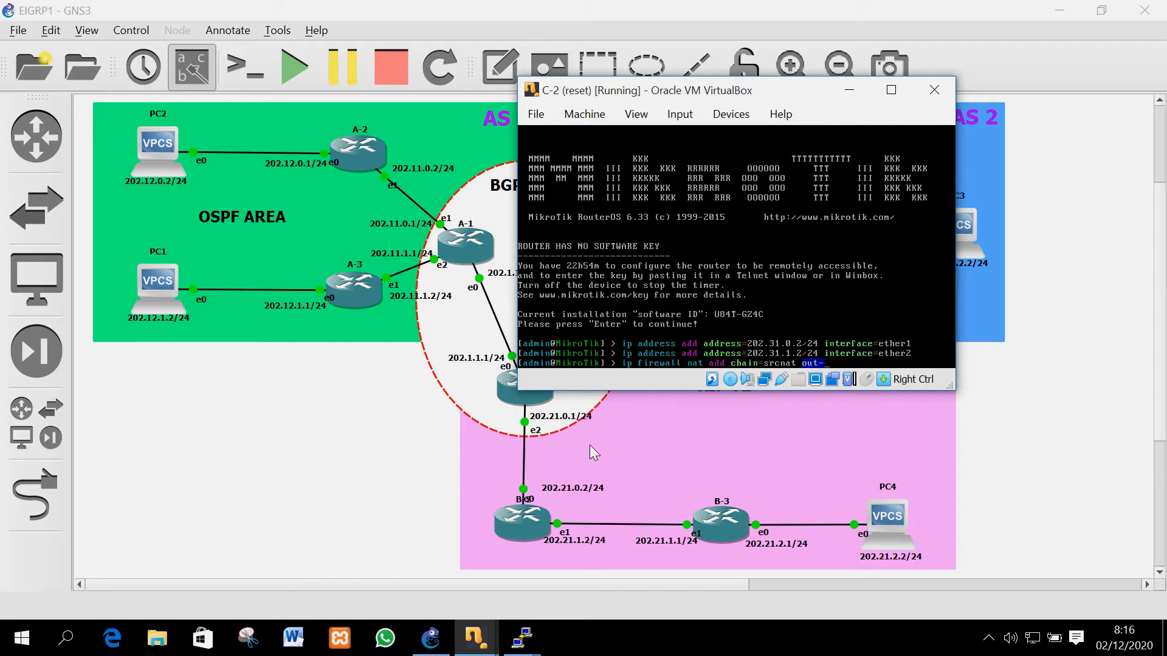
key(Tab)
text(ether1 action=)
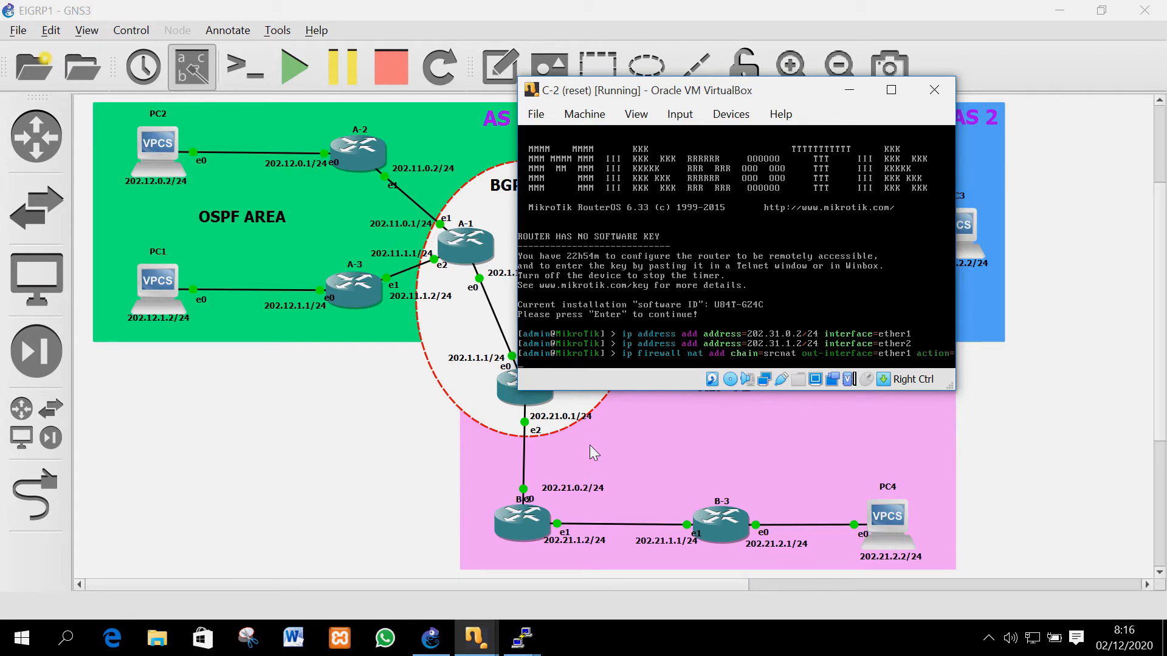
text(masquerade)
key(Return)
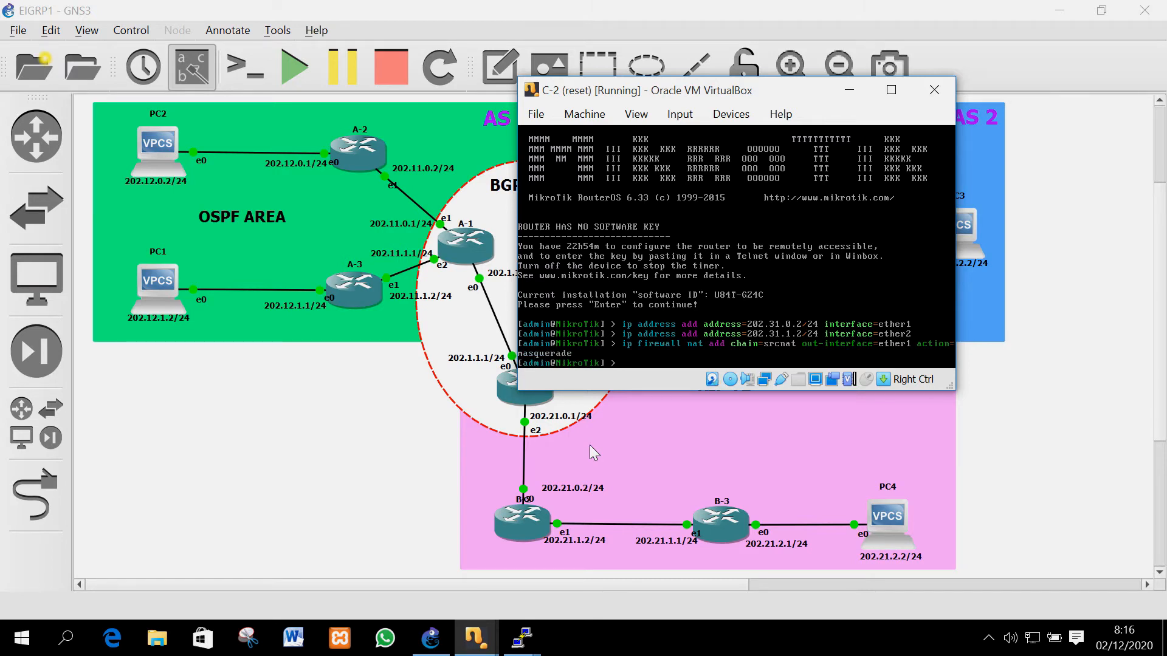
Add a default route via 202.31.0.1 and set DNS 8.8.8.8, 8.8.4.4 allowing remote requests
text(ip route add gateway=202.31.0.1)
key(Return)
text(ip dns set )
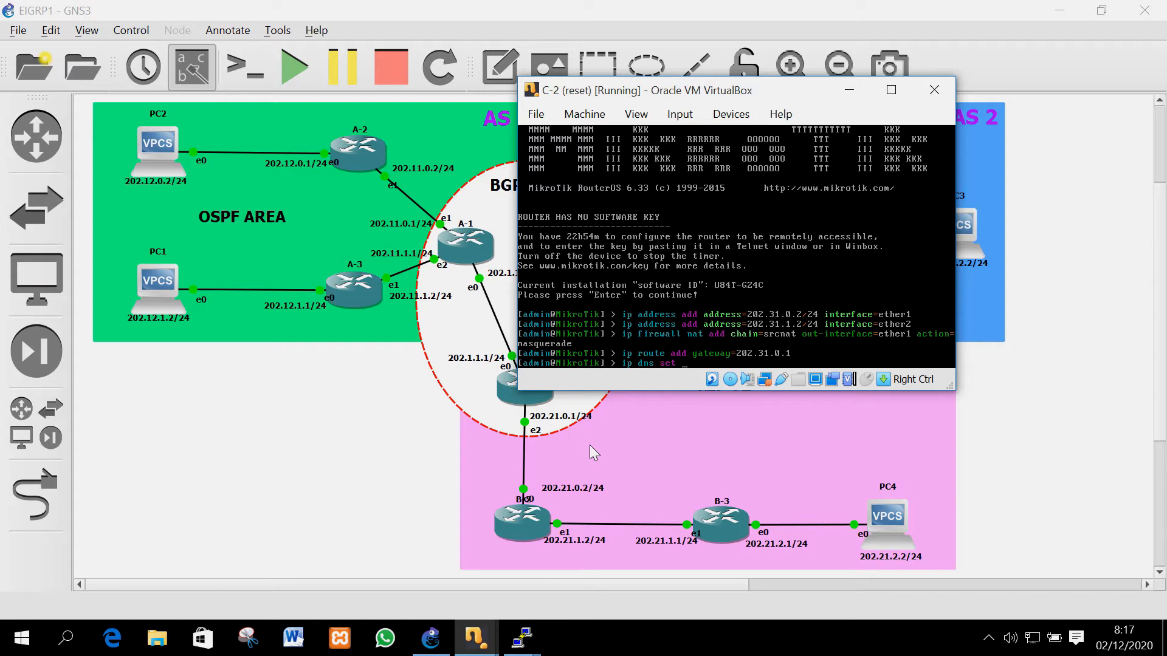
text(servers=8.8.8.8,8.8)
text(.4.4 a)
key(Tab)
text(yes)
key(Return)
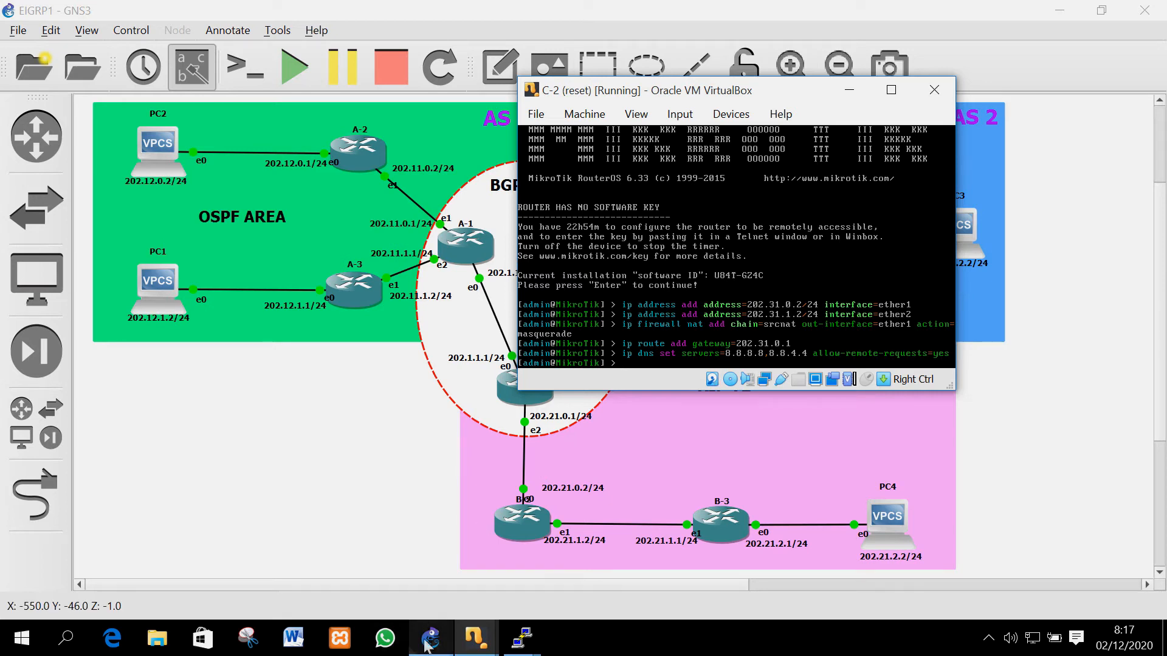
Bring router C-3's console forward and log in as admin with an empty password
click(476, 638)
click(693, 556)
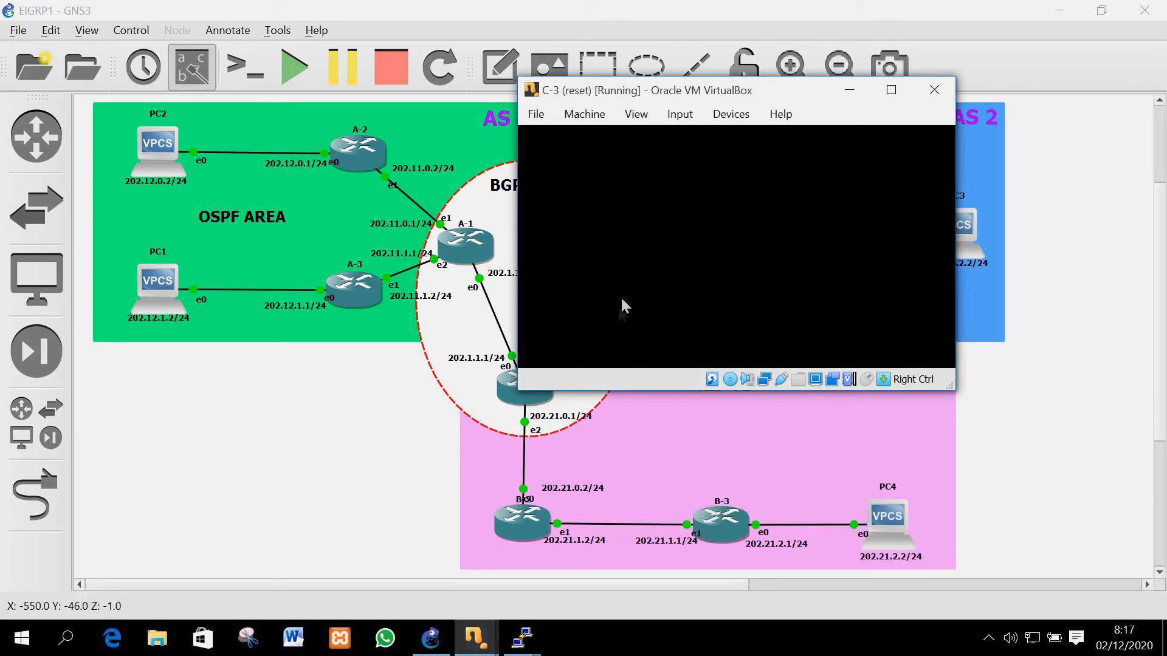
text(admin)
key(Return)
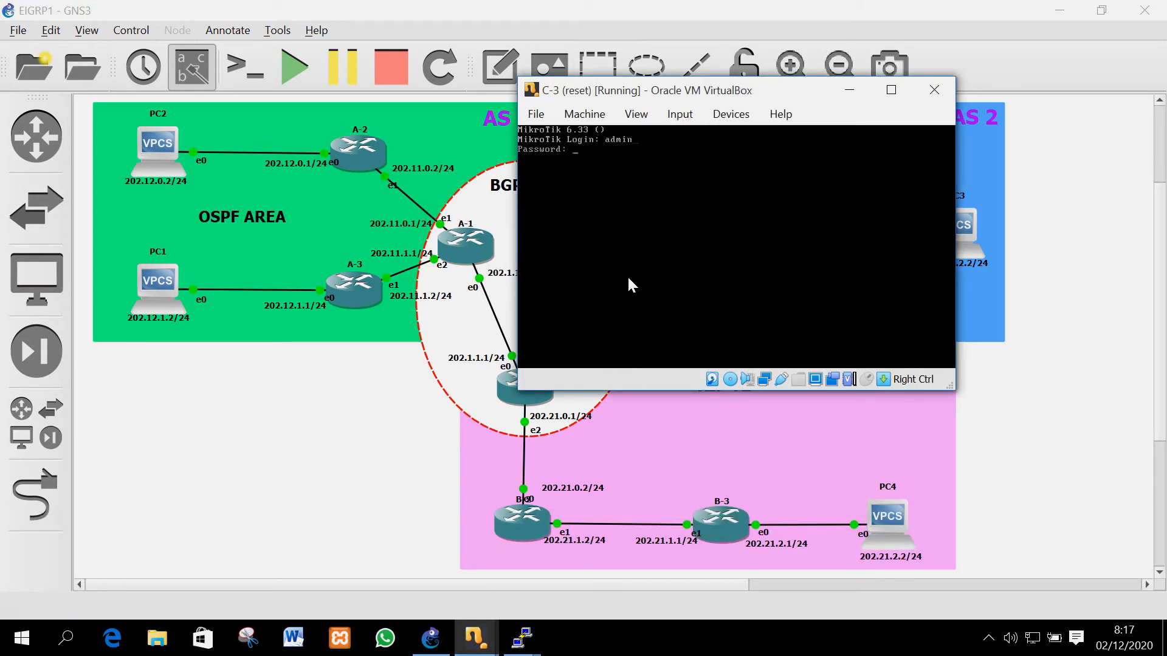
key(Return)
key(Return)
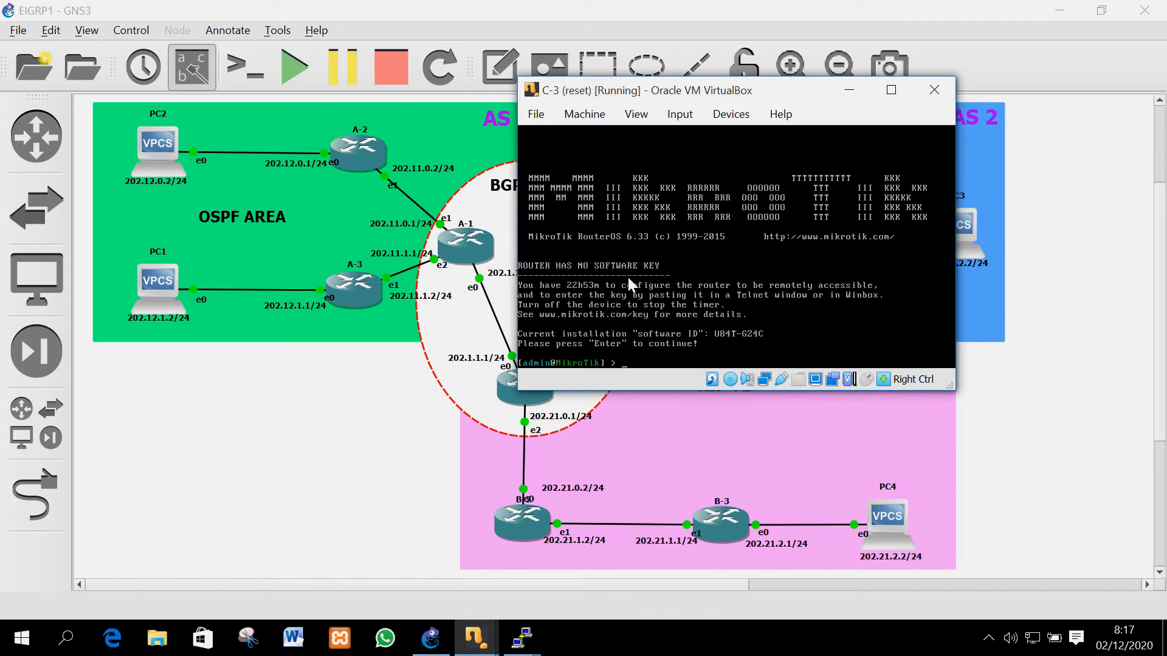
Assign 202.31.1.1/24 to ether2 on C-3
text(ip ad)
key(Tab)
text(add ad)
key(Tab)
text(202.31.1.2)
key(BackSpace)
key(BackSpace)
text(1/24 i)
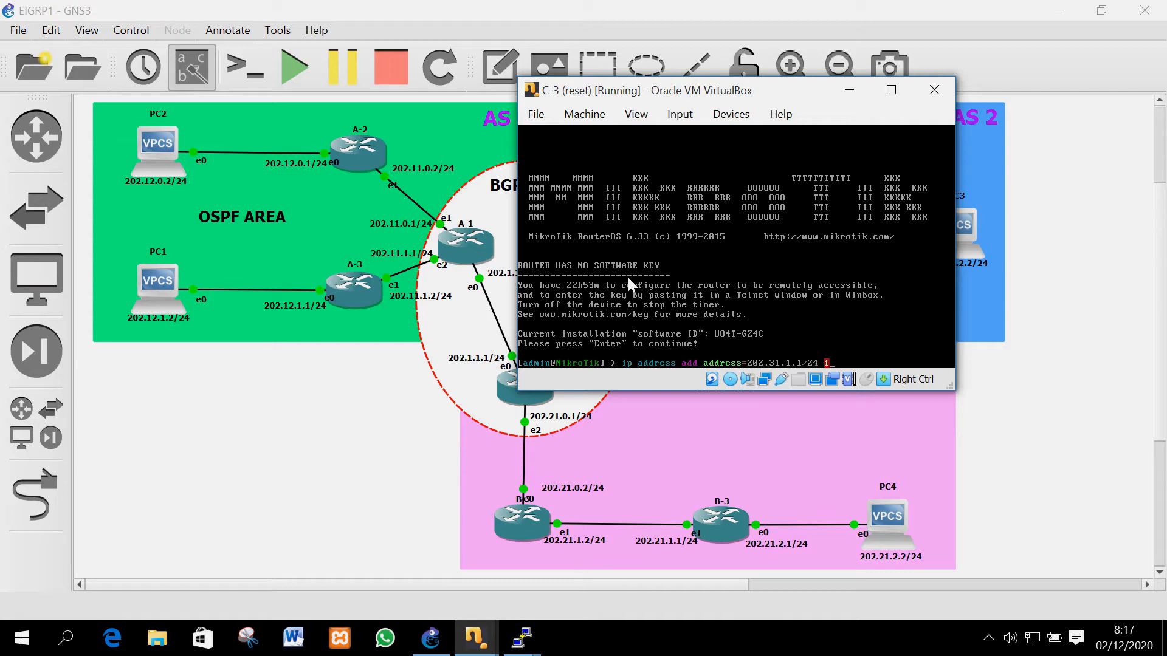
text(nterface=ether2)
key(Return)
Assign 202.31.2.1/24 to ether1 by editing the recalled address command
key(Up)
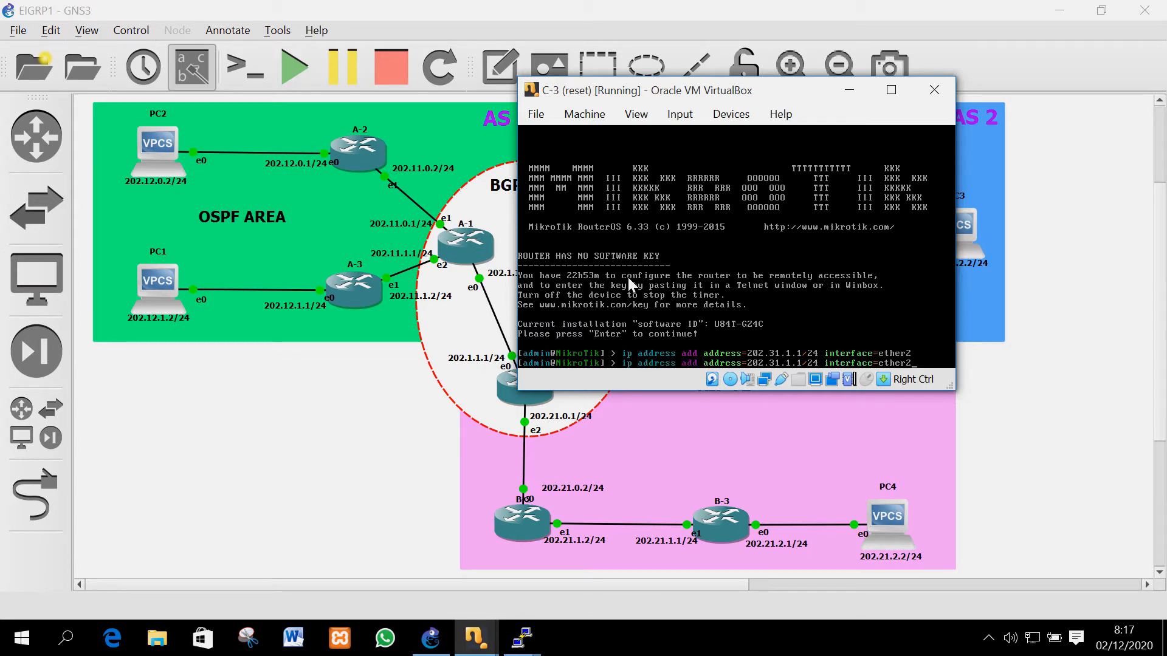
key(Left)
key(Left)
key(Left)
key(Left)
key(Left)
key(Left)
key(Left)
key(Left)
key(Left)
key(Left)
key(Left)
key(Left)
key(Left)
key(Left)
key(Left)
key(Left)
key(Left)
key(Left)
key(Left)
key(Left)
key(Left)
key(Left)
key(BackSpace)
text(2)
key(End)
key(BackSpace)
text(1)
key(Return)
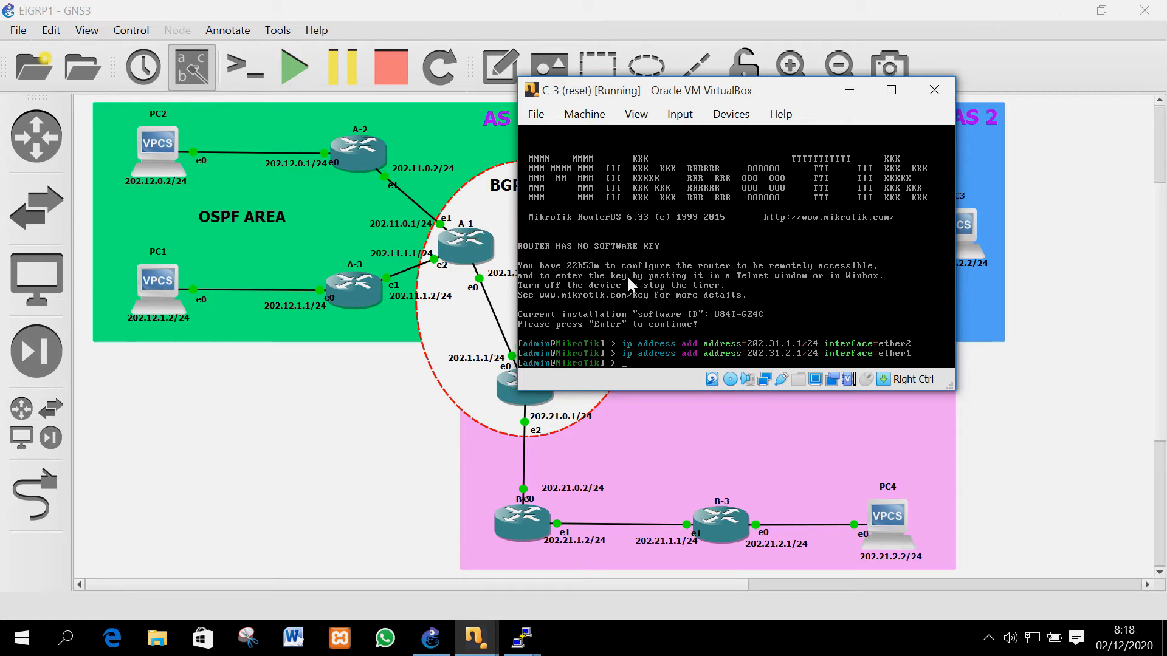
Start typing a srcnat NAT rule with out-interface ether2
text(ip firewall )
text(set)
key(BackSpace)
key(BackSpace)
key(BackSpace)
key(BackSpace)
text(nat add chain=cr)
key(BackSpace)
key(BackSpace)
text(srcnat out-i)
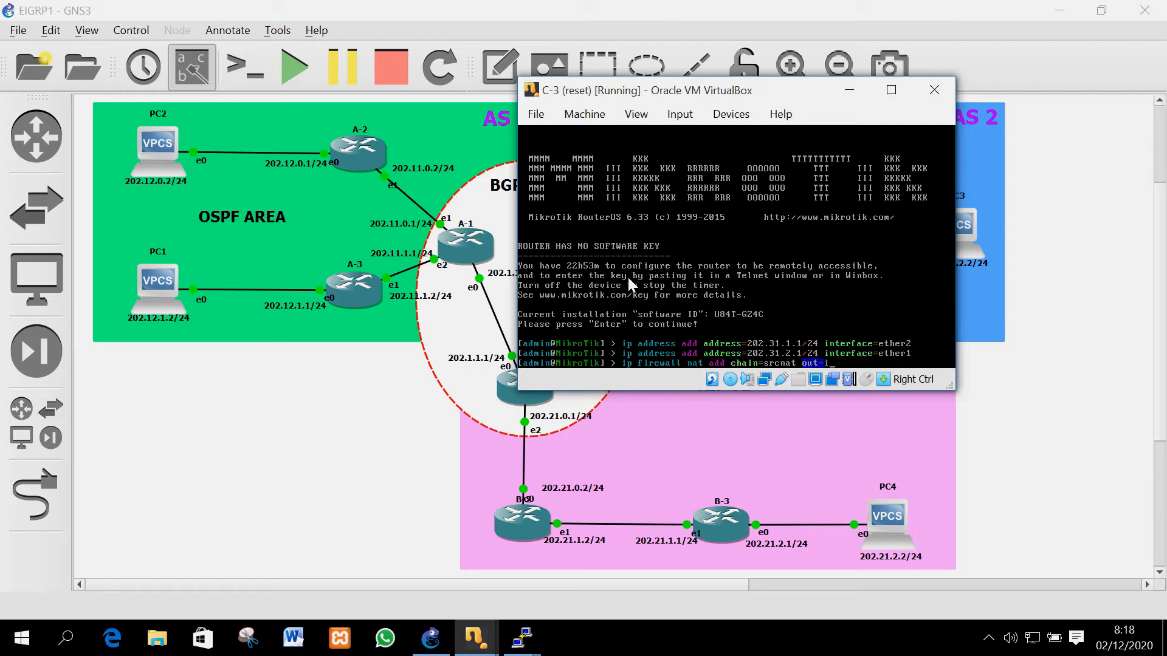
text(nterface=ether2)
Add the srcnat masquerade NAT rule on ether2 for C-3
key(Return)
key(Up)
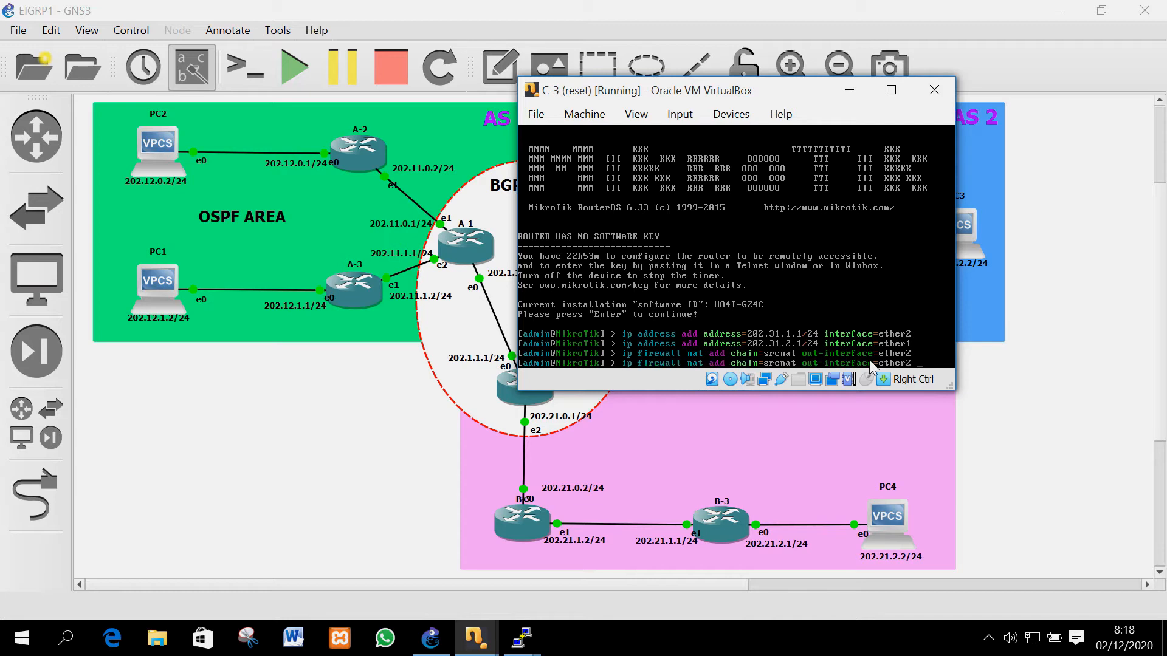
text(action=masquerade)
key(Return)
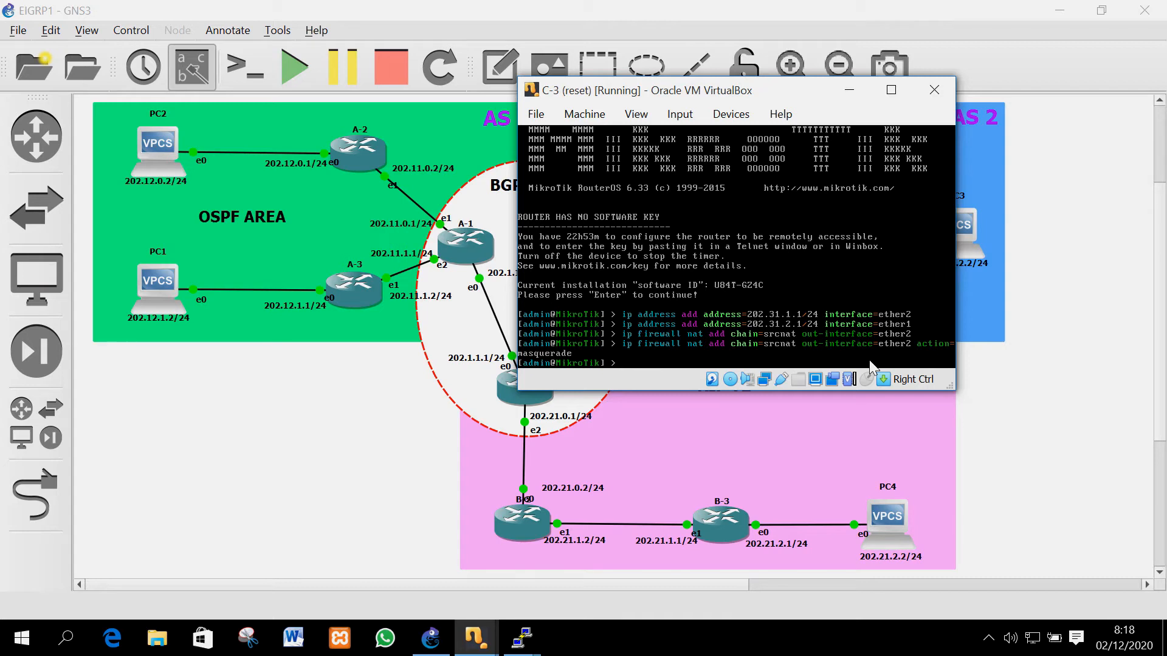
Add a default route via 202.31.1.2 and set DNS 8.8.8.8, 8.8.4.4 allowing remote requests
text(ip route)
text( add g)
key(BackSpace)
text(add gateway=202.31.1.2)
key(Return)
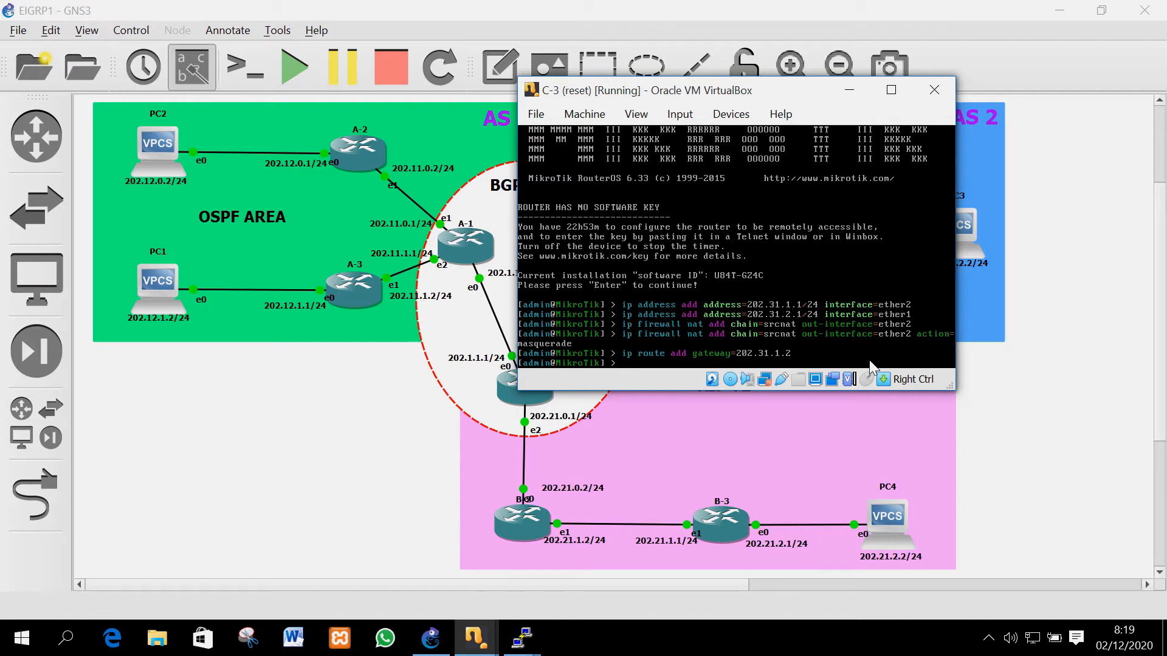
text(ip dns set servers=8.8.8.8,8.8.4.4 allow-remote-requests=)
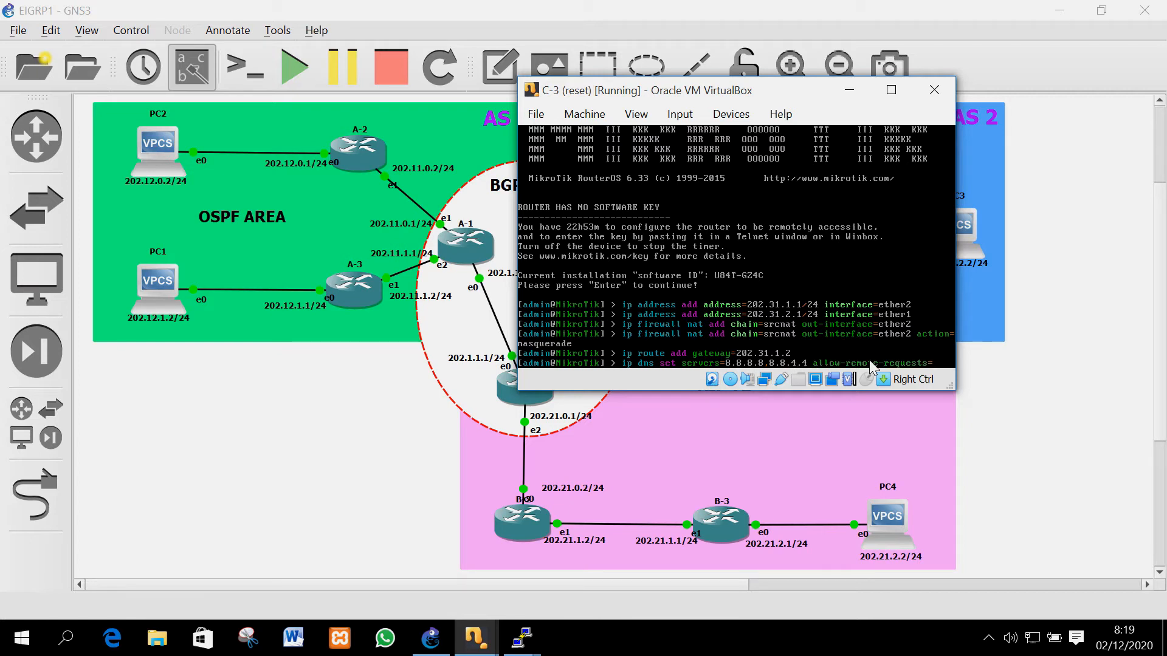
text(ye)
key(Return)
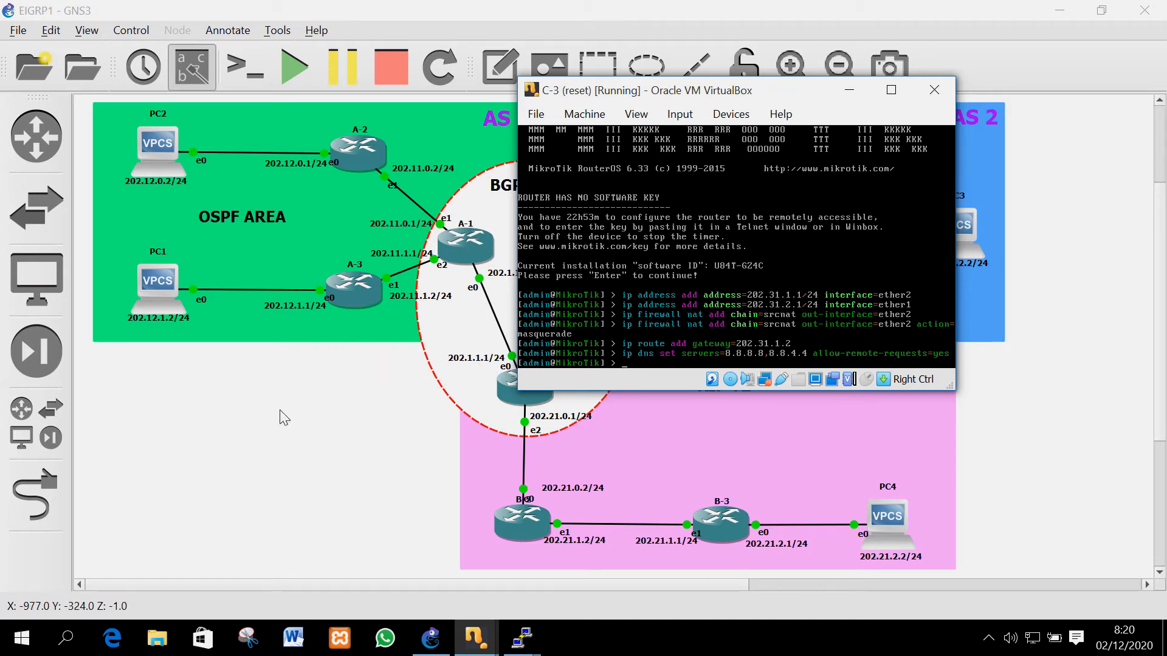
Hide the C-3 console and bring up router A-1's console
click(475, 639)
mouse_move(474, 638)
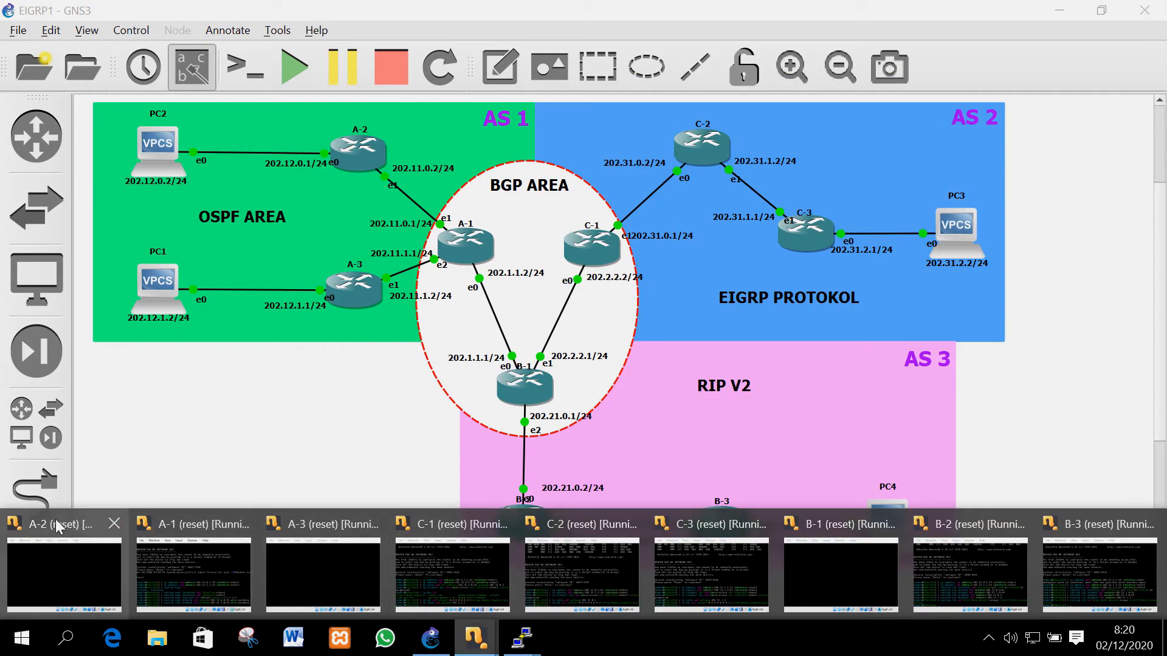
click(61, 565)
click(535, 430)
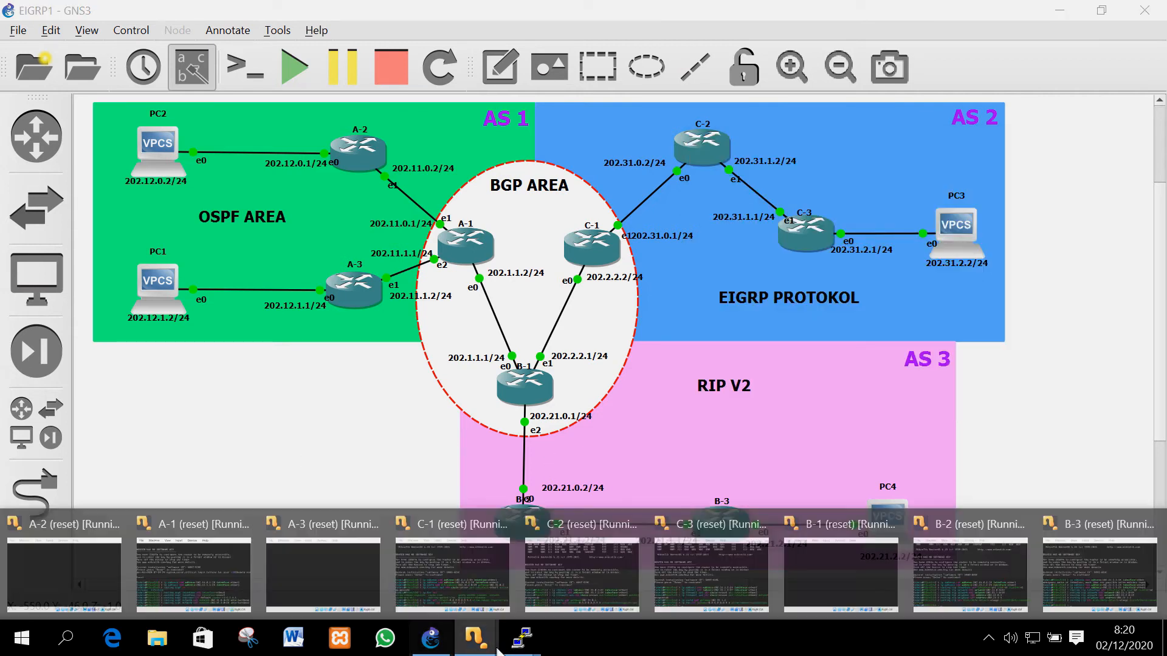
click(218, 580)
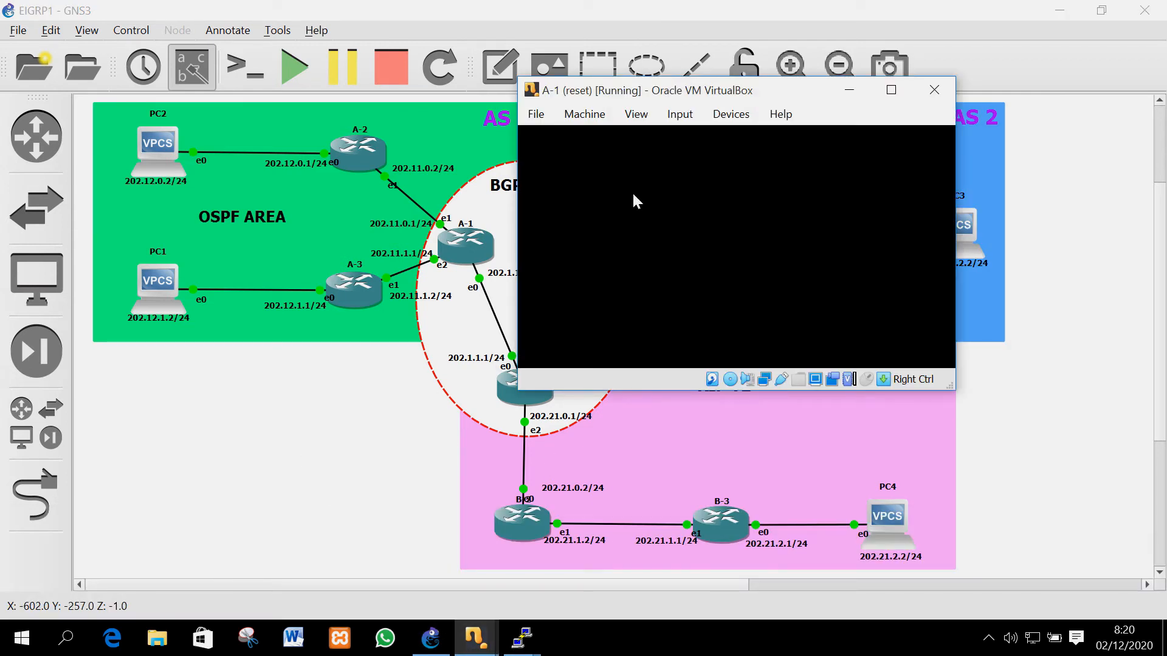
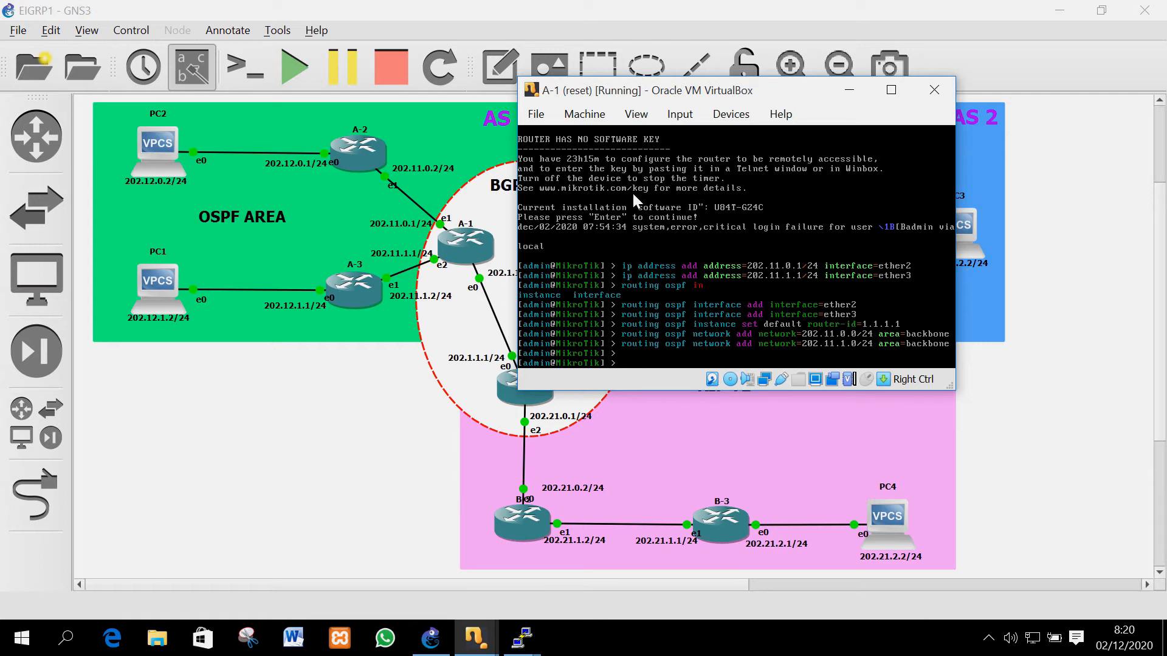
Assign address 202.1.1.2/24 to A-1's ether1
text(ip a)
text(add address=202.1.1.2/24 interface=ether1)
key(Return)
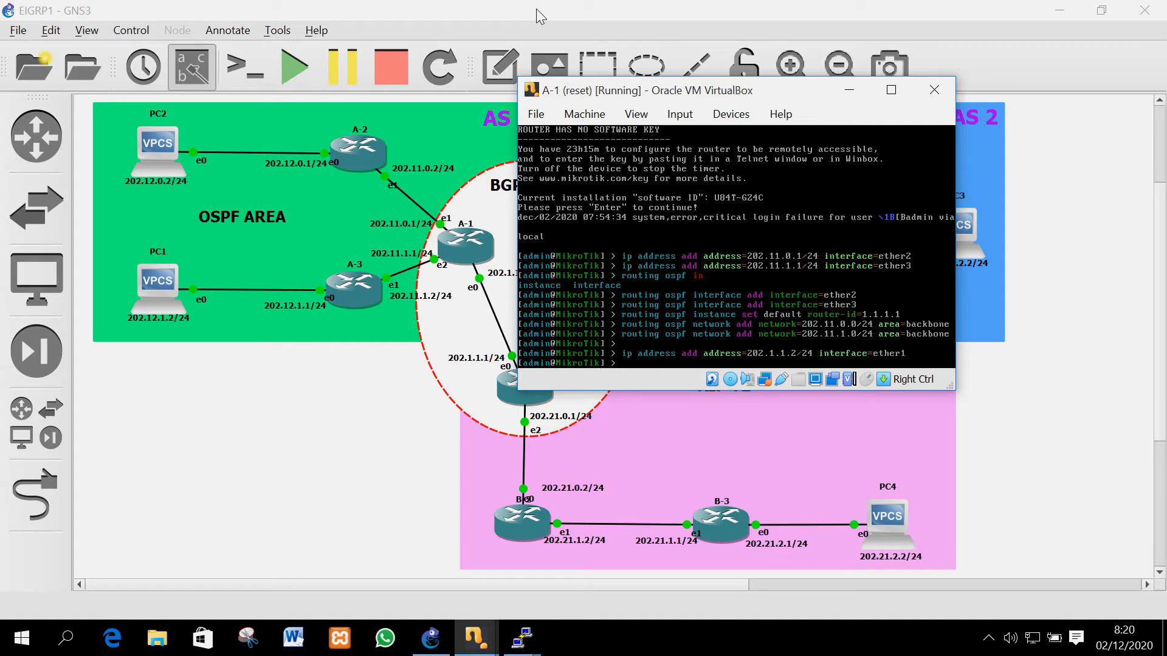
List A-1's OSPF instance settings and begin a redistribute-static change on instance 0
text(routing os)
key(BackSpace)
key(BackSpace)
key(BackSpace)
key(BackSpace)
key(BackSpace)
key(BackSpace)
key(BackSpace)
key(BackSpace)
key(BackSpace)
key(BackSpace)
key(BackSpace)
text(routing ospf)
key(BackSpace)
text(instance p)
key(Return)
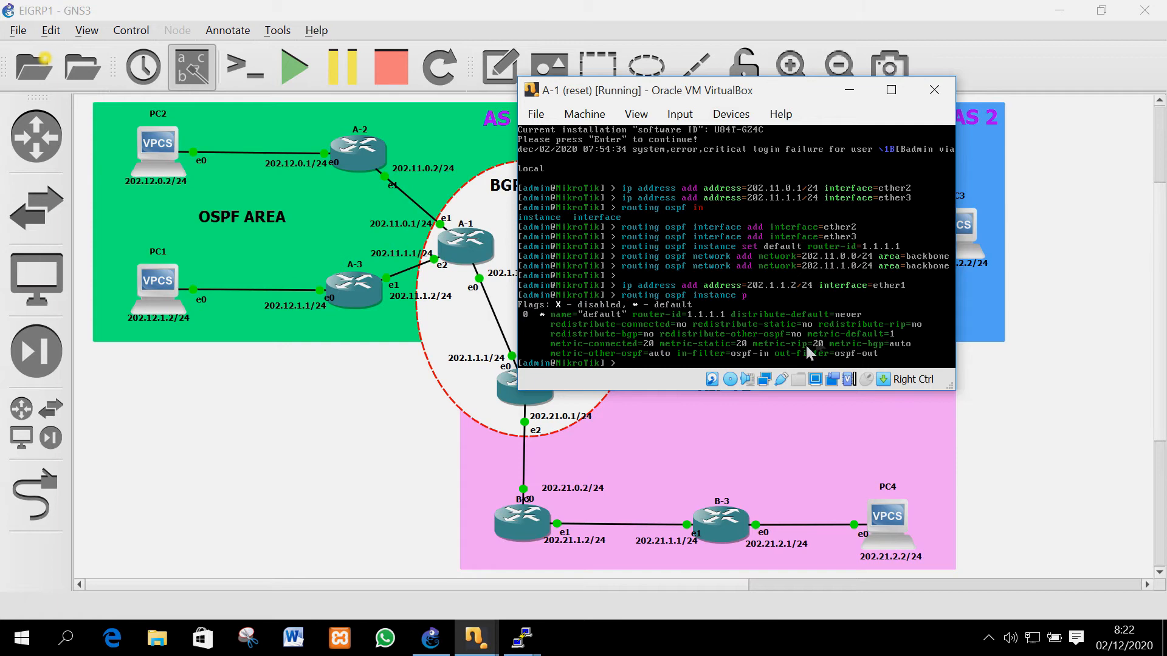
key(Up)
text(set numbers=0 redistribute-static=)
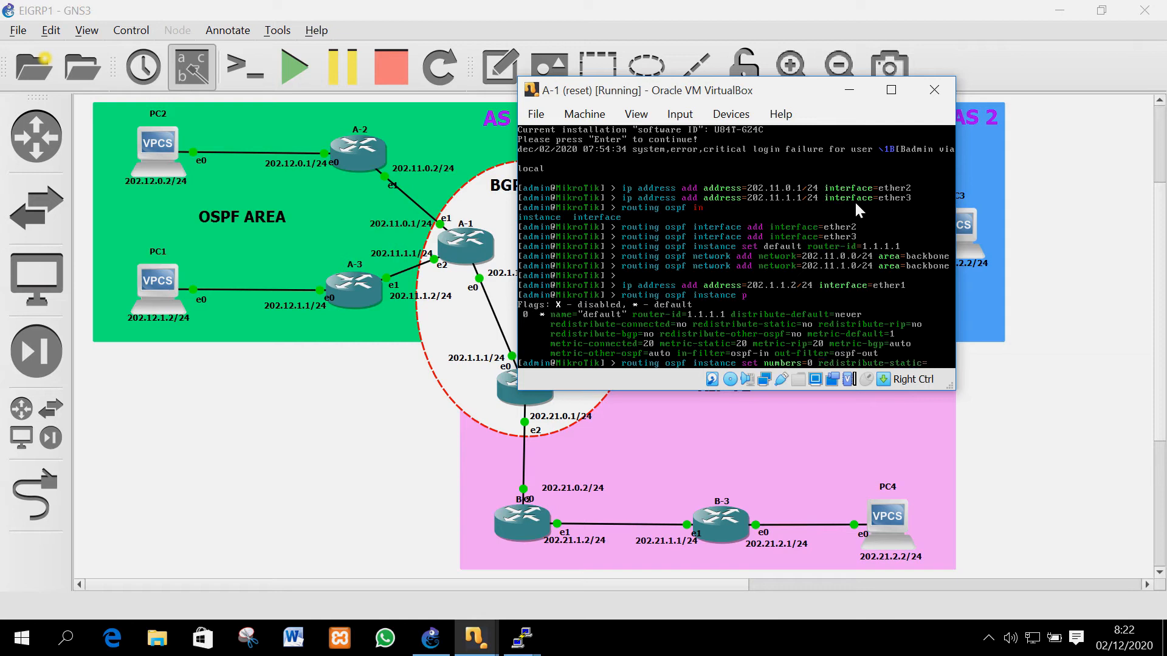
text(a)
Set A-1's OSPF instance 0 to redistribute static, RIP and BGP routes as as-type-1
key(Tab)
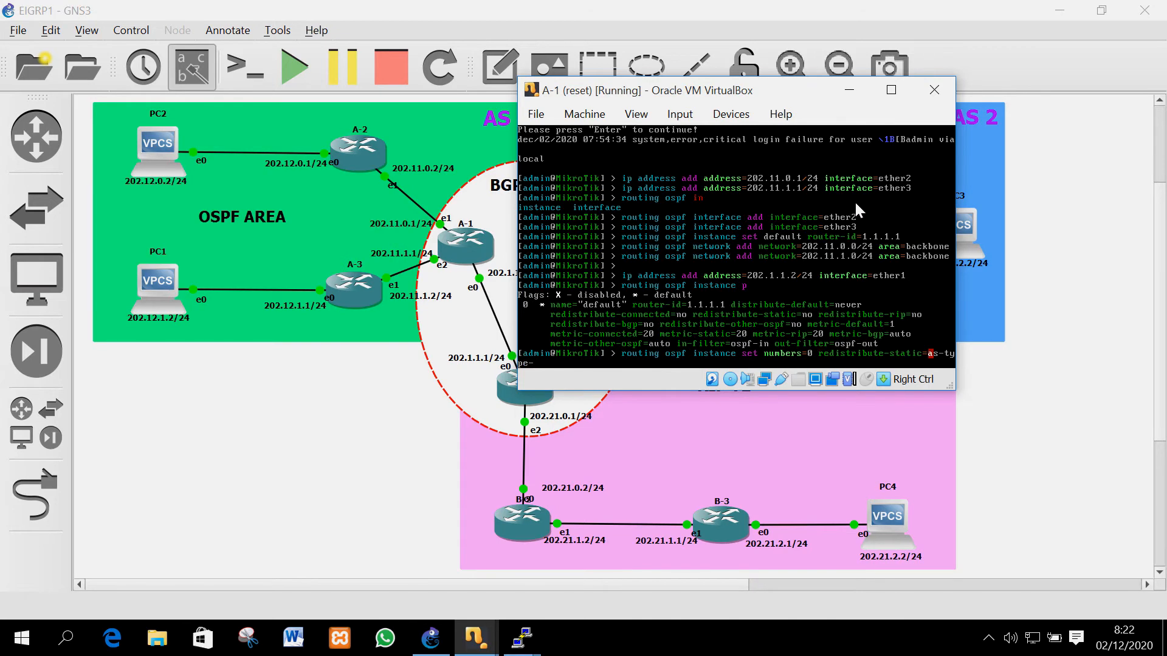
text(1 red)
key(Tab)
text(rip=as-type-1 red)
key(Tab)
text(bgp=as-type-1)
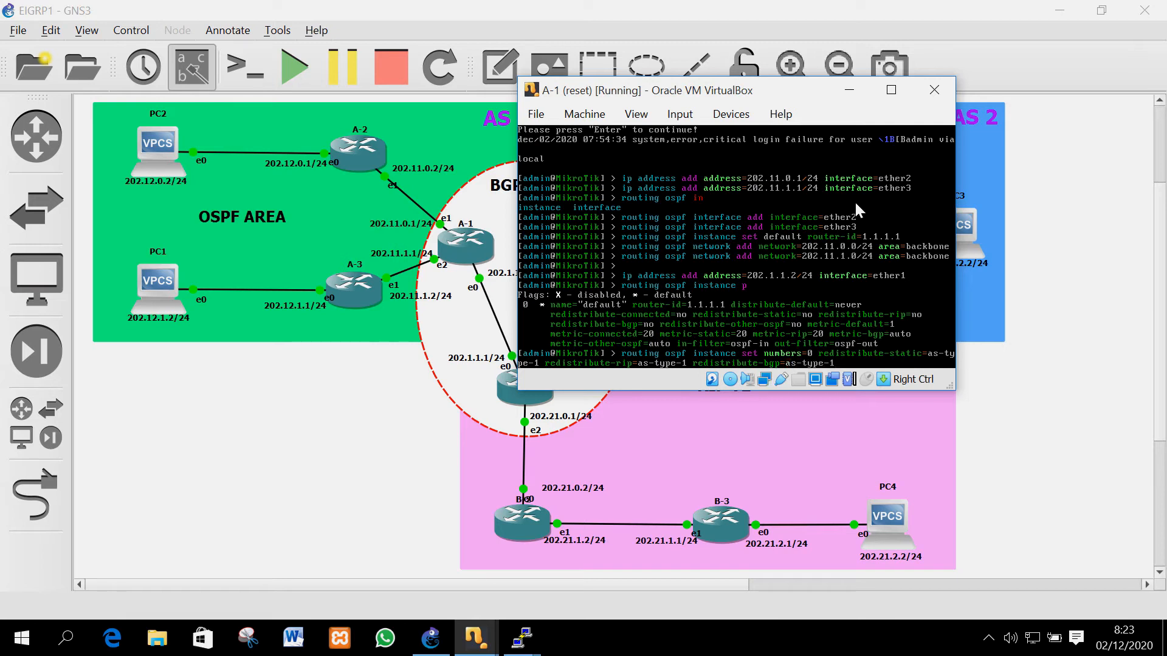
key(Return)
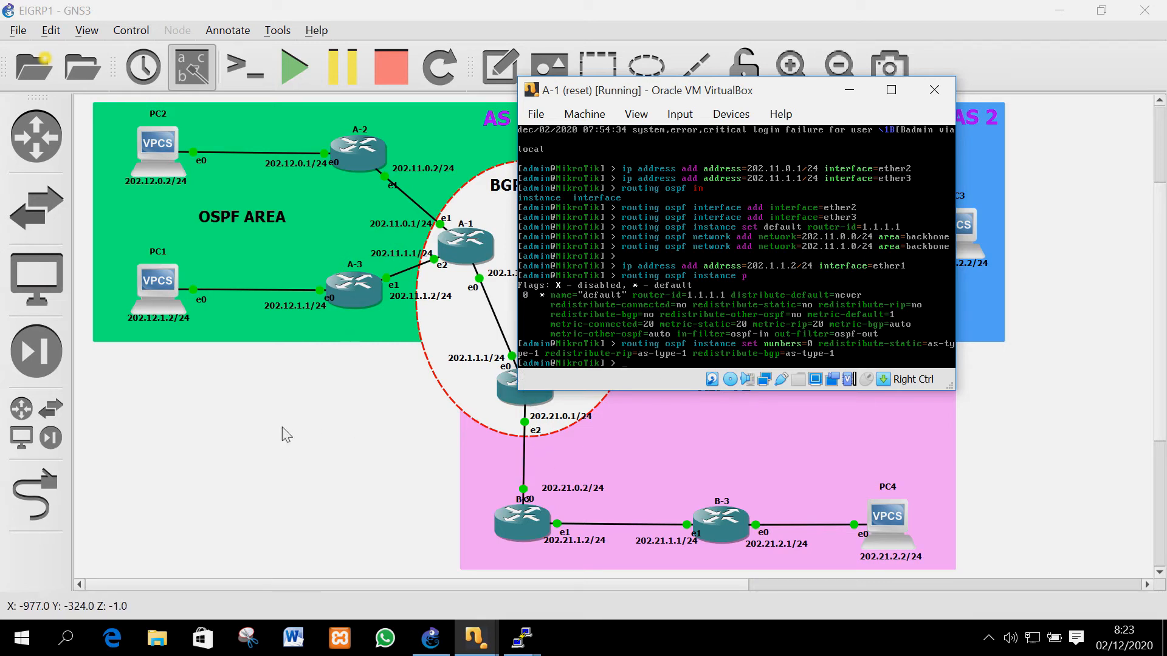
Bring up B-1's console and place it beside A-1's console
click(479, 635)
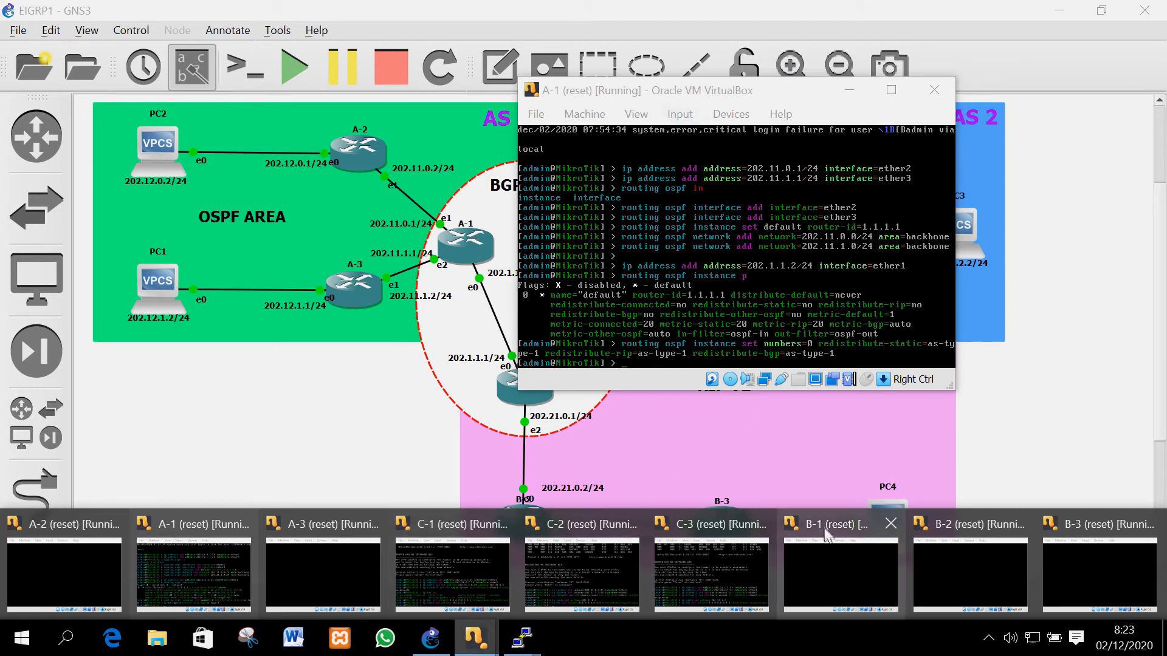
click(839, 565)
drag(554, 96, 696, 195)
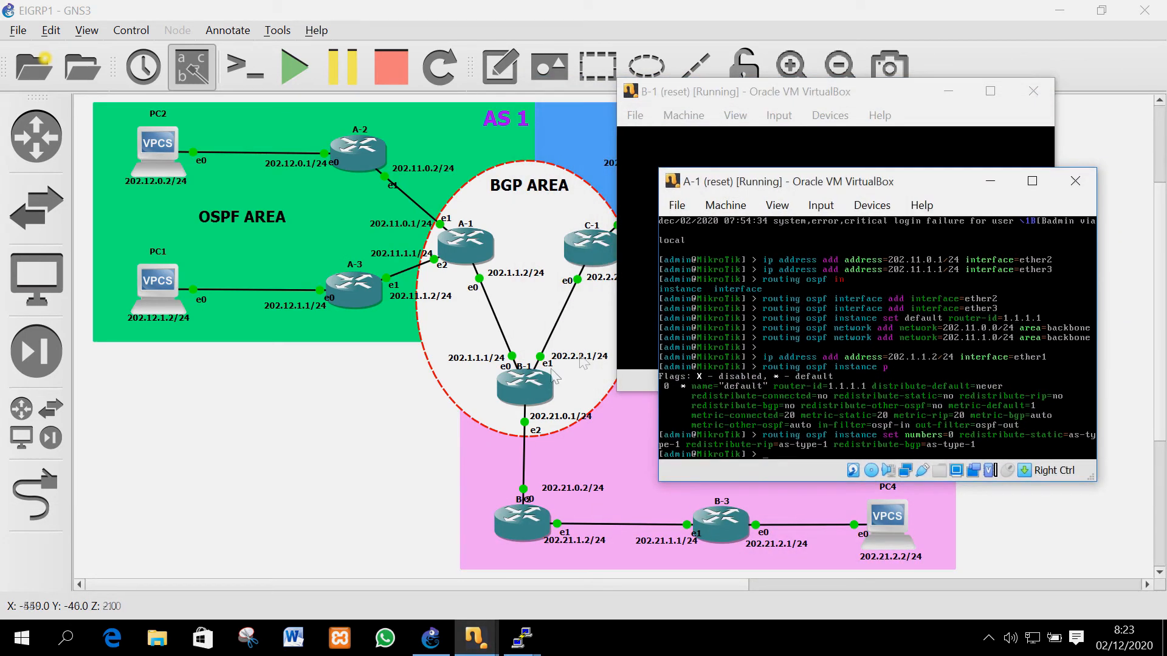
click(700, 100)
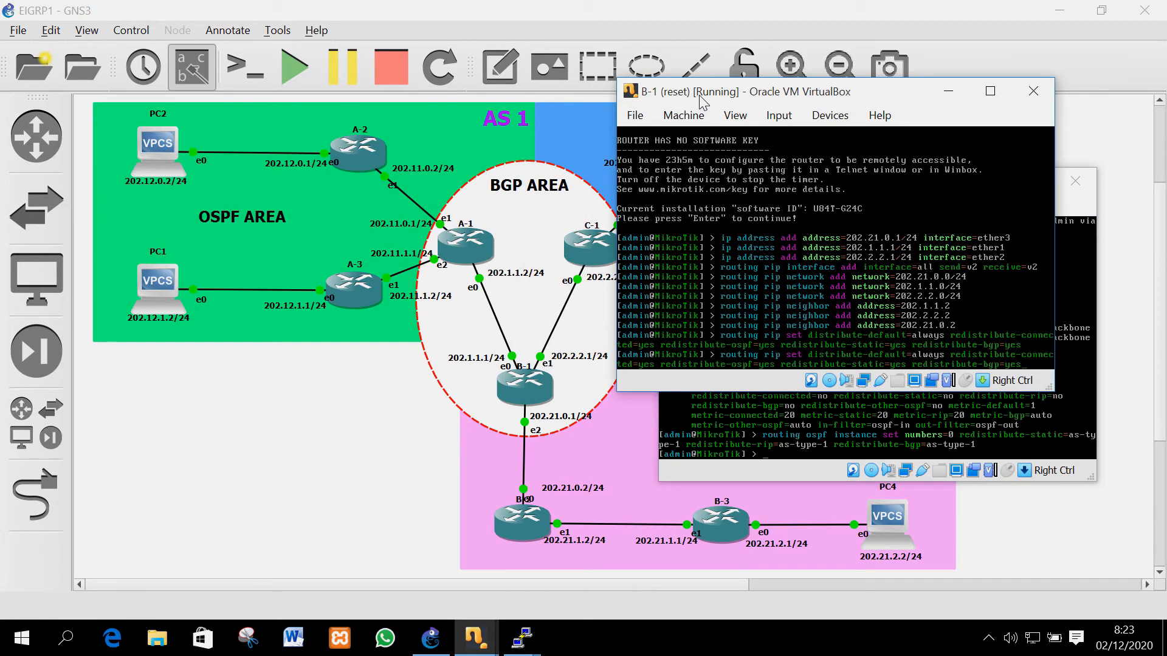
key(Up)
key(Down)
key(Up)
key(BackSpace)
key(BackSpace)
key(BackSpace)
key(BackSpace)
key(BackSpace)
key(BackSpace)
key(BackSpace)
key(BackSpace)
key(BackSpace)
key(BackSpace)
key(BackSpace)
key(BackSpace)
key(BackSpace)
key(BackSpace)
key(BackSpace)
key(BackSpace)
key(BackSpace)
key(BackSpace)
key(BackSpace)
key(BackSpace)
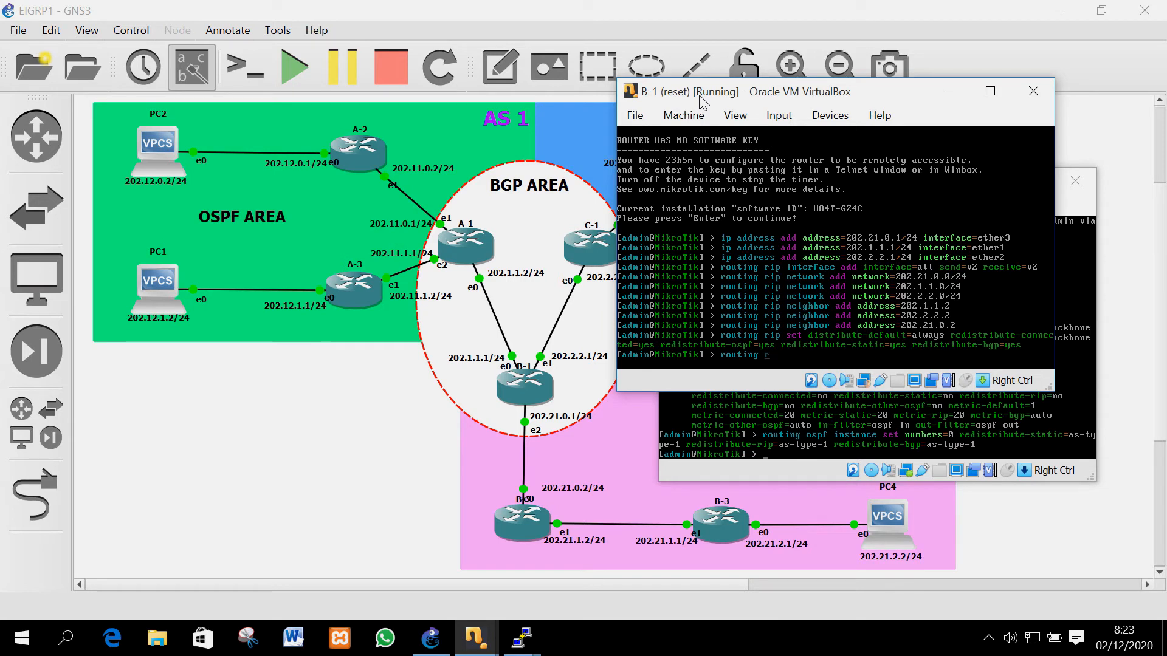
drag(660, 95, 817, 296)
drag(683, 190, 69, 137)
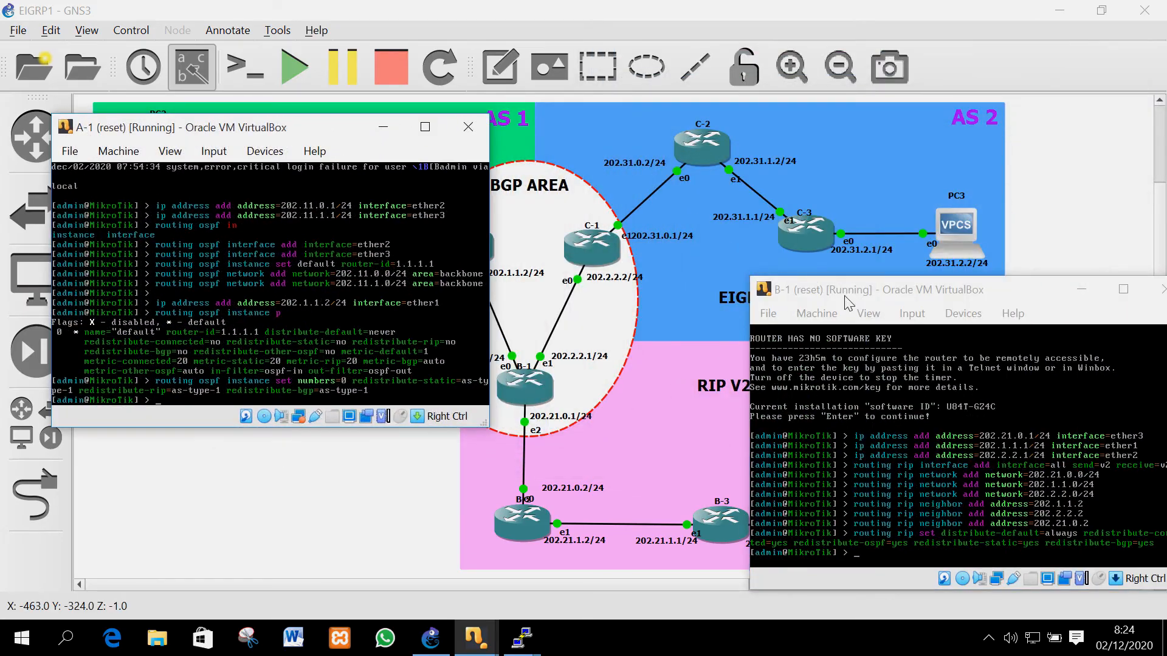
drag(849, 292, 710, 105)
Add C-1's console at the lower right, with B-1 on top and A-1 in focus
mouse_move(476, 638)
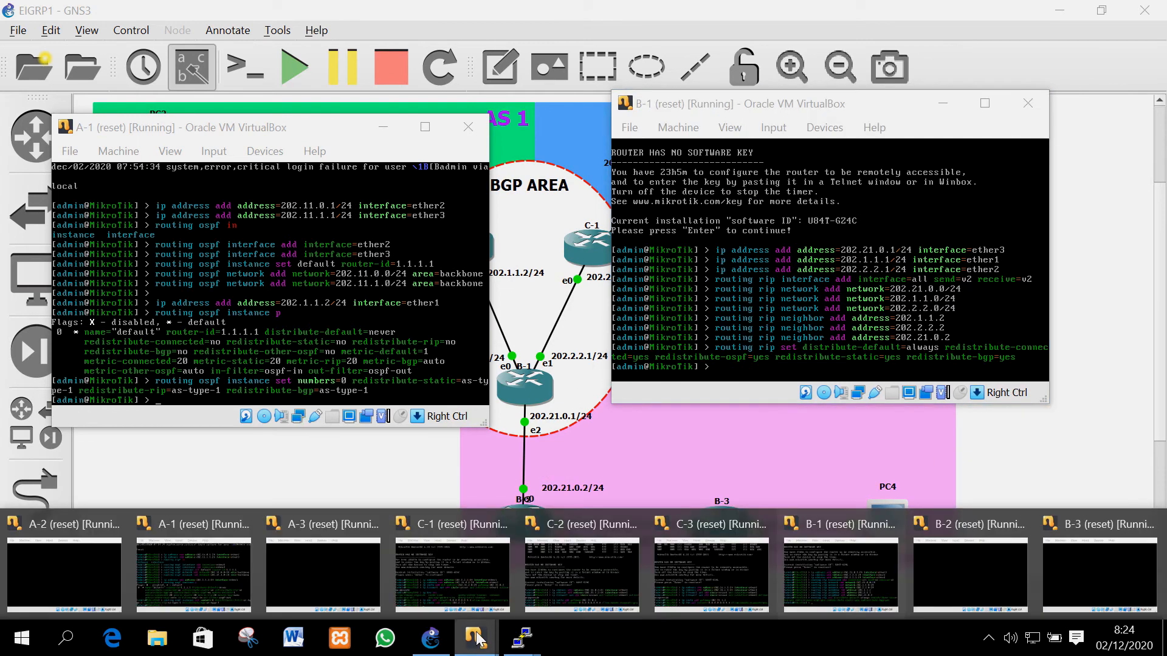
mouse_move(705, 557)
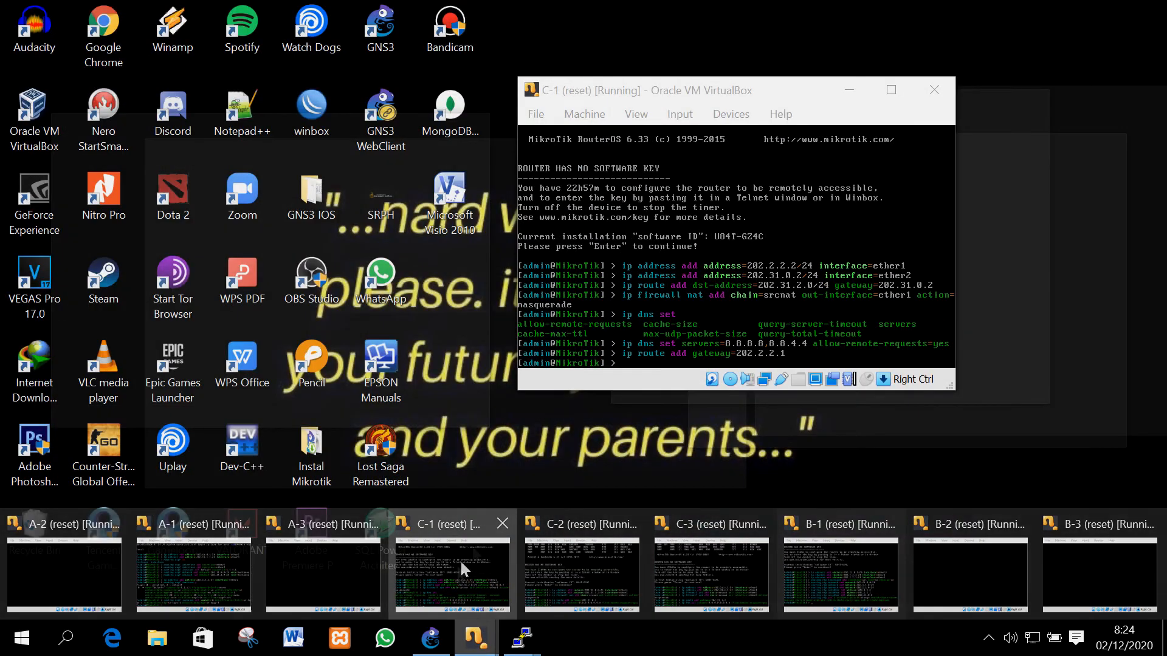
click(460, 560)
drag(737, 120, 880, 255)
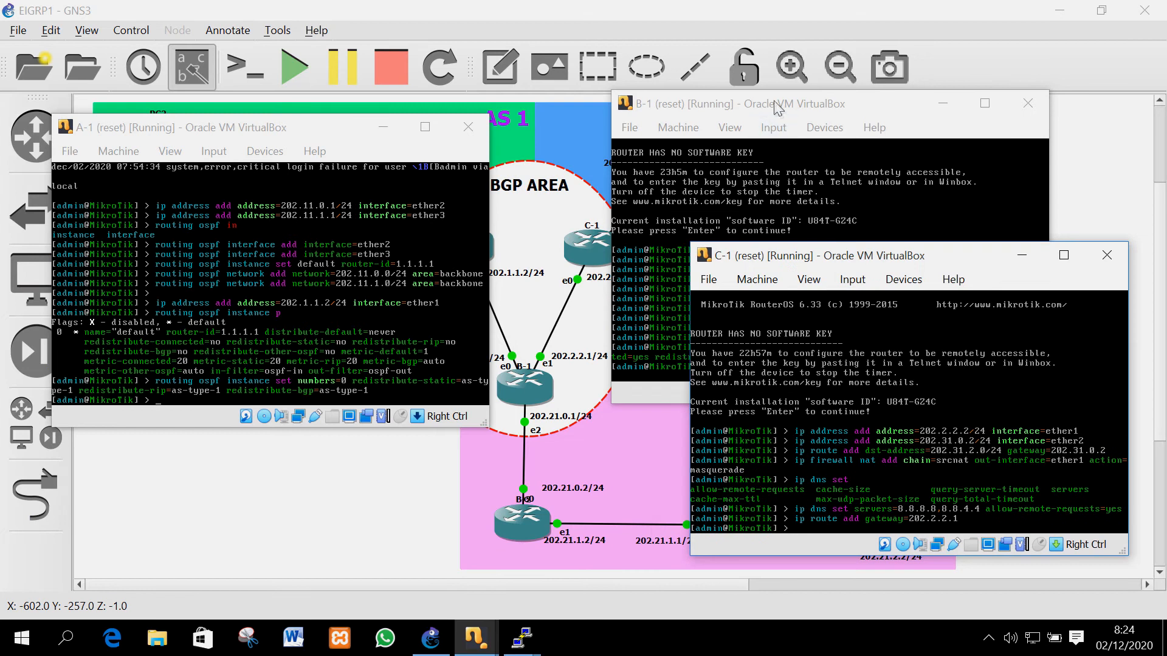
drag(772, 103, 776, 55)
drag(252, 127, 372, 64)
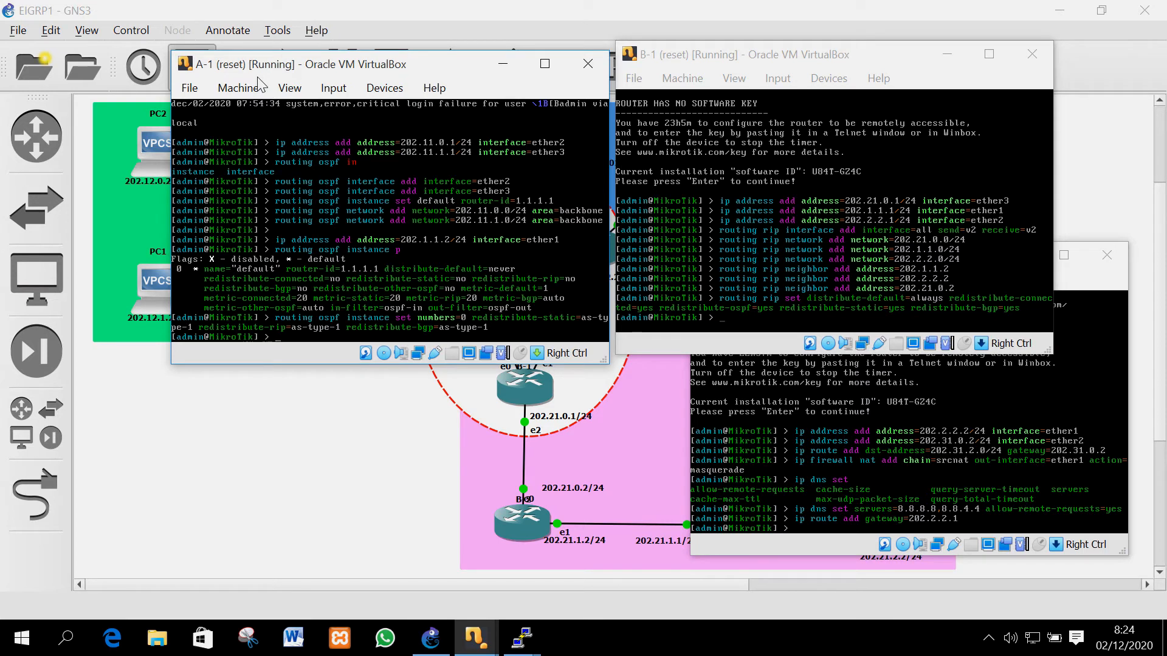
Set A-1's BGP instance 0 to AS 5758 with connected, static, RIP and other-BGP redistribution set to yes
text(routing)
text(bgp instance set numbers=0 as=)
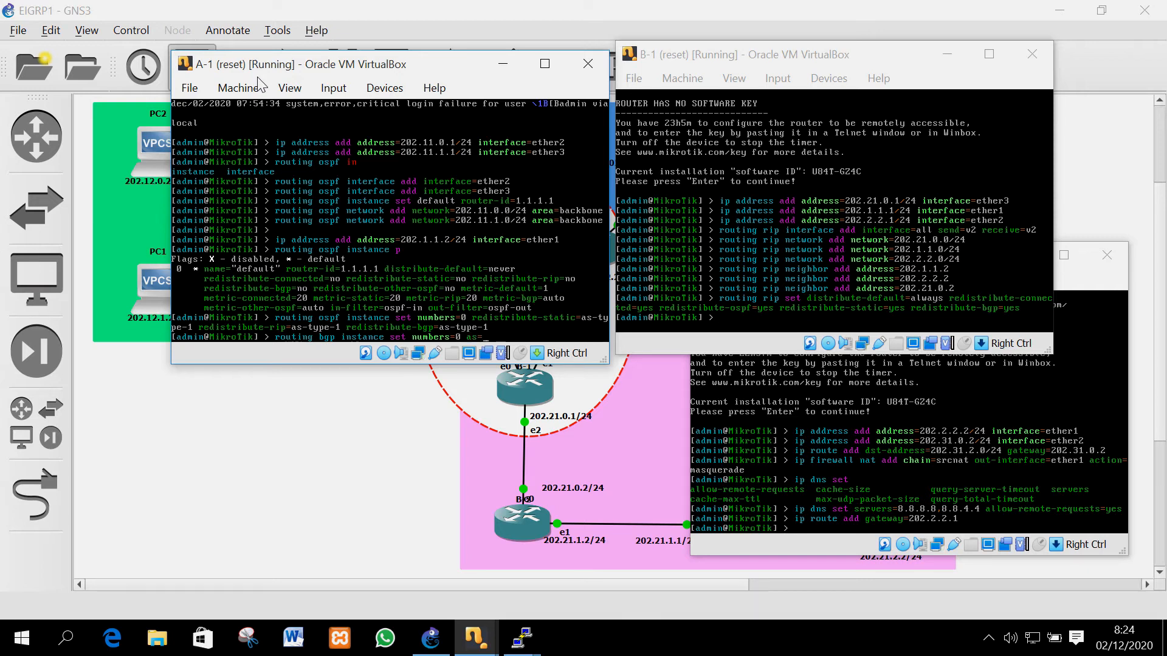
text(5758 red)
key(Tab)
text(c)
key(Tab)
text(y)
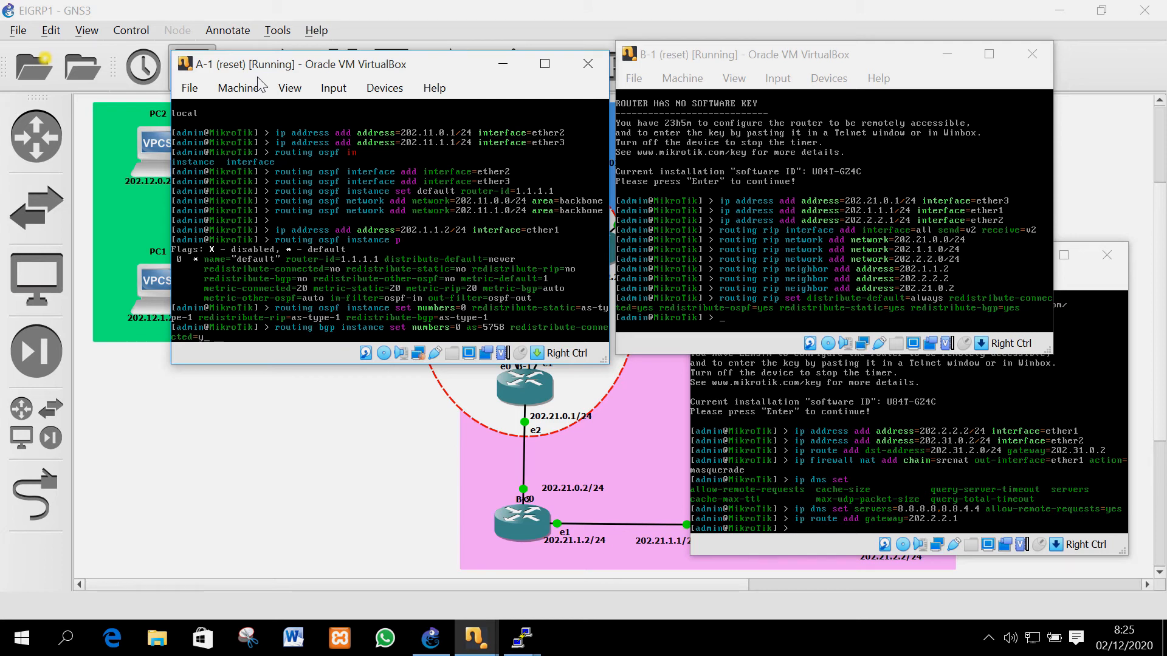
text(es red)
key(Tab)
text(s)
key(Tab)
text(yes)
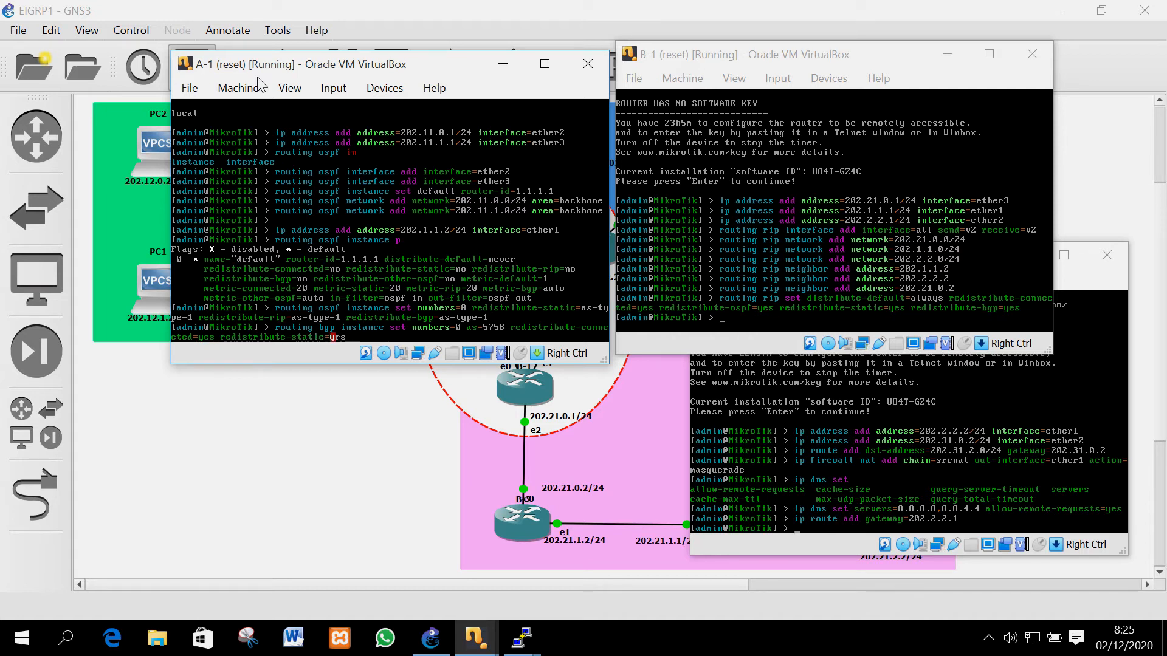
text( r)
key(Tab)
text(rip=yes red)
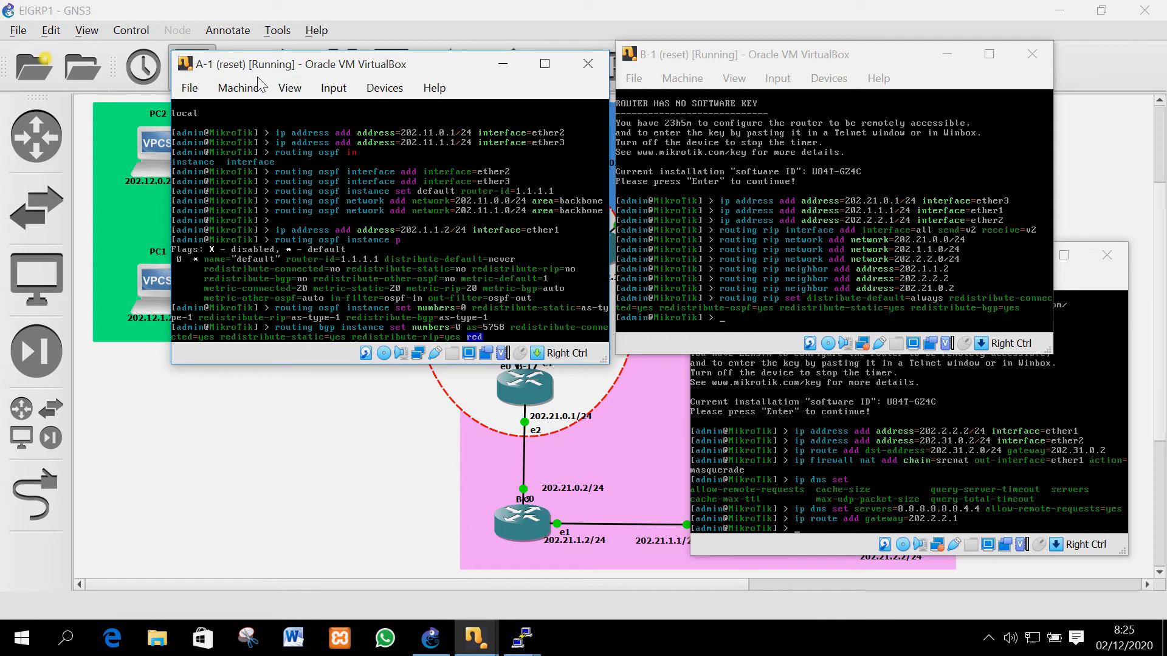
key(Tab)
text(o)
key(Tab)
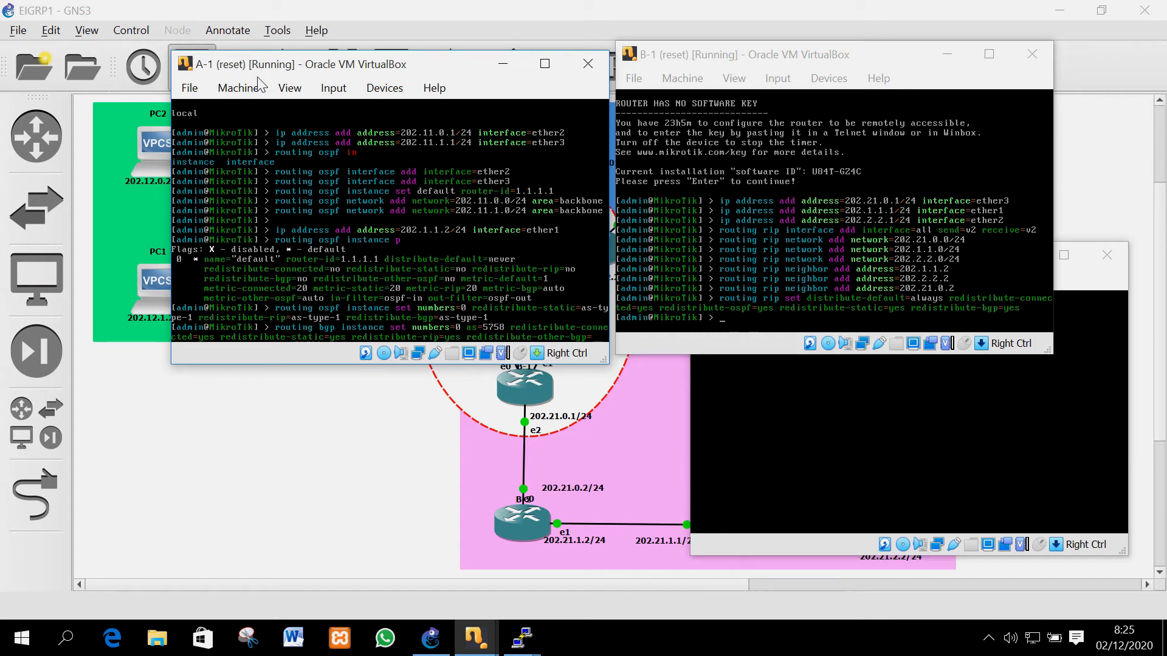
text(yes)
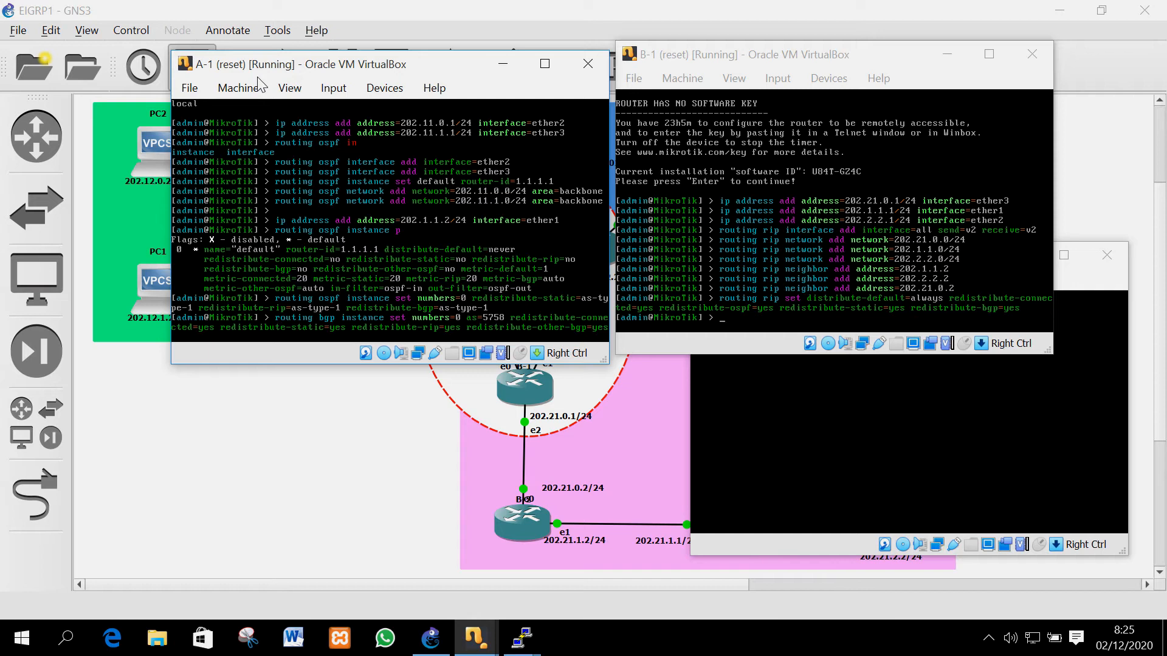
key(Return)
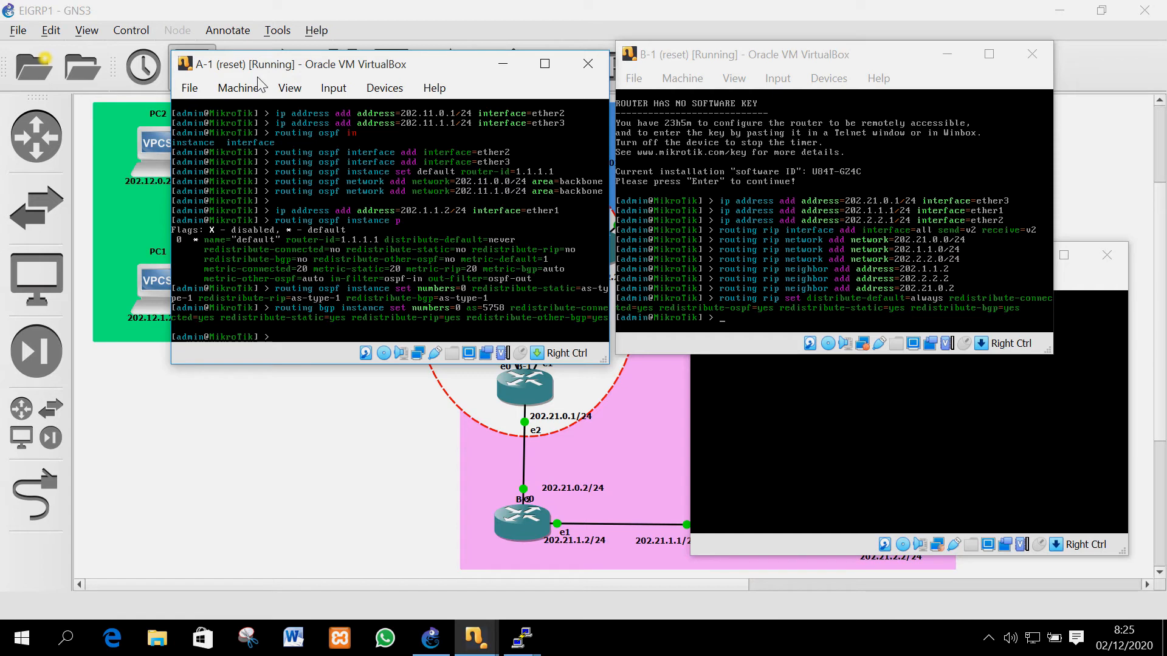
Add BGP peer 'jarkom' on A-1: instance default, remote-address 202.1.1.1, remote-as 5758
text(outing bg)
text(p)
text( advertisements)
key(BackSpace)
key(BackSpace)
key(BackSpace)
key(BackSpace)
key(BackSpace)
key(BackSpace)
key(BackSpace)
key(BackSpace)
key(BackSpace)
key(BackSpace)
key(BackSpace)
key(BackSpace)
text(peer add name=jarkom)
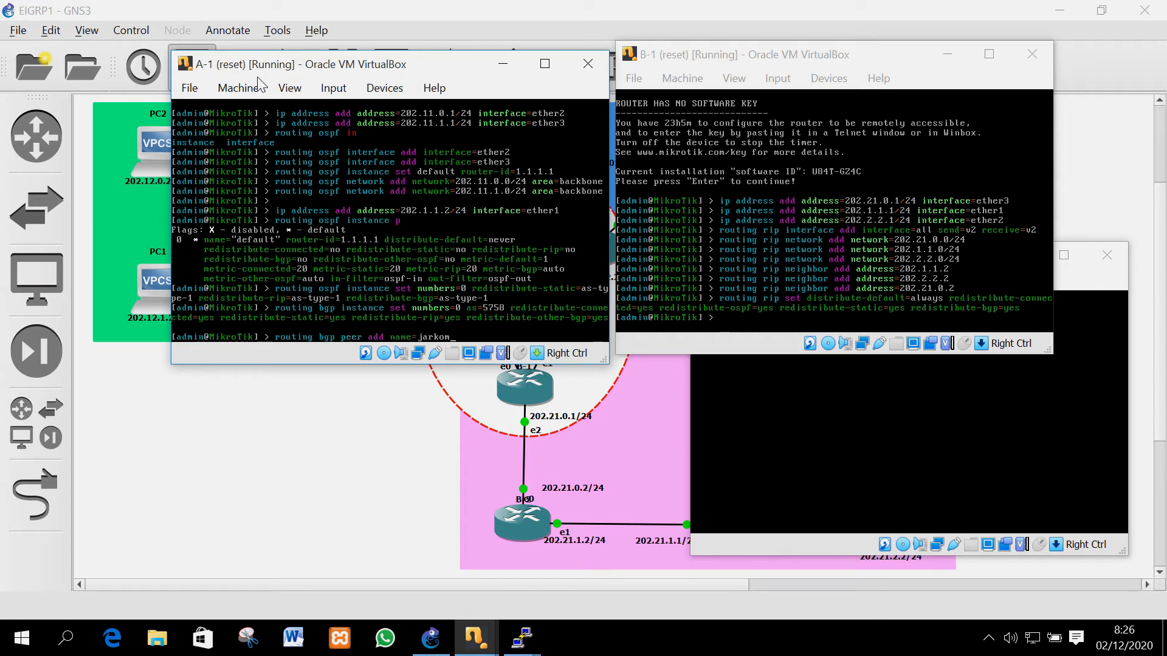
key(BackSpace)
text(instance=default remote-ad)
key(Tab)
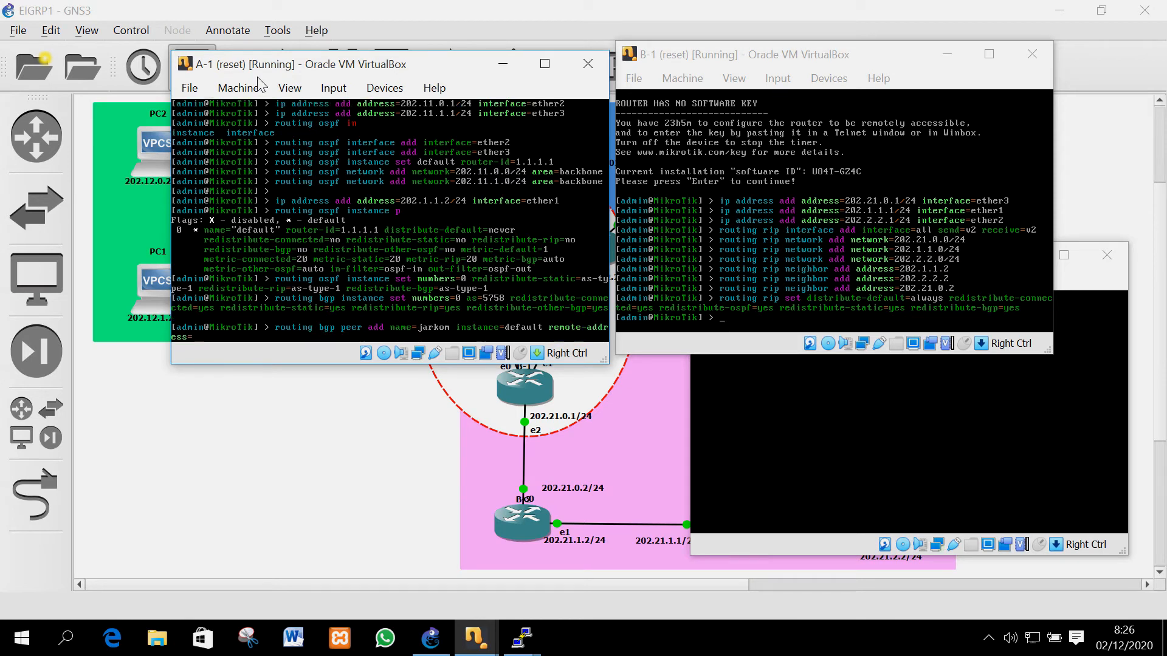
text(202.1.1.1 remote-as=5758)
key(Return)
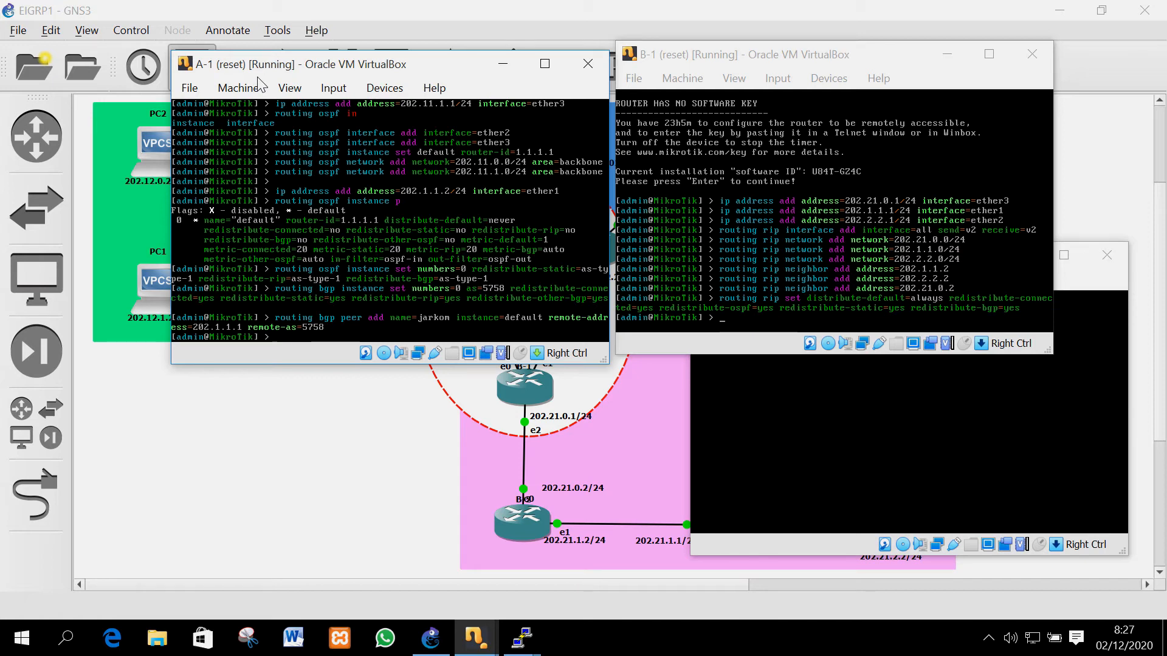
Set B-1's BGP instance 0 to AS 5758, redistributing connected, static, OSPF, RIP and other-BGP routes
click(835, 411)
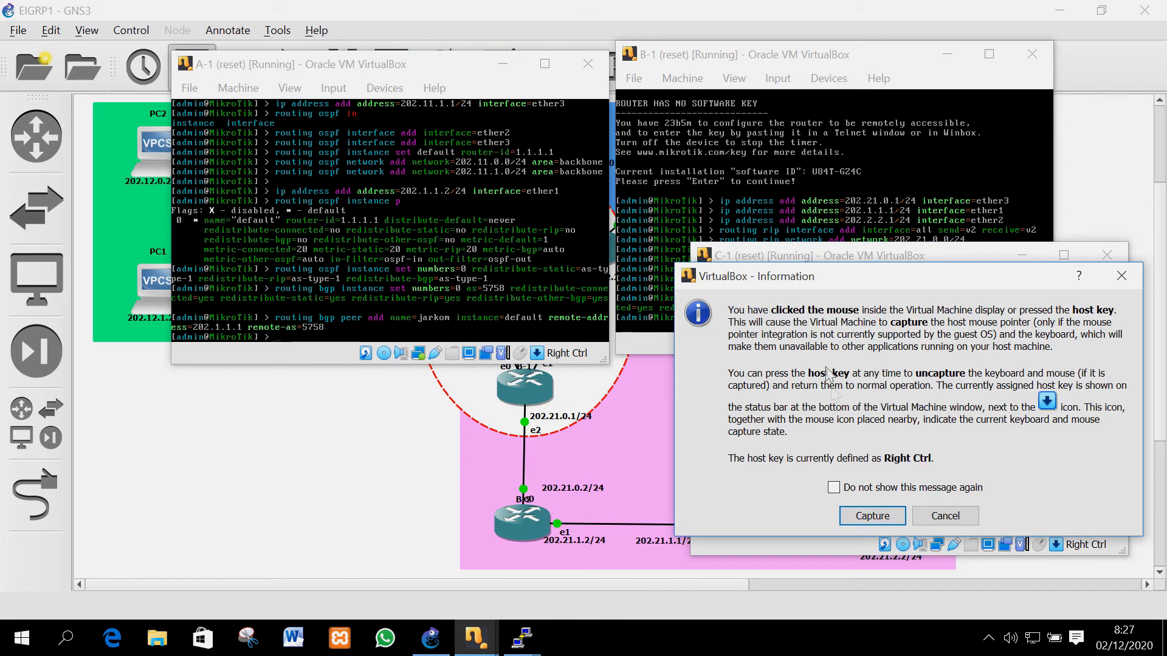
click(945, 516)
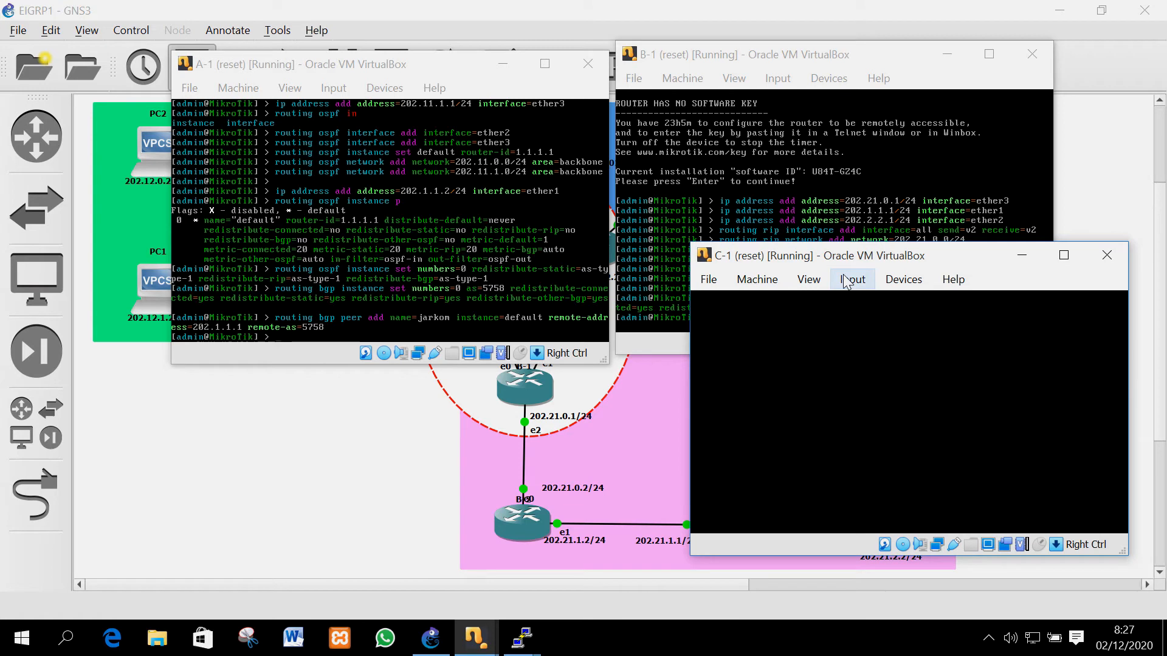
click(777, 63)
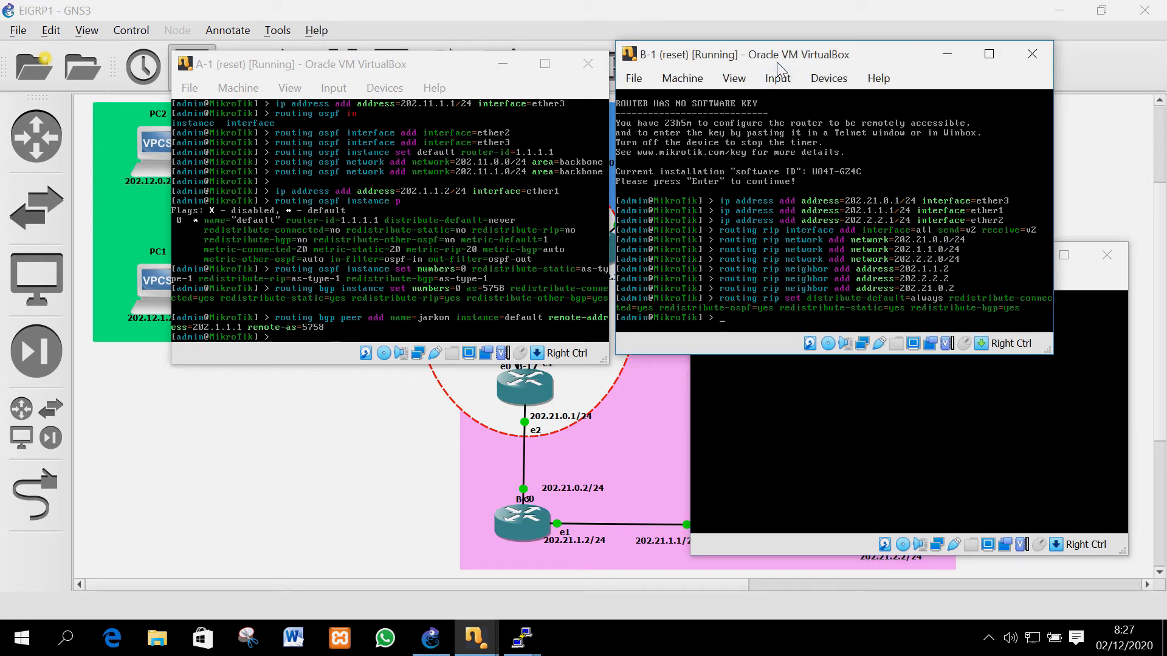
text(routing bgp instance set n)
key(Tab)
text(0 as=5758)
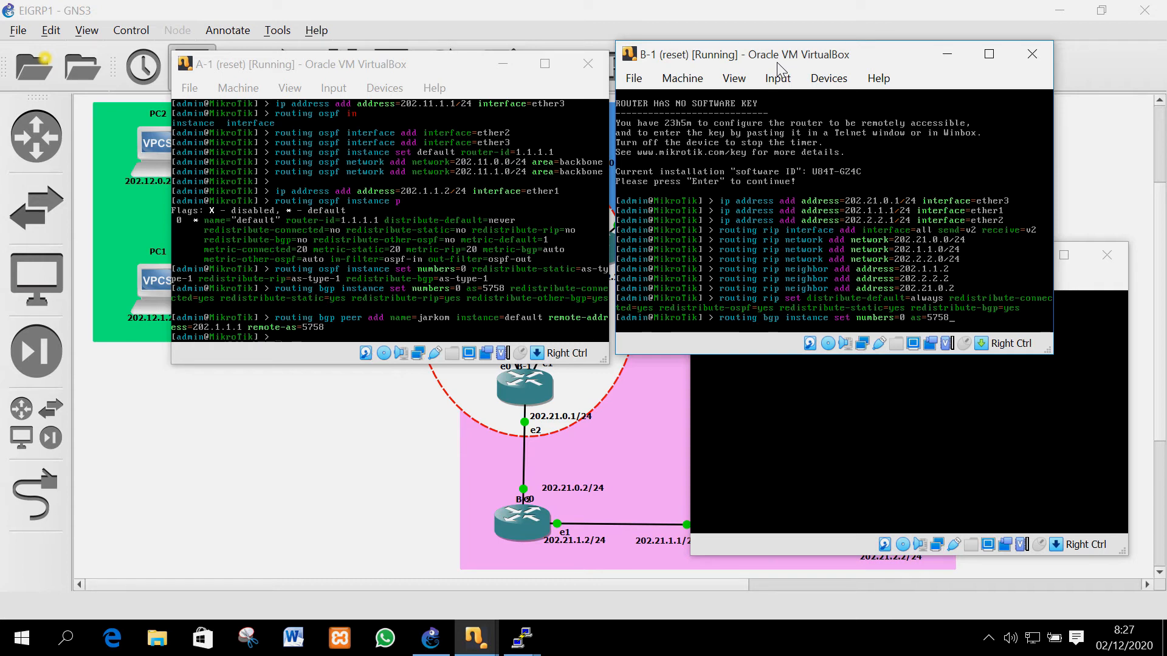
text( redistribute-connected=yes)
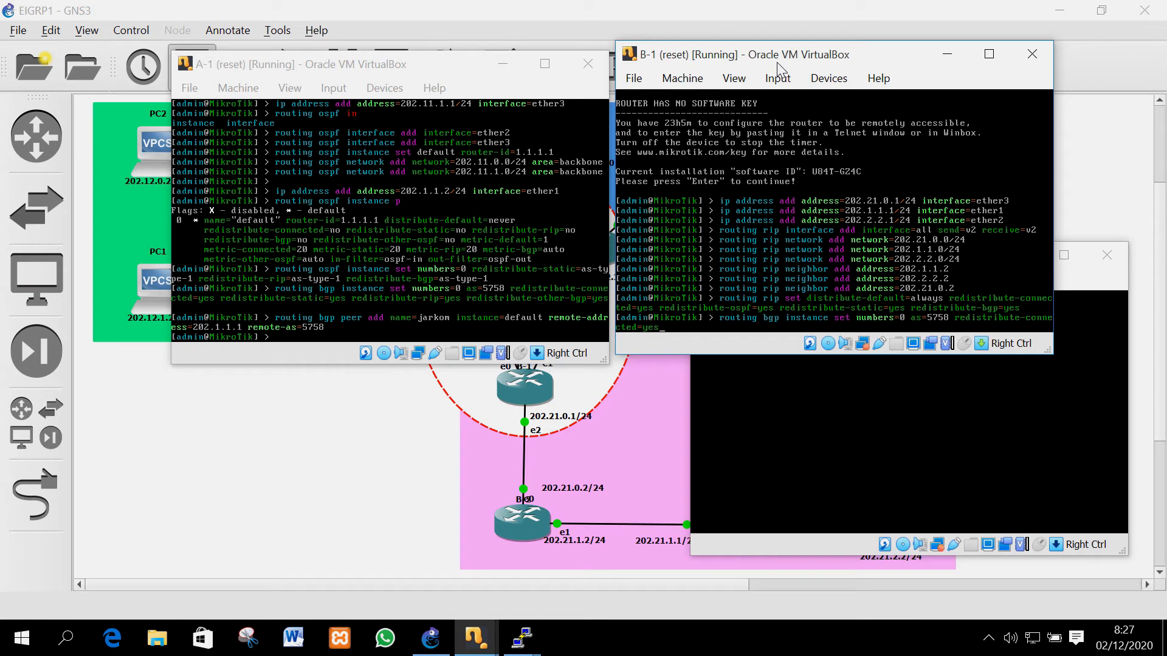
text( redistribute-static=yes redistribute-)
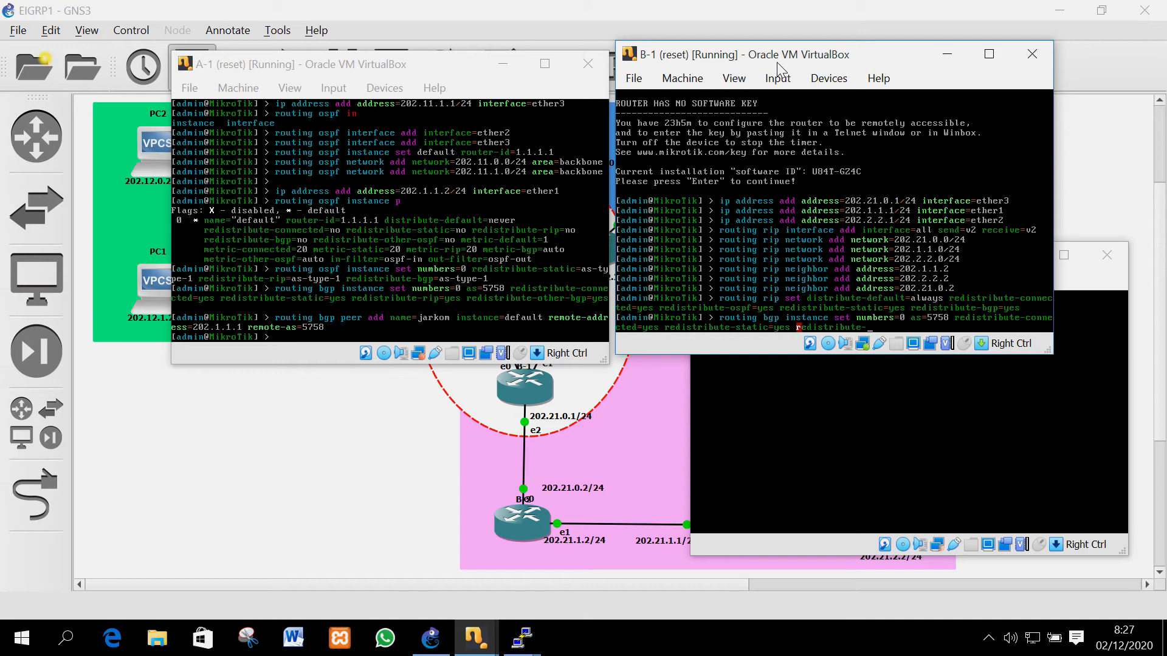
text(ospf=yes redistribute-)
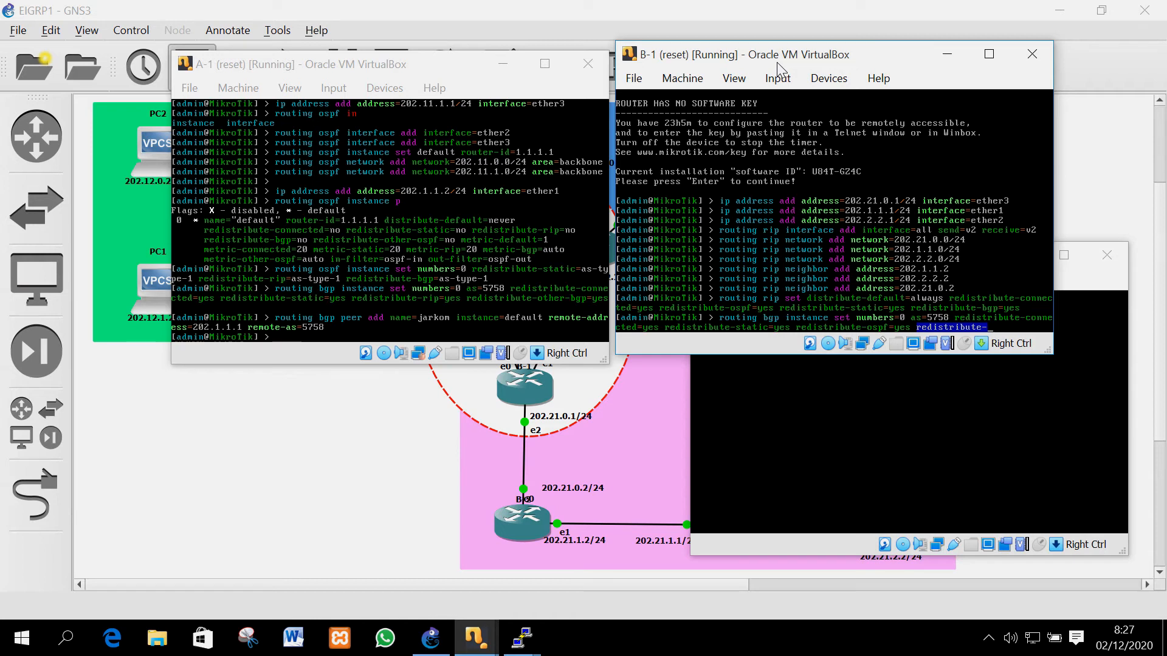
text(rip=yes redistribute-other-bgp=)
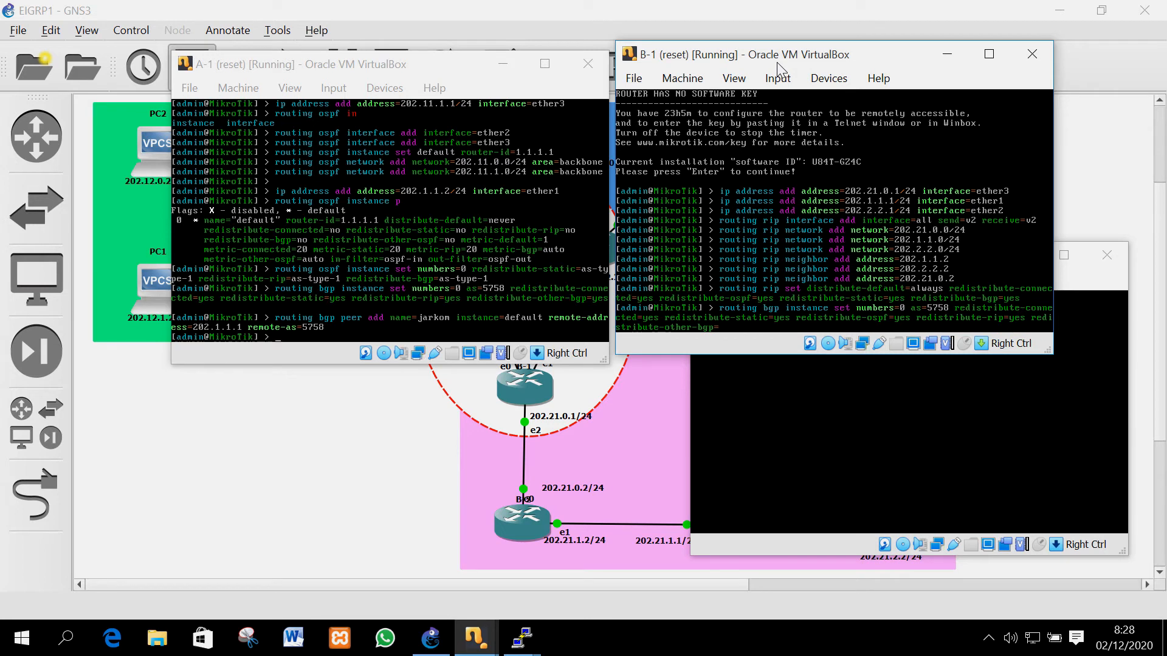
text(yes)
key(Return)
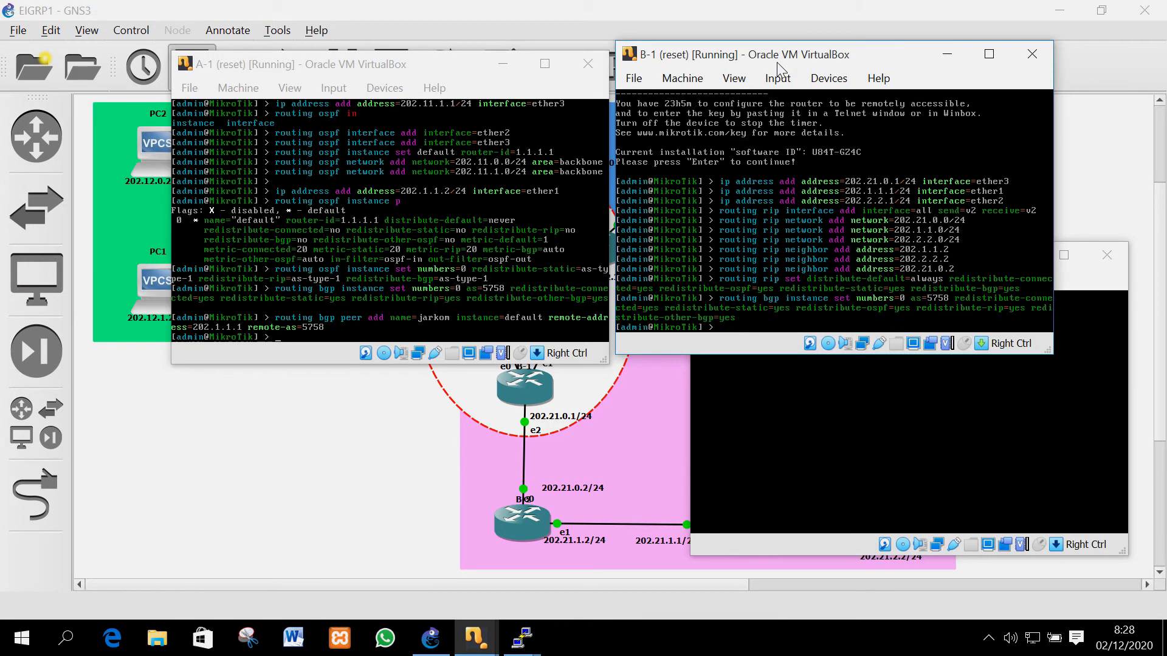
Add B-1 BGP peer 'jarkom' toward 202.1.1.2, remote AS 5758, instance default
text(routing bgp peer add nama)
key(BackSpace)
text(e=jarkom instance=default  )
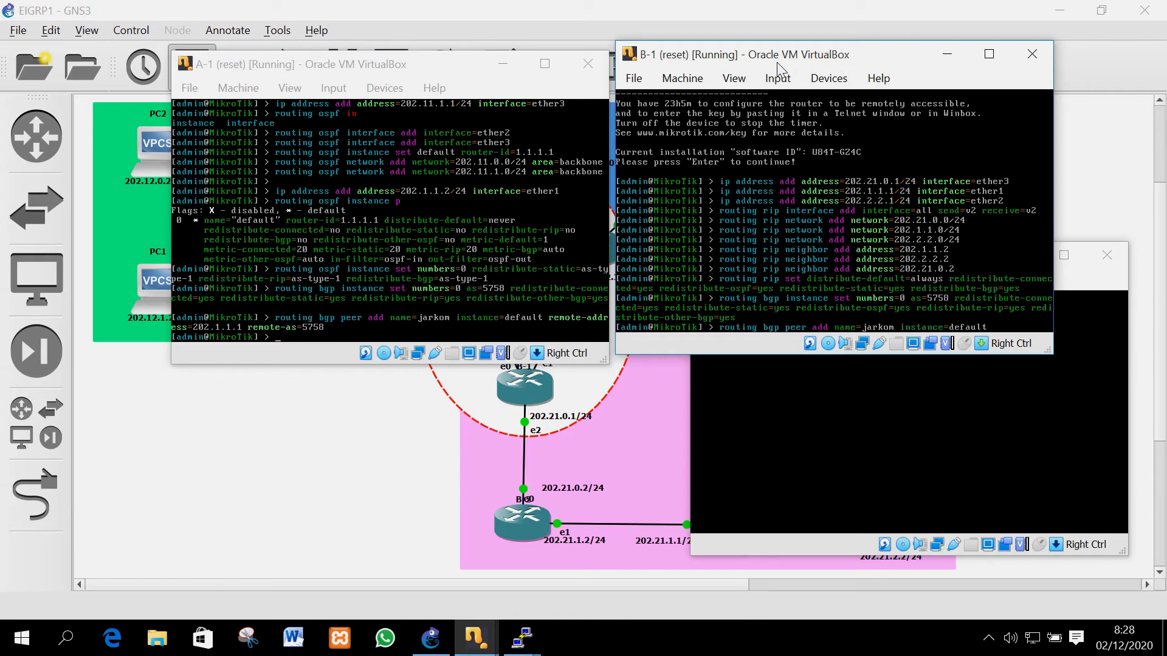
text(remote-address=)
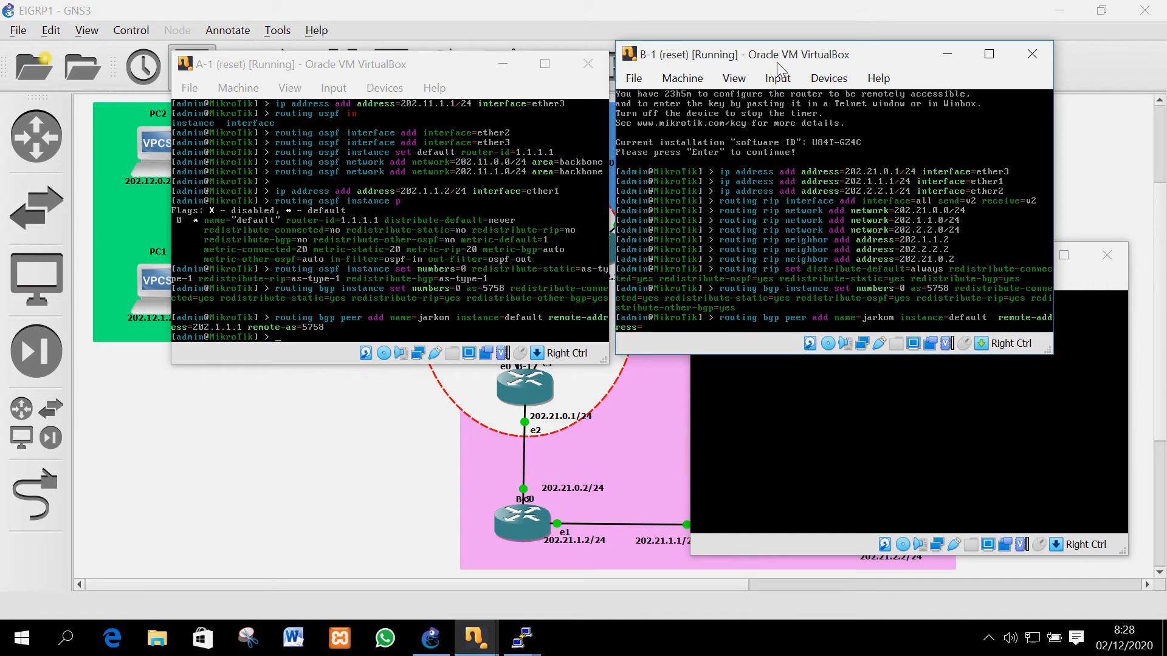
text(202.1.1.2 remote-as=5758)
key(Return)
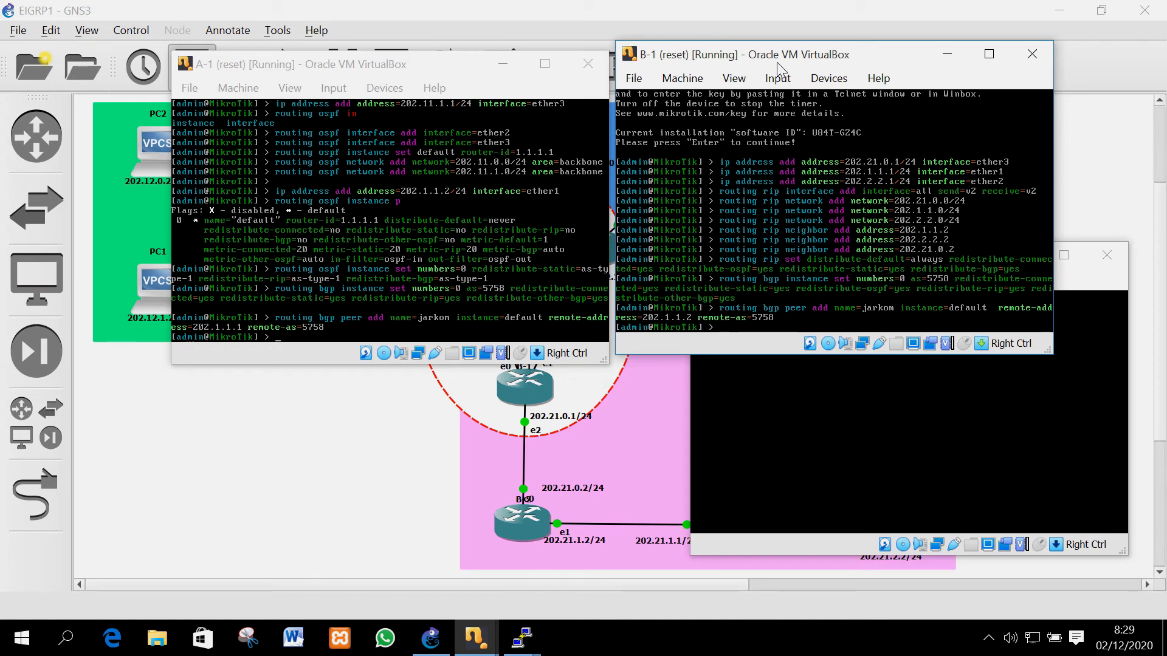
click(223, 449)
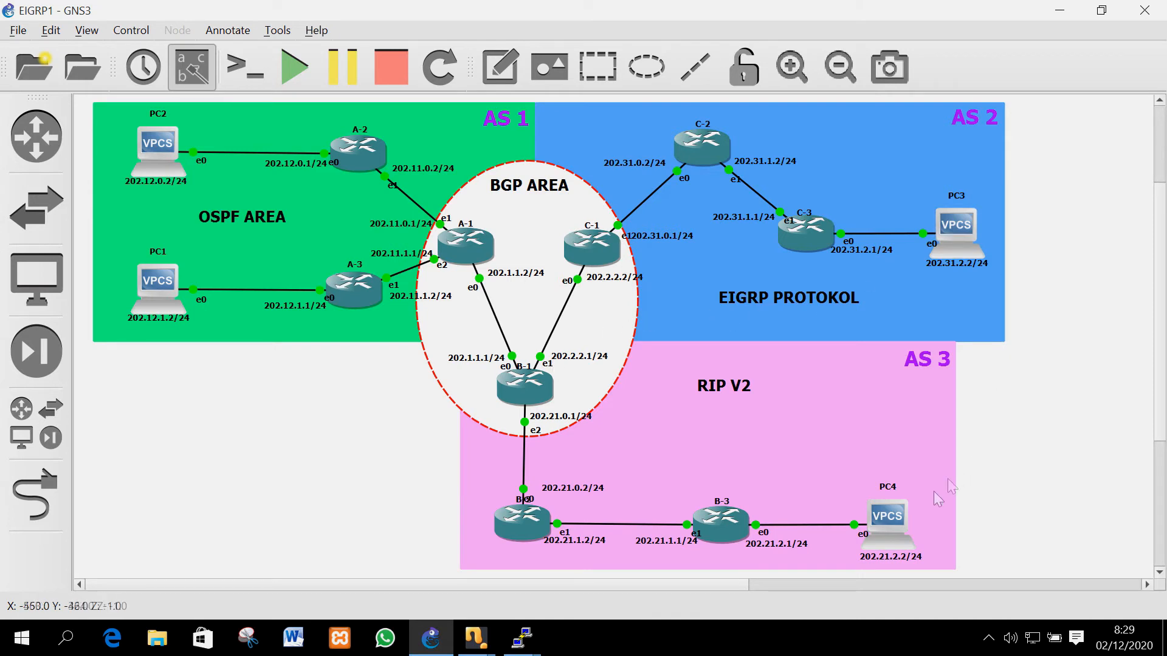
Give PC4 IP 202.21.2.2/24 with gateway 202.21.2.1 and save it to startup
double_click(894, 526)
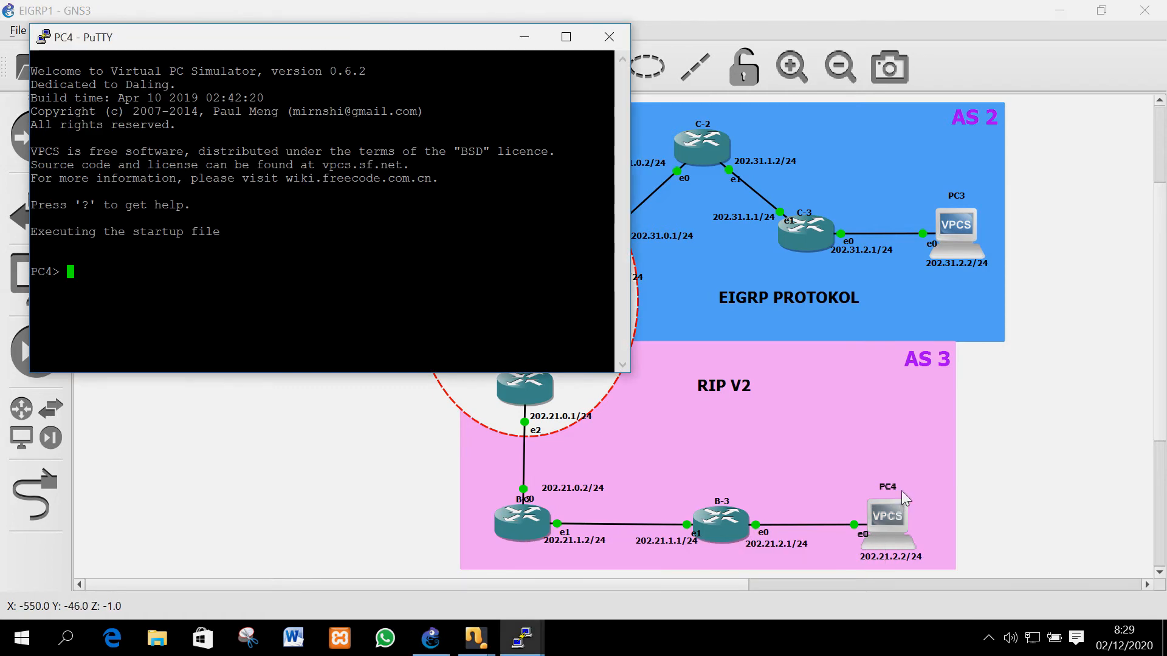
text(ip 2)
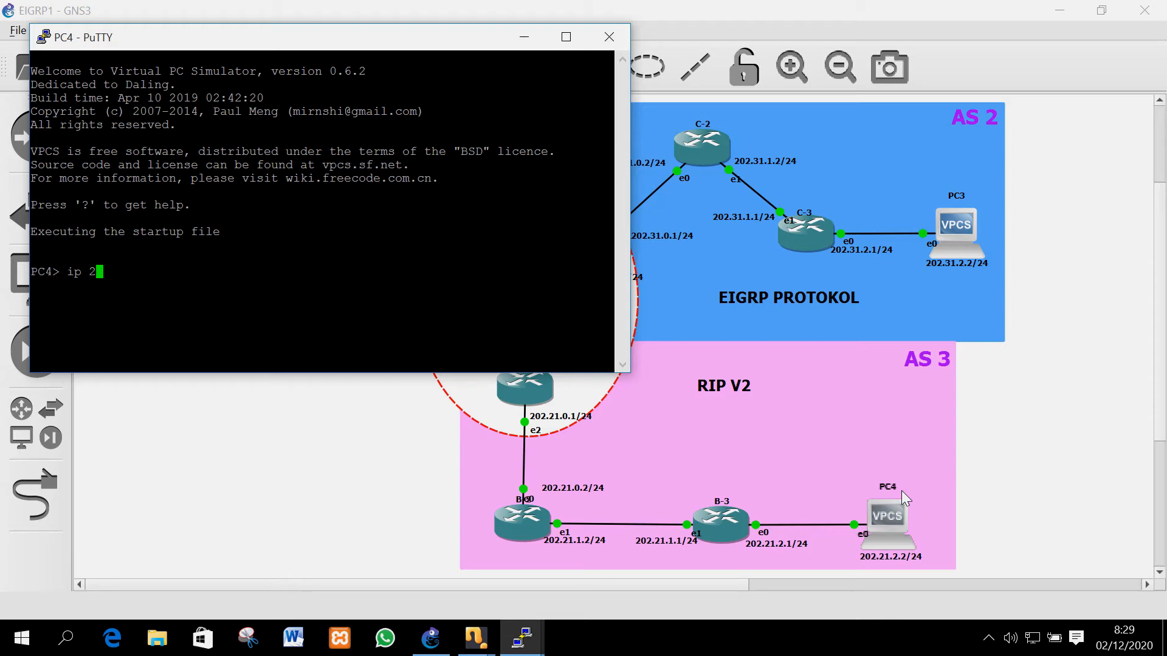
text(02.21.2.2/24 )
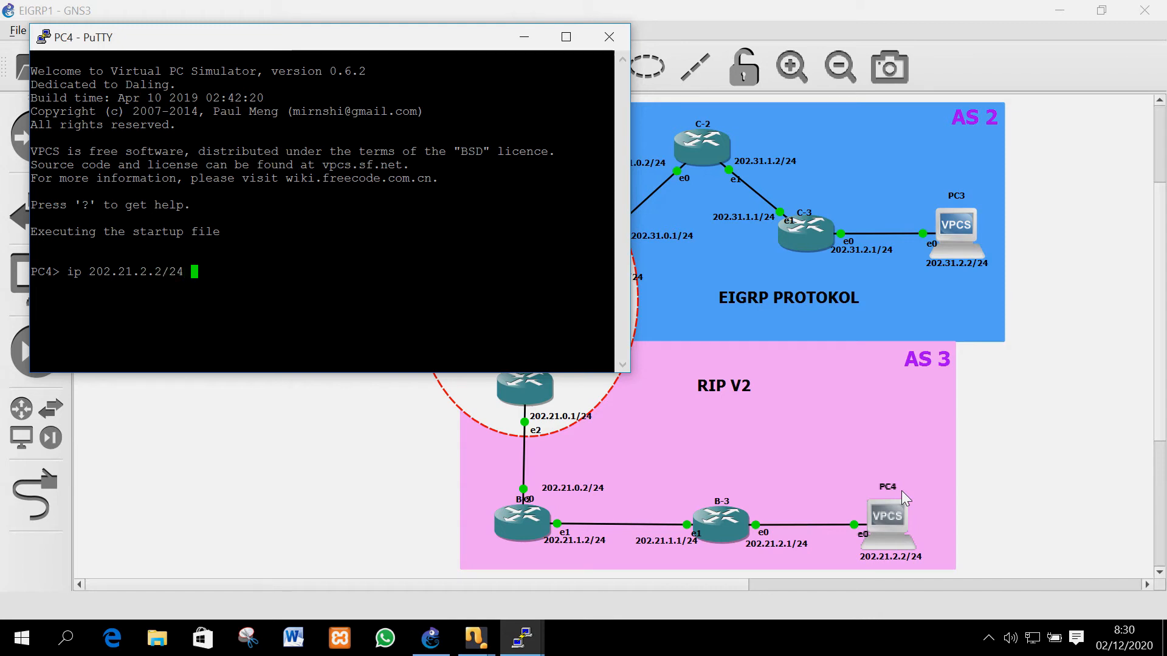
text(202.21)
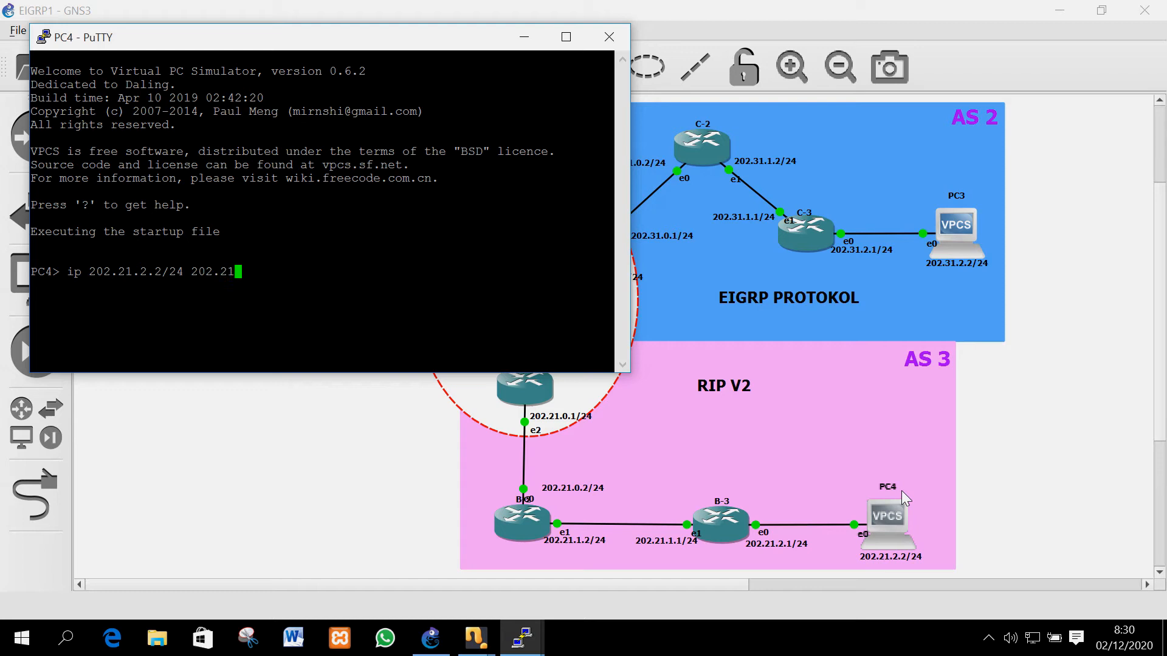
text(.2.1)
key(Return)
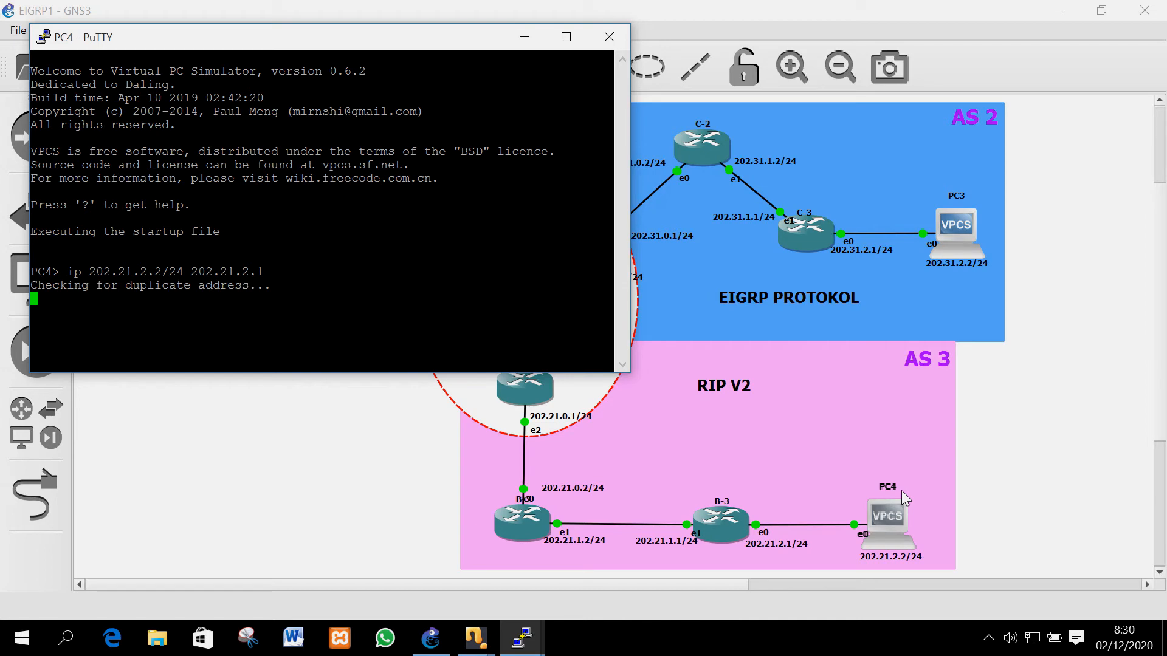
text(save)
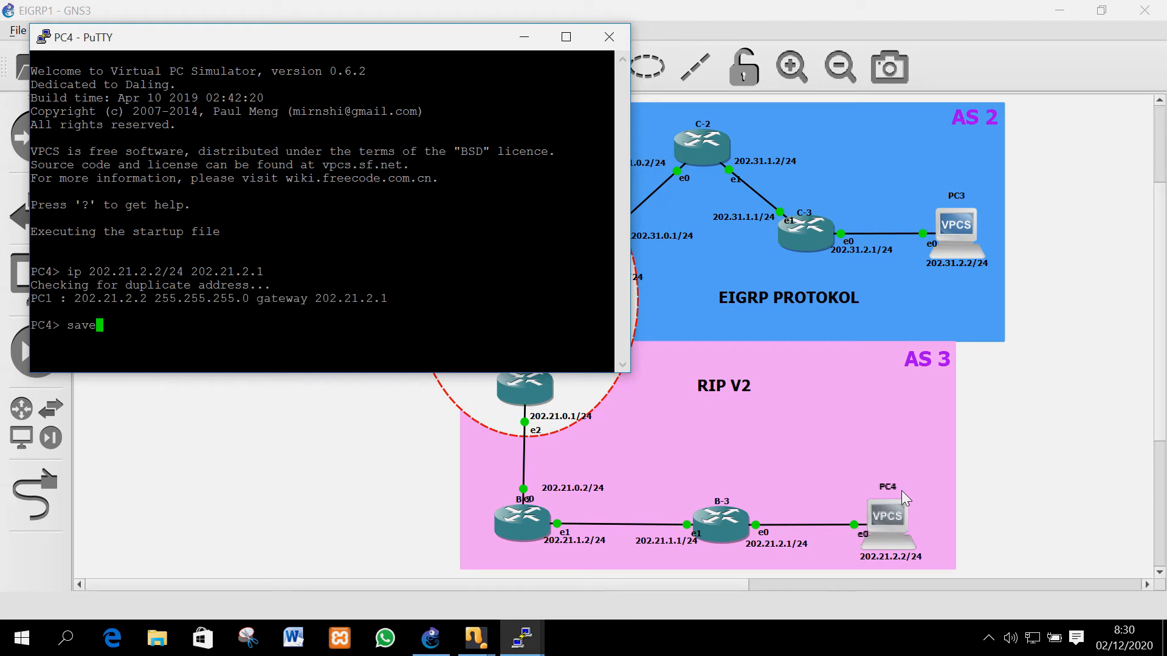
key(Return)
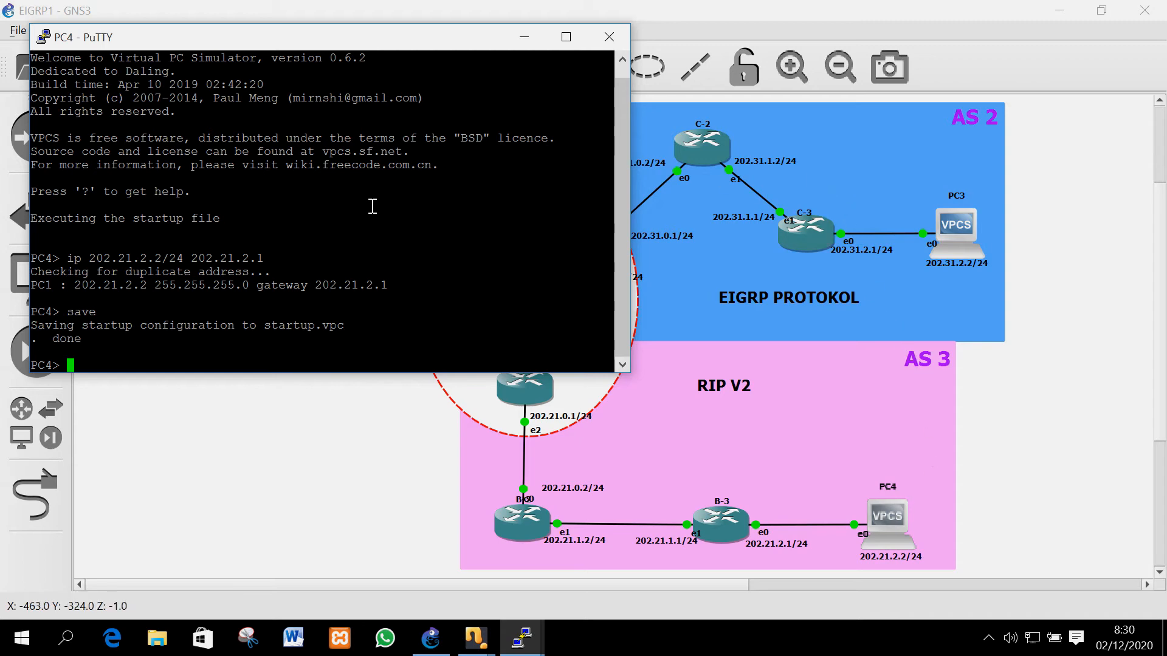
drag(287, 42, 799, 141)
Ping from PC4 toward PC2's 202.12.0 network and check router A-1's console
text(pin)
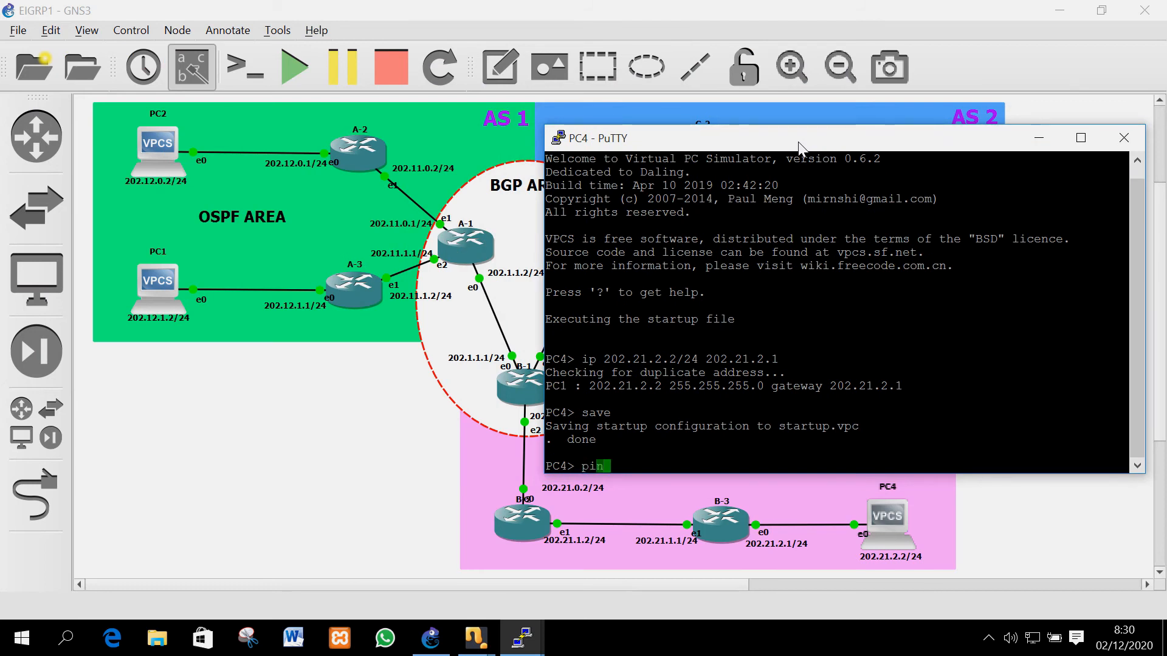
text(g 202.12.0.2)
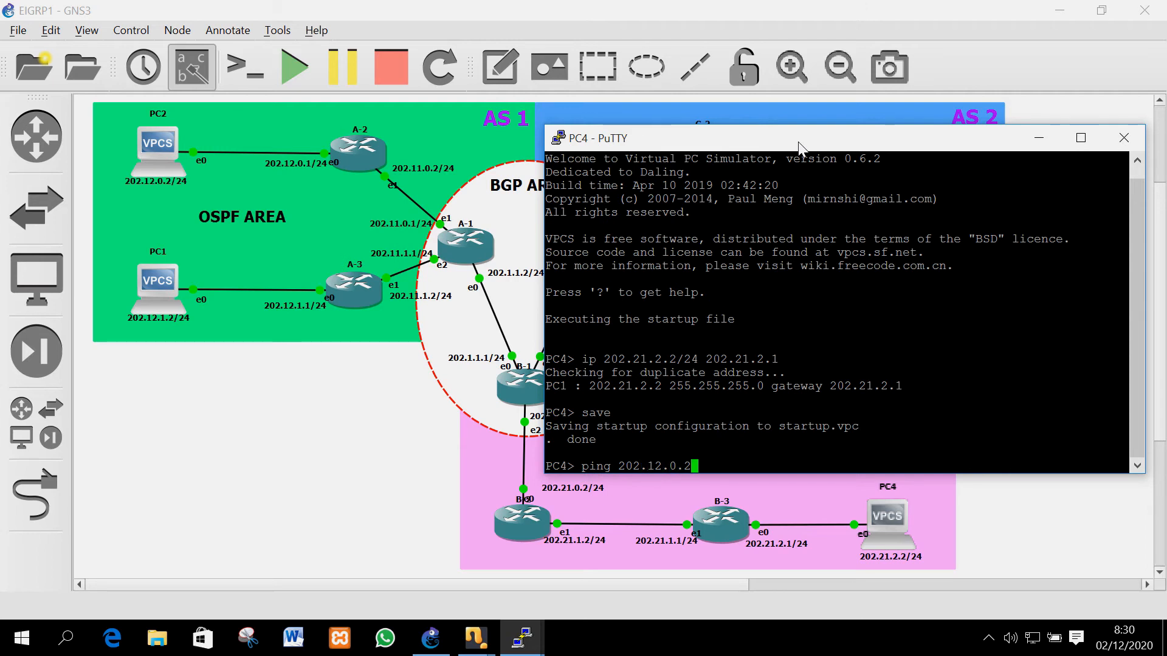
key(Return)
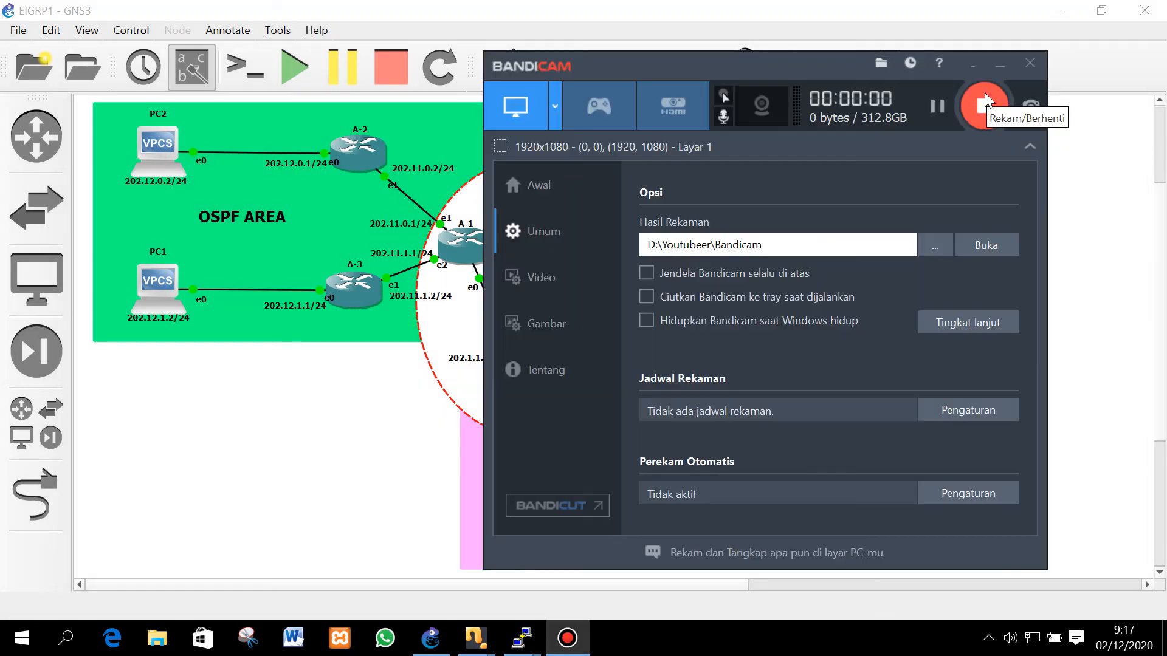
click(971, 67)
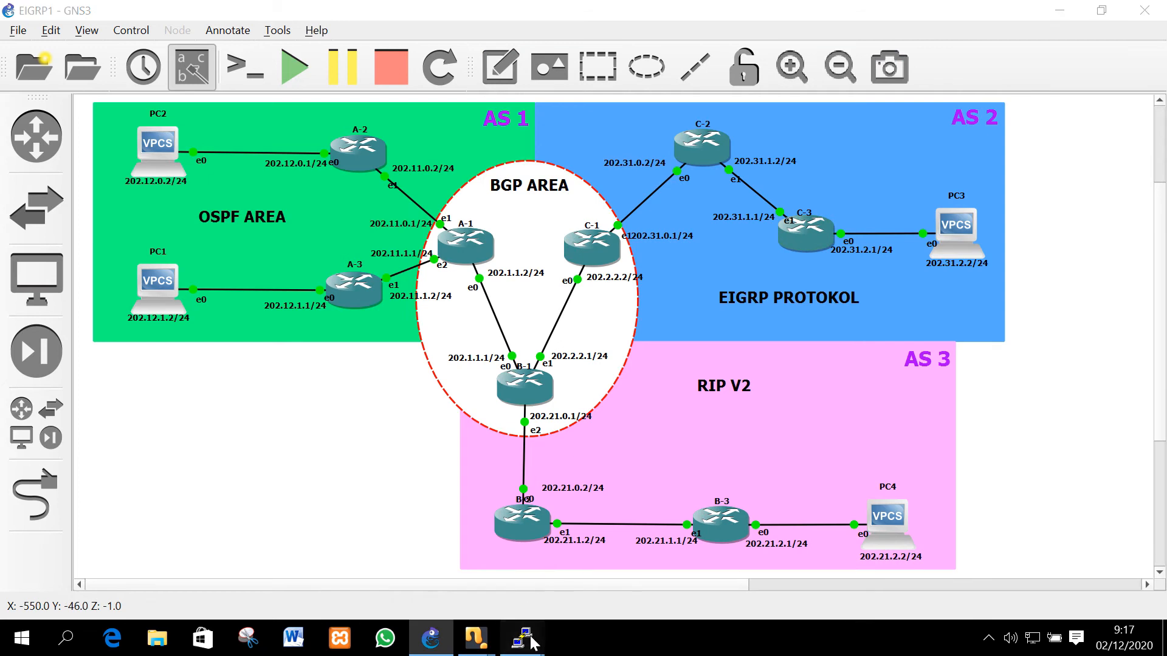
mouse_move(534, 643)
click(717, 547)
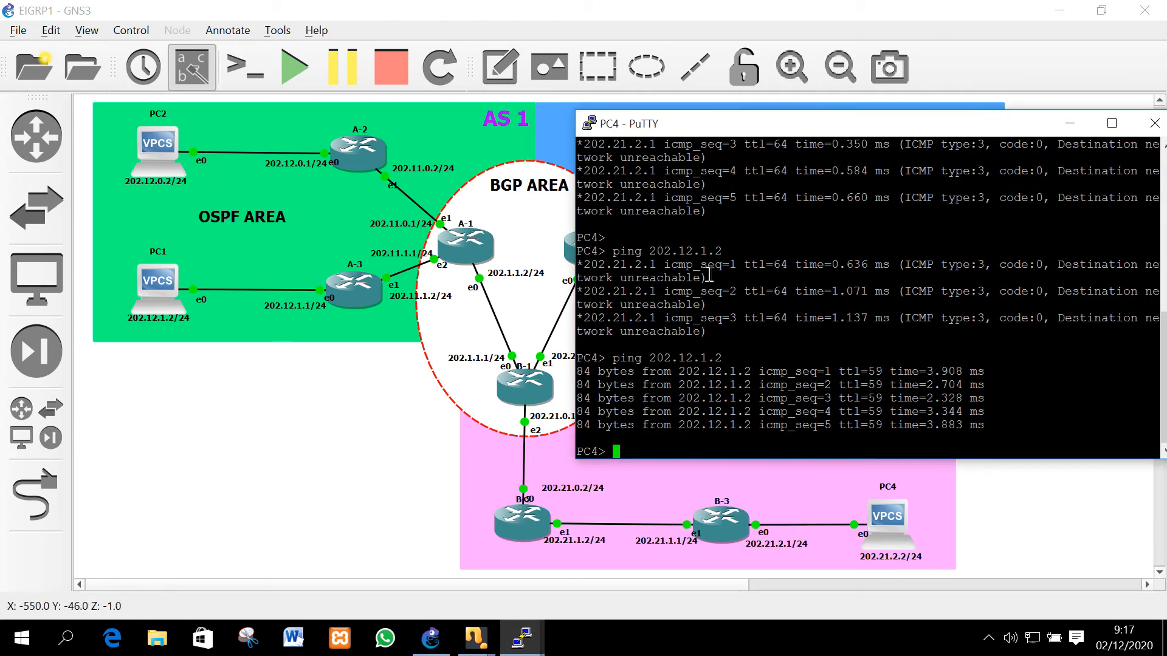
mouse_move(492, 642)
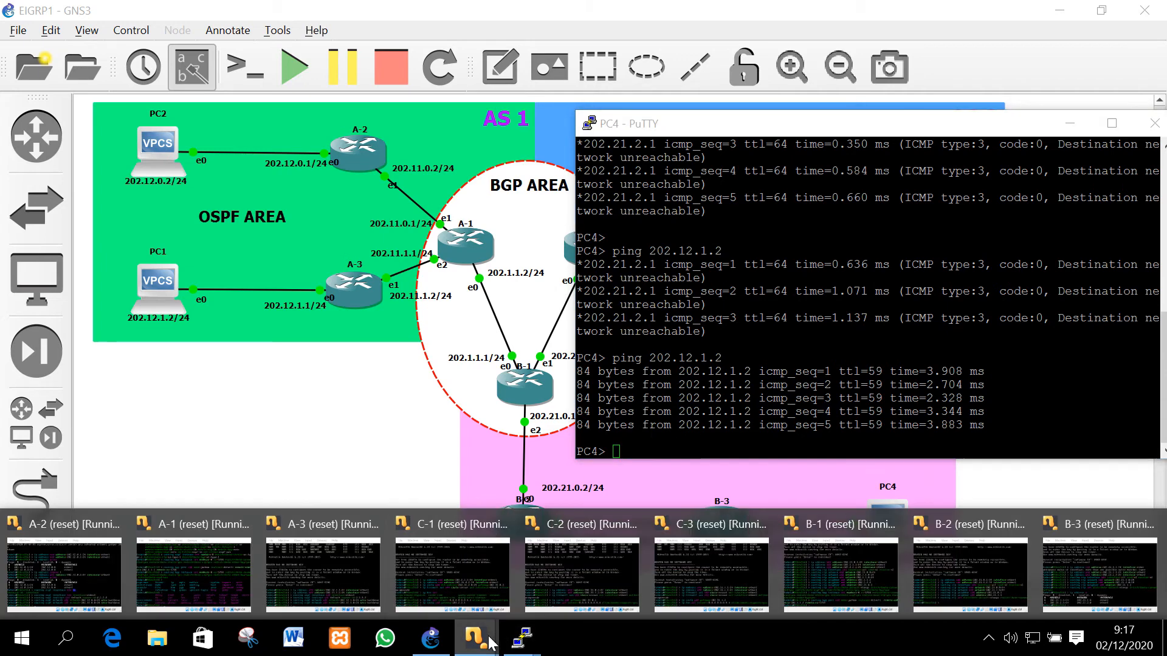
mouse_move(167, 571)
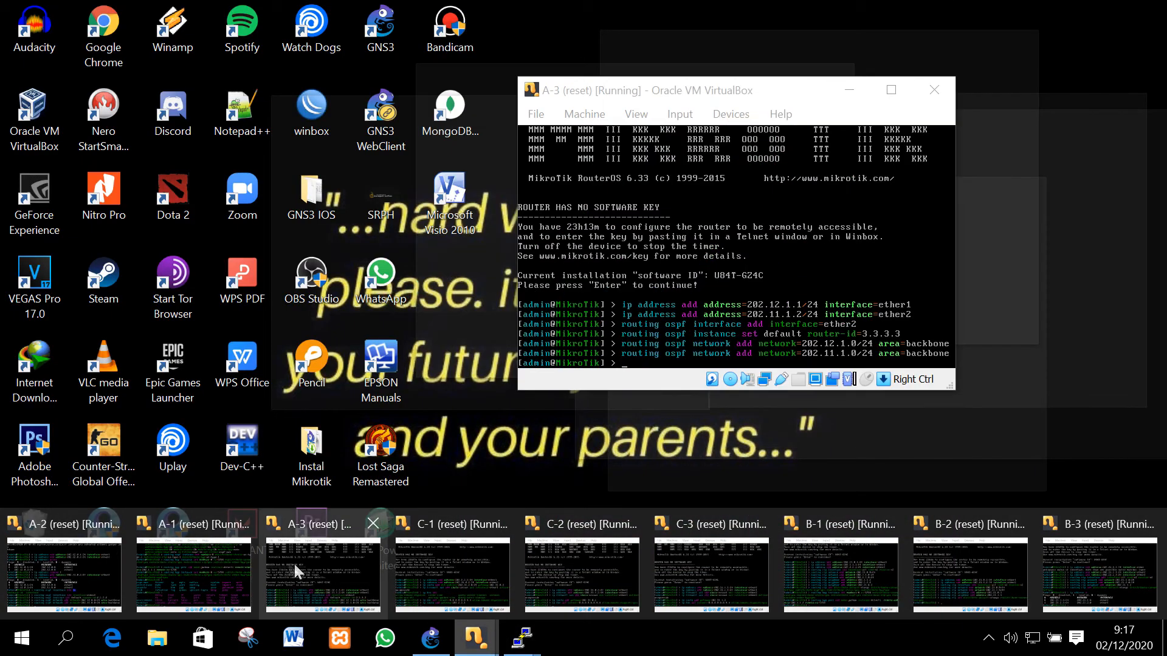
mouse_move(477, 587)
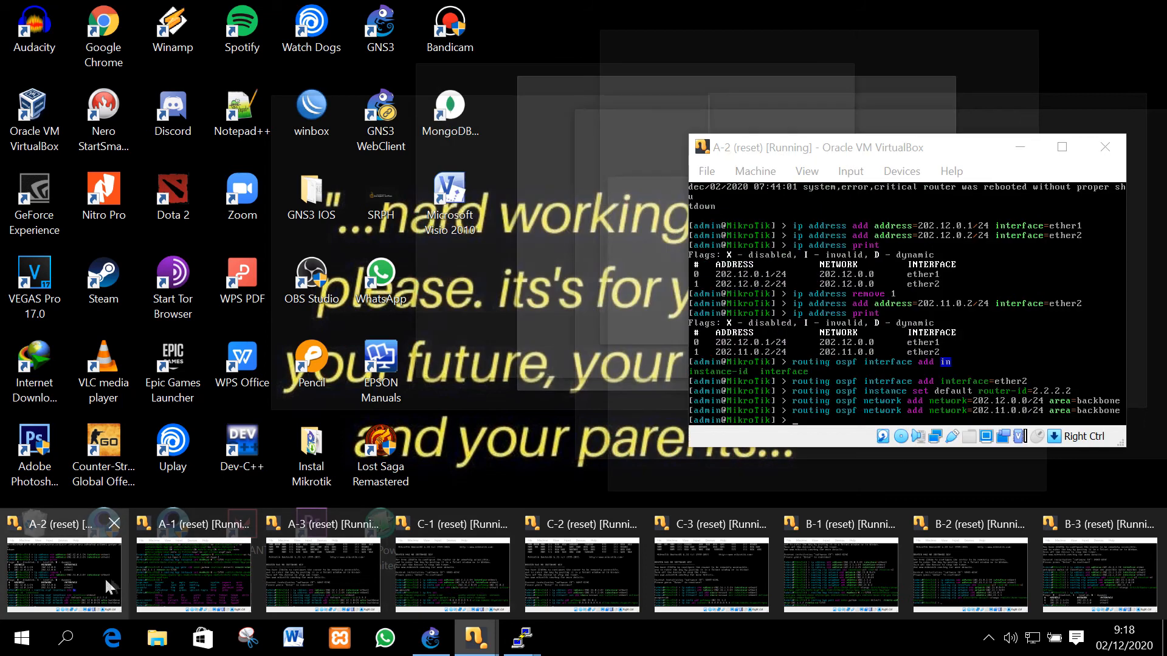
click(193, 574)
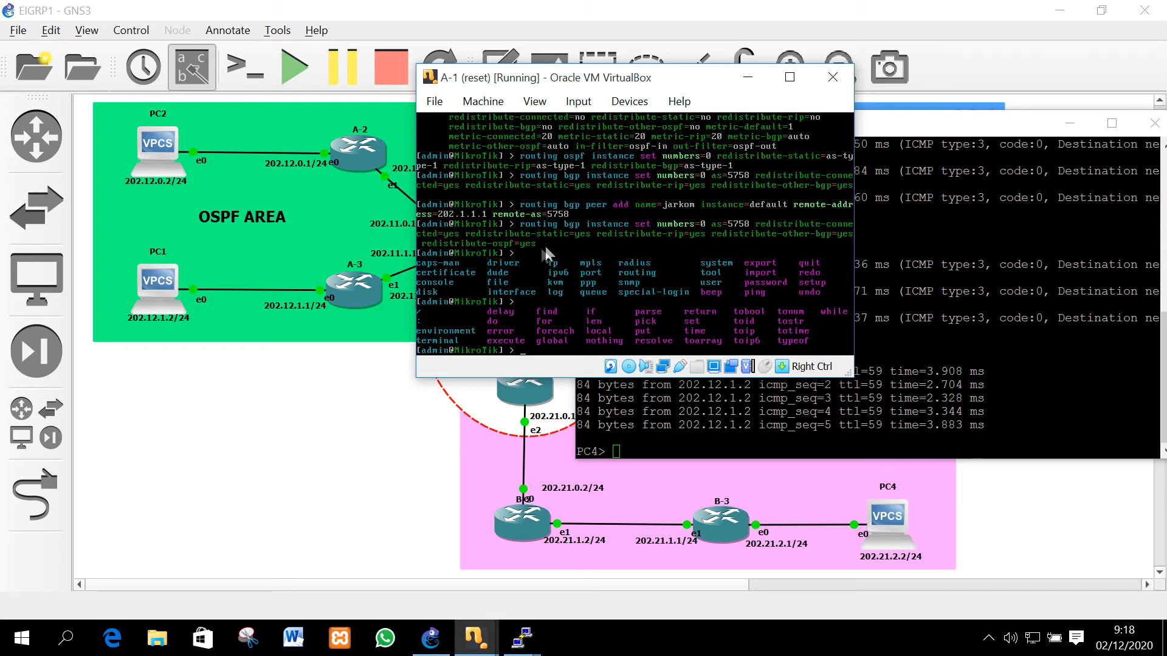
click(958, 140)
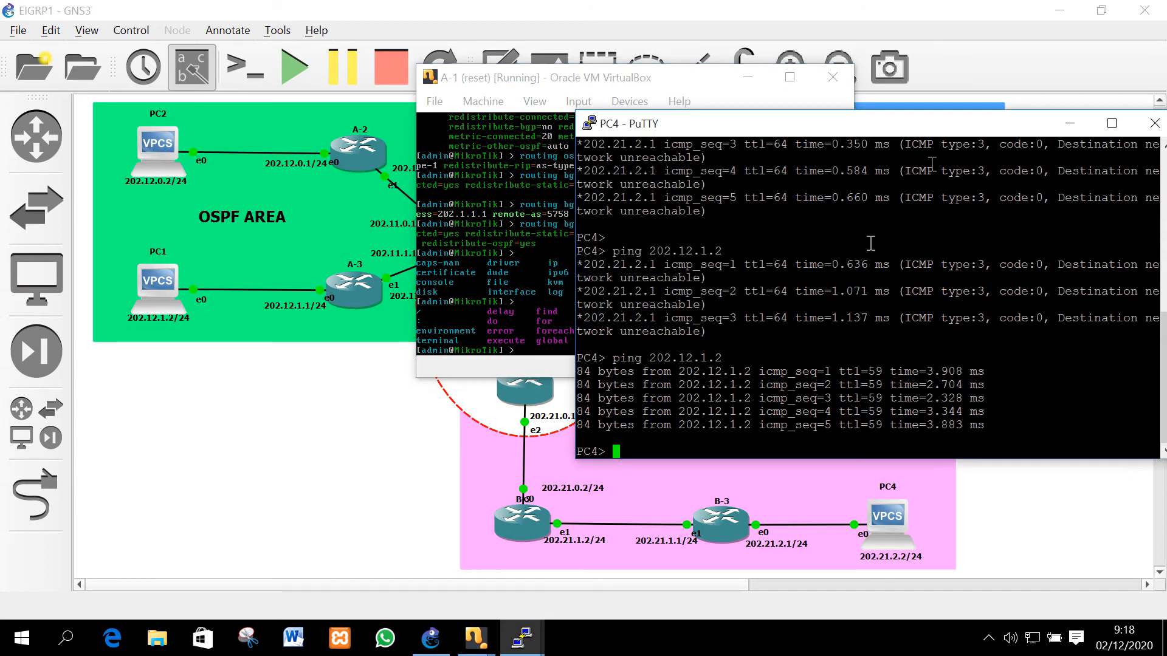
click(747, 79)
Ping PC2 at 202.12.0.2 from PC4 and get successful replies
key(Up)
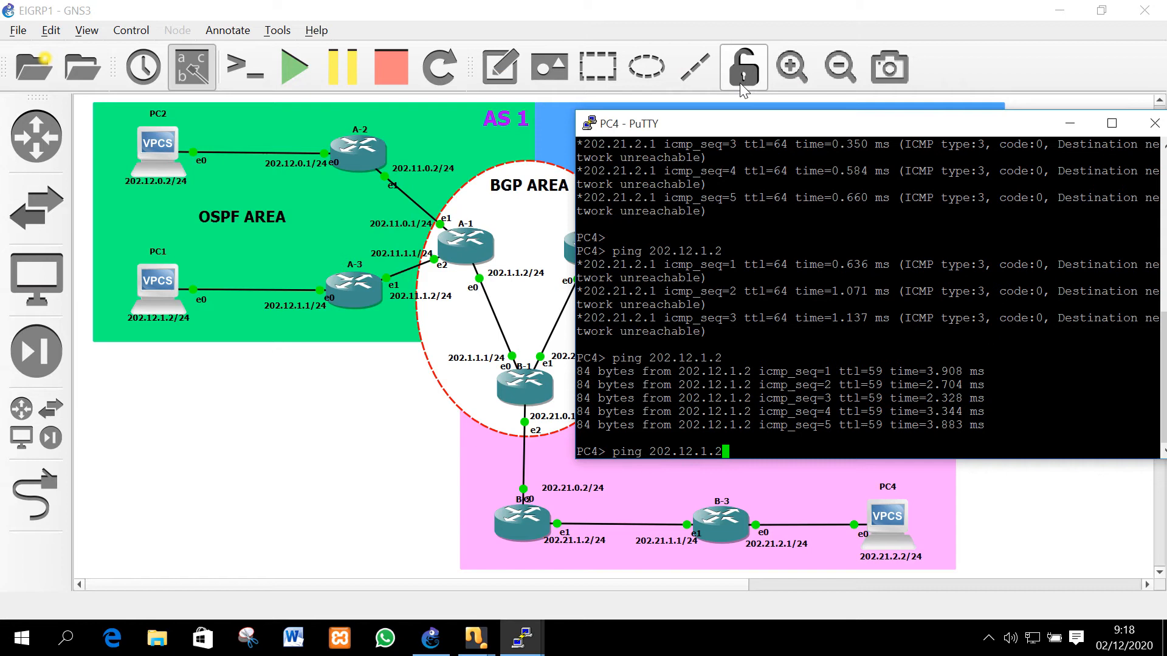
key(BackSpace)
key(BackSpace)
key(BackSpace)
text(0.2)
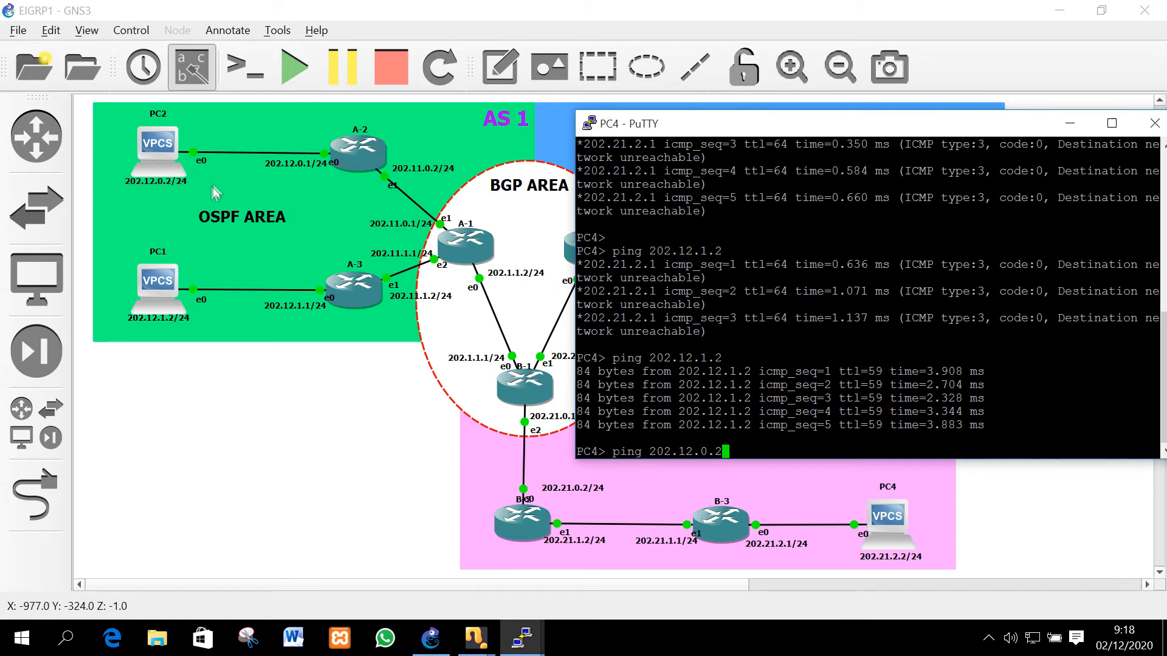
key(Return)
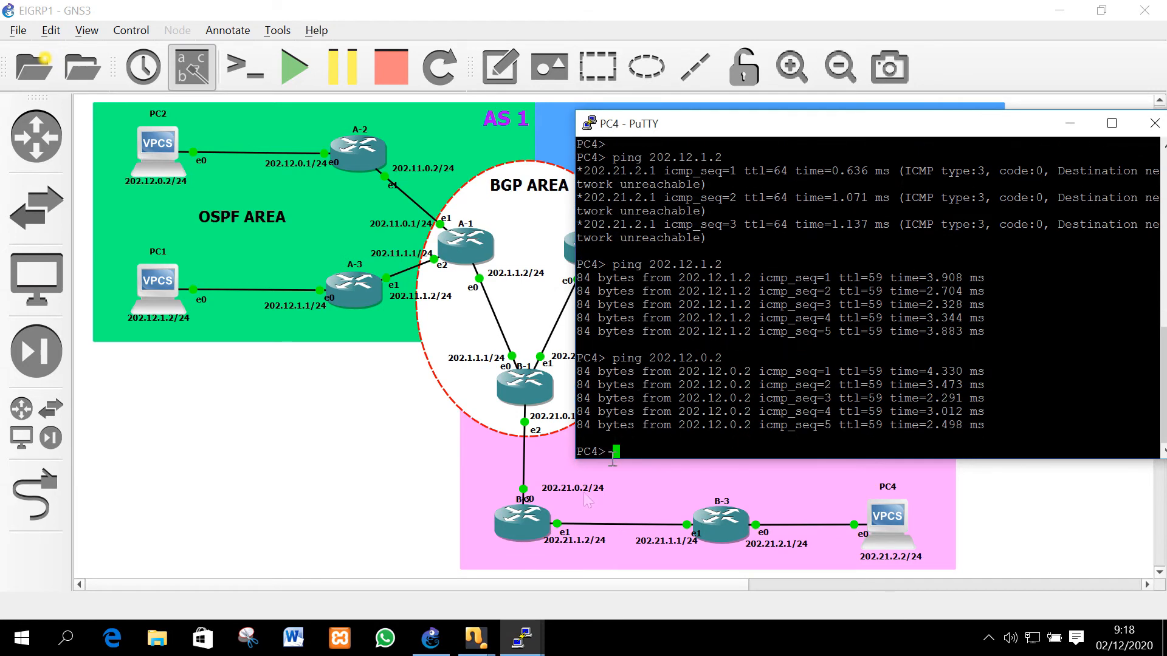
click(521, 638)
Ping PC4 at 202.21.2.2 from PC1 and get five replies
click(486, 534)
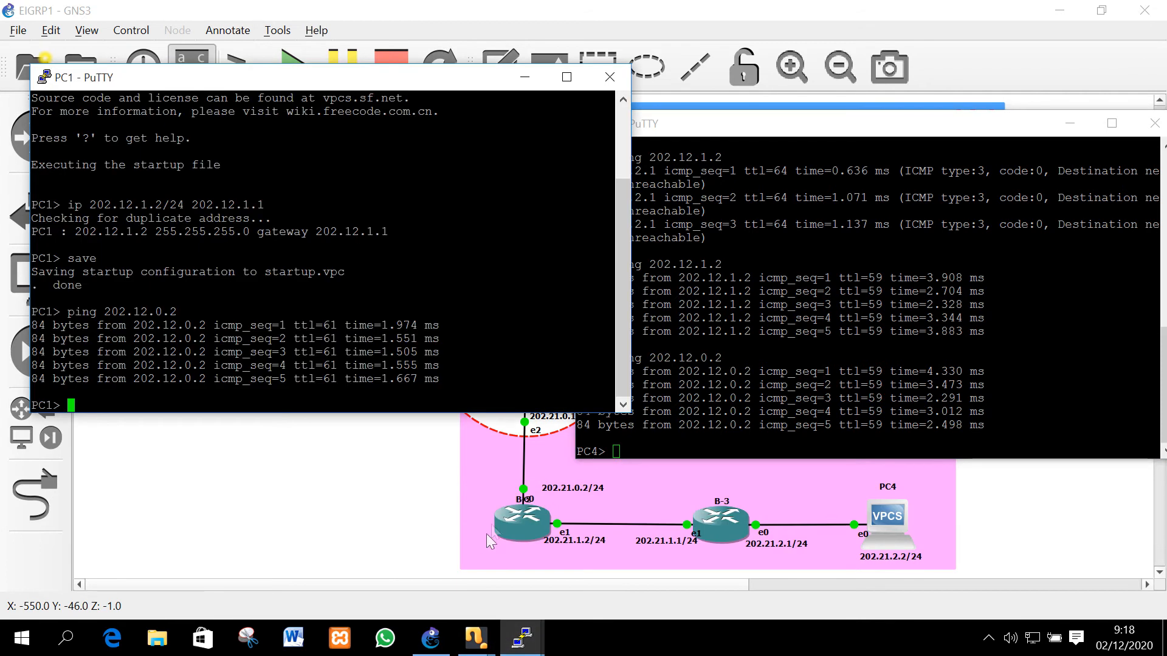
text(ping )
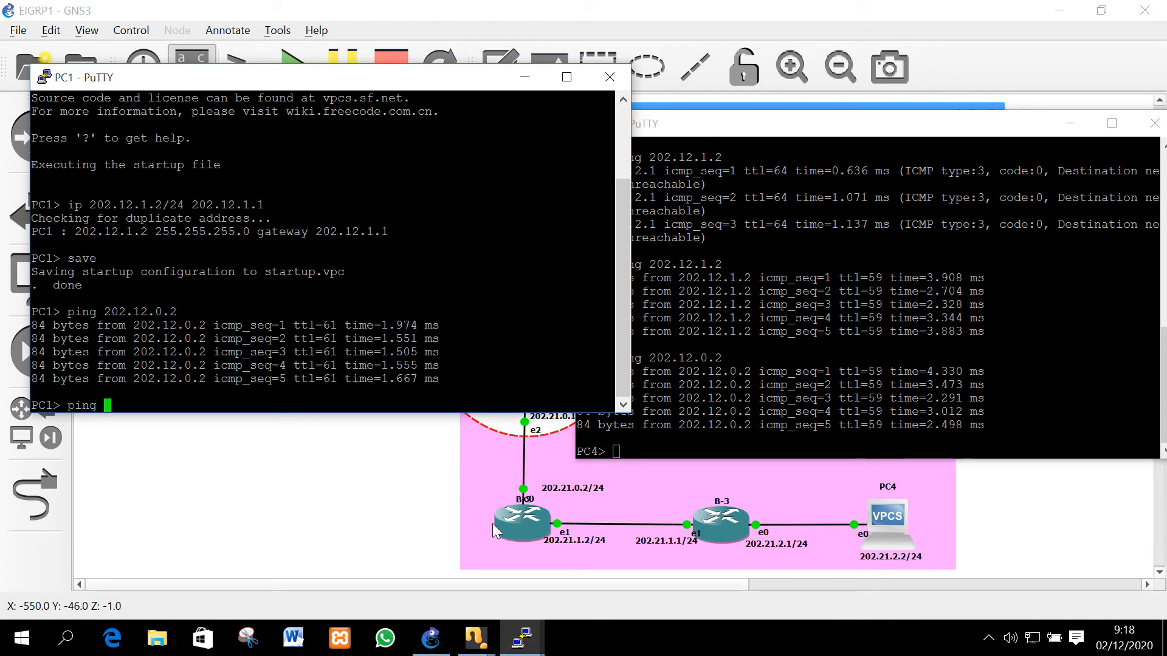
text(202.21.)
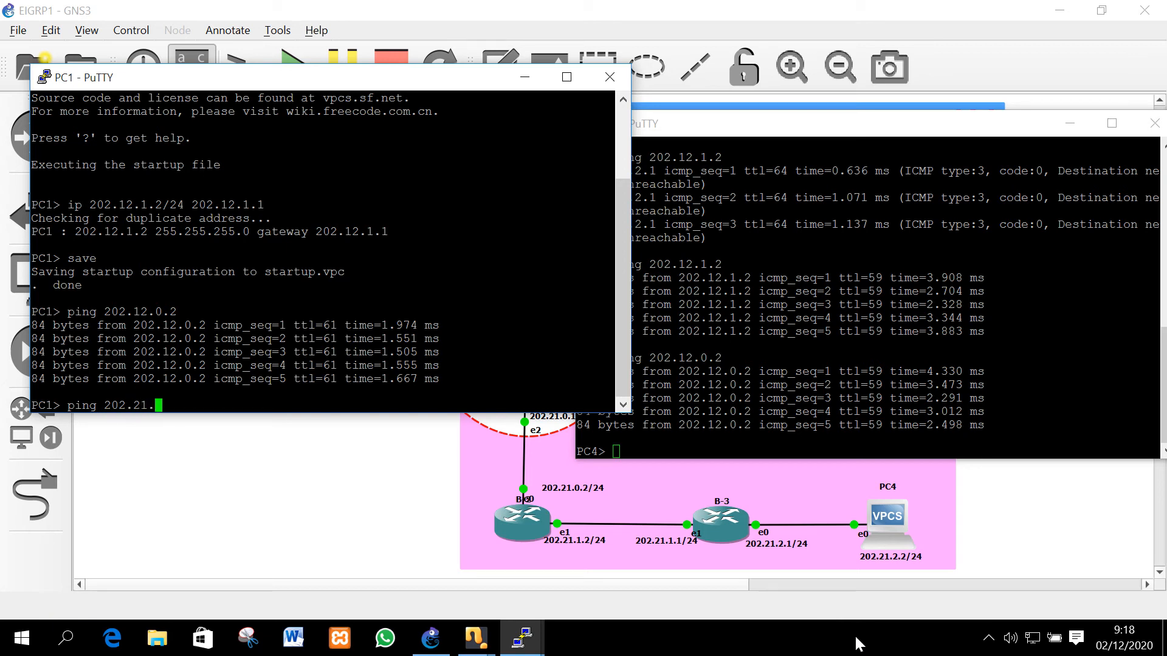
text(2.2)
key(Return)
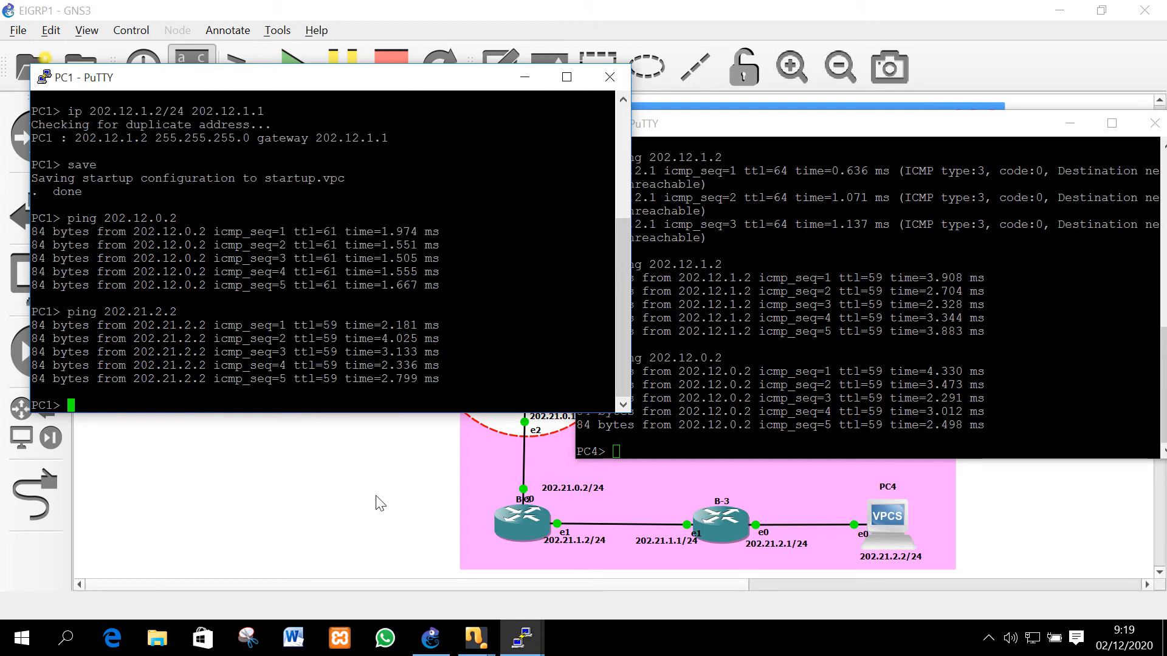
click(380, 503)
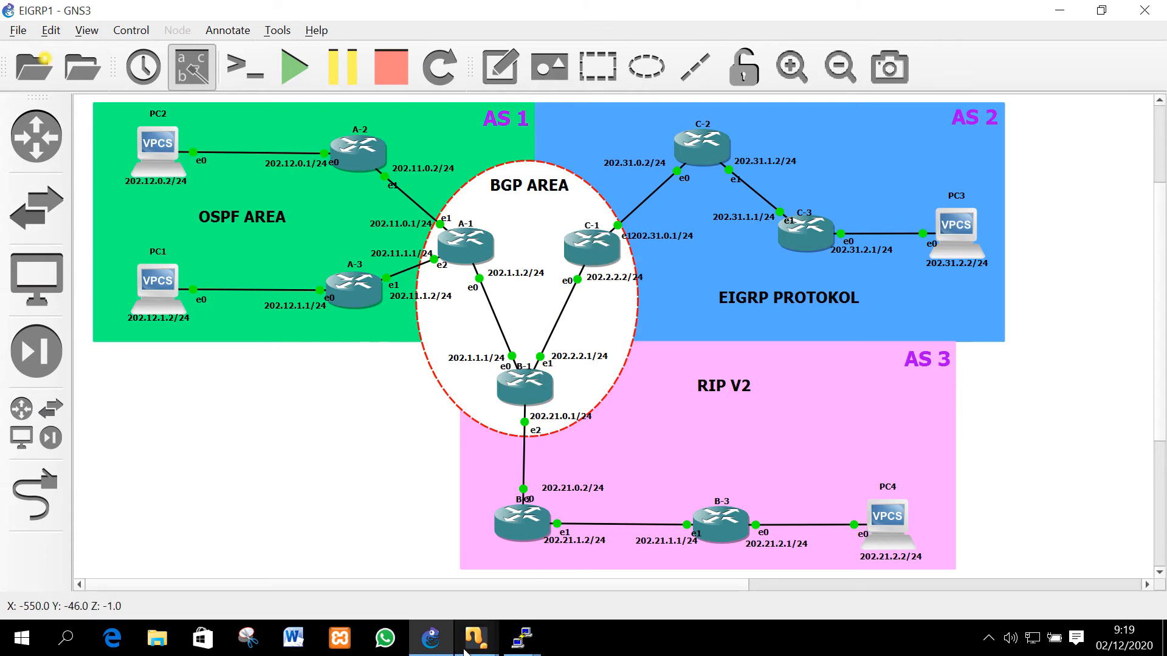
Bring the B-1 router console forward and move it aside over the topology
mouse_move(468, 647)
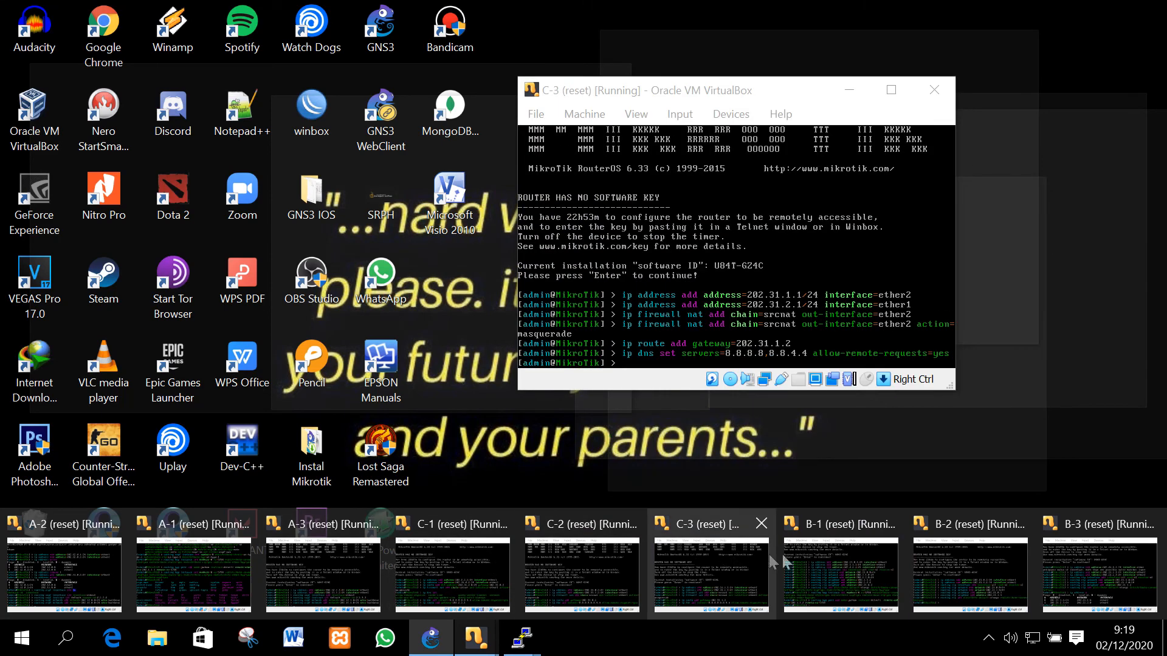
click(813, 564)
drag(722, 46, 242, 92)
click(431, 638)
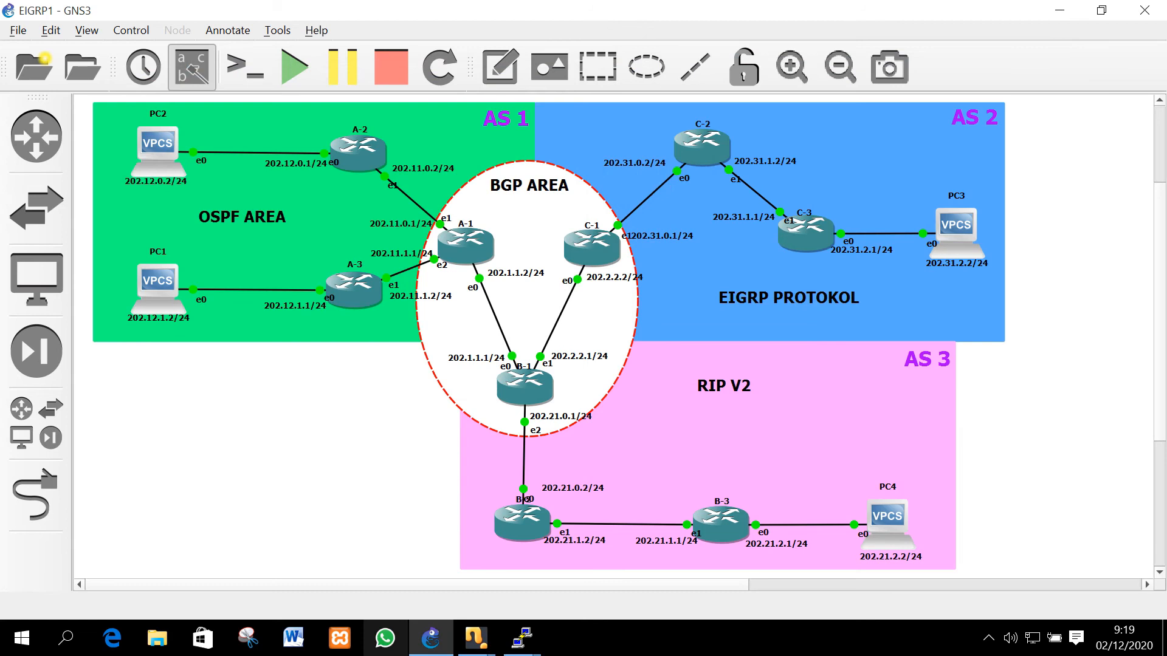
mouse_move(475, 639)
click(813, 565)
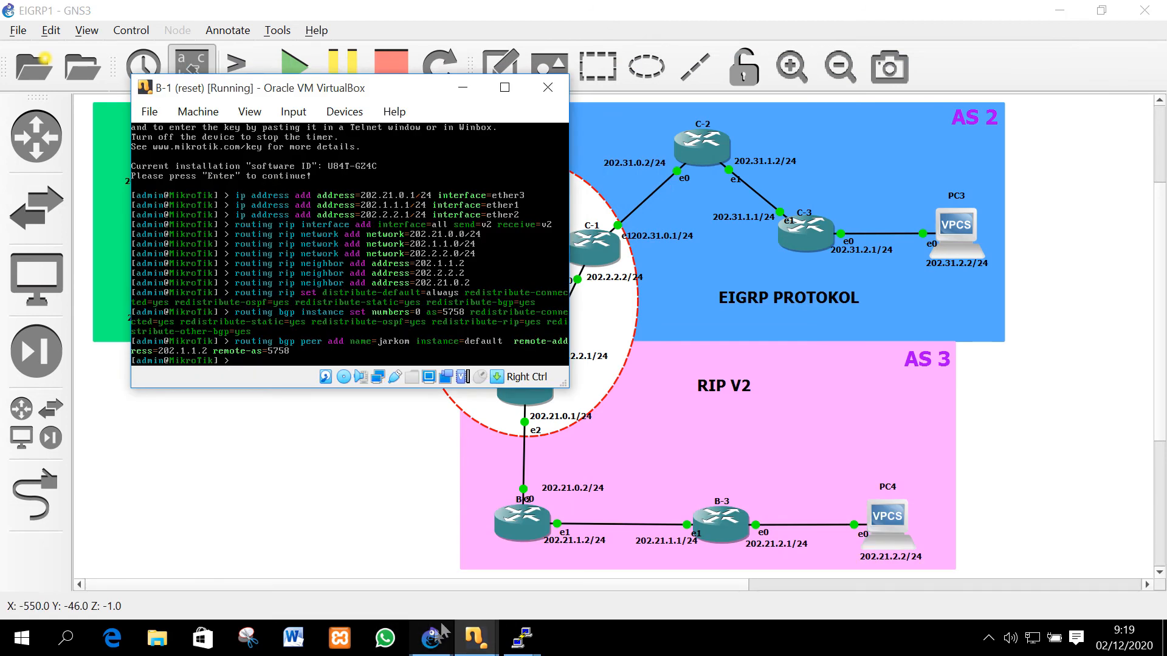
Re-run C-1's default route via 202.2.2.1 from its command history
click(403, 573)
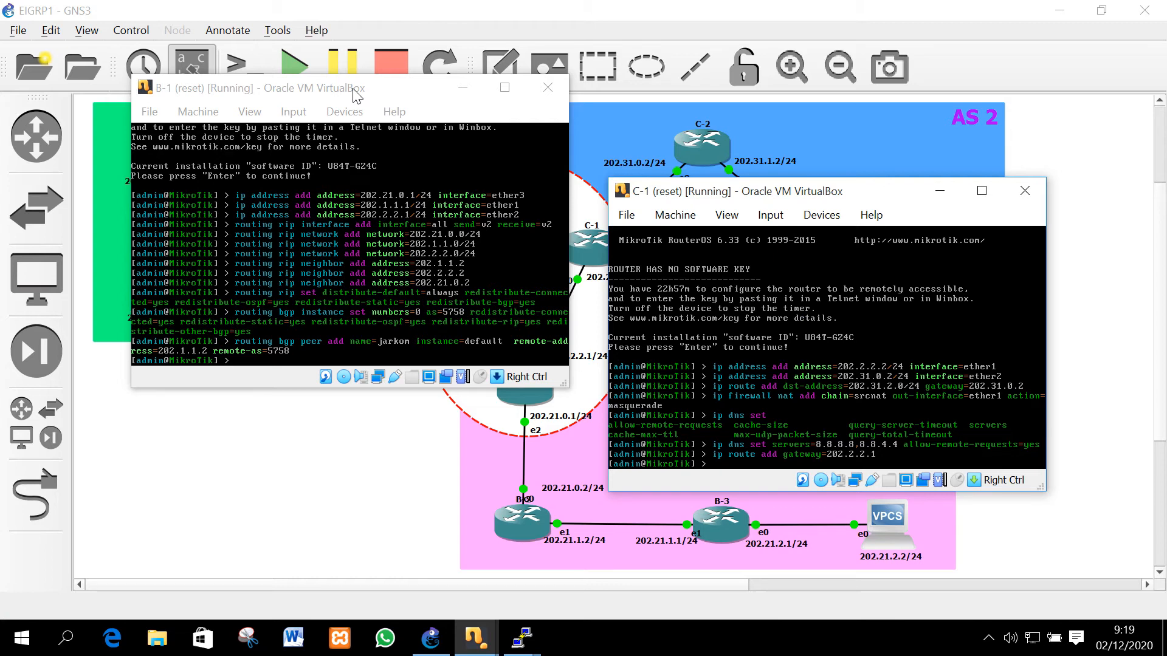
key(Up)
key(Return)
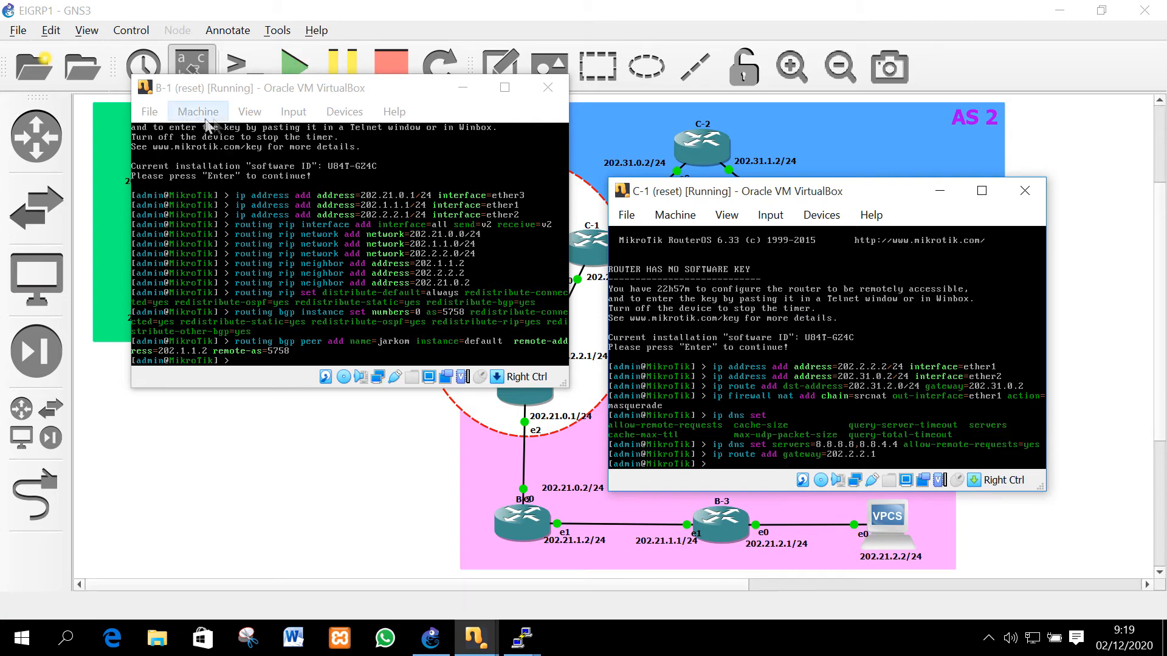
In B-1's console, recall the earlier BGP instance command from history
click(241, 96)
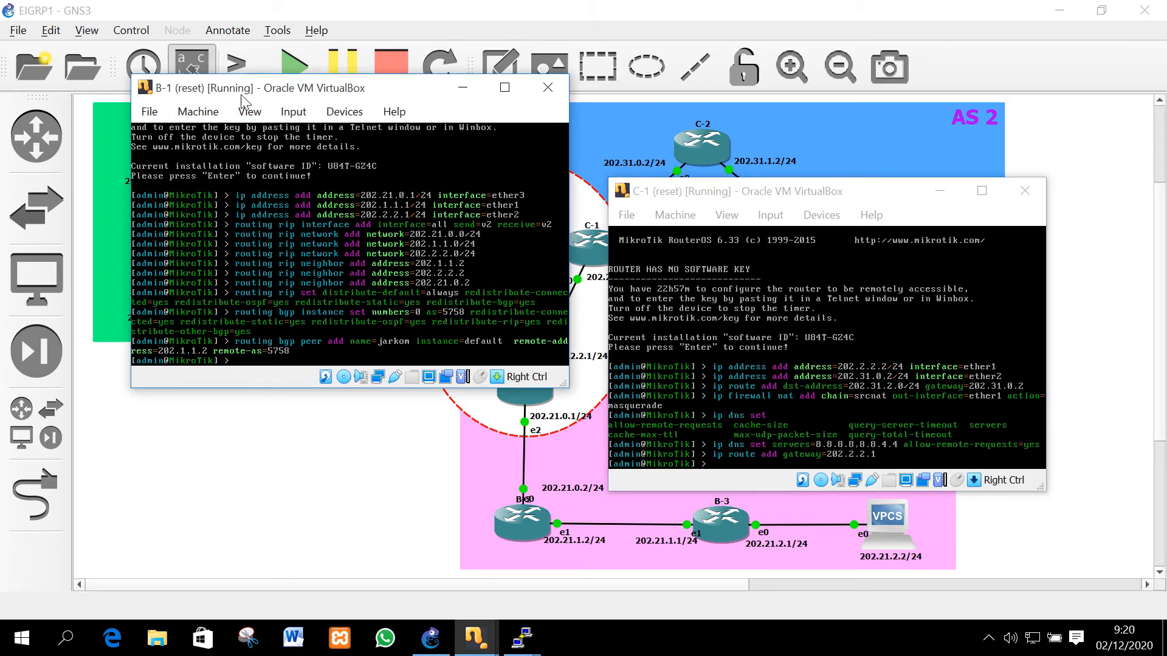
key(Up)
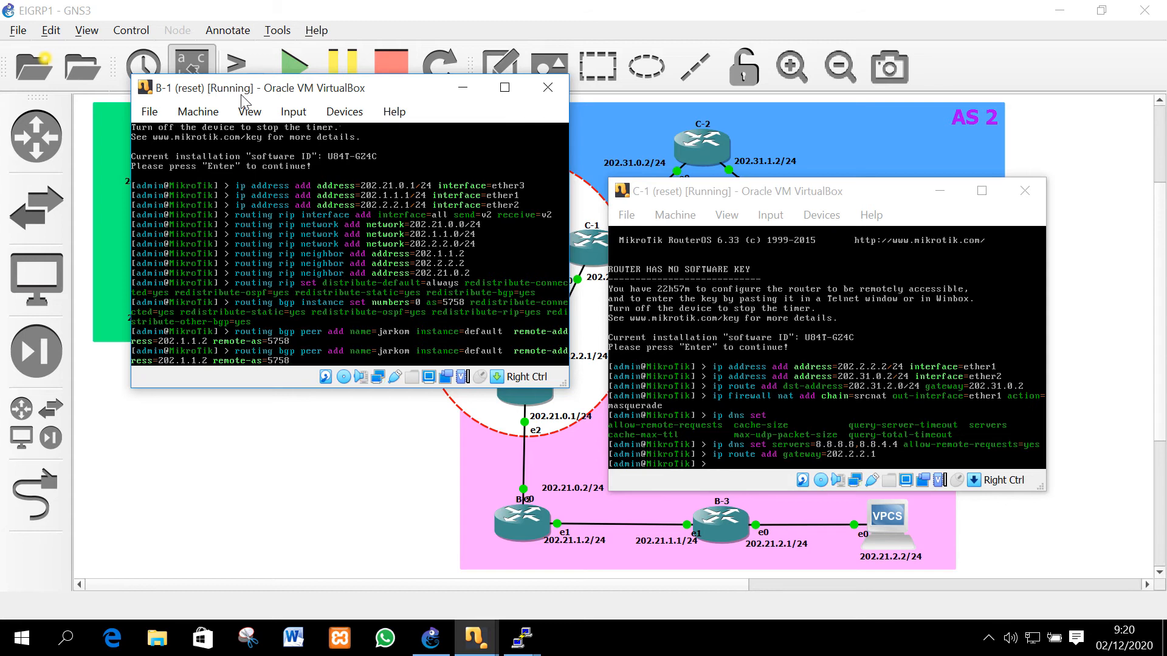
key(Up)
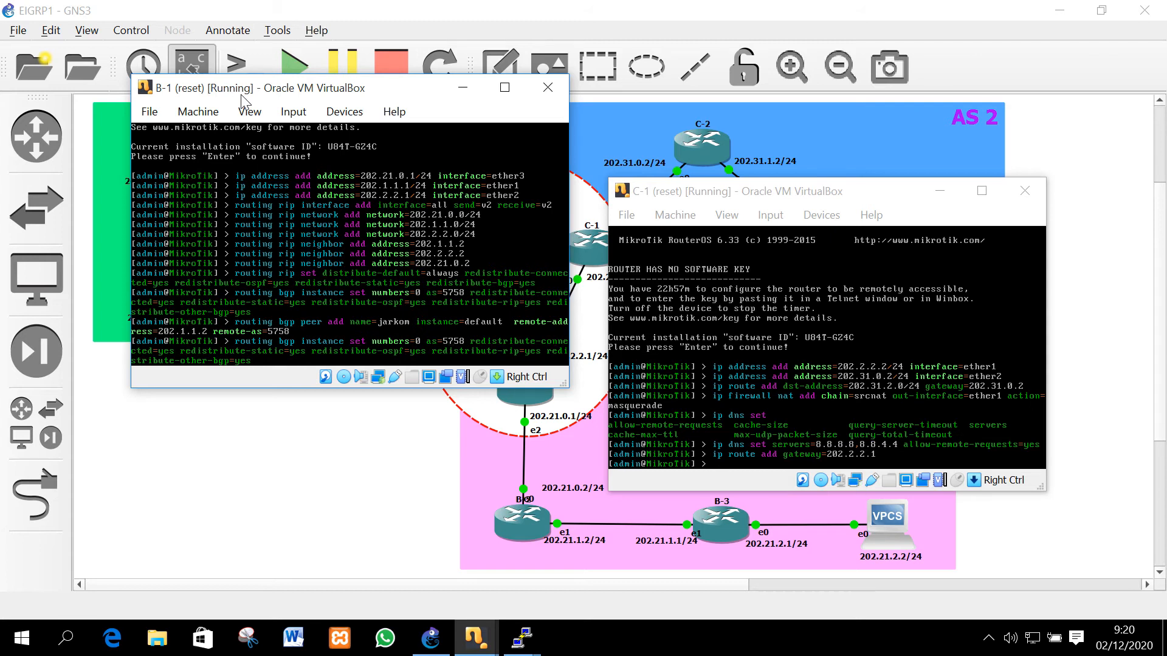
Edit the recalled command into an 'add' for instance jarkom1 with AS 5757
key(BackSpace)
key(BackSpace)
key(BackSpace)
key(BackSpace)
text(add )
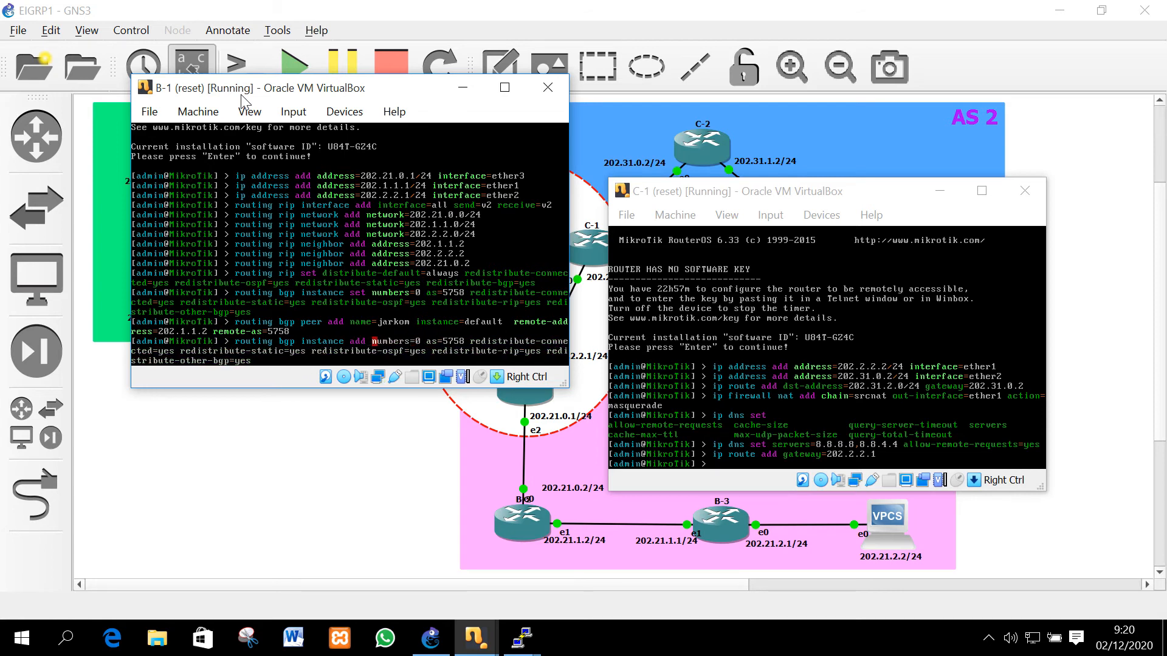
text(name=)
key(Right)
key(Right)
key(Right)
key(Right)
key(Right)
key(Right)
key(Right)
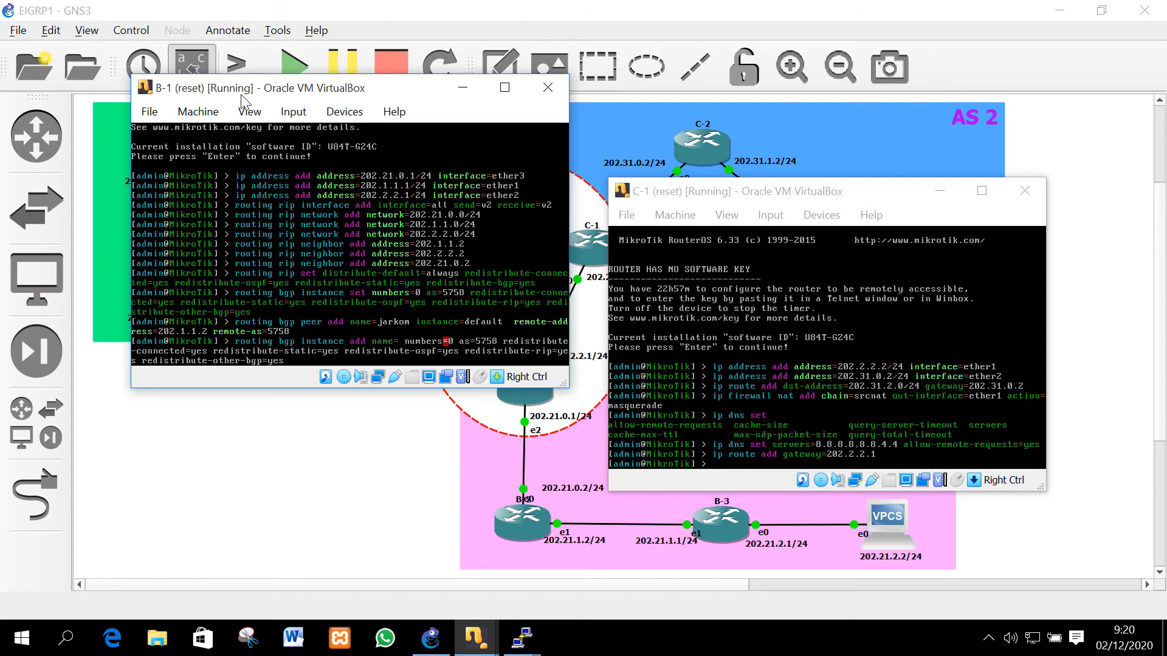
key(Left)
key(Left)
key(Left)
key(Left)
key(Left)
key(Left)
key(Left)
key(Left)
text(jare)
key(BackSpace)
text(kom1)
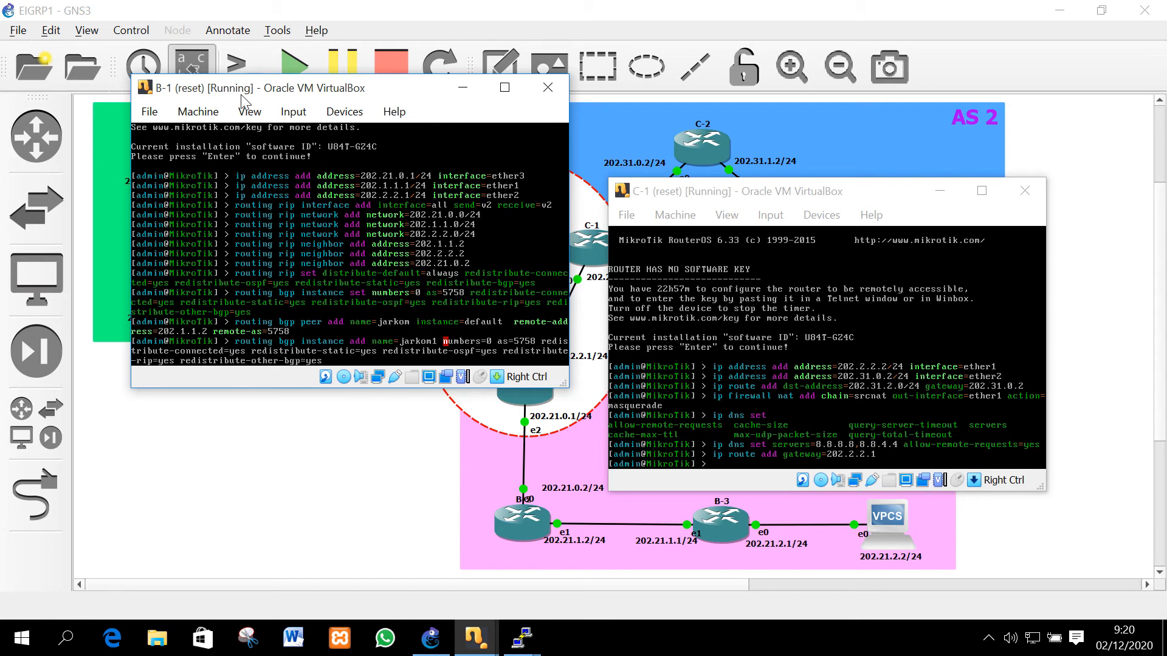
text(as=)
key(Right)
key(Right)
key(Right)
key(Right)
key(Right)
key(Right)
key(Right)
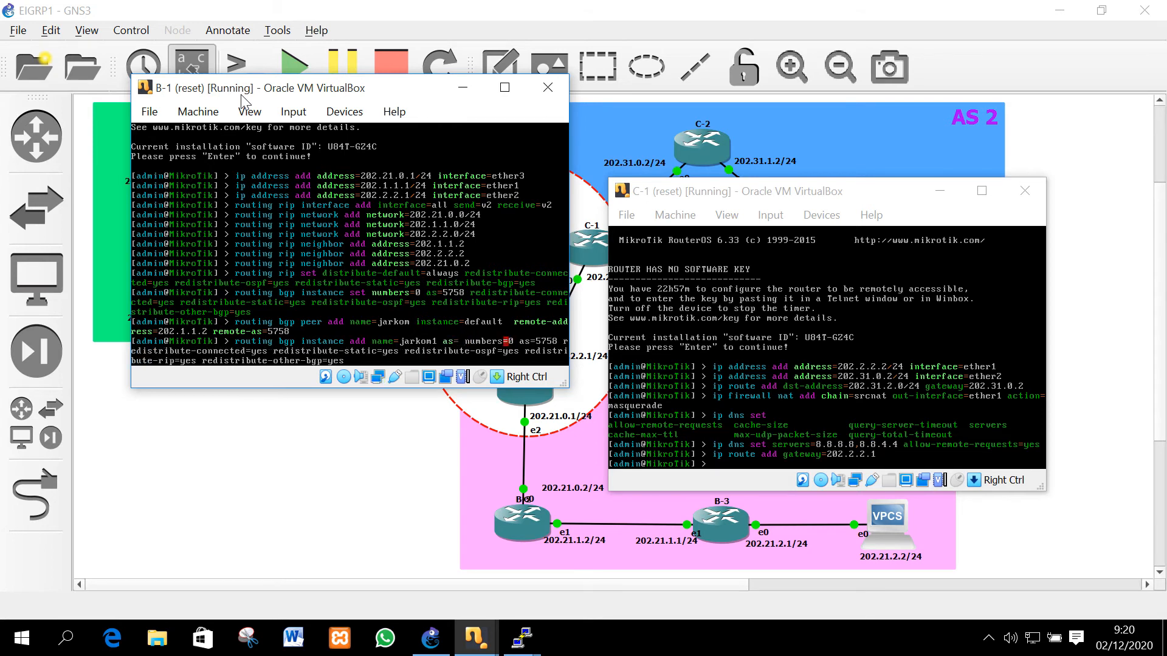
key(Left)
key(Left)
key(Left)
key(Left)
key(Left)
key(Left)
key(Left)
key(Left)
text(57)
key(Right)
text(57)
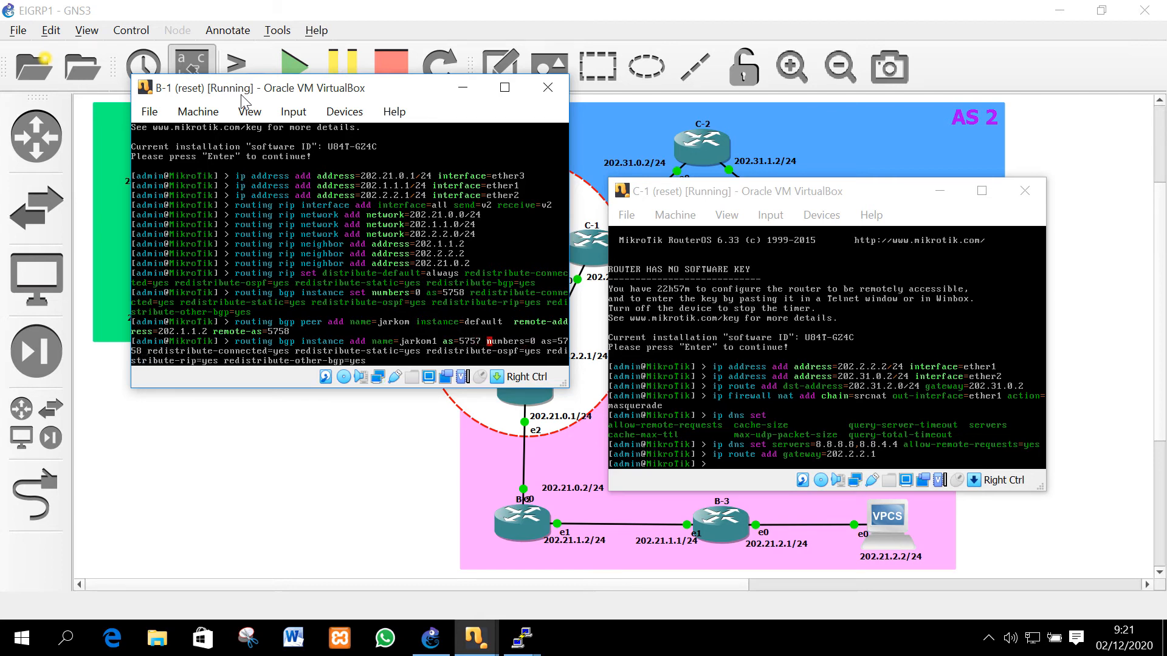
Drop the leftover old parameters, add router-id 10.10.10.10, and create jarkom1
key(Delete)
key(Delete)
key(Delete)
key(Delete)
key(Delete)
key(Delete)
key(Delete)
key(Delete)
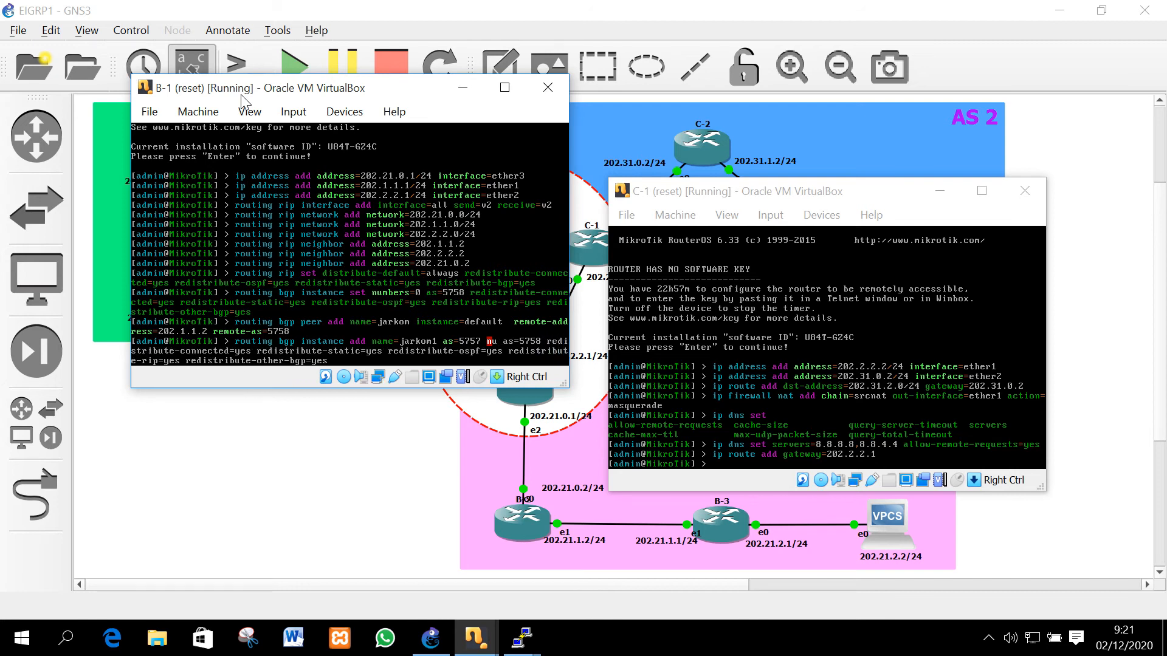
key(Delete)
key(Delete)
key(Delete)
key(Delete)
key(Delete)
key(Delete)
key(Delete)
key(Delete)
key(Delete)
key(Delete)
key(Delete)
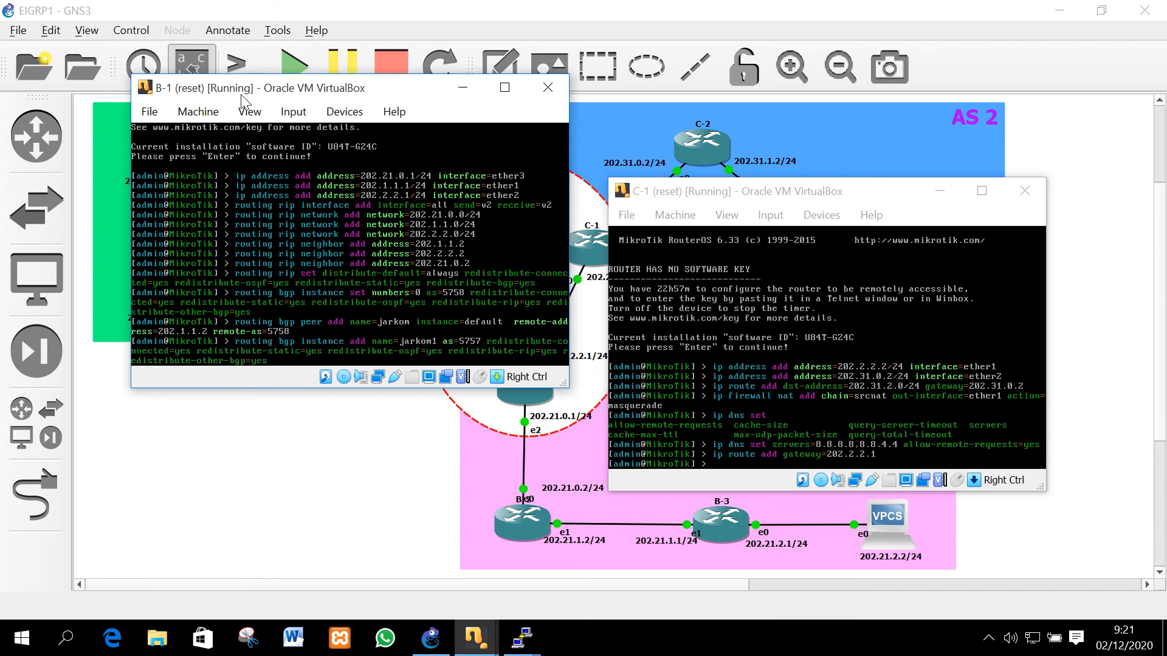
key(Up)
key(Down)
text(route)
key(Tab)
text(10.10.10.10)
key(Return)
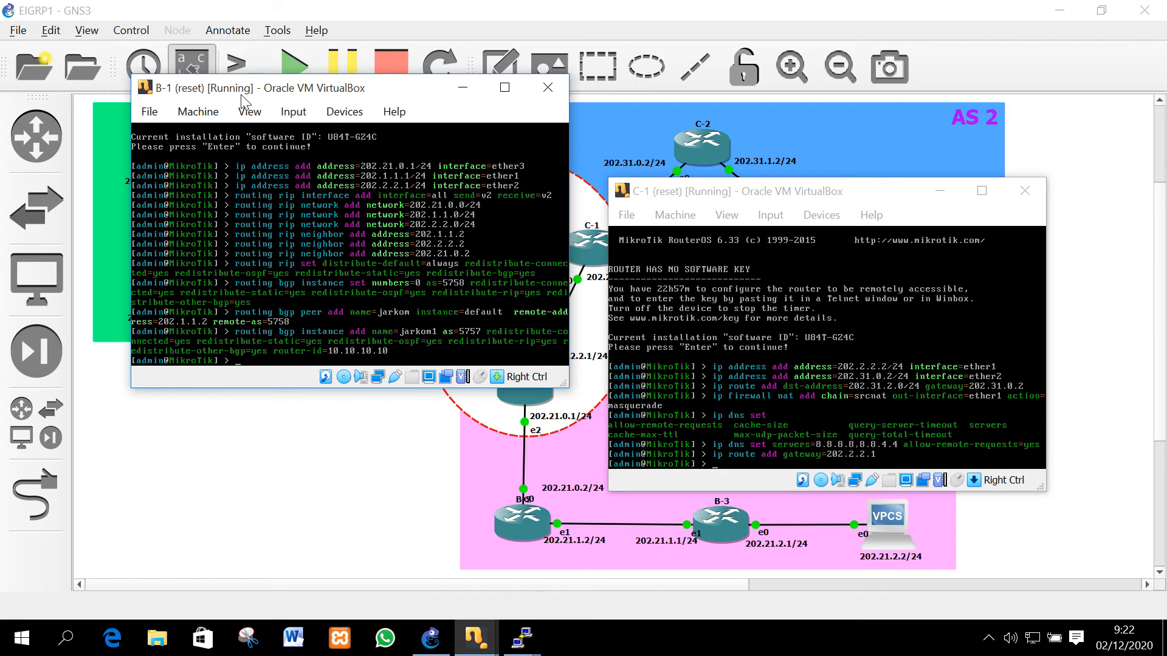
List B-1's BGP instances with 'routing bgp instance p'
text(routing bgp instance p)
key(Return)
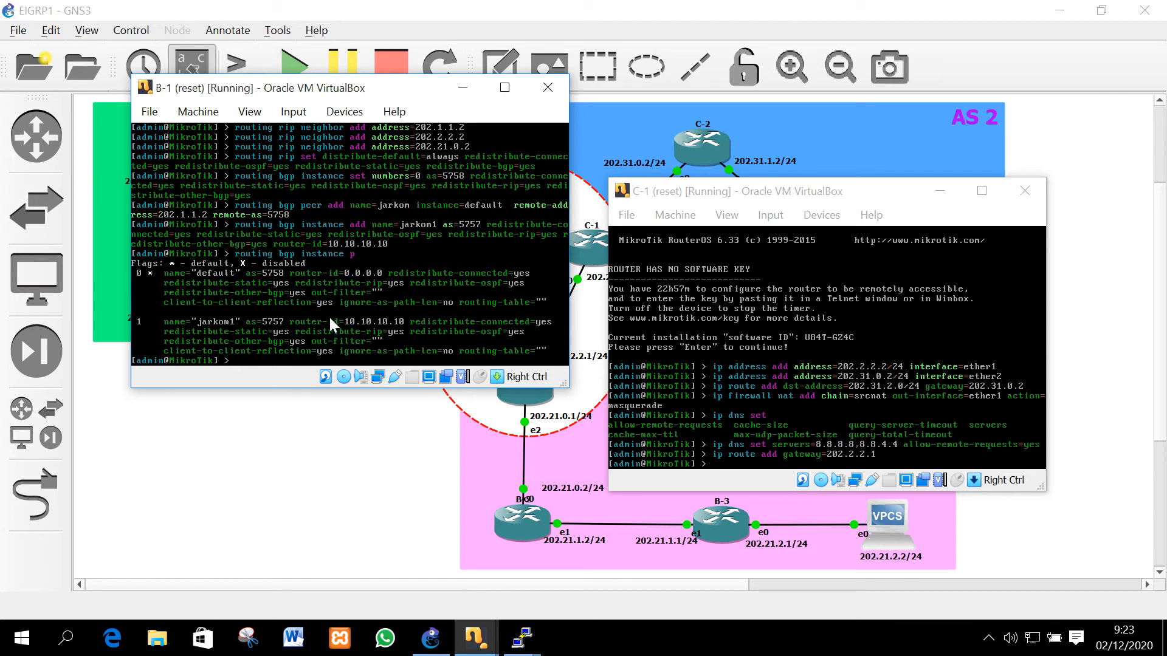
Set BGP instance number 1 to AS 5757 with router-id 10.10.10.10
key(Up)
key(Up)
key(Up)
key(Up)
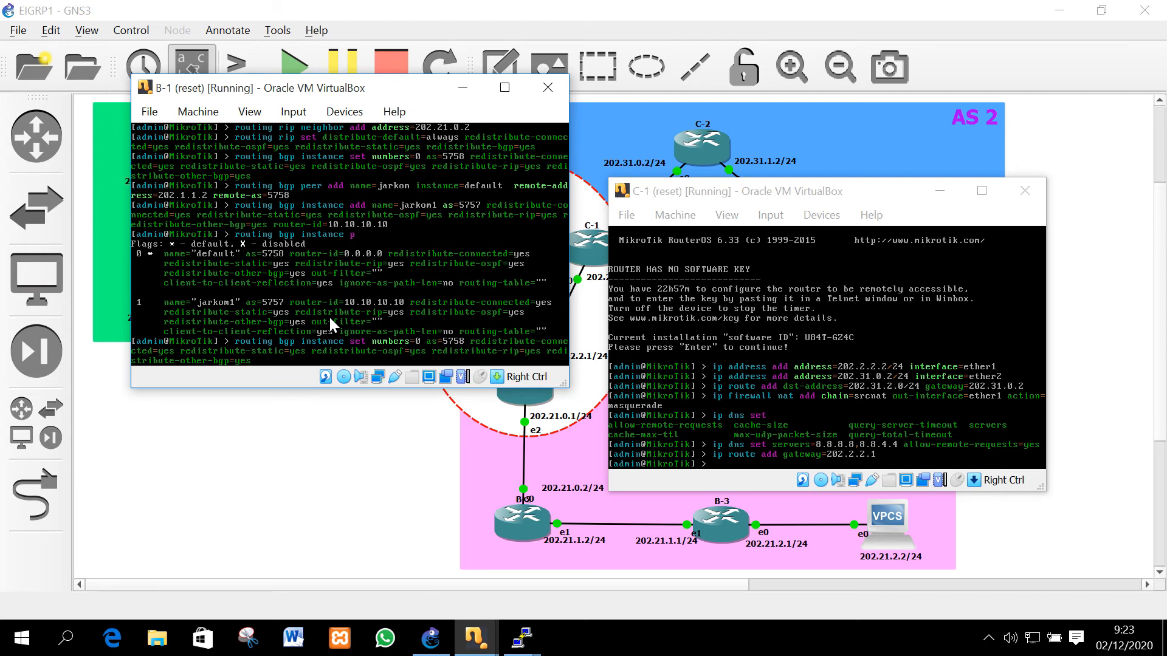
key(BackSpace)
text(1)
key(BackSpace)
text(7)
text( router-id=10.10.10)
text(.10)
key(Return)
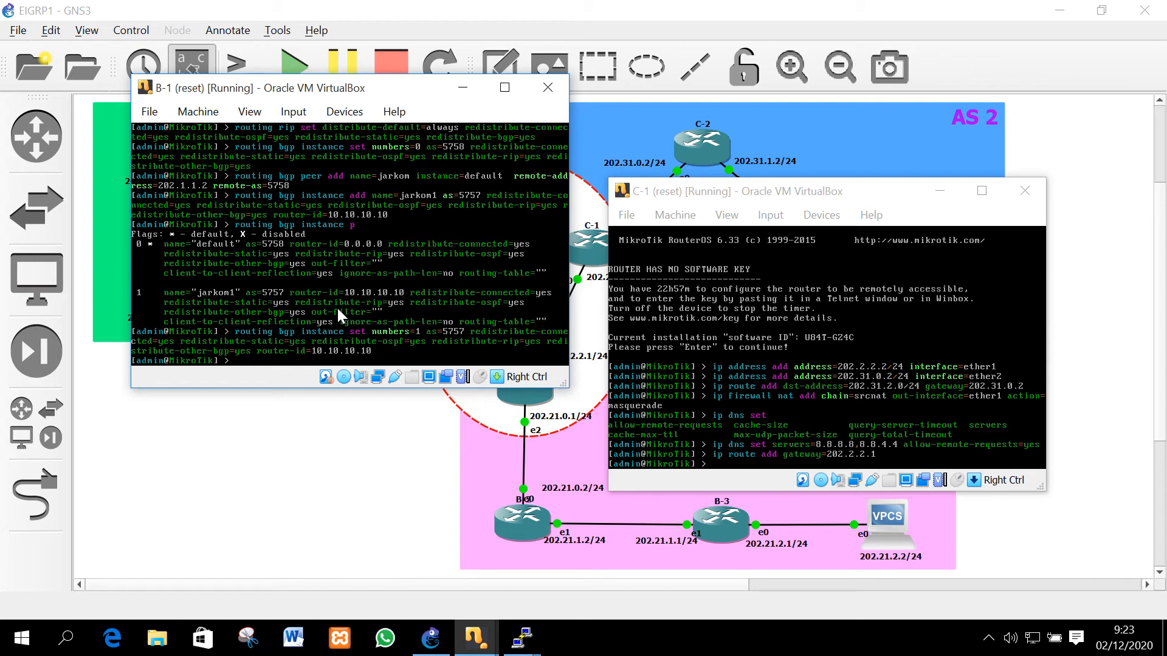
Rename BGP instance 1 to default2
key(Up)
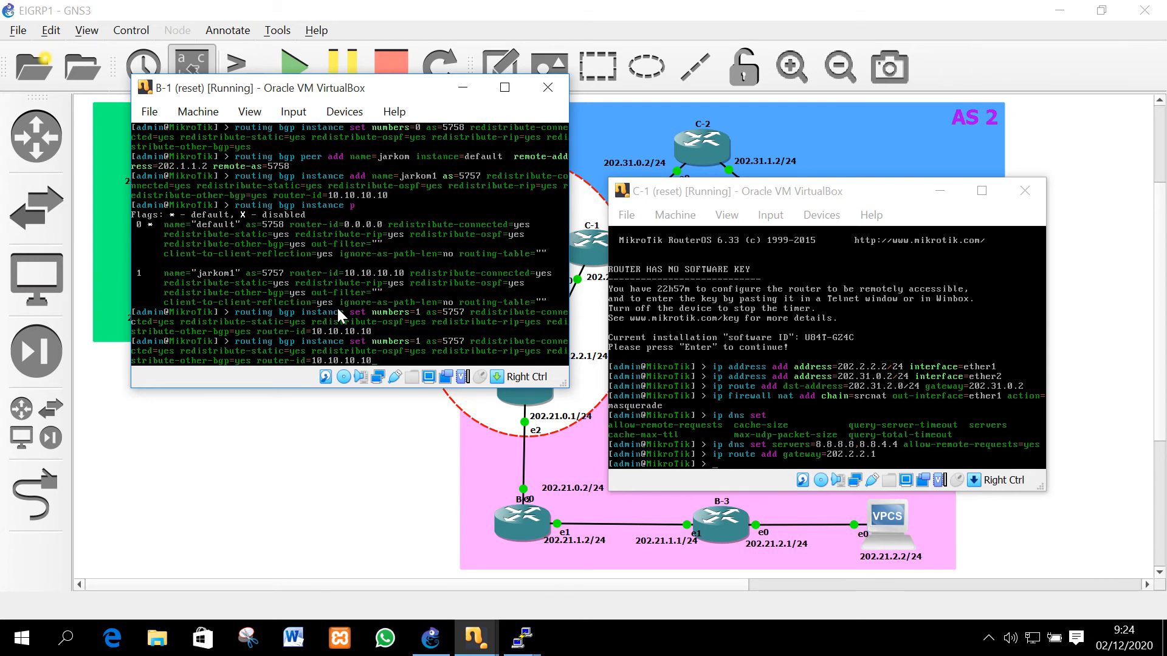
text(name=default 2)
key(Left)
key(BackSpace)
key(Return)
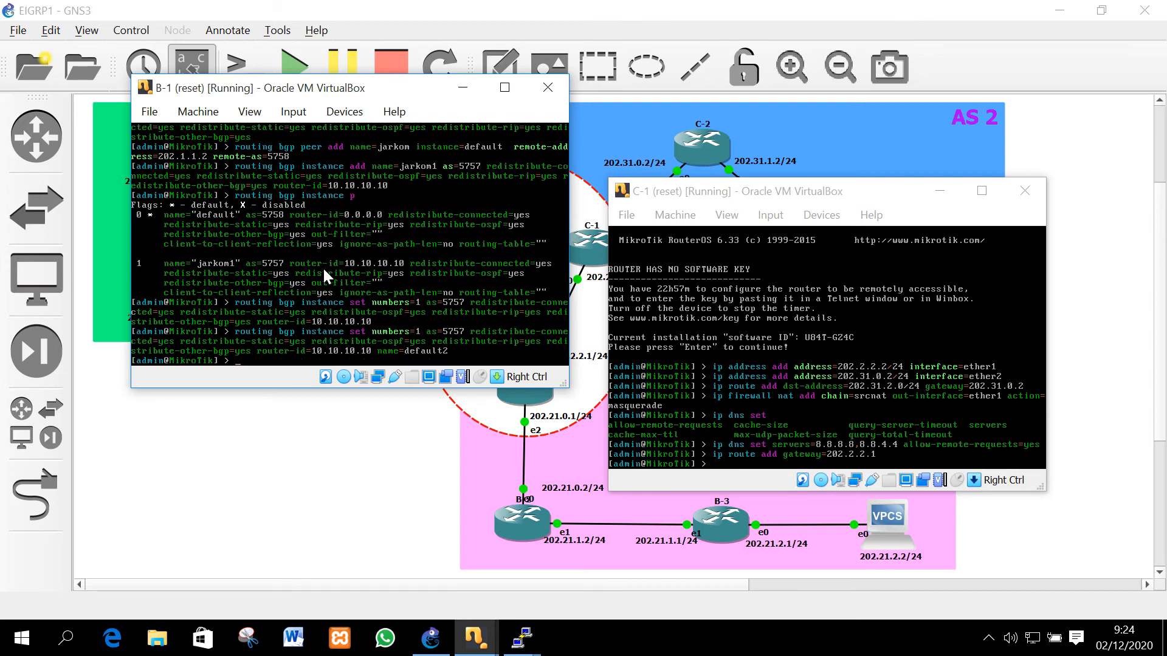
List the BGP instances again with 'routing bgp instance p'
key(Up)
key(Up)
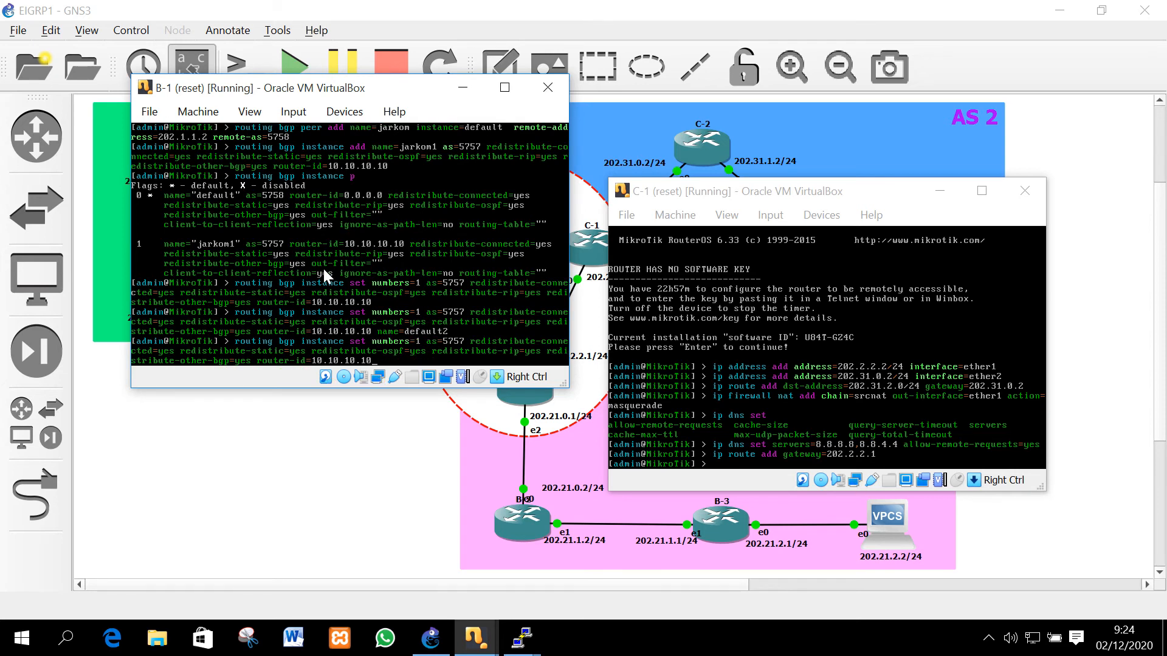
key(Down)
key(Down)
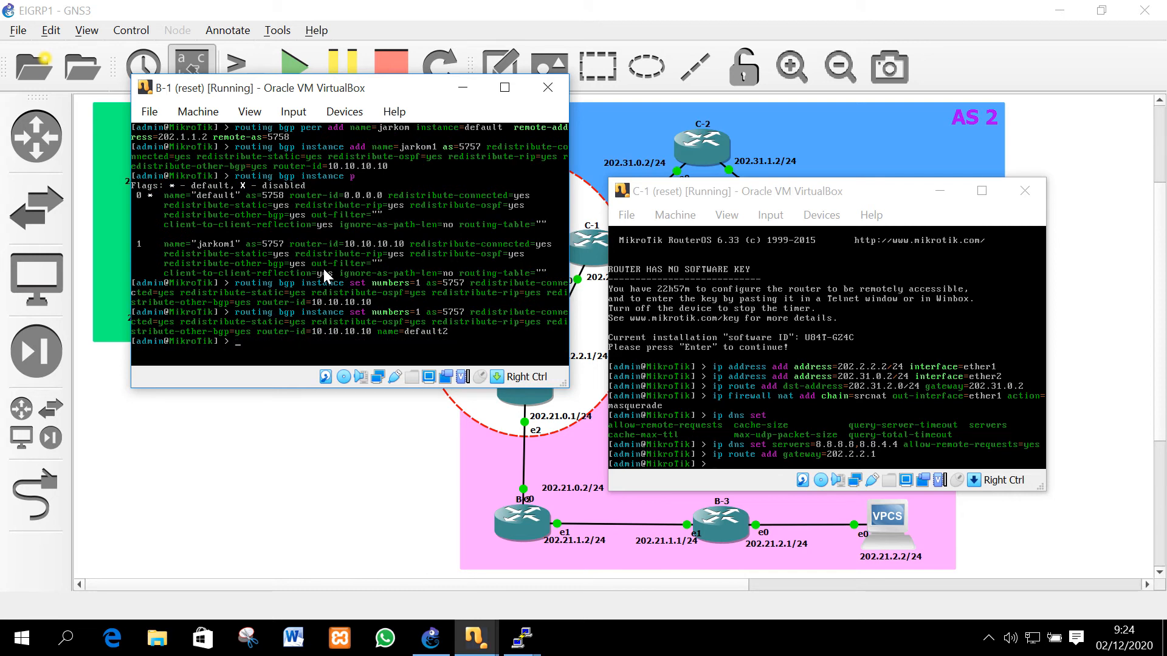
text(routing bgp instance p)
key(Return)
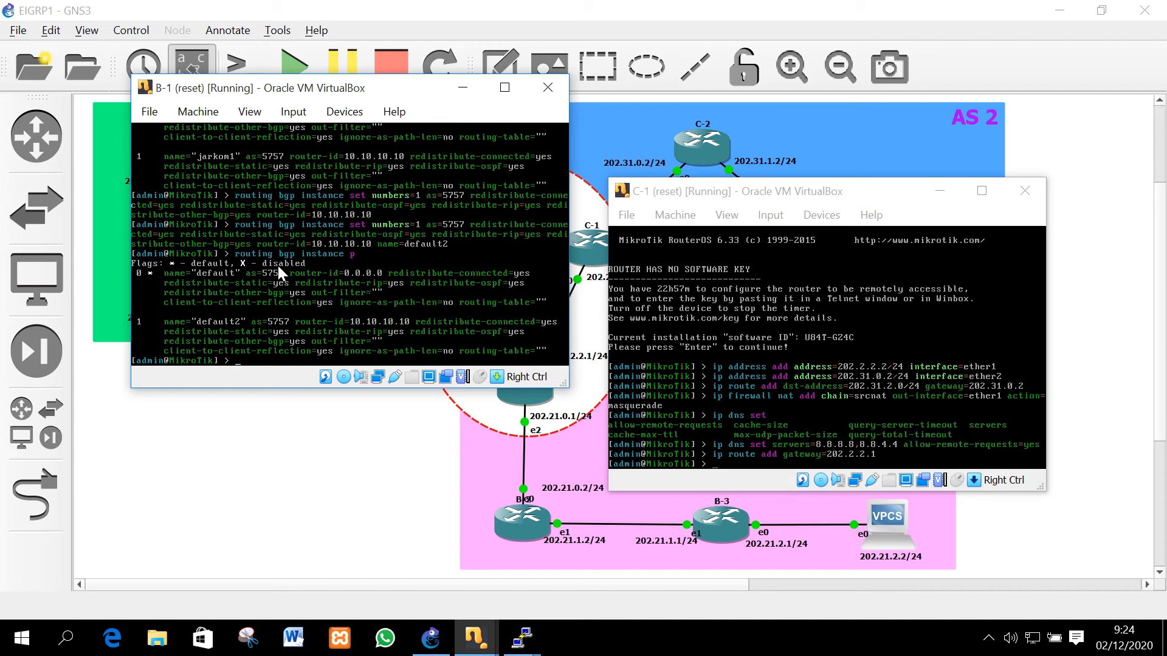
On B-1, add BGP peer jarkom1 on instance default2 to 202.2.2.2, remote-as 5757
text(routing bgp peer add name=jarkom)
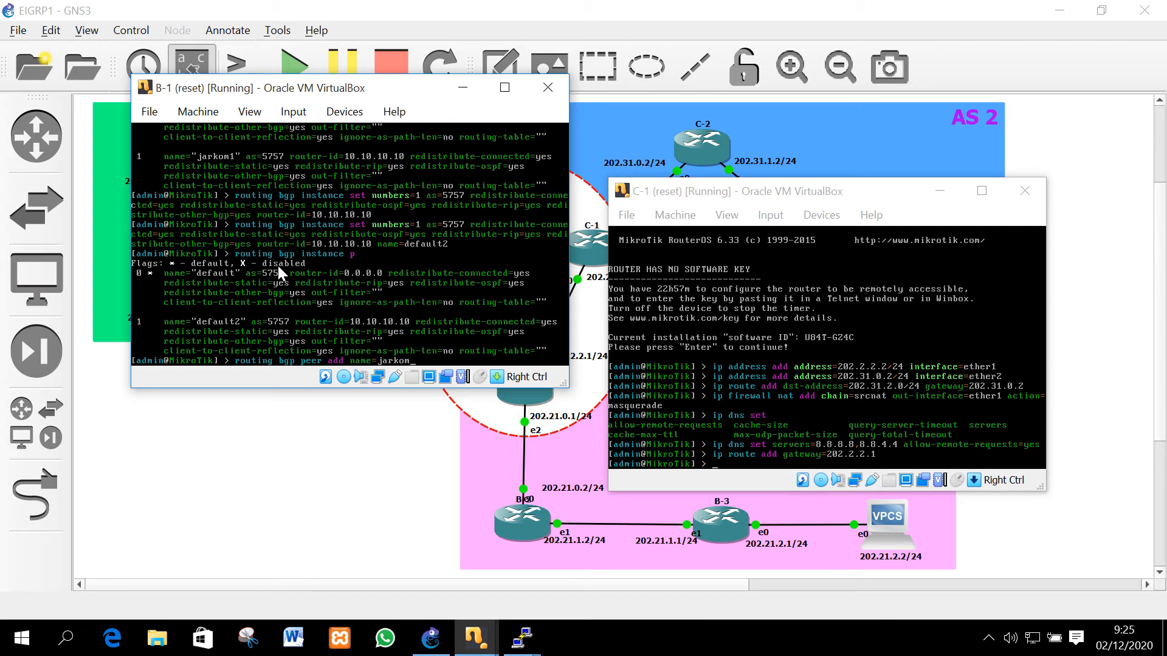
text(1 instance=default2 remoe)
key(BackSpace)
text(te-address=)
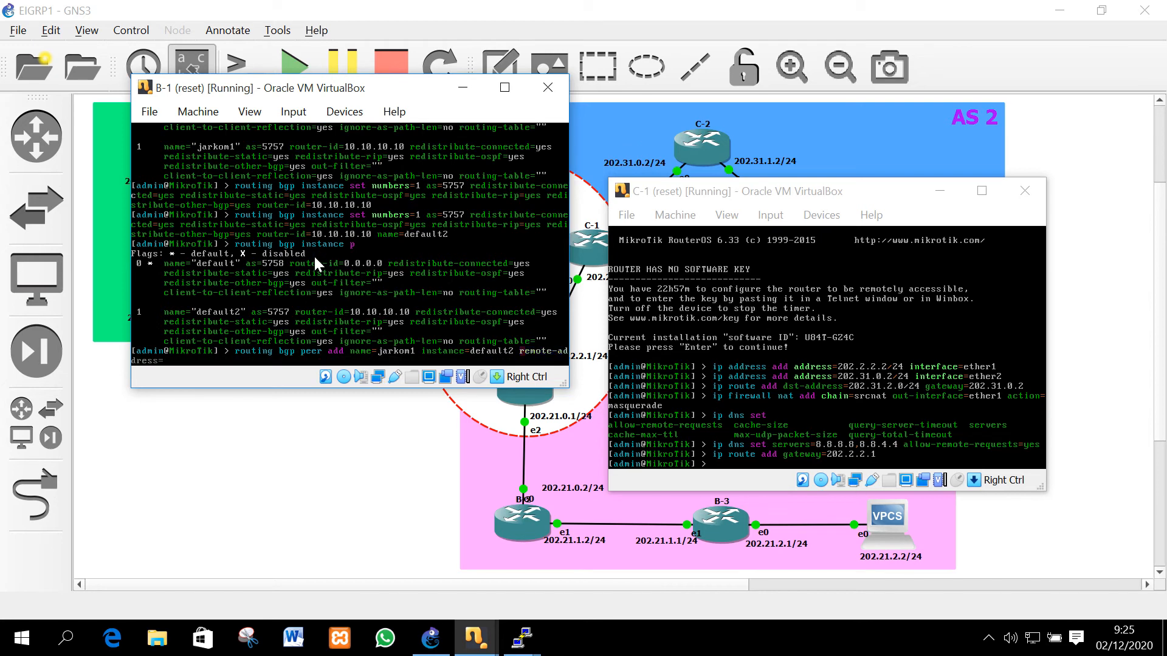
text(202.2.2.2 remote-as=5757)
key(Return)
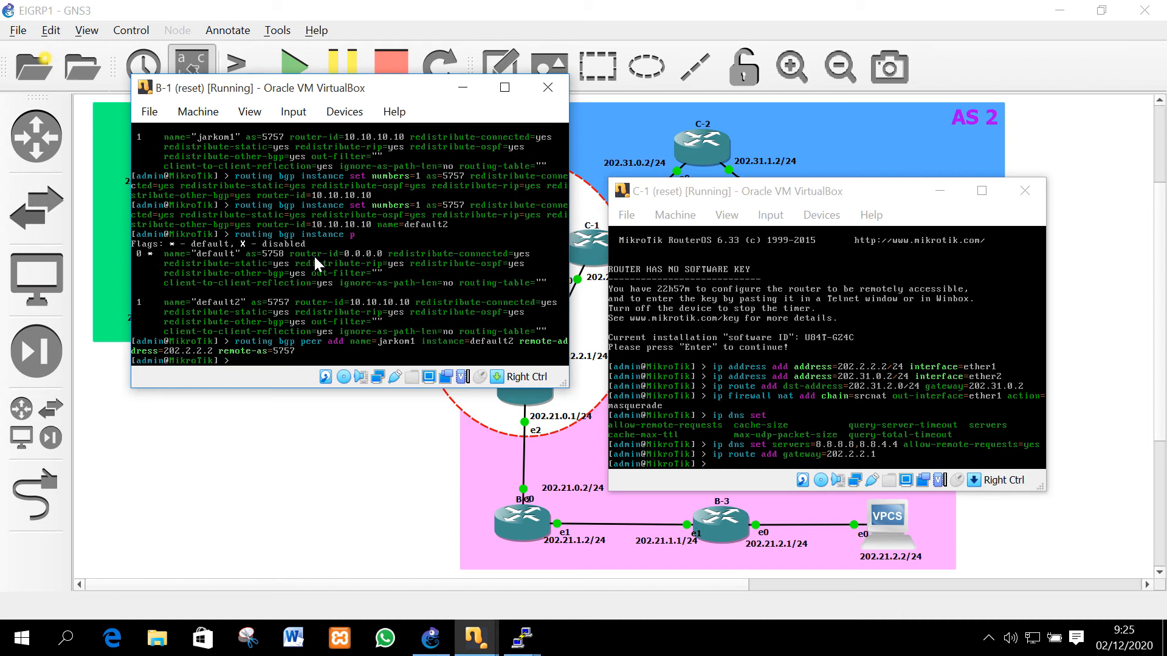
On C-1, set instance 0 to AS 5757, redistributing connected, static, RIP, OSPF and other-BGP
click(653, 194)
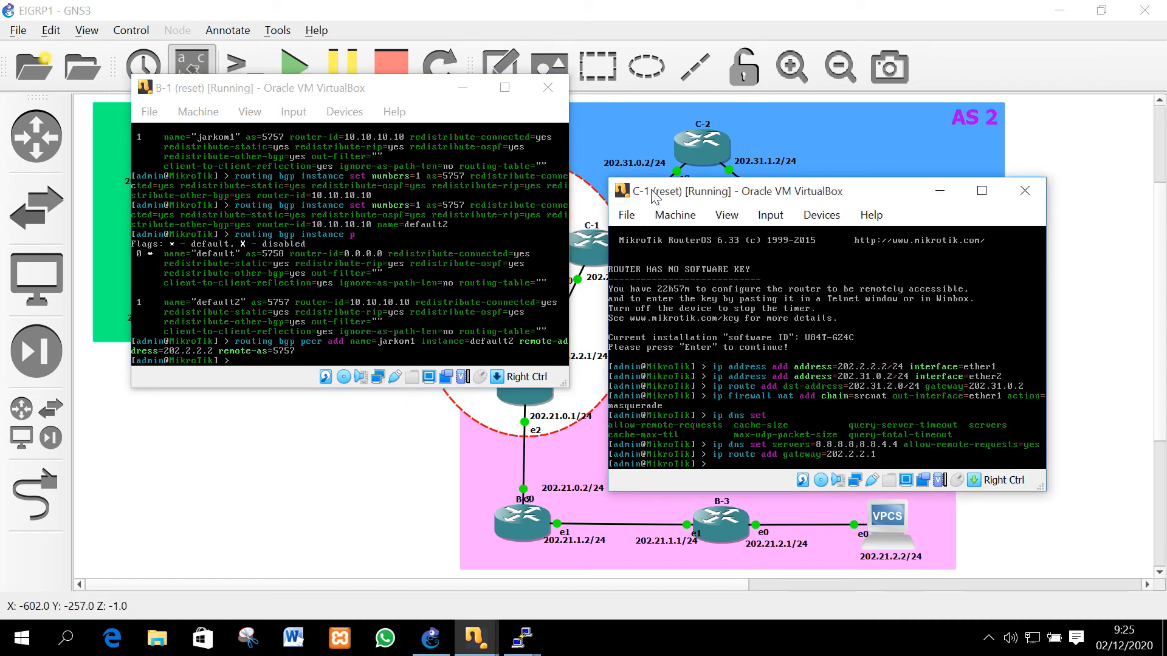
text(routing bgp)
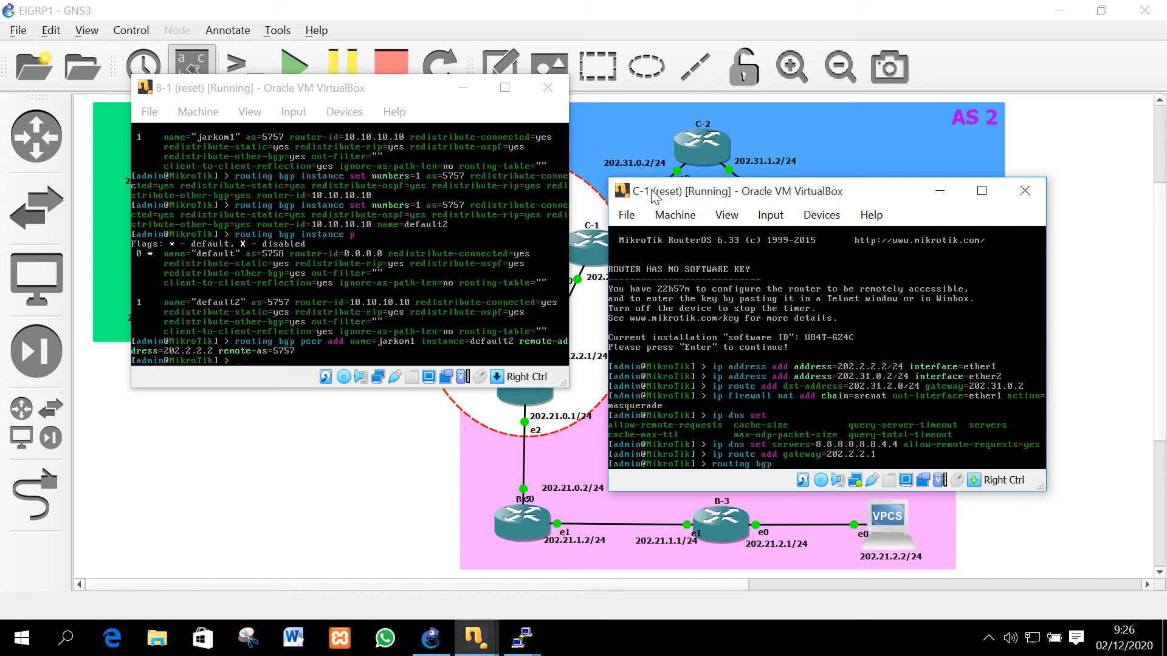
text( instance set numbers=0 as=5757)
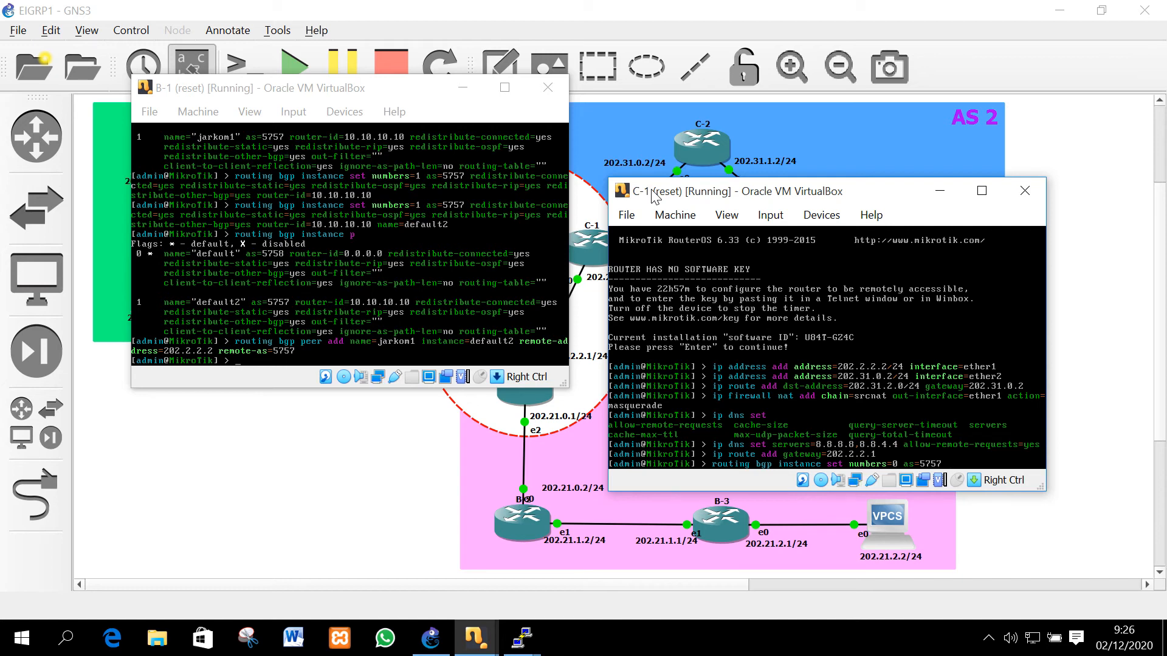
text(redistribute-connected=)
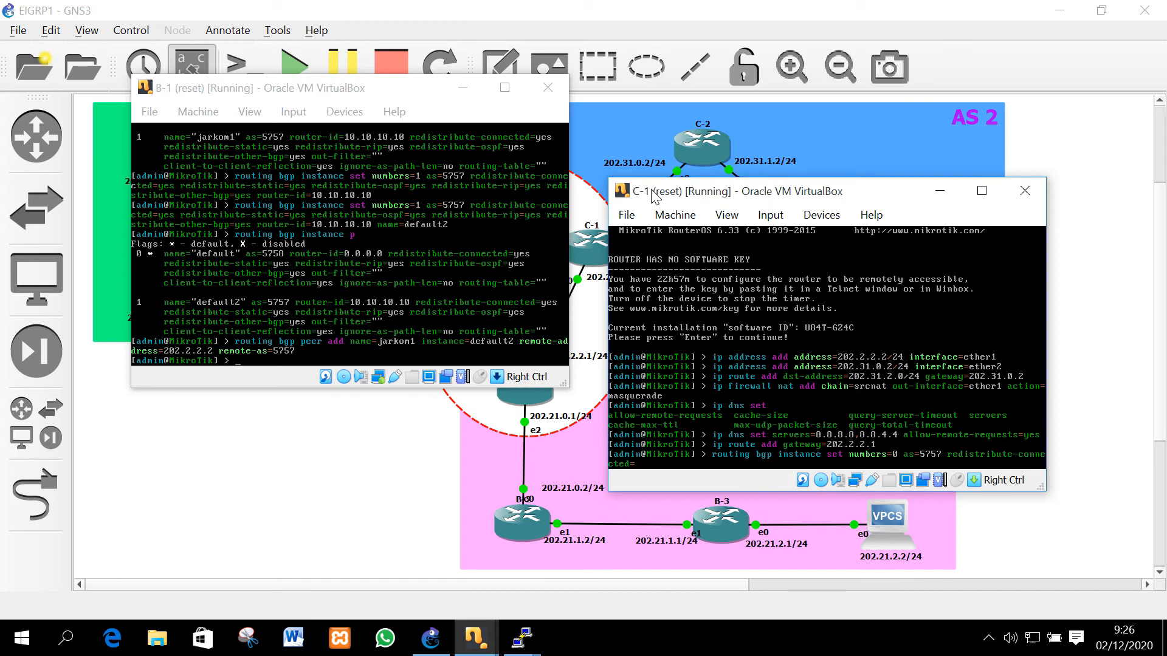
text(yes re)
key(Tab)
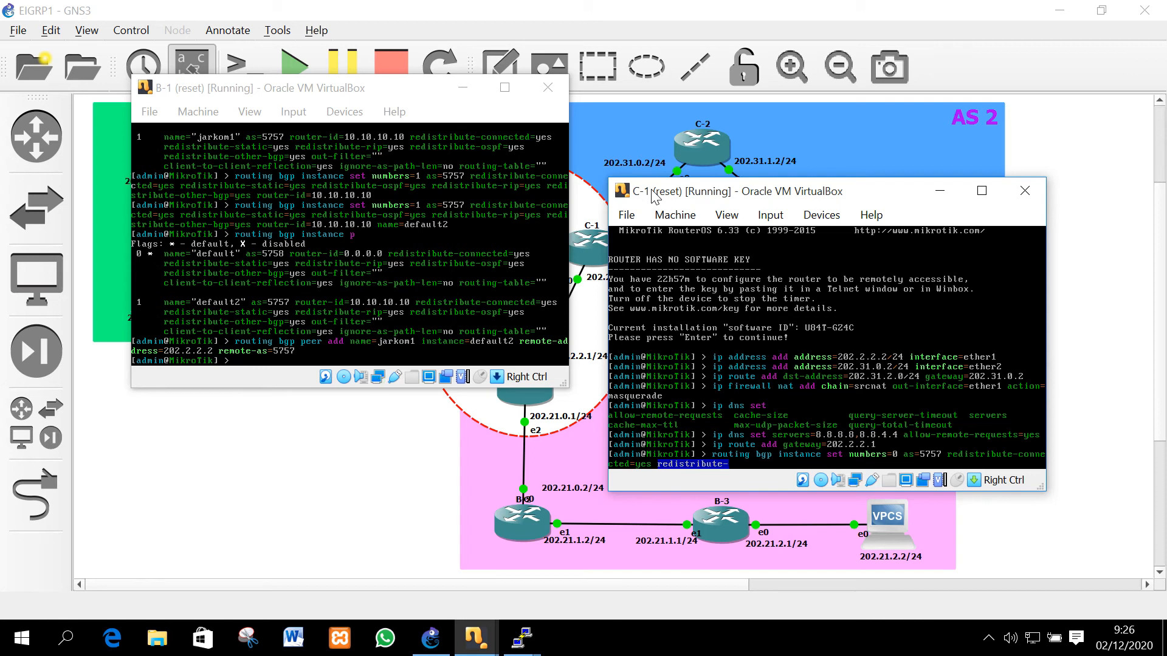
text(st)
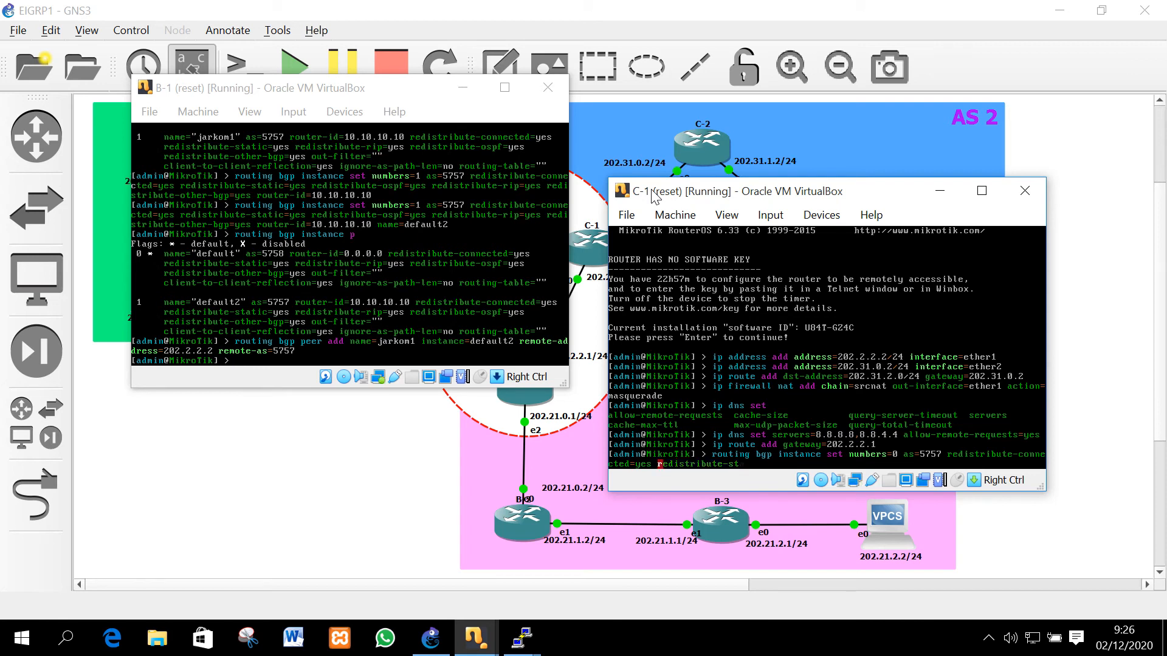
text(atic=yes re)
key(Tab)
text(rip=yes red)
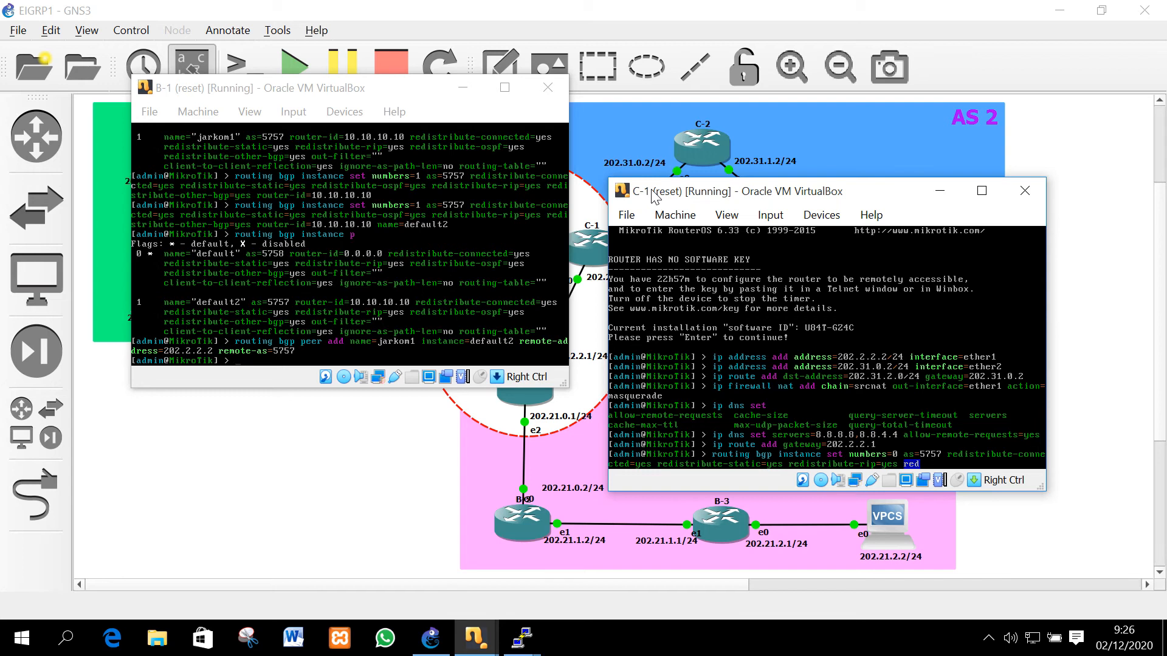
text(istribute-ospf=yes redistribute-other-bgp=)
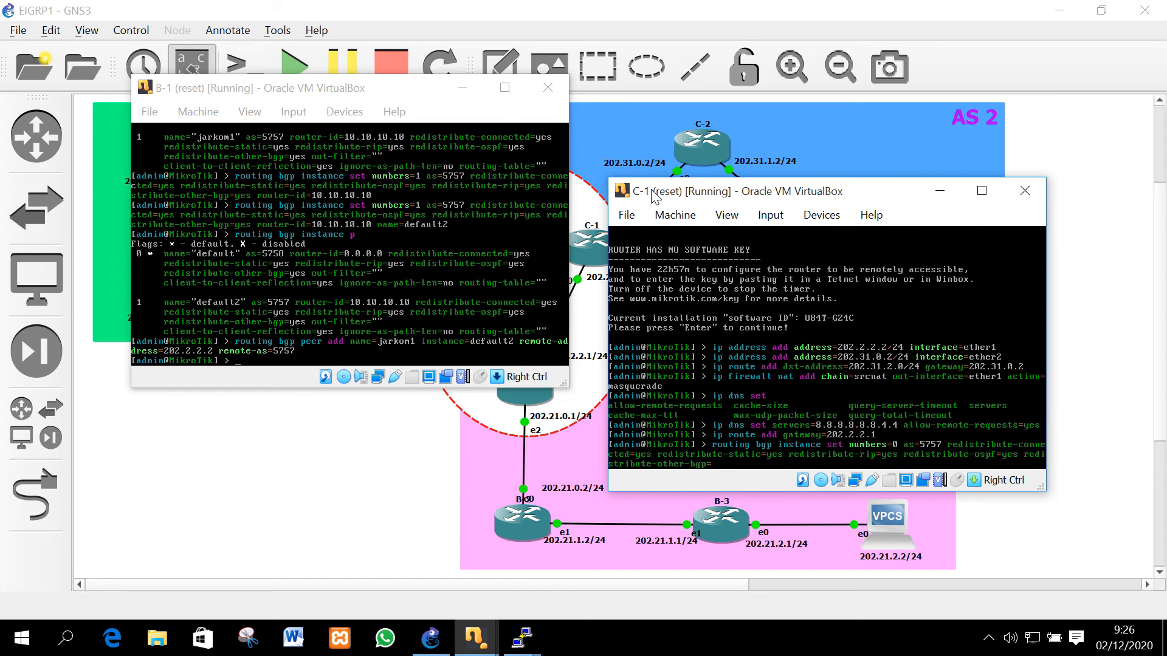
text(yes)
key(Return)
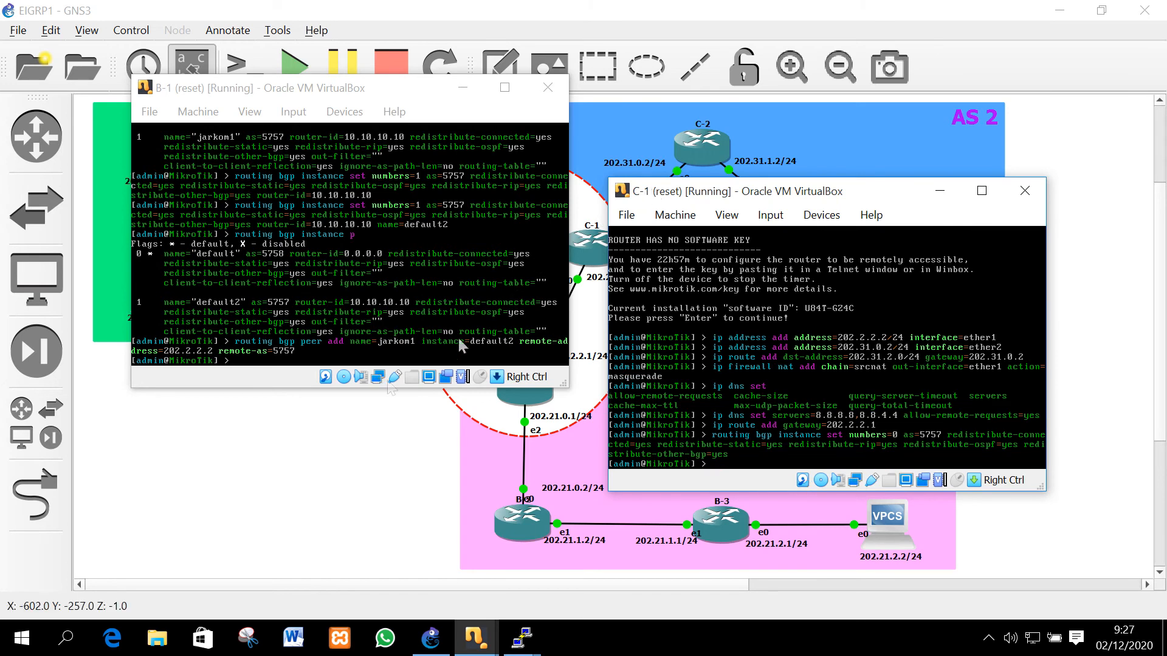
Give PC3 IP 202.31.2.2/24 with gateway 202.31.2.1 and save it
click(419, 438)
double_click(946, 229)
text(ip 202)
text(.2)
key(BackSpace)
text(31.2.)
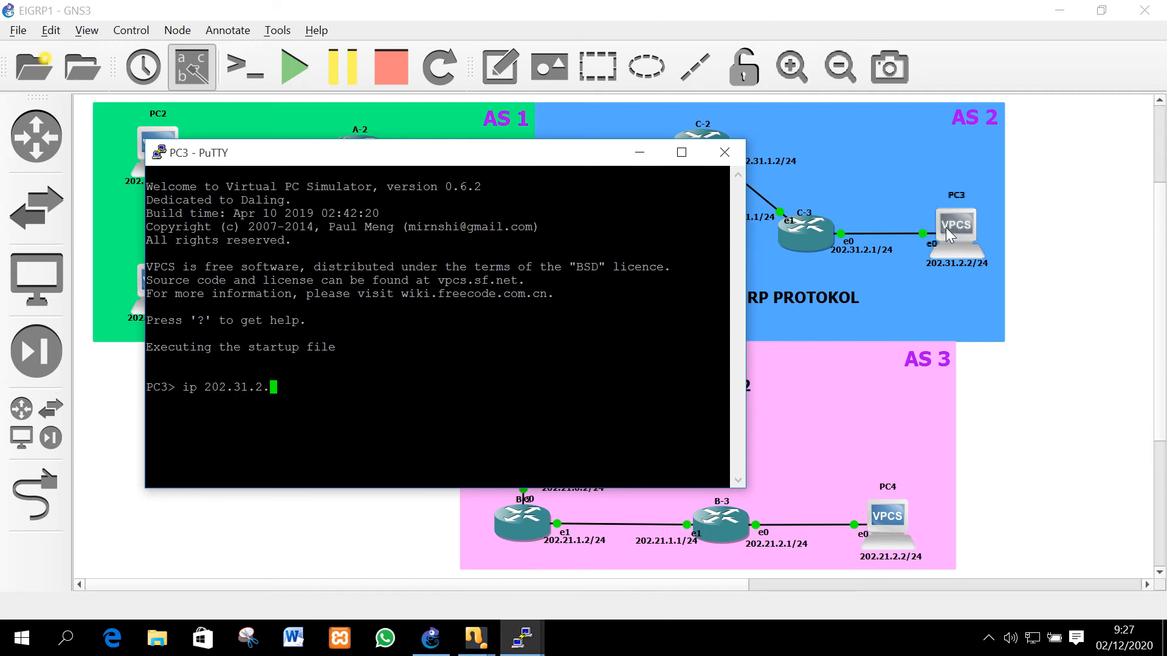
text(2/24 202.31.2.1)
key(Return)
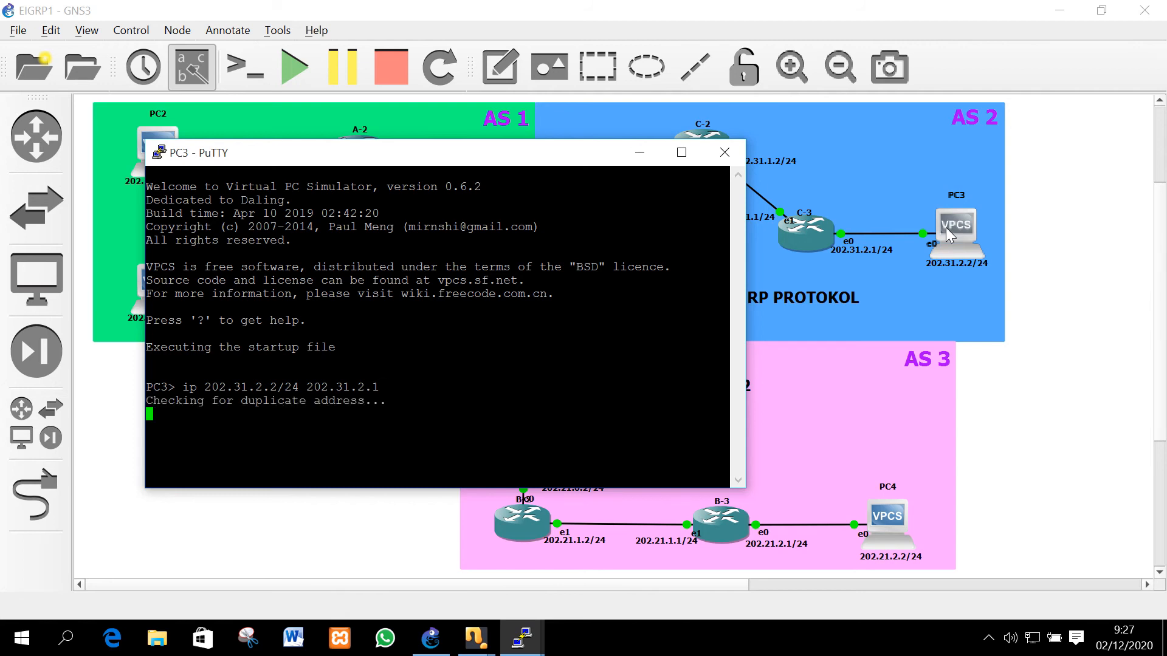
text(save)
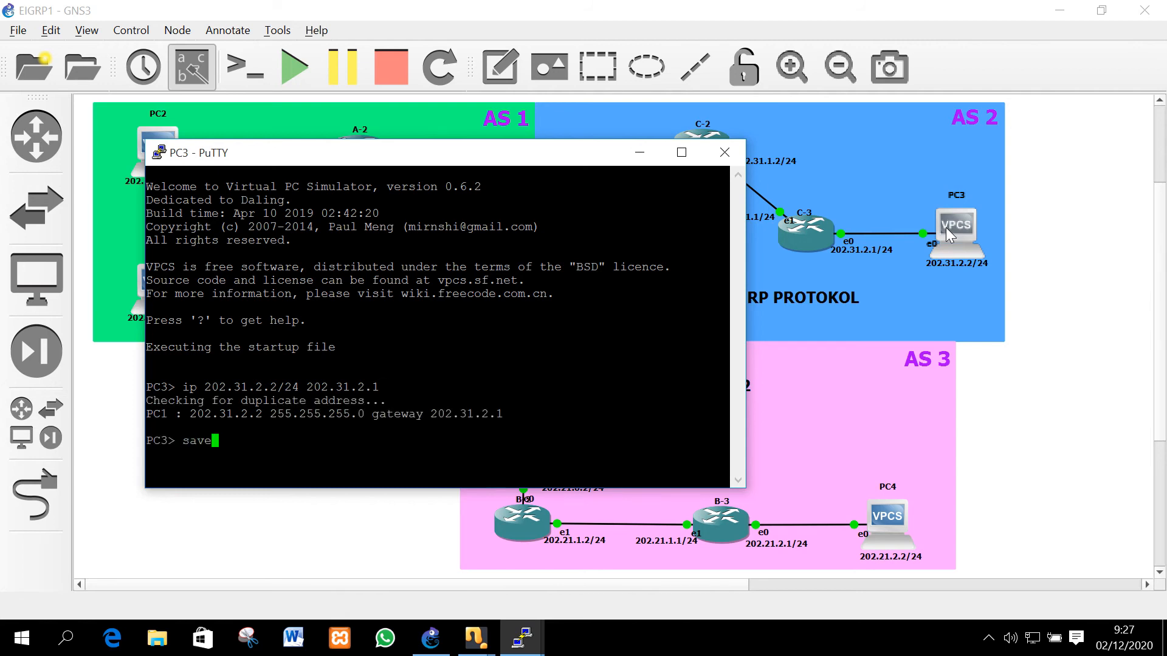
key(Return)
Arrange the PC3 and PC4 consoles side by side over the topology
drag(474, 156, 680, 86)
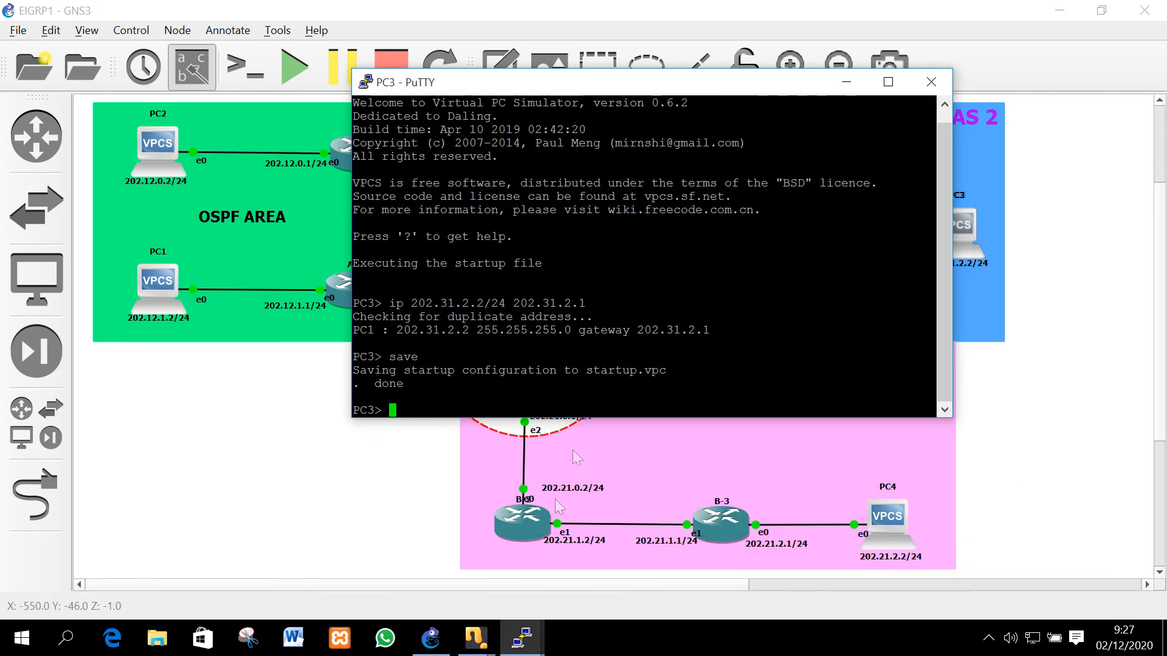
mouse_move(521, 638)
click(681, 577)
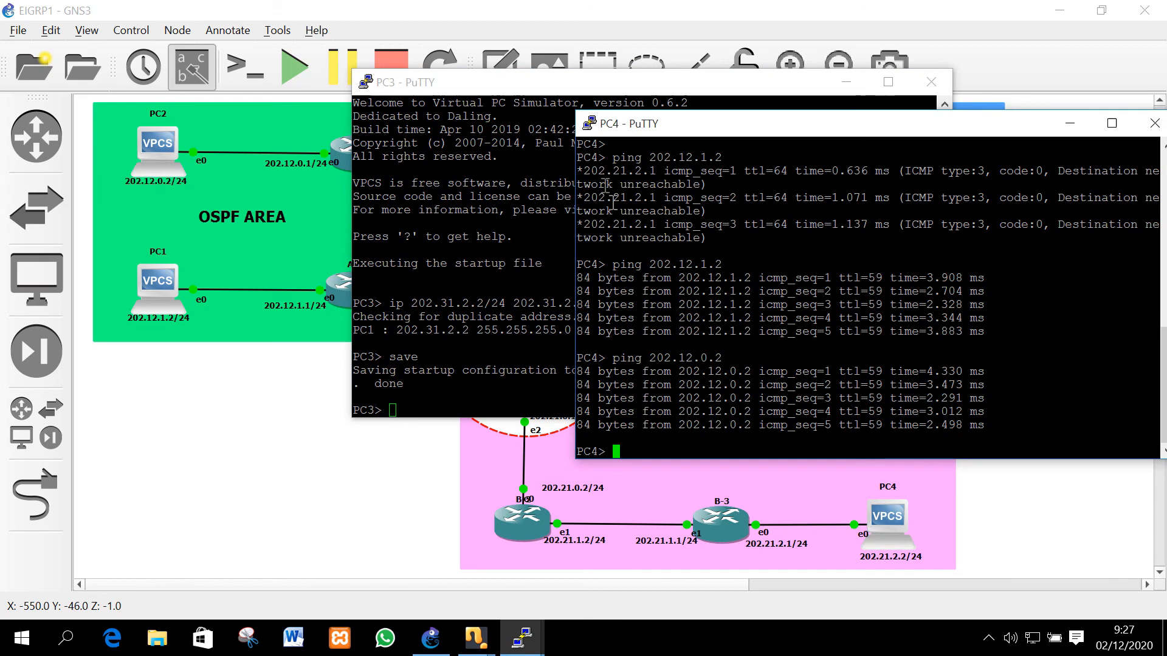
drag(632, 129, 636, 155)
drag(653, 82, 425, 58)
drag(863, 157, 881, 74)
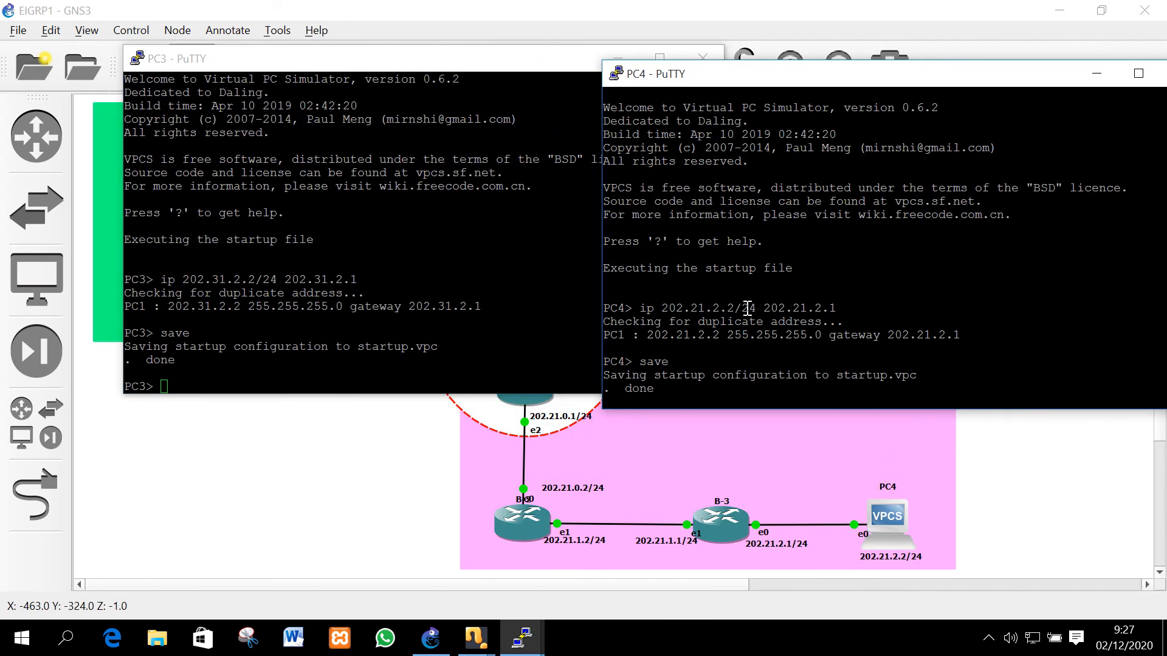
scroll(747, 304, up, 10)
drag(635, 308, 769, 309)
click(396, 289)
drag(751, 82, 795, 73)
click(357, 174)
Ping PC4 at 202.21.2.2 from PC3; all five pings time out
text(pi)
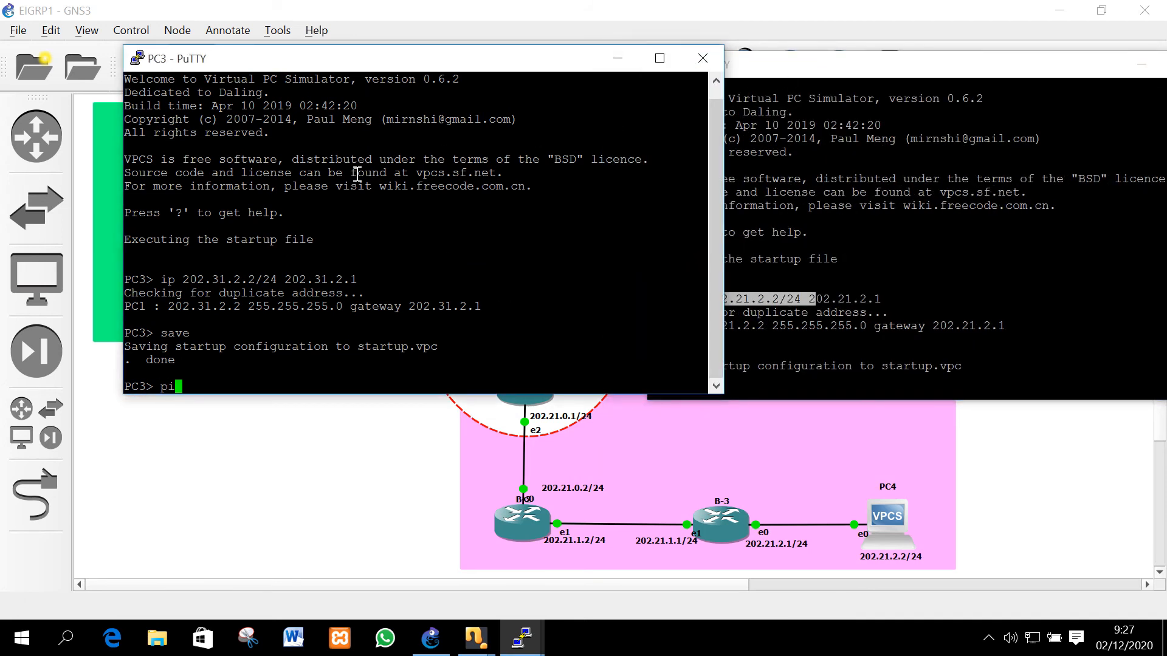
text(ng 202.21.2.2)
key(Return)
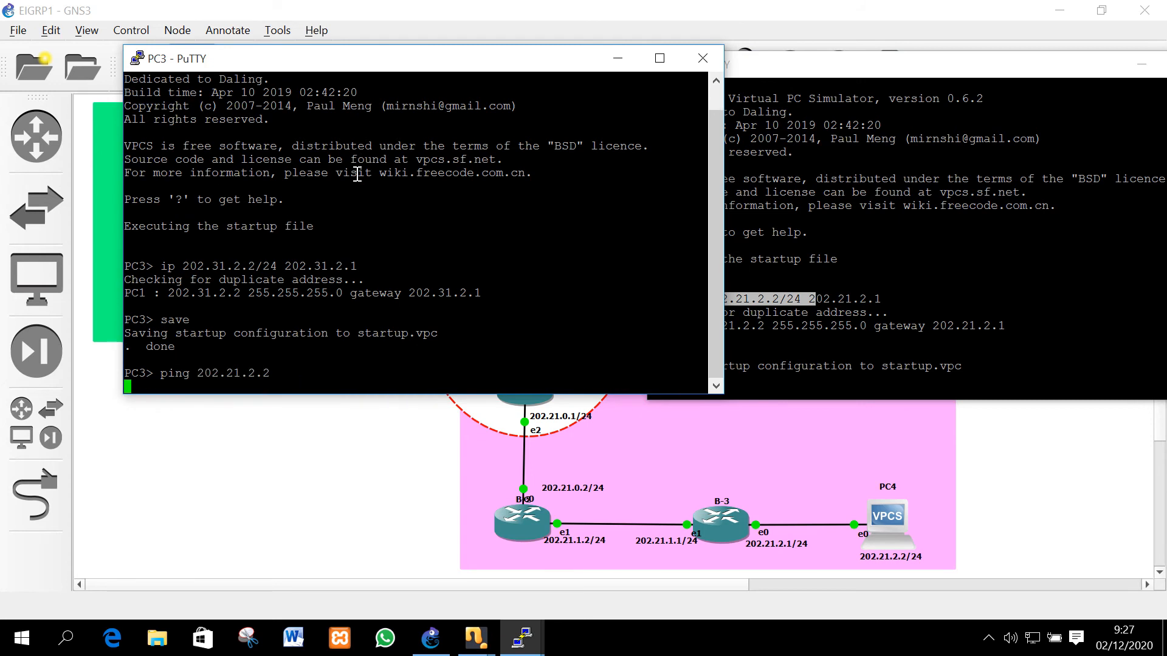
double_click(364, 335)
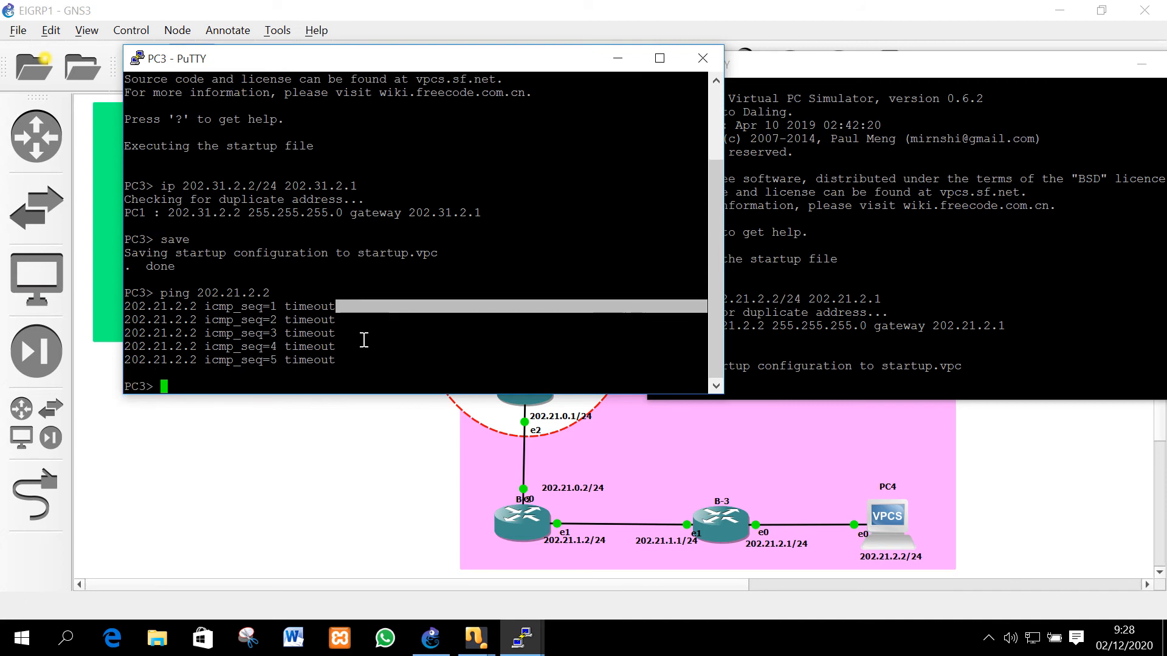
click(397, 513)
Bring up C-1's console and decline the mouse capture prompt
mouse_move(471, 647)
click(494, 571)
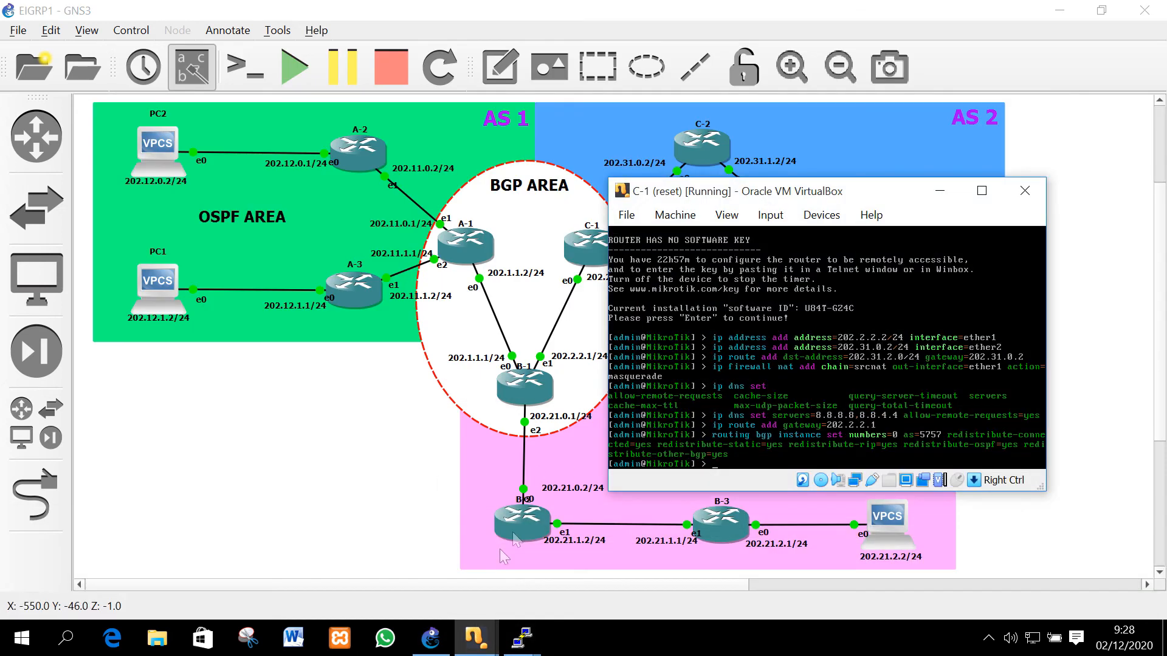
click(806, 297)
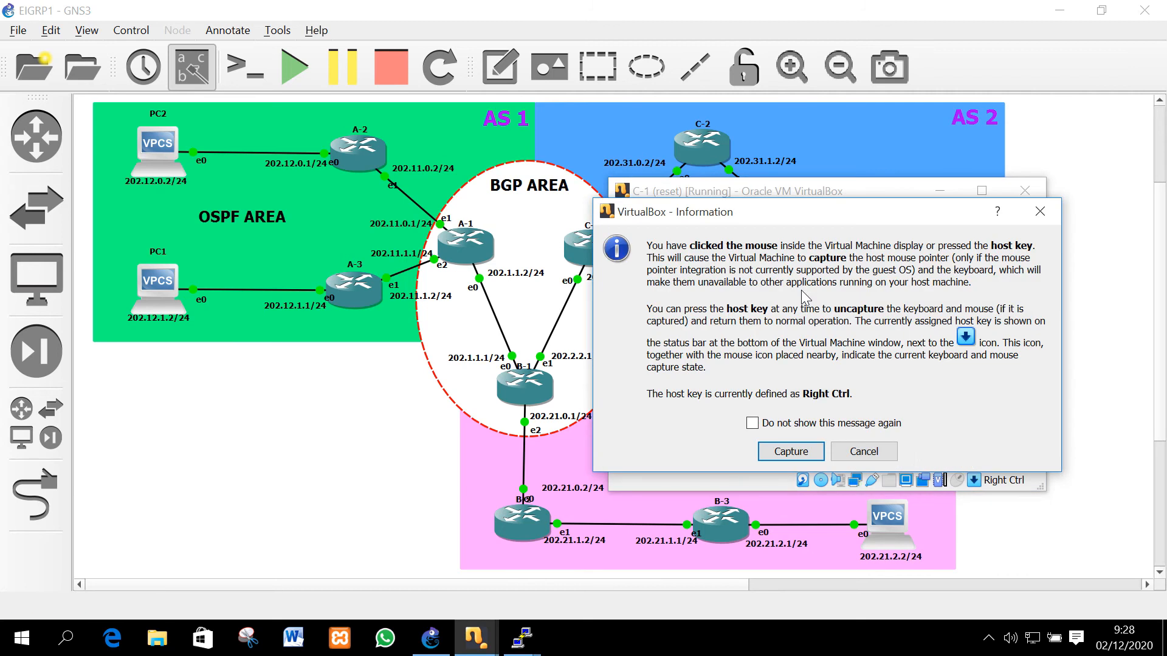
key(Tab)
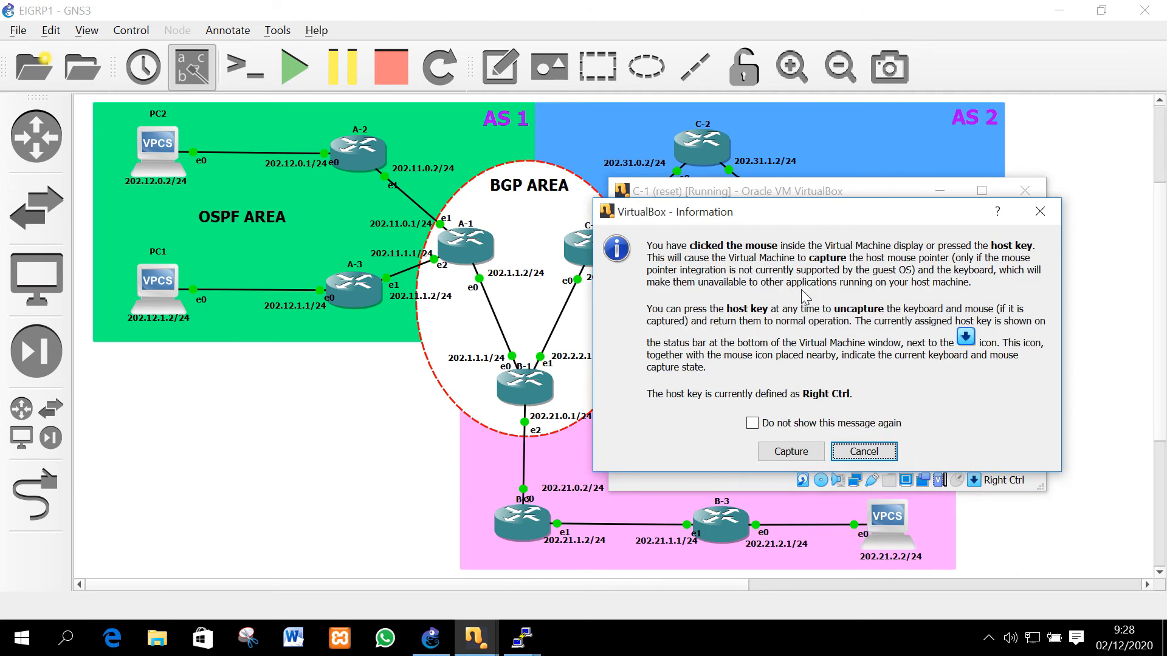
click(885, 451)
Advertise network 202.31.0.0/24 over BGP on C-1
text(routing)
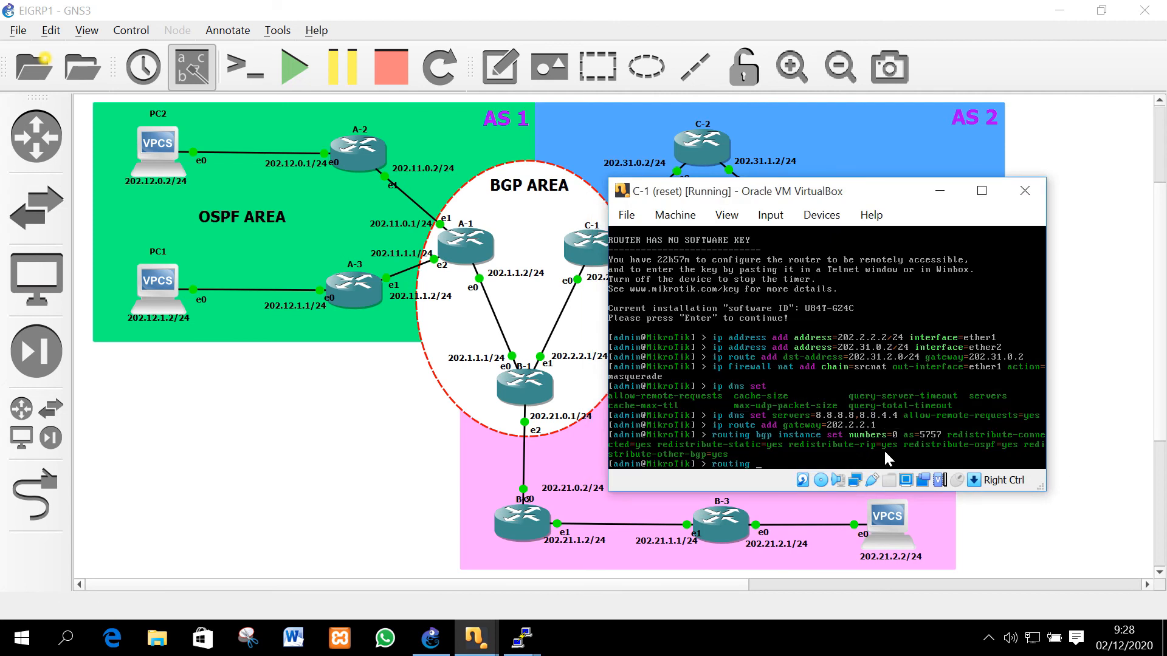
text( bgp network add)
text(network=202.31.-)
key(BackSpace)
text(0.0/24)
key(Return)
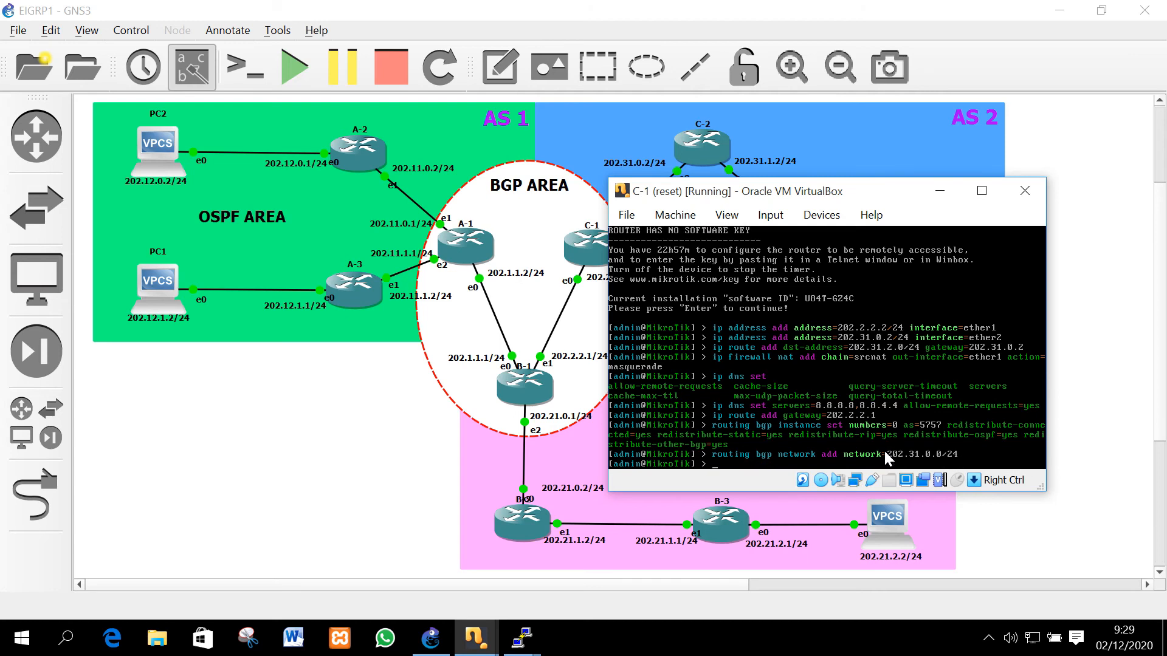
Add BGP networks 202.31.1.0/24 and 202.31.2.0/24 on C-1
key(Up)
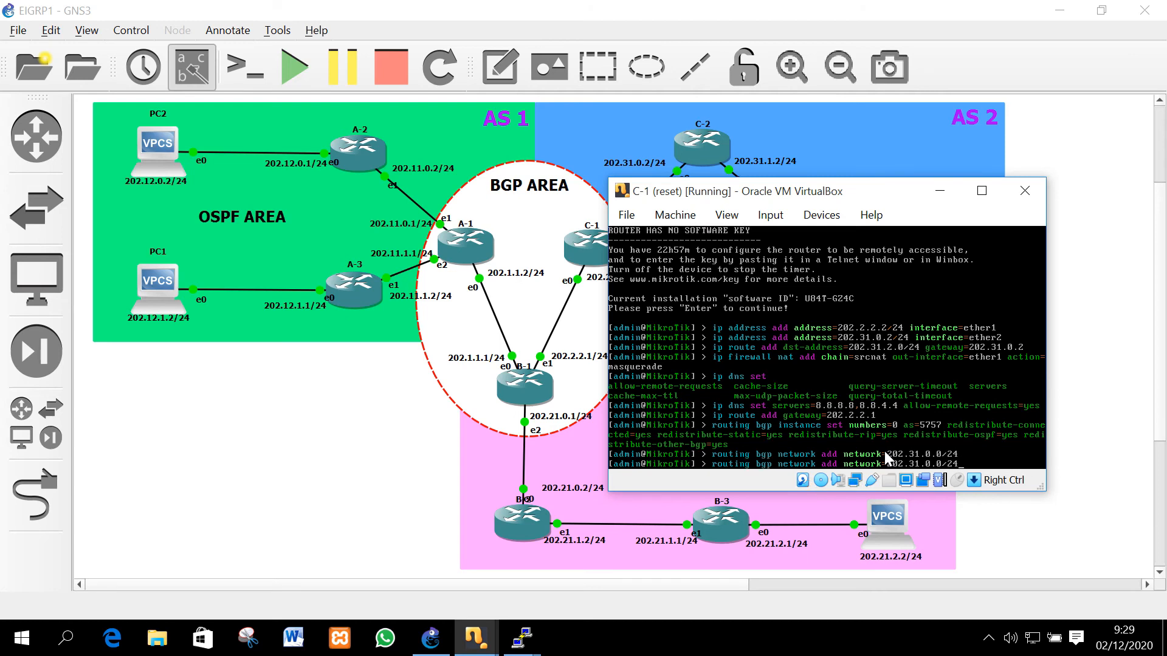
key(Left)
key(BackSpace)
text(1)
key(Return)
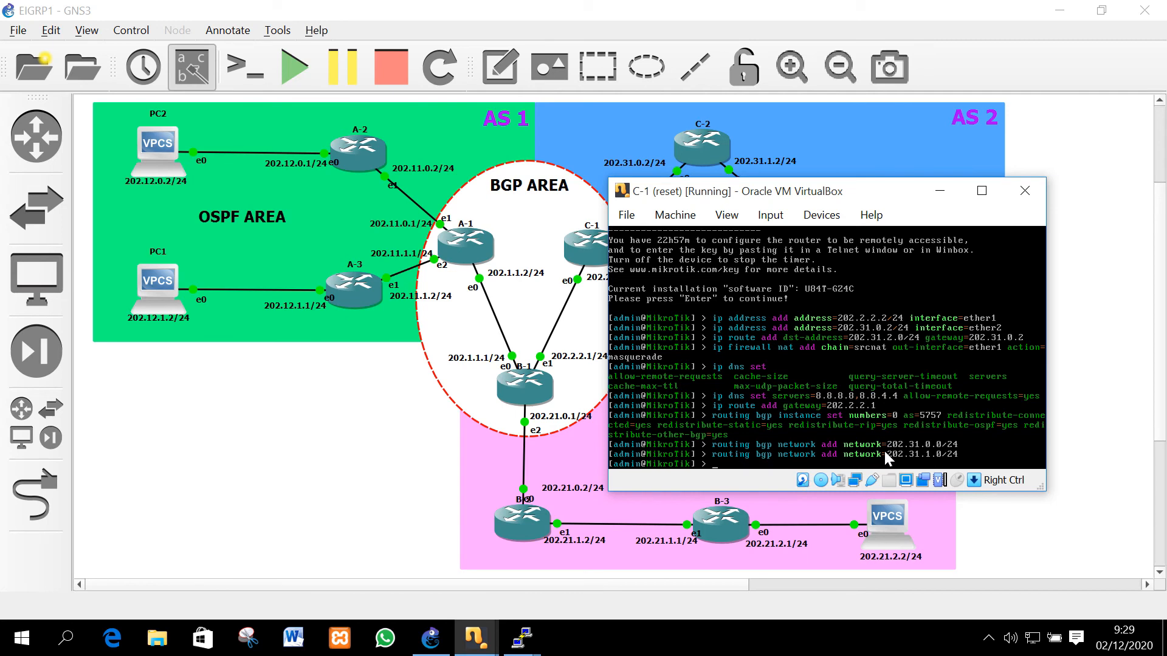
key(Up)
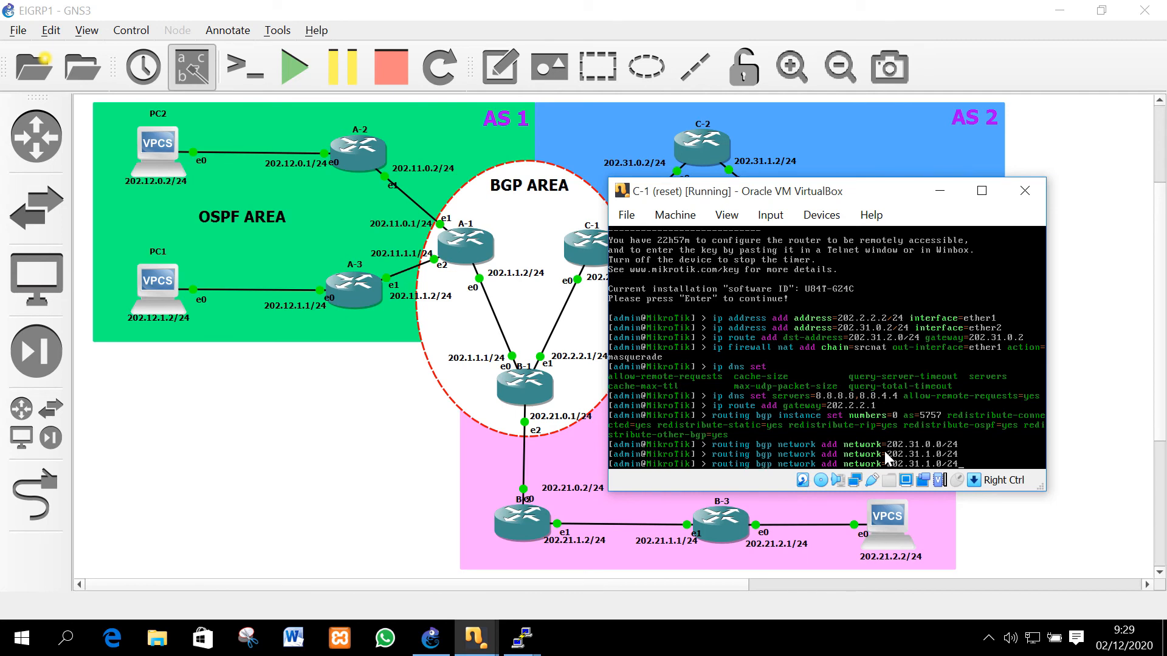
key(Left)
key(Left)
key(Left)
key(Left)
key(Left)
key(BackSpace)
text(2)
key(Return)
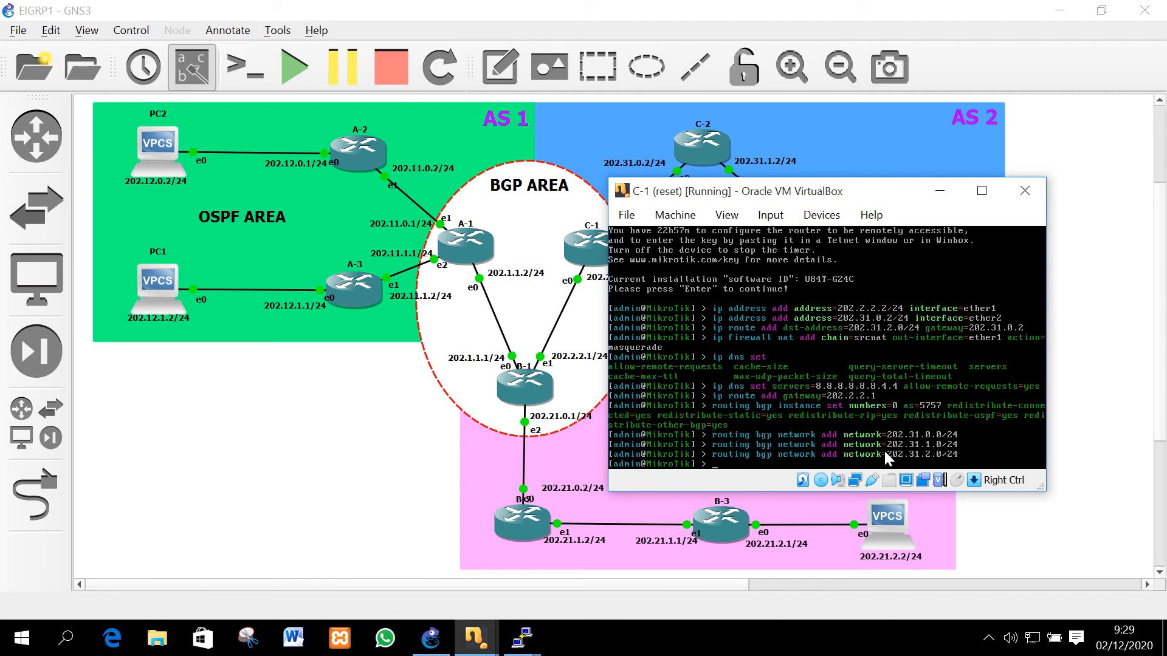
click(466, 646)
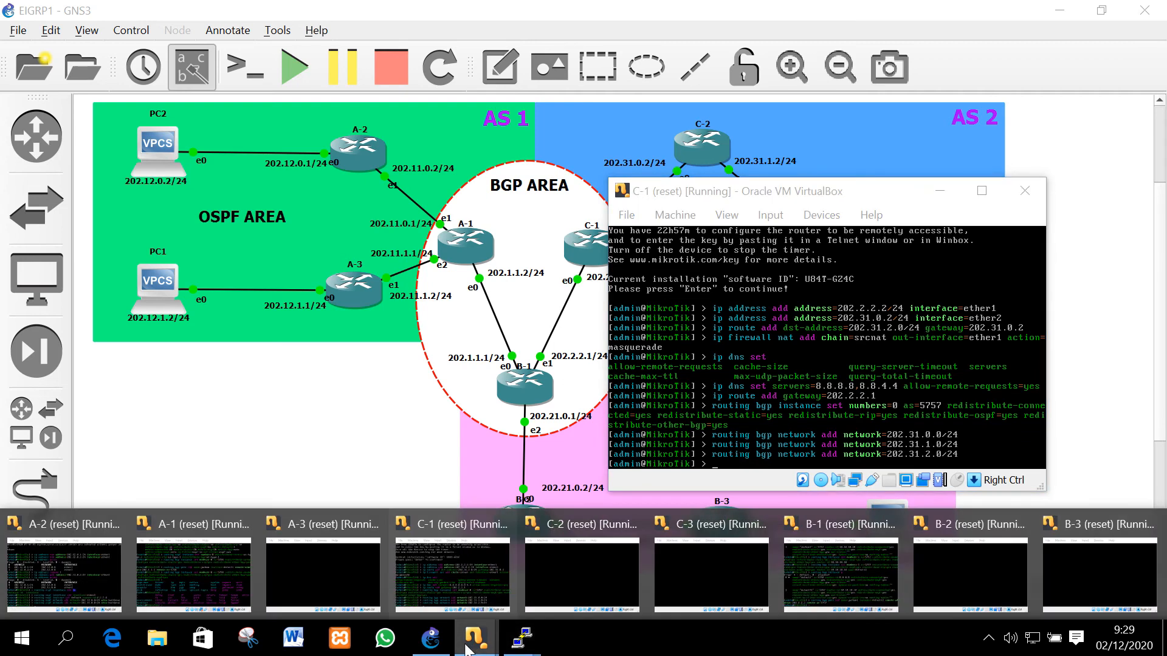
On B-1, advertise network 202.21.0.0/24 over BGP
click(841, 574)
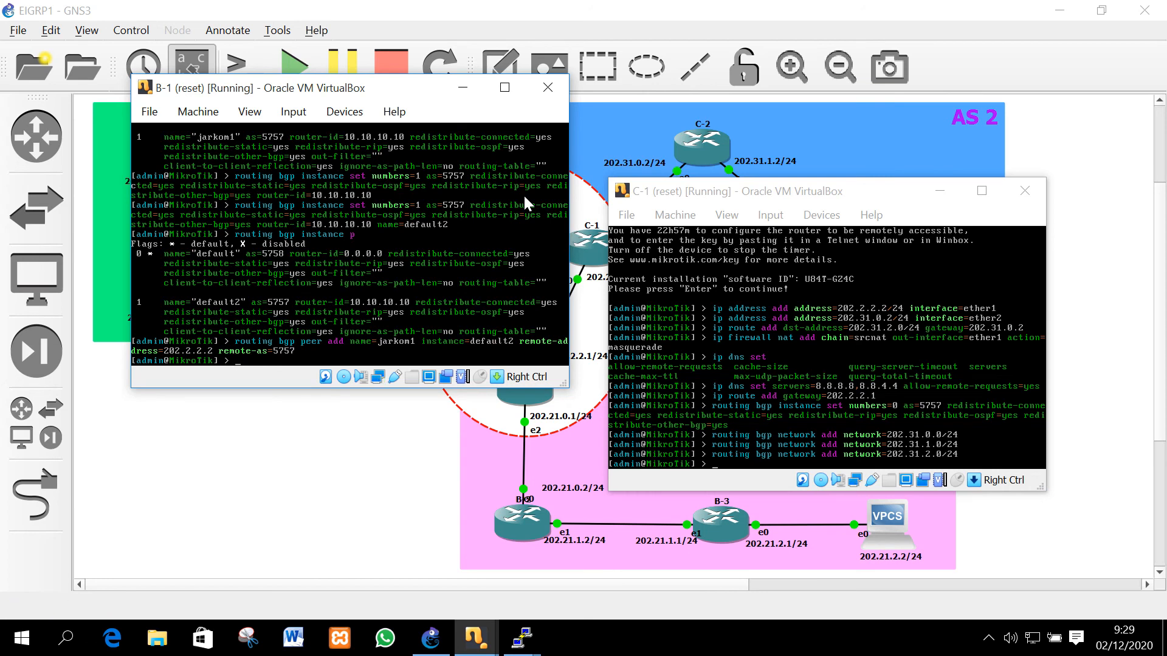
text(routing bgp network add ne)
key(Tab)
text(202.21)
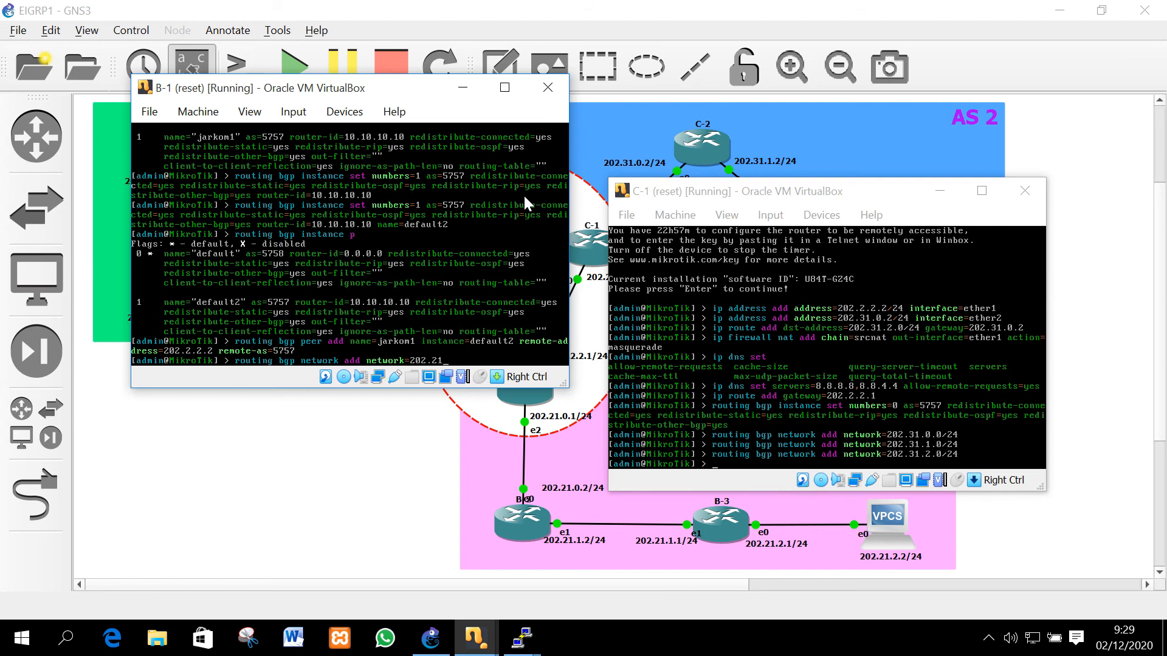
text(.0/24)
key(Return)
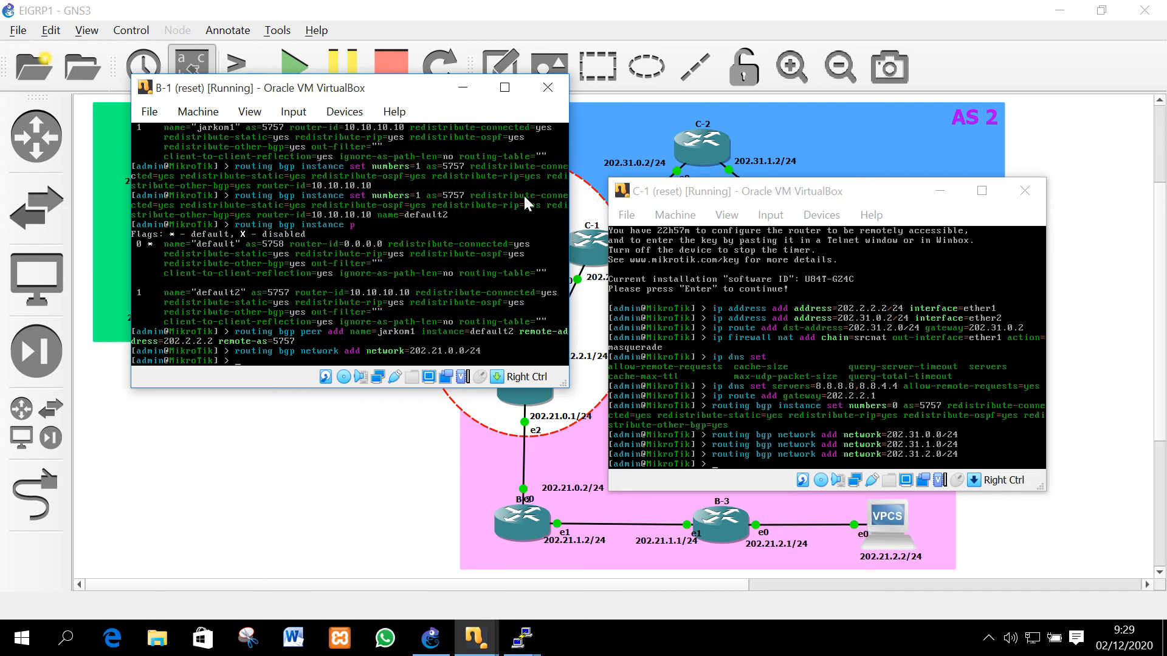
Add BGP networks 202.21.1.0/24 and 202.21.2.0/24 on B-1
key(Up)
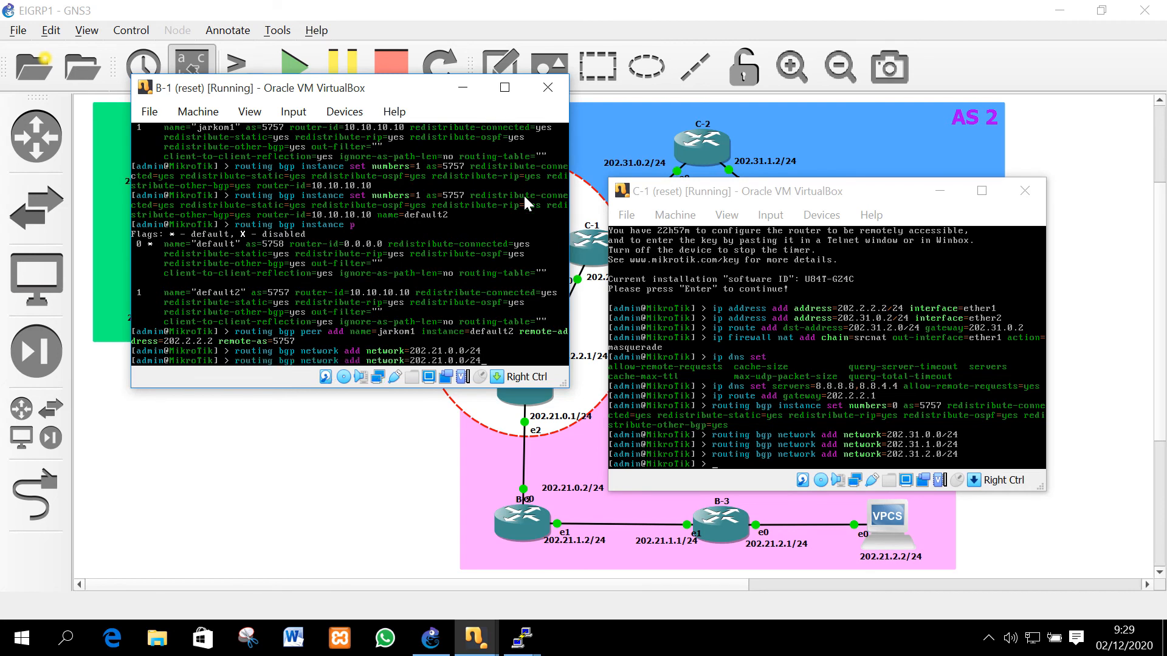
key(BackSpace)
text(1)
key(Return)
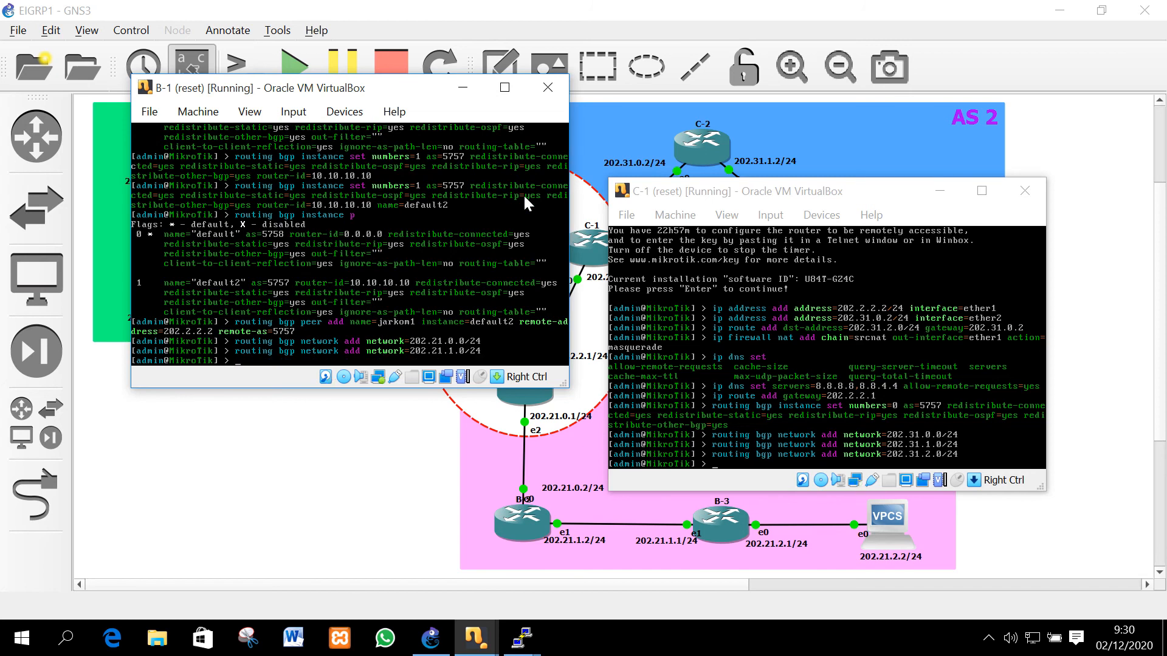
key(Up)
key(Left)
key(Left)
key(Left)
key(Left)
key(Left)
key(BackSpace)
text(2)
key(Return)
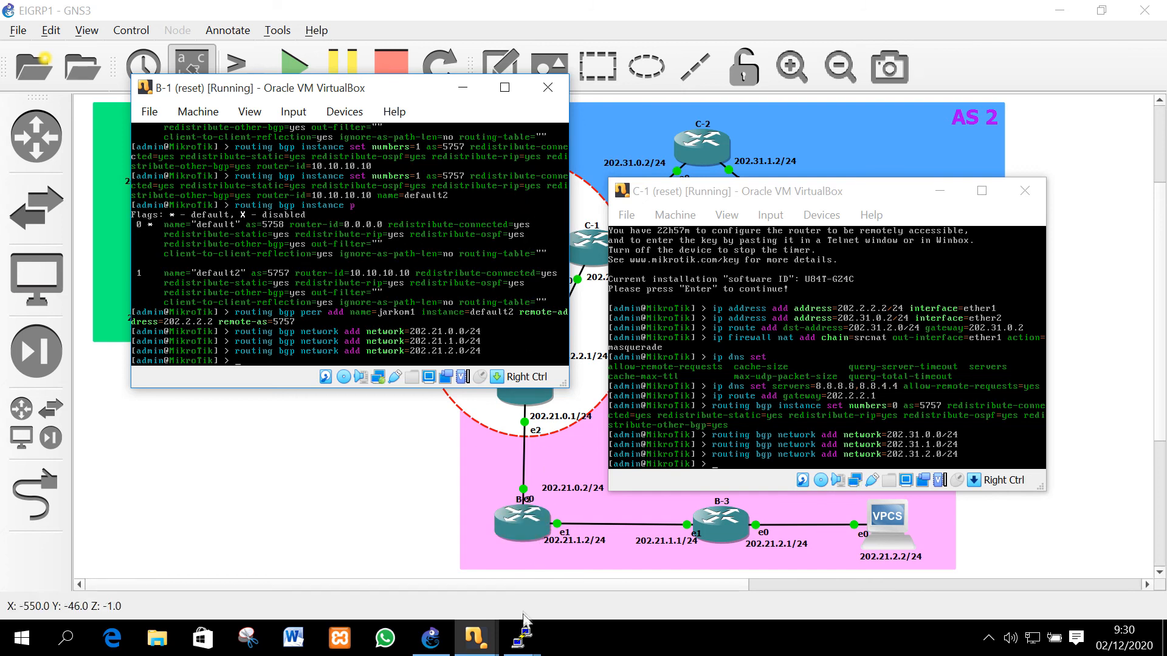
Bring A-1's console forward and draft 'routing bgp network add network=202.11.0.0'
click(457, 645)
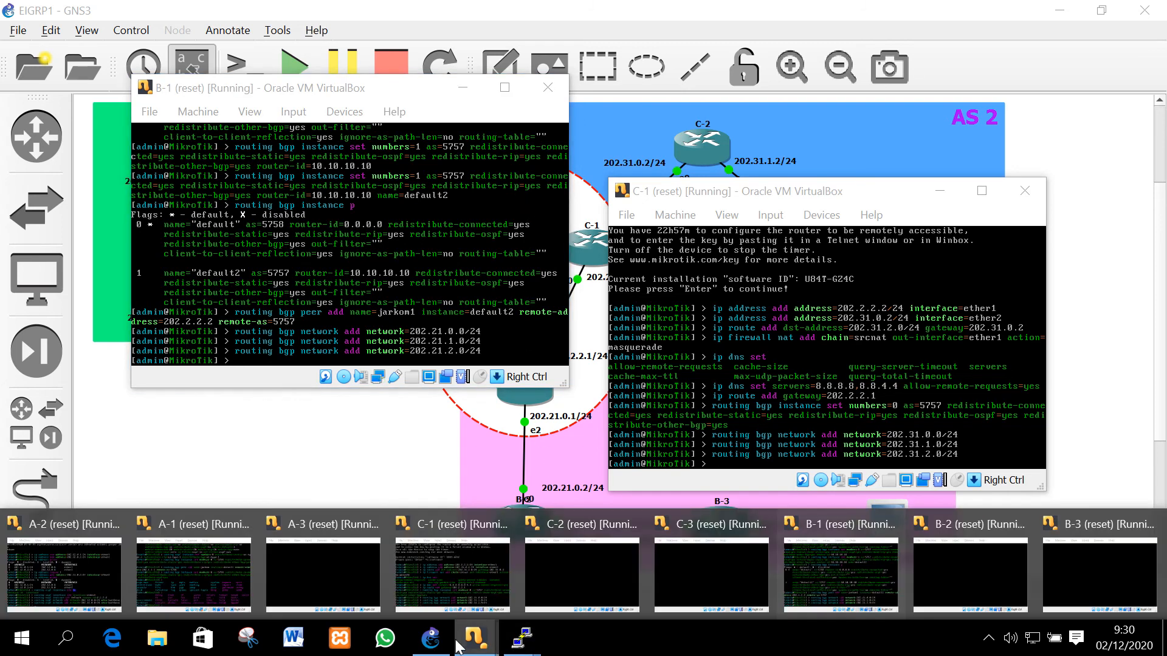
click(194, 572)
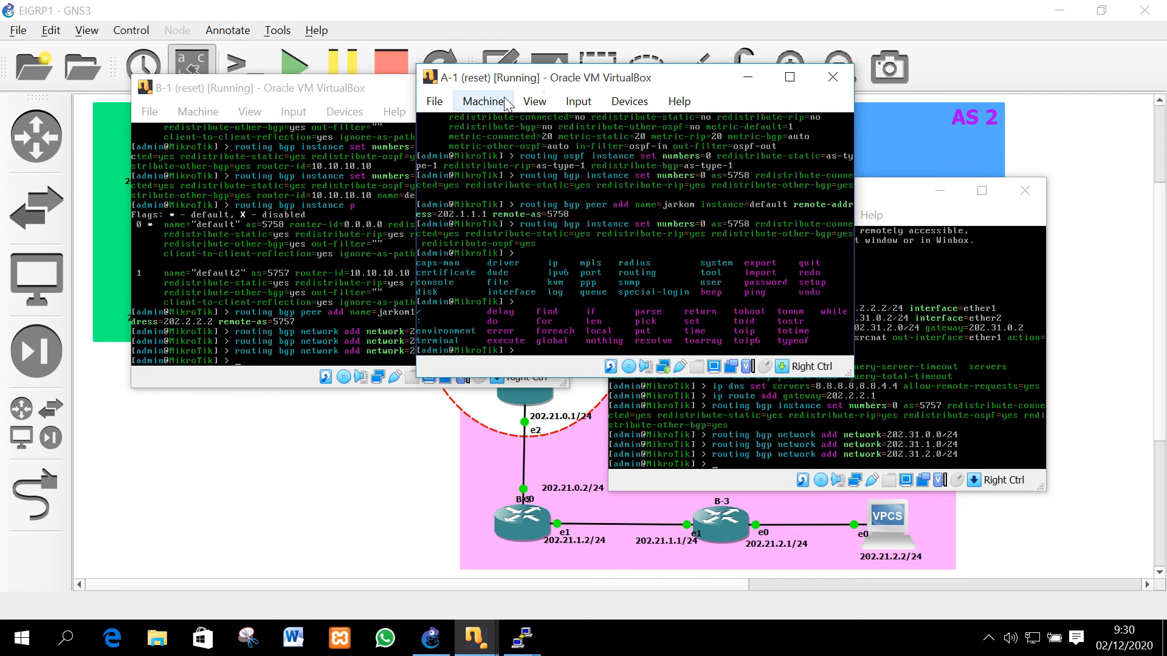
text(routing bgp network add network=202.11.0.0/24)
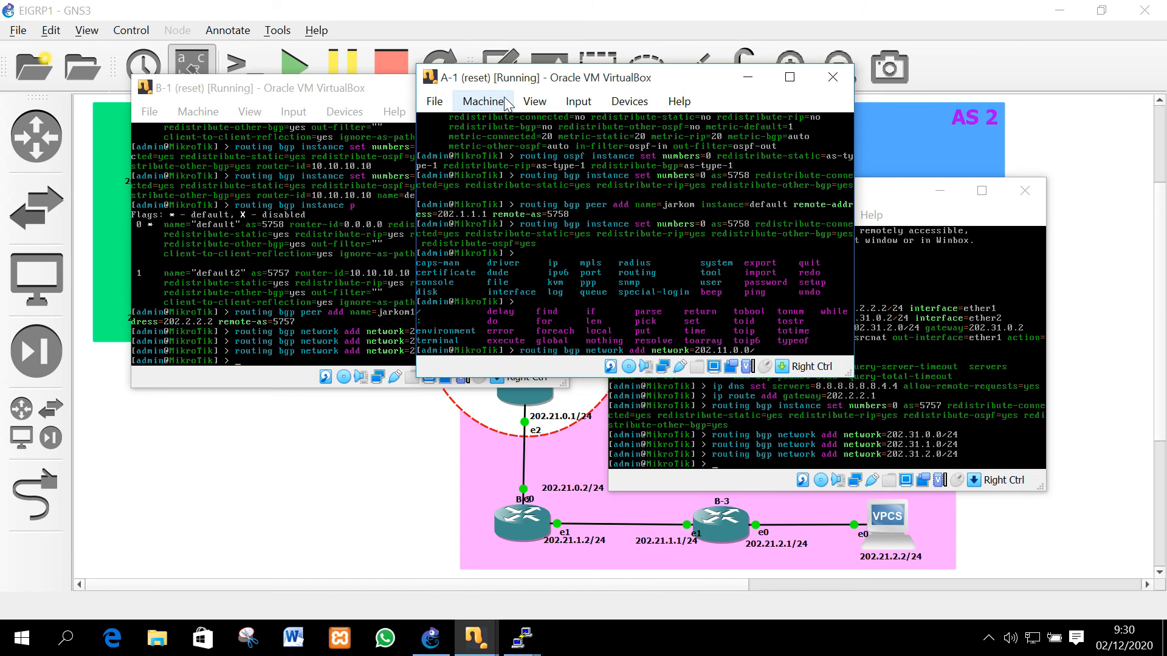
On A-1, advertise BGP networks 202.11.0.0/24 and 202.12.1.0/24
text(24)
key(Return)
key(Up)
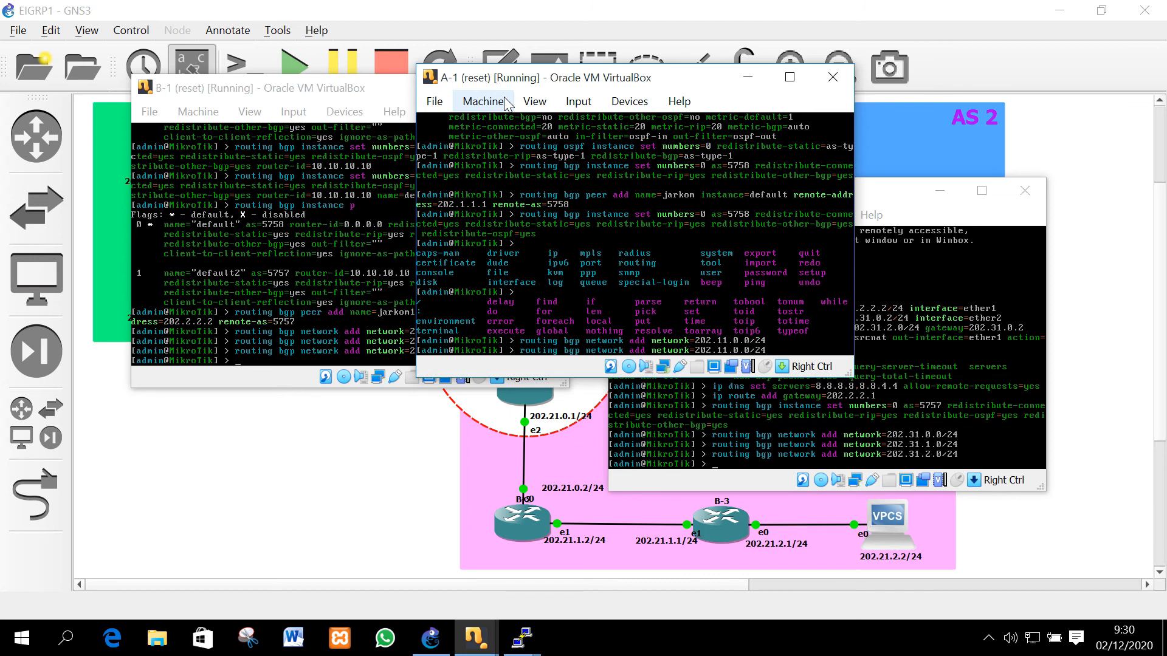
key(BackSpace)
text(1)
key(BackSpace)
text(2.)
key(Return)
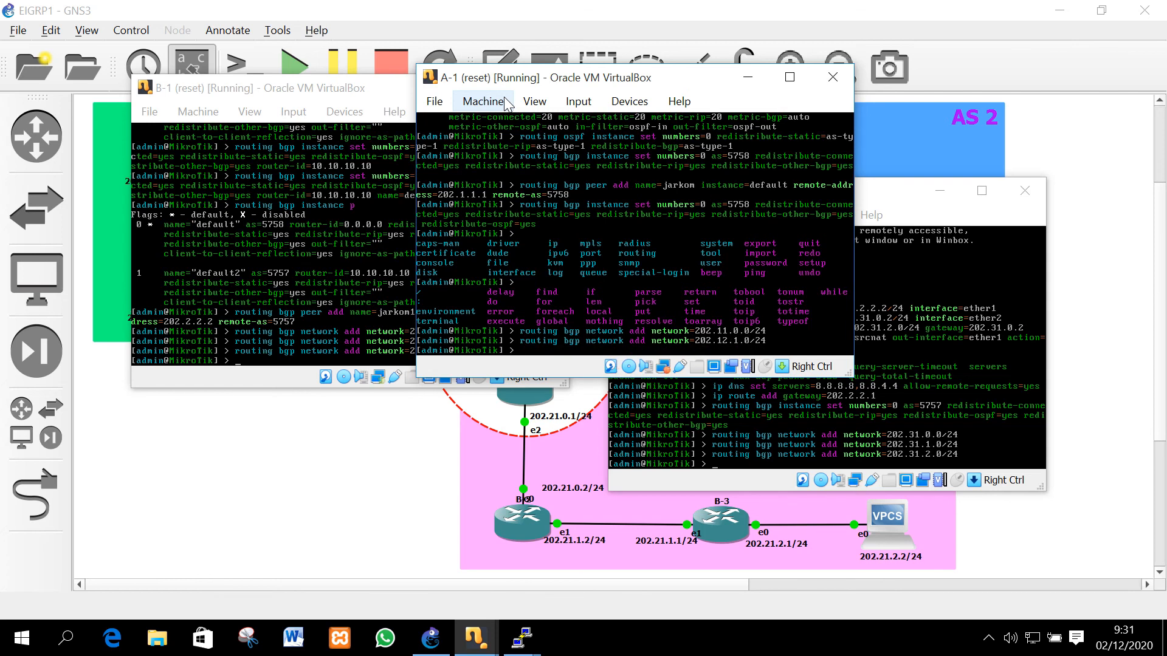
Edit the recalled command to add BGP network 202.12.0.0/24 on A-1
key(Up)
key(Left)
key(Left)
key(Left)
key(Left)
key(Left)
key(BackSpace)
text(2)
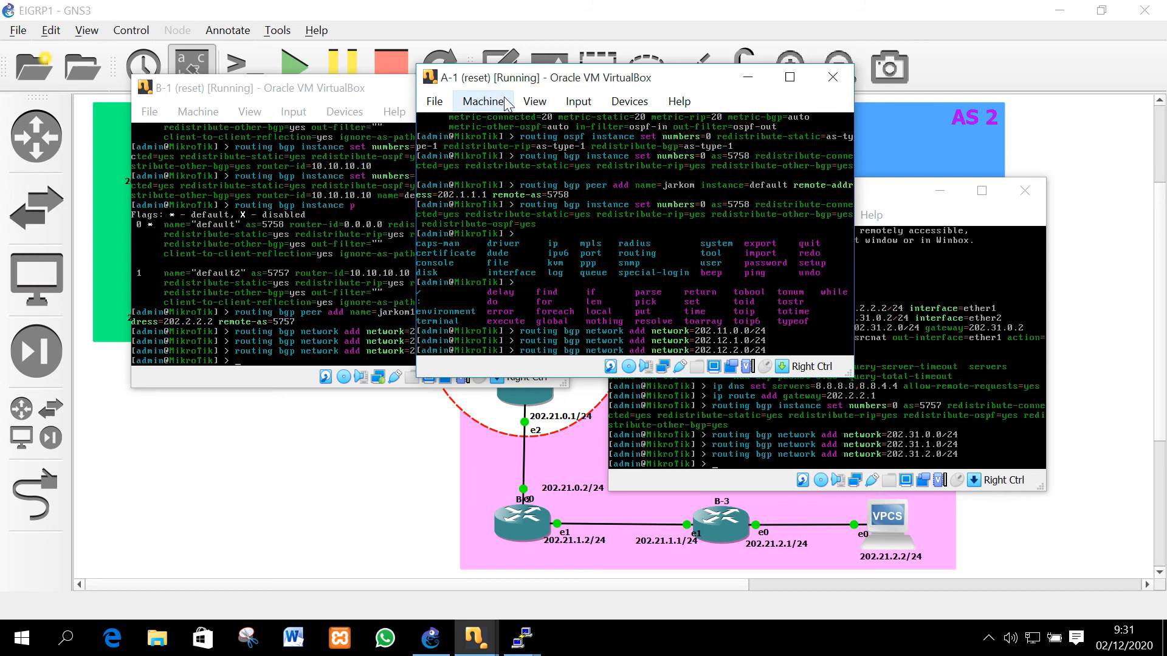
key(BackSpace)
text(0)
key(Return)
On C-1, add BGP peer jarkom1 (instance default) to 202.2.2.1 in remote AS 5757
click(885, 198)
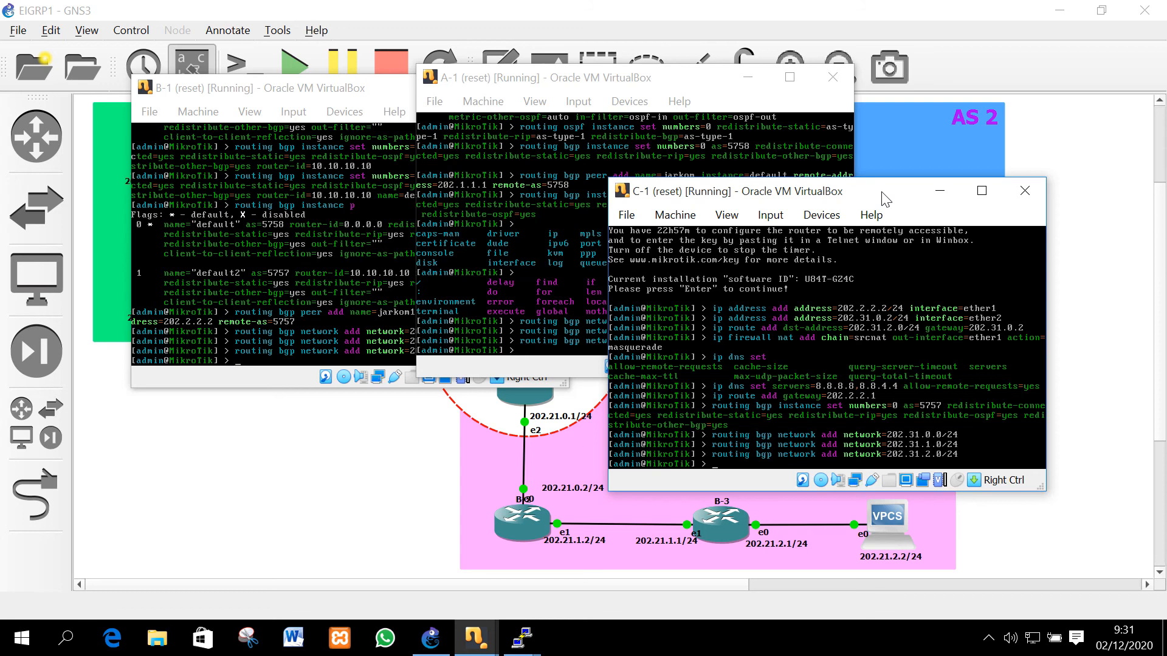
text(routing bgp peer add name=jarkom)
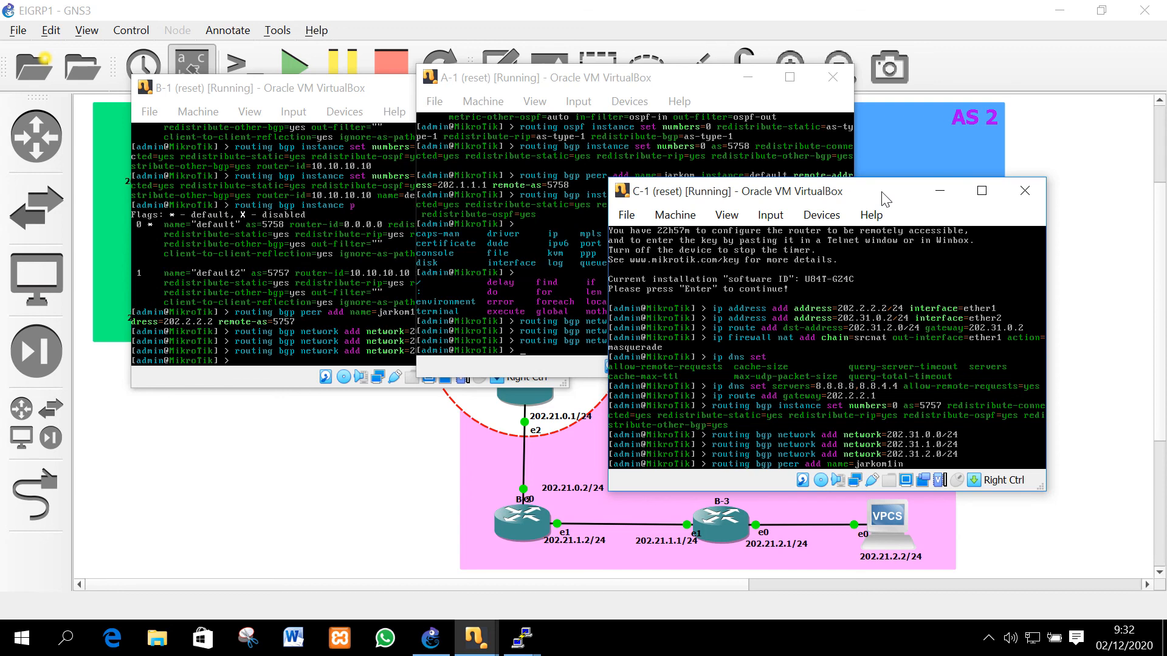
text(1 instance=default remote-address=2)
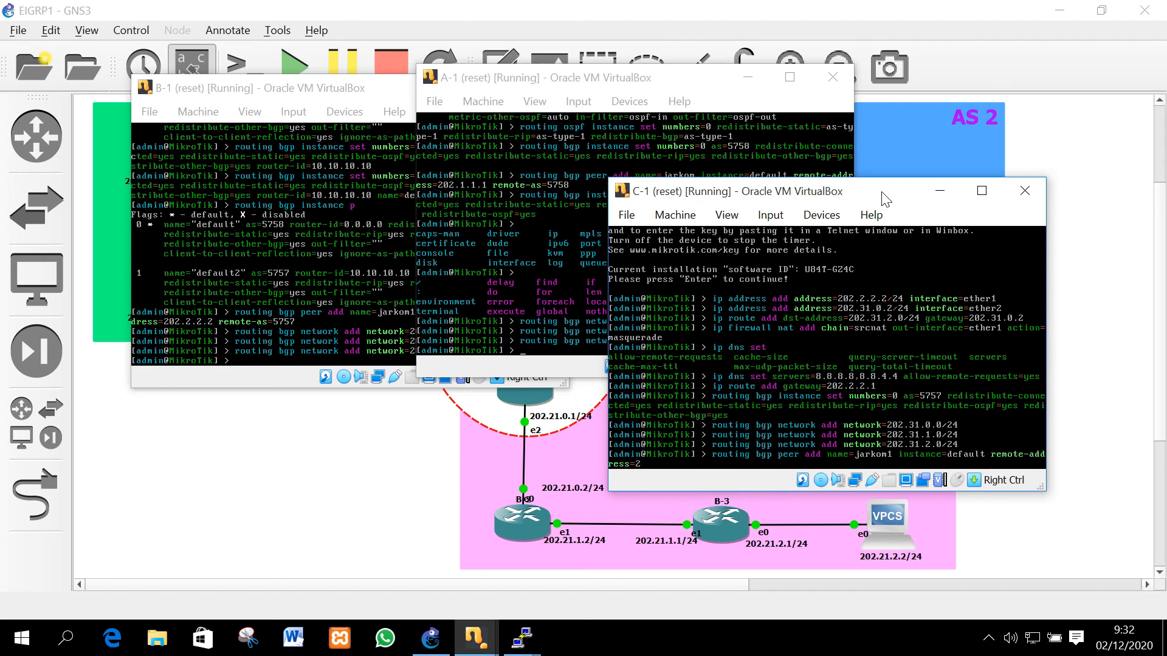
text(02.2.2.1 remo)
key(Tab)
text(as=5757)
key(Return)
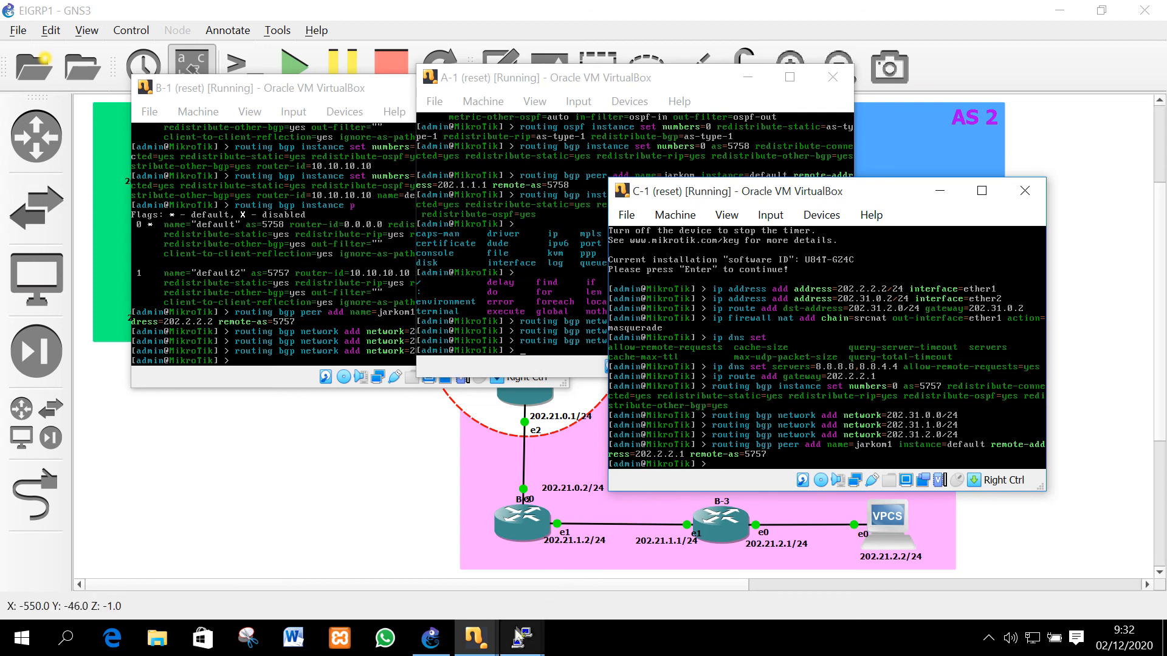
click(541, 623)
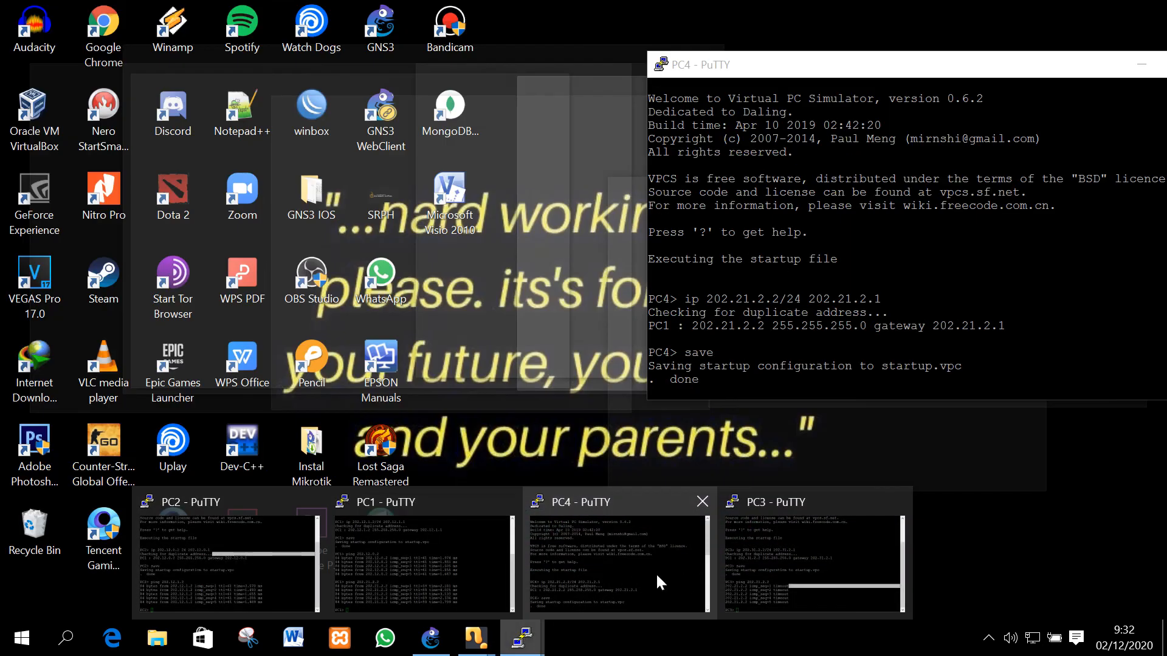
Rerun PC3's ping to 202.21.2.2 and stop it once it times out
mouse_move(743, 541)
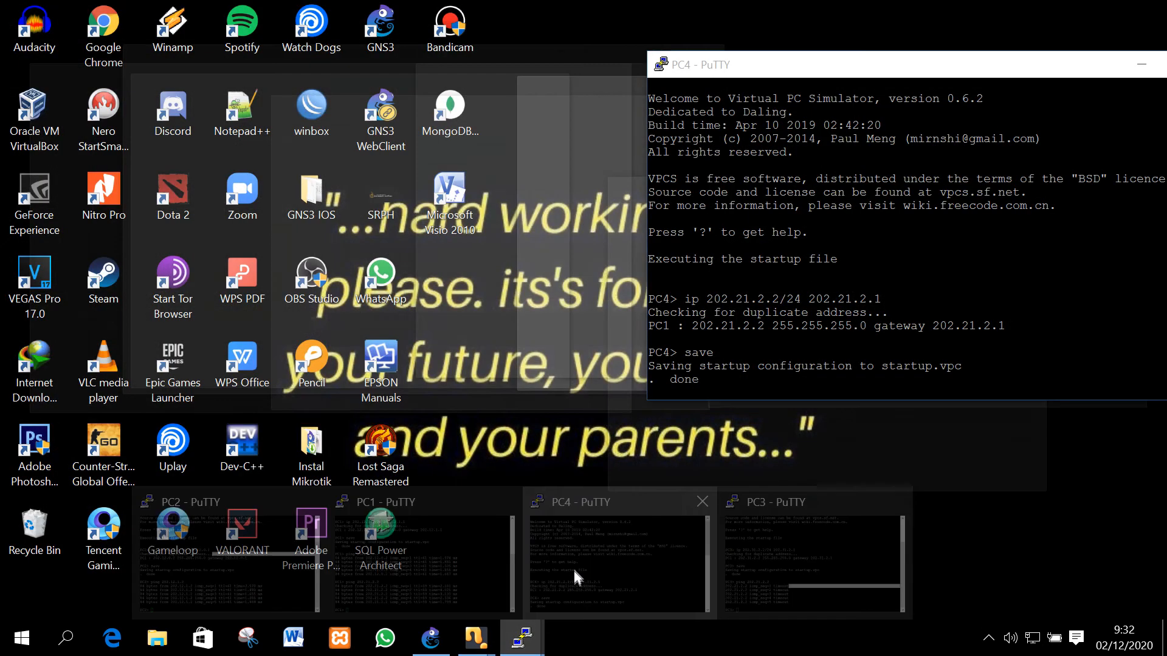
click(574, 567)
click(563, 96)
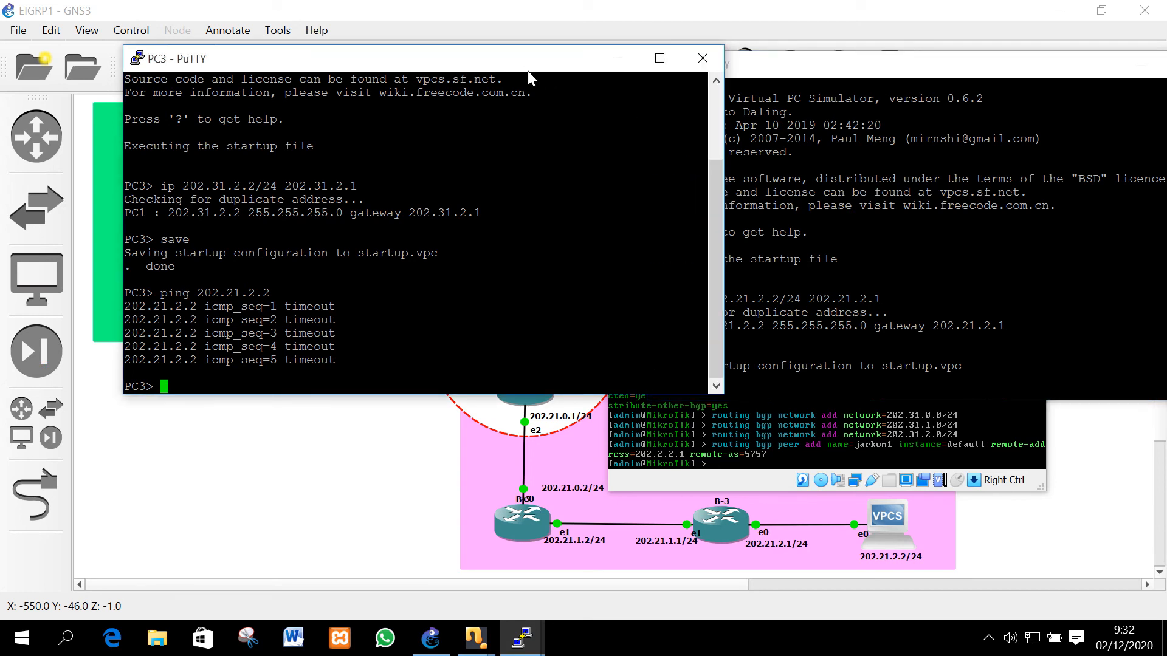
key(Up)
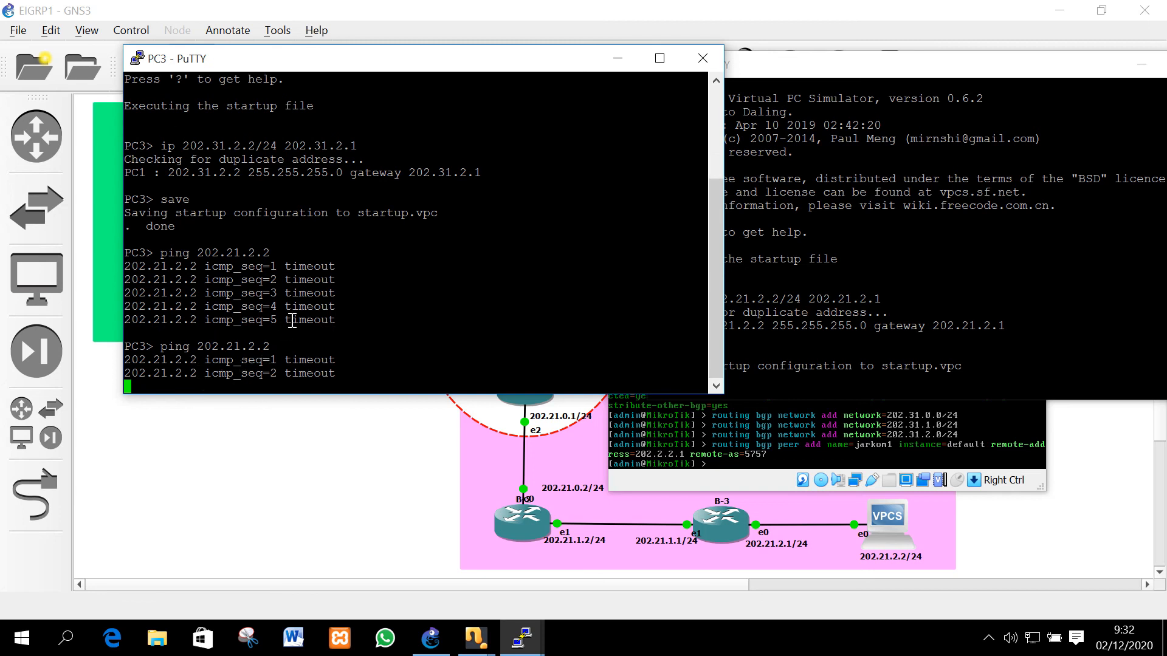
key(ctrl+c)
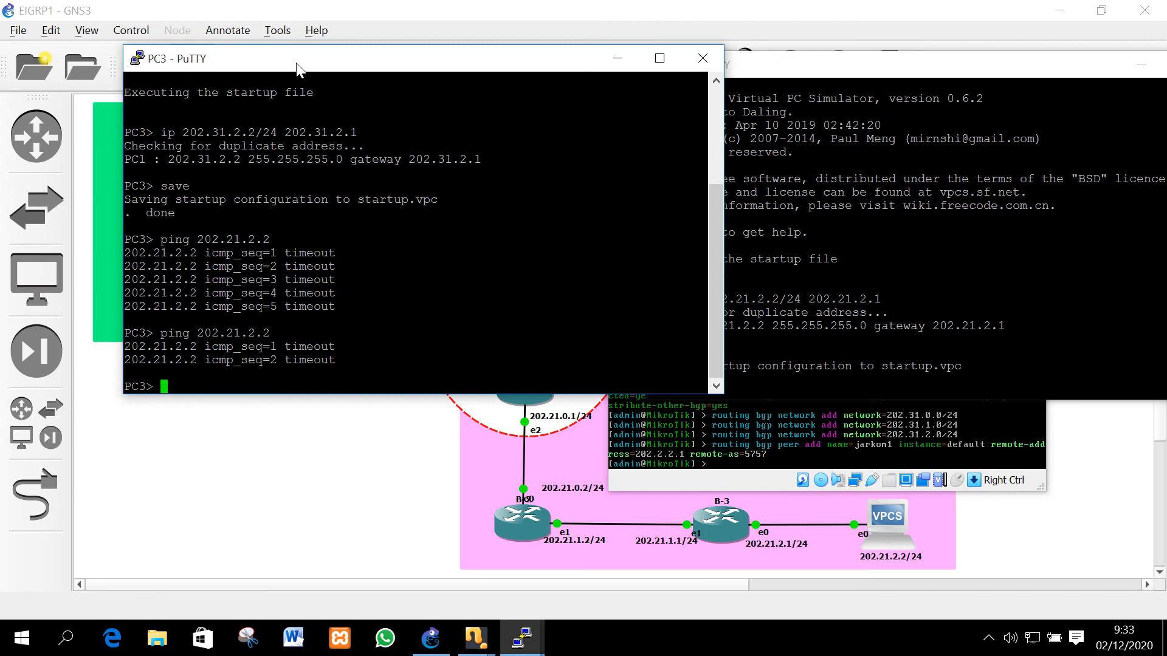
click(723, 447)
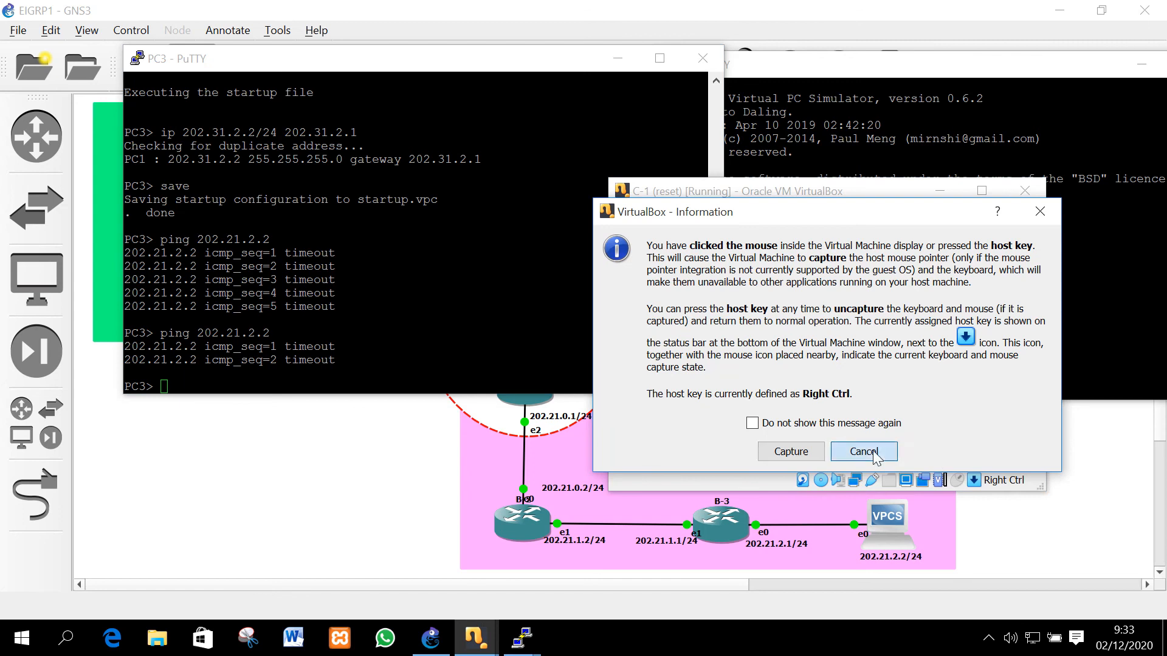
On C-1, add a static route to 202.31.1.0/24 via gateway 202.31.0.2
click(873, 452)
text(ip route )
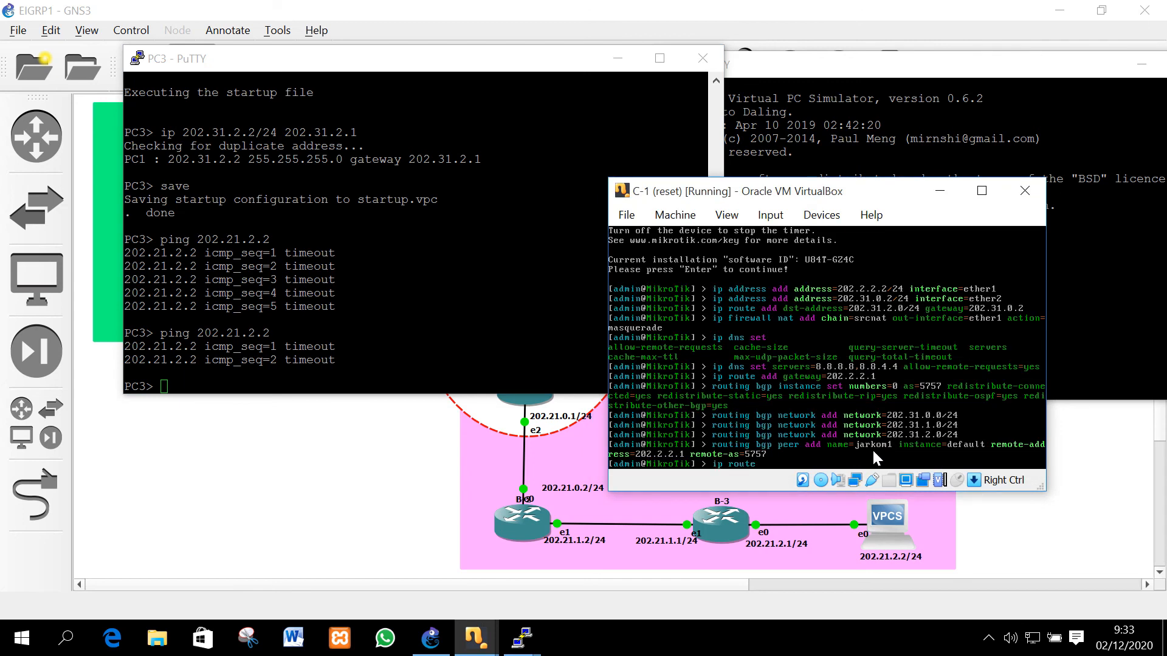
text(add ad)
key(BackSpace)
key(BackSpace)
text(d)
key(Tab)
text(202.31.1.0/24 g)
key(Tab)
text(202.31)
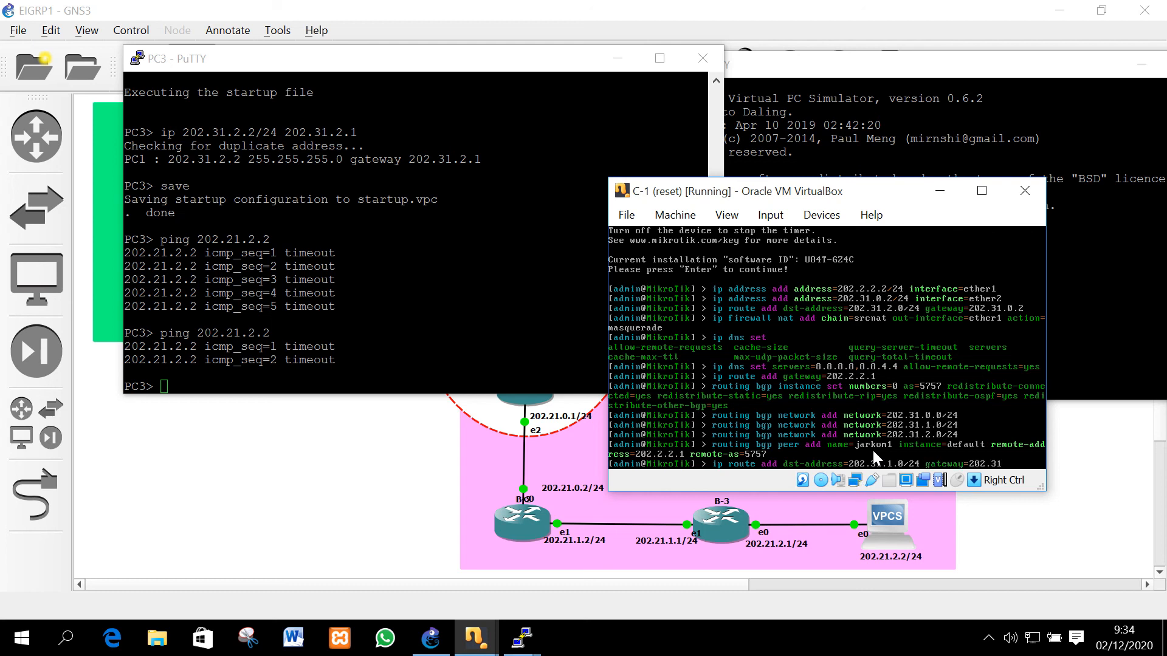
text(.0.2)
key(Return)
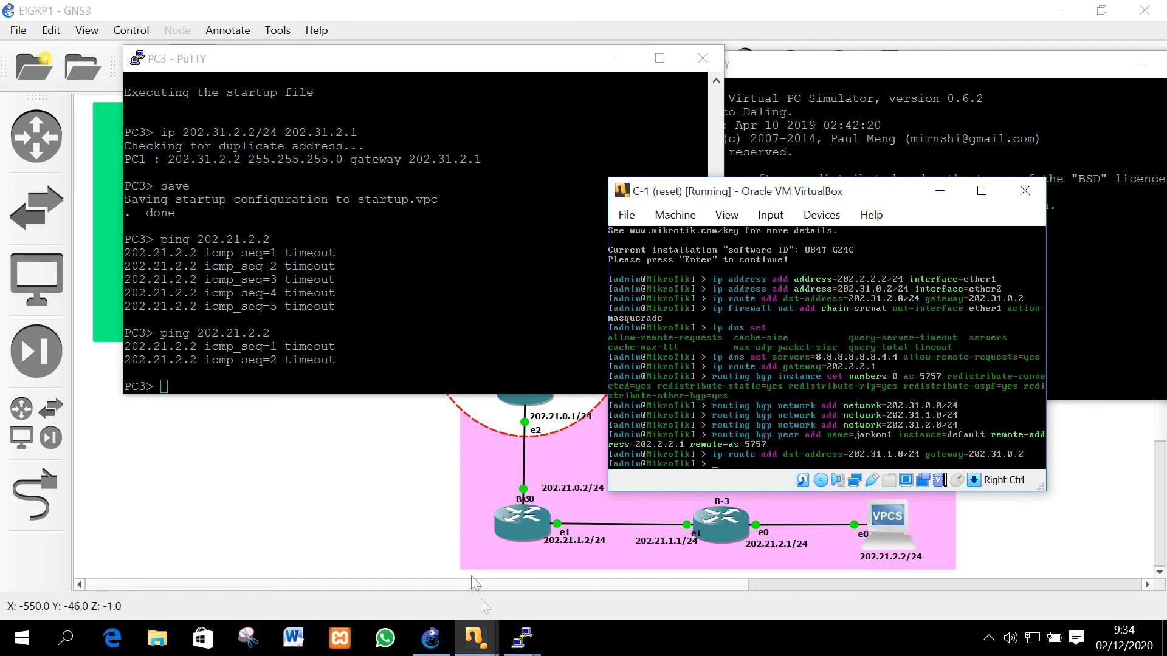
On C-2, add a static route to 202.31.2.0/24 via gateway 202.31.1.1
mouse_move(524, 641)
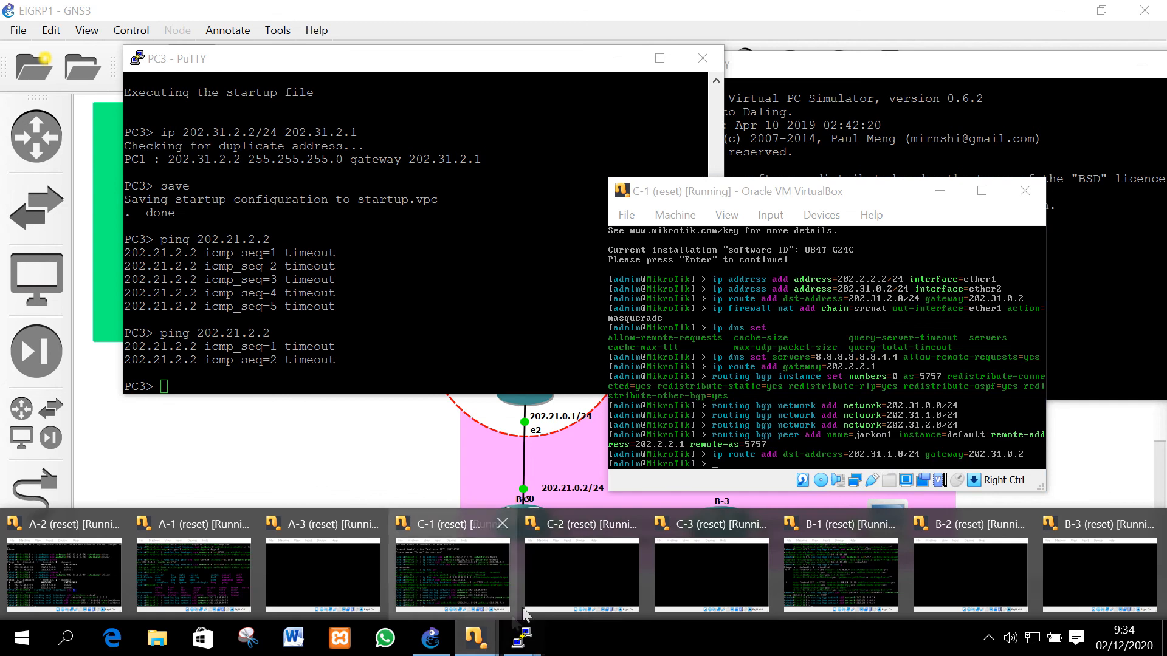
click(636, 562)
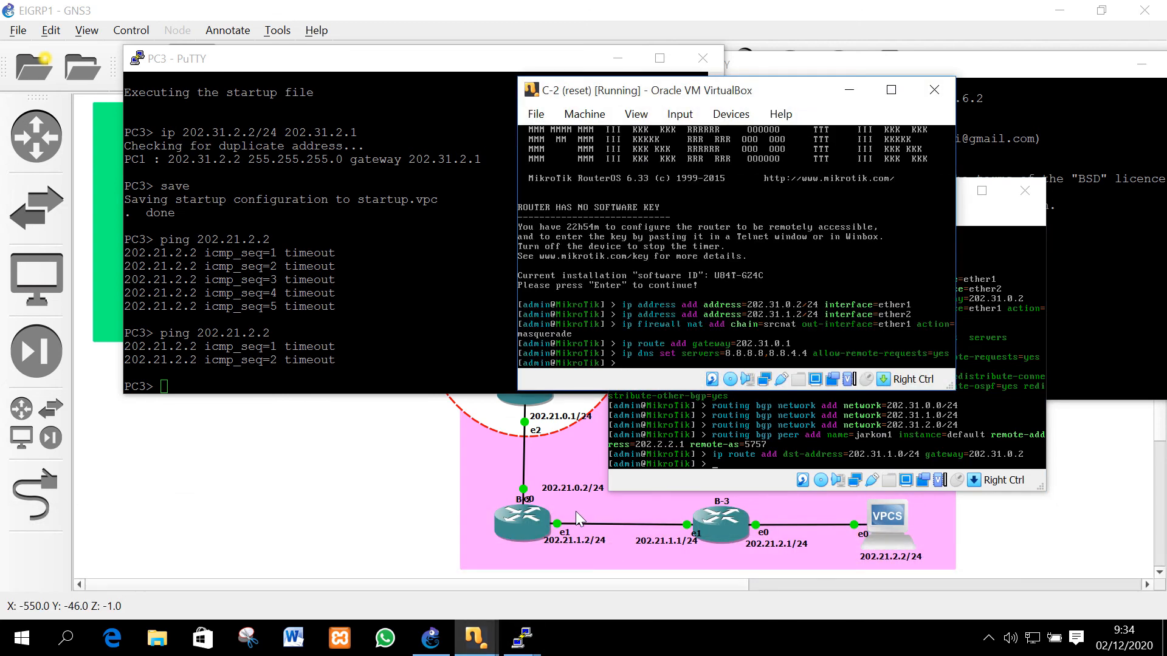
text(ip route add dst-address=)
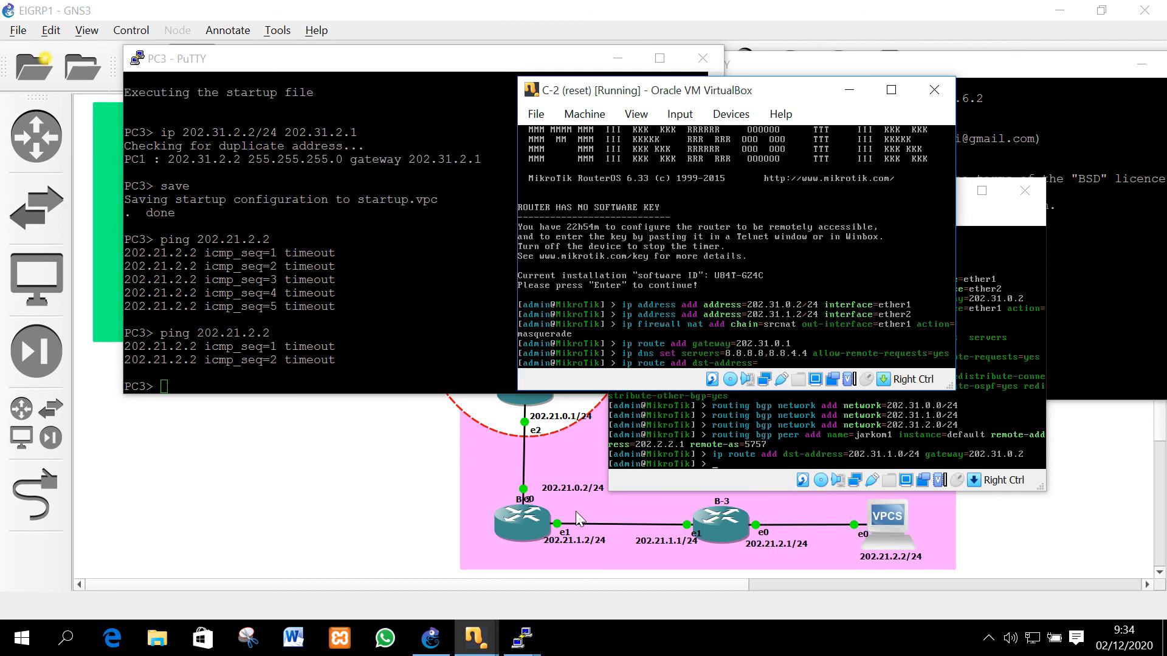
text(202)
text(.31.2.0/24 gateway=202.31.1.1)
key(Return)
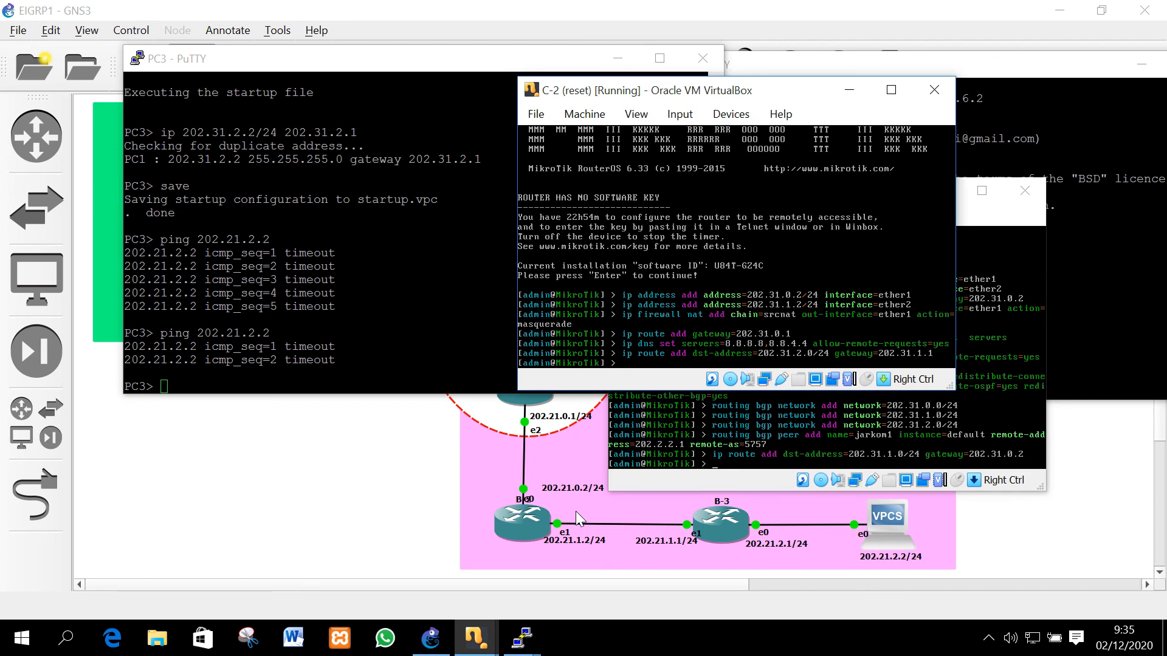
Draft a second route from the recalled command, discard it, and move C-2's console aside
key(Up)
key(BackSpace)
key(BackSpace)
text(.0.0/24 gateway=202.31.1.1)
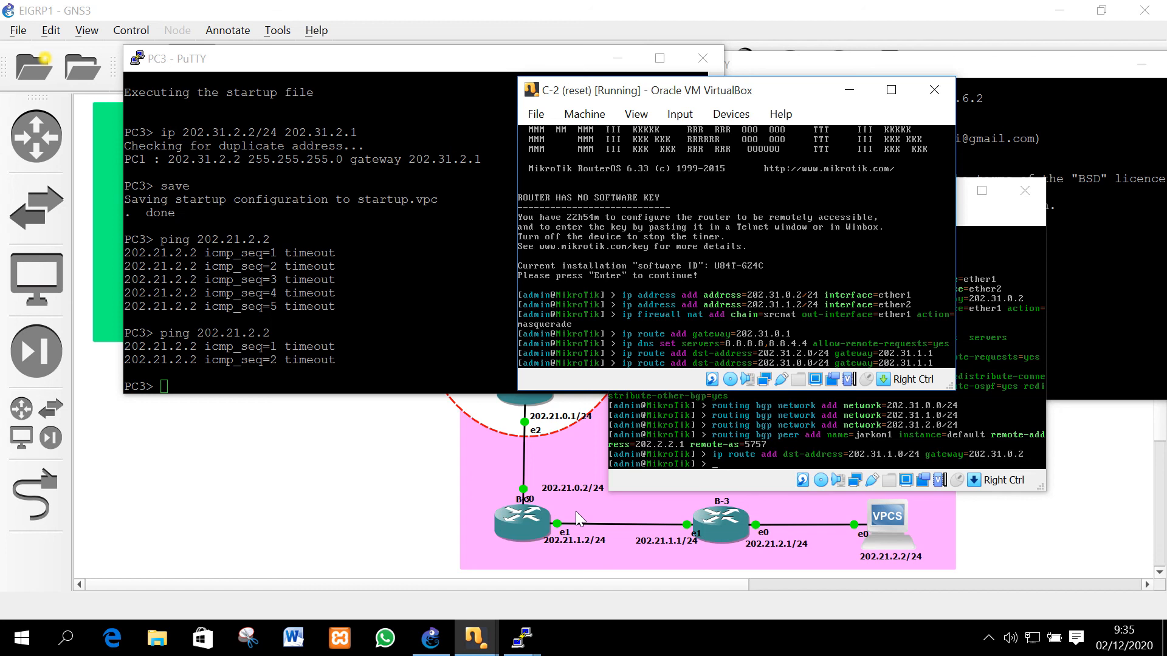
key(BackSpace)
key(BackSpace)
key(BackSpace)
text(0.1)
key(BackSpace)
key(BackSpace)
key(BackSpace)
key(BackSpace)
key(BackSpace)
key(BackSpace)
key(BackSpace)
key(BackSpace)
key(BackSpace)
key(BackSpace)
key(BackSpace)
key(BackSpace)
key(BackSpace)
key(BackSpace)
key(BackSpace)
key(BackSpace)
key(BackSpace)
key(BackSpace)
key(BackSpace)
key(BackSpace)
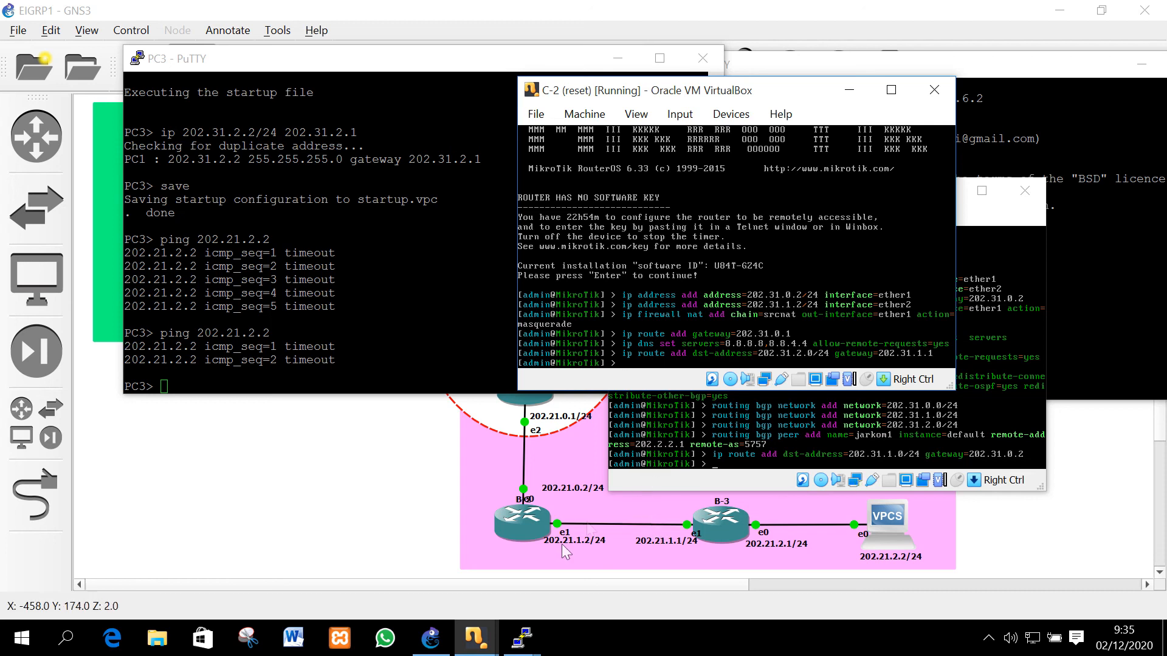
drag(775, 99, 645, 132)
Rerun PC3's ping to 202.21.2.2, now getting destination host unreachable from 202.31.0.2
click(719, 123)
click(815, 58)
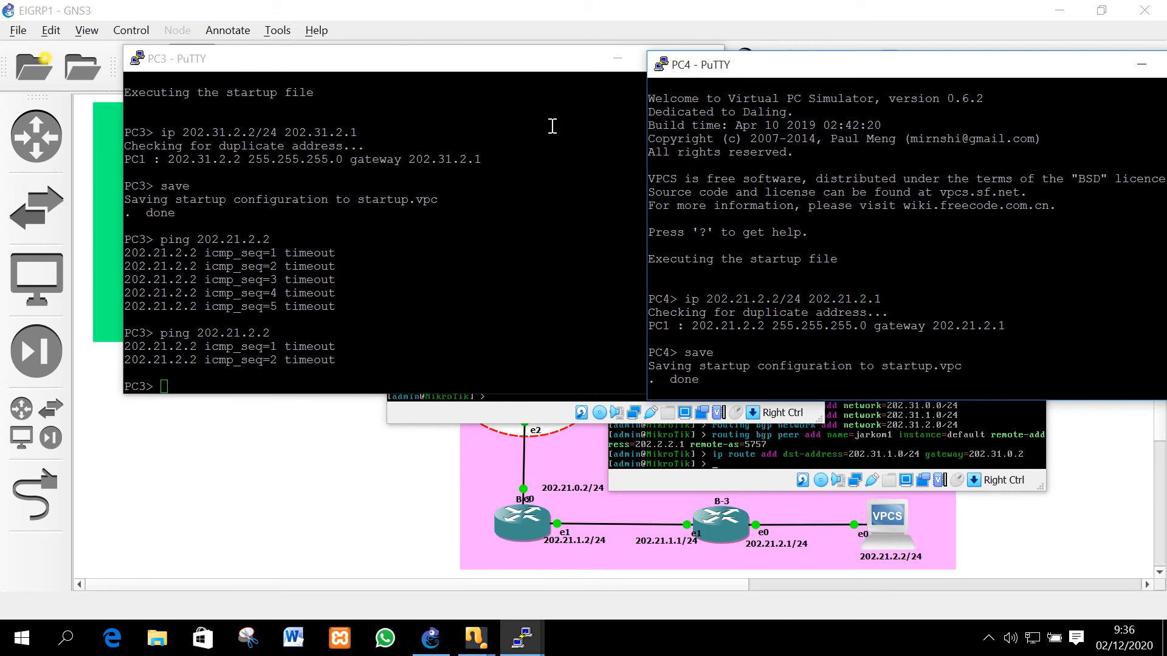
key(Up)
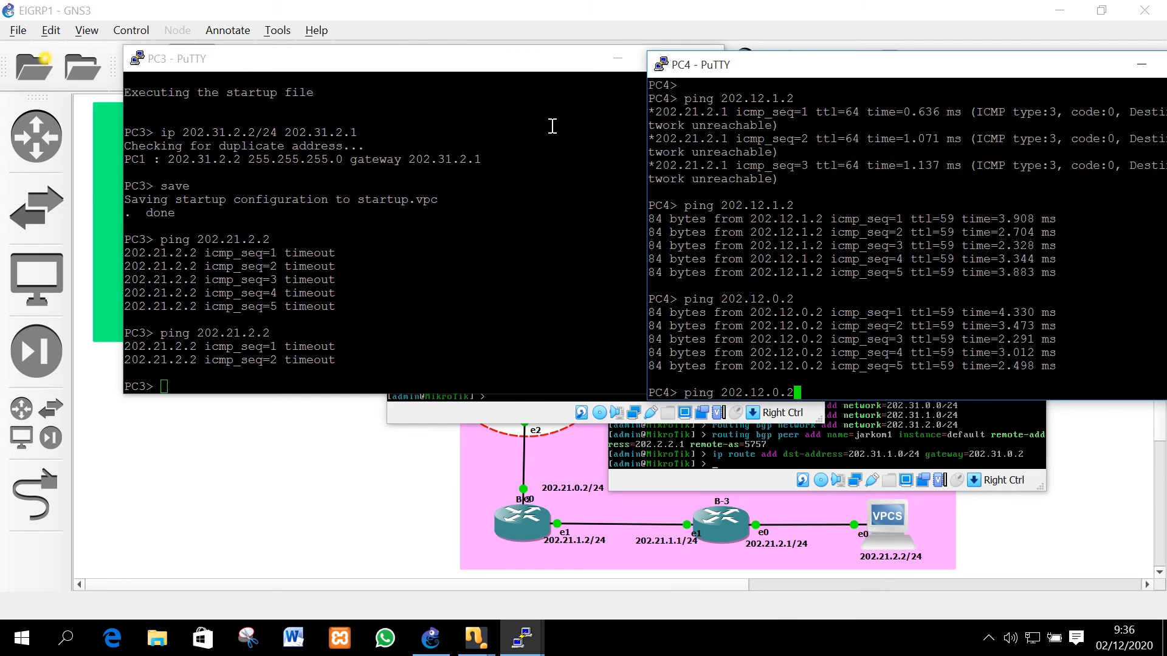
click(553, 126)
key(Up)
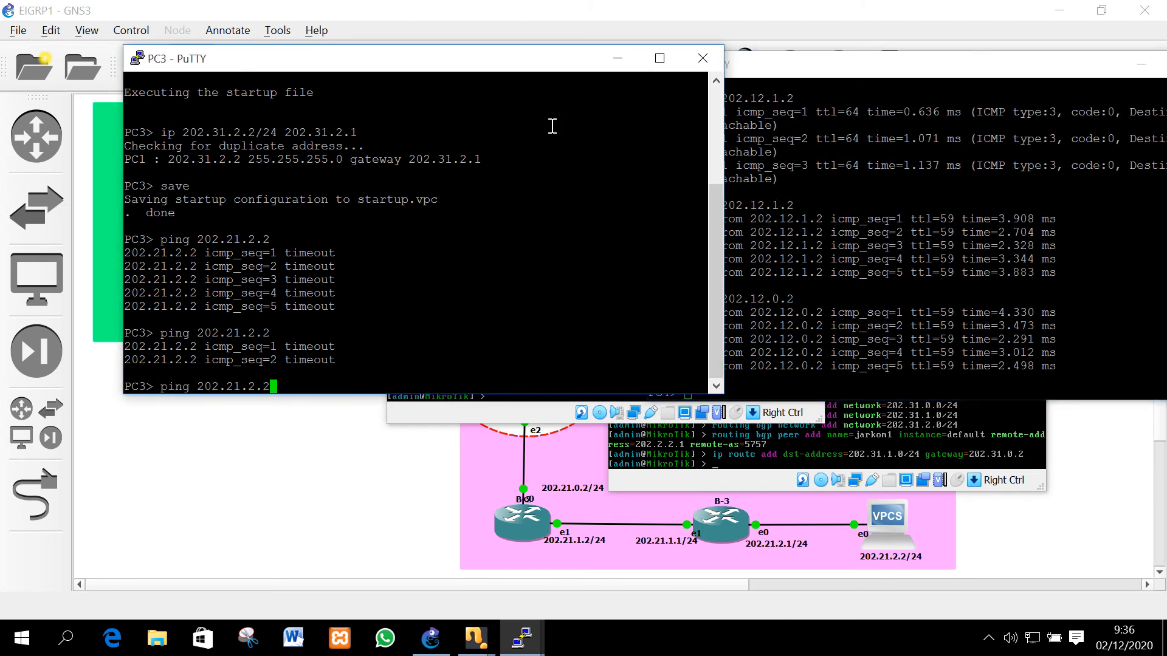
key(Return)
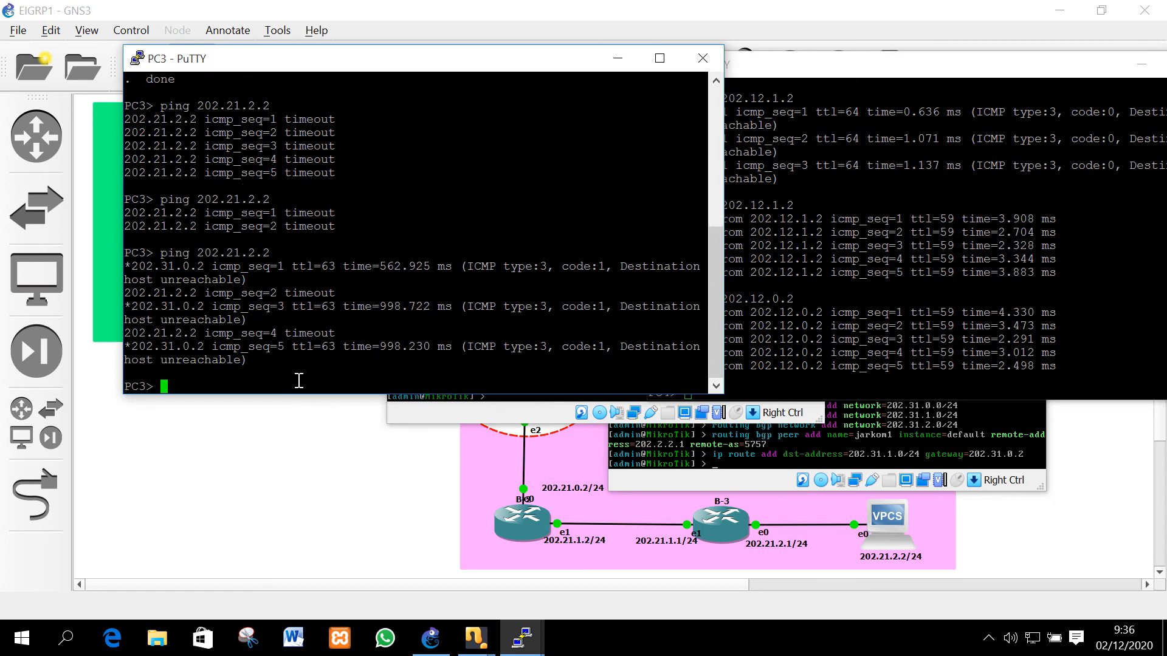
click(493, 420)
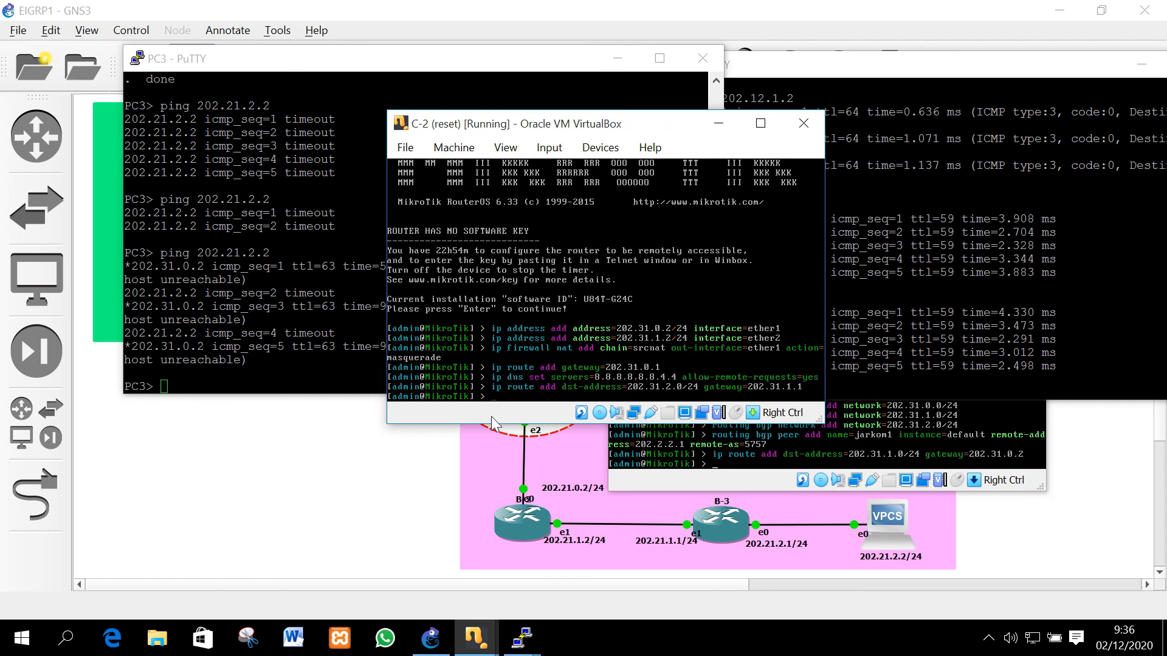
From C-1, ping 202.31.2.2 and 202.31.1.2, stopping each one
click(798, 428)
click(841, 454)
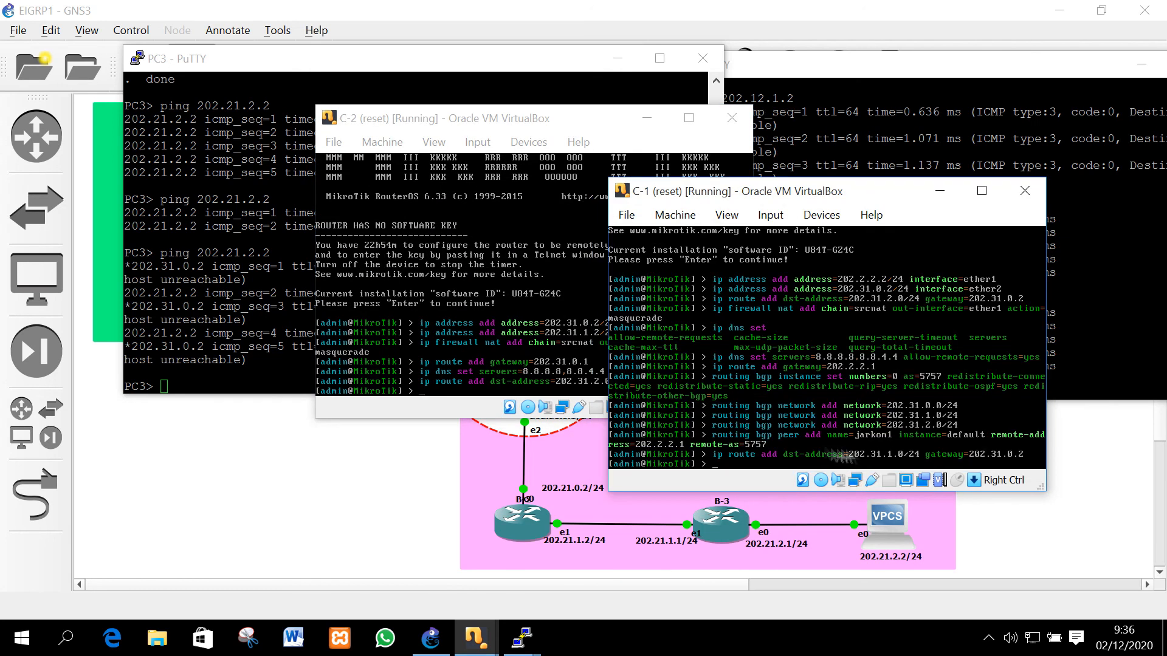
text(ping 202.31.2.2)
key(Return)
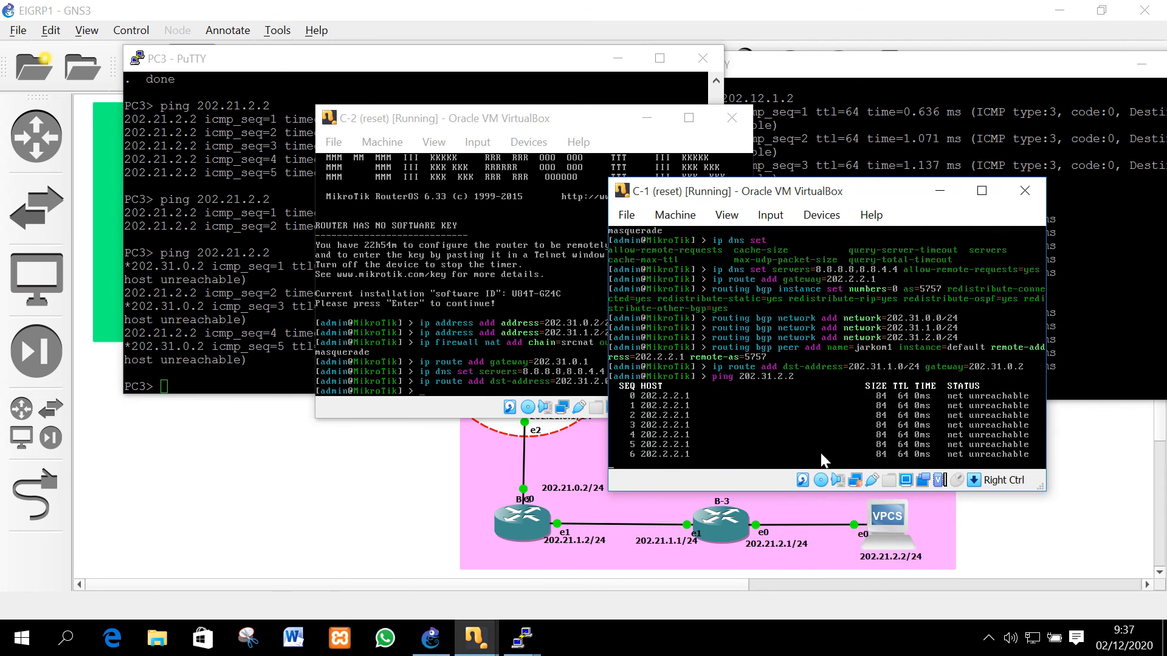
key(ctrl+c)
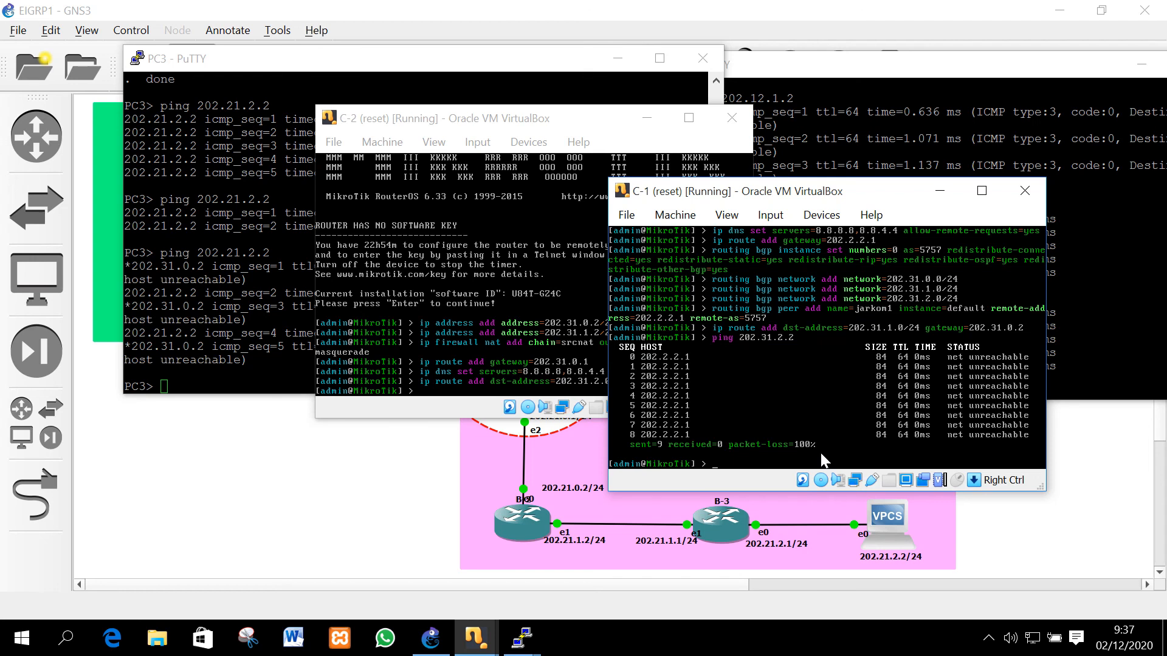
text(ping 202.31.1.2)
key(Return)
key(ctrl+c)
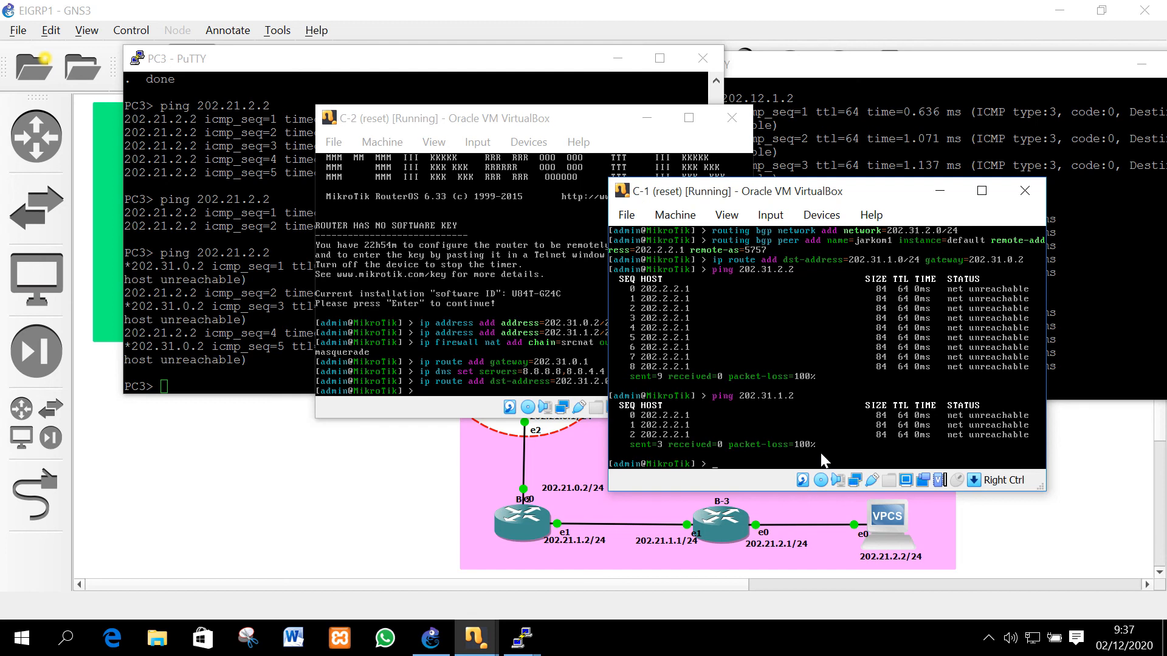
Re-add C-1's route to 202.31.1.0/24 and ping 202.31.1.2 again, still net unreachable
key(Up)
key(Up)
key(Up)
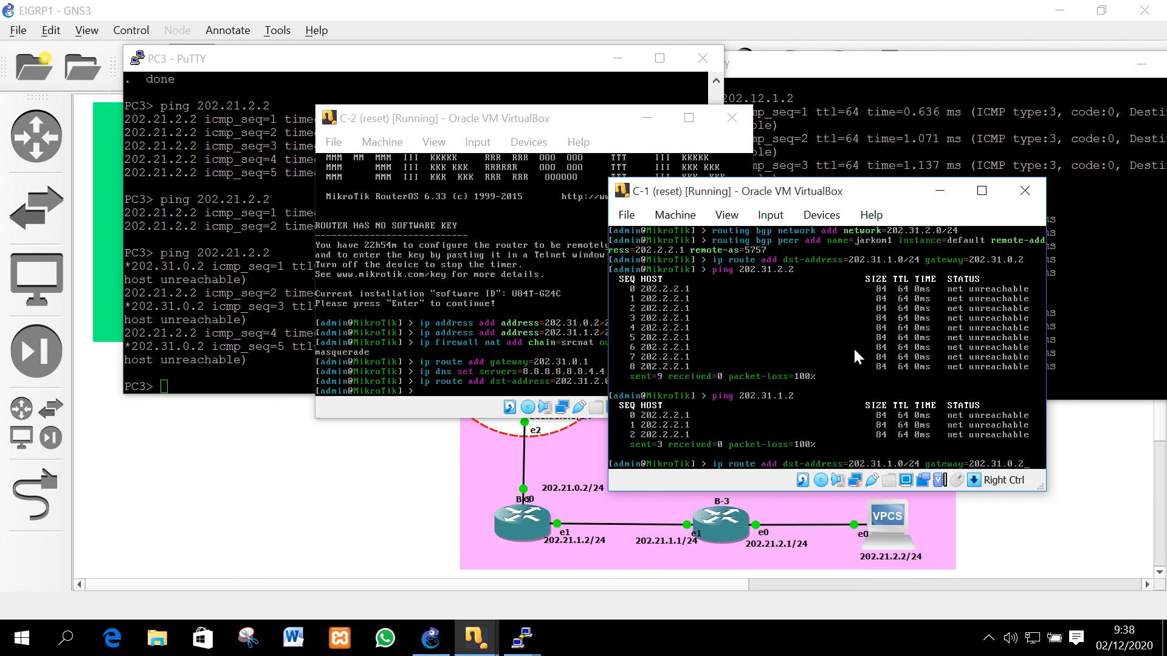
key(Return)
key(Up)
key(Up)
key(Return)
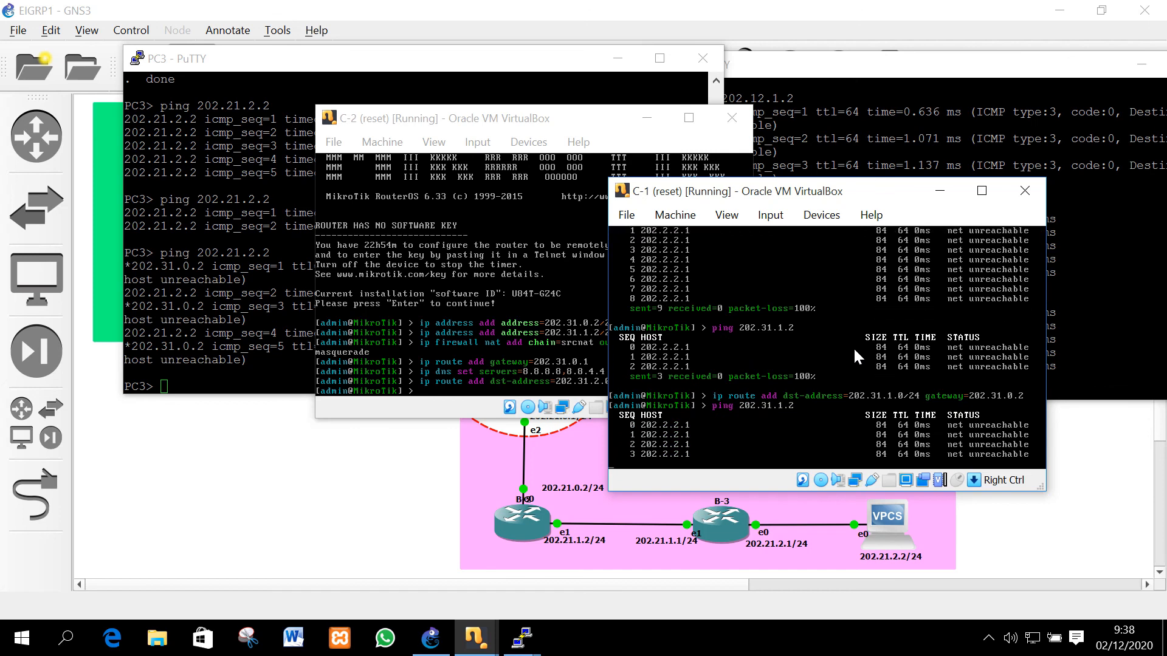
click(286, 372)
click(432, 639)
click(521, 638)
click(678, 548)
click(521, 638)
click(745, 578)
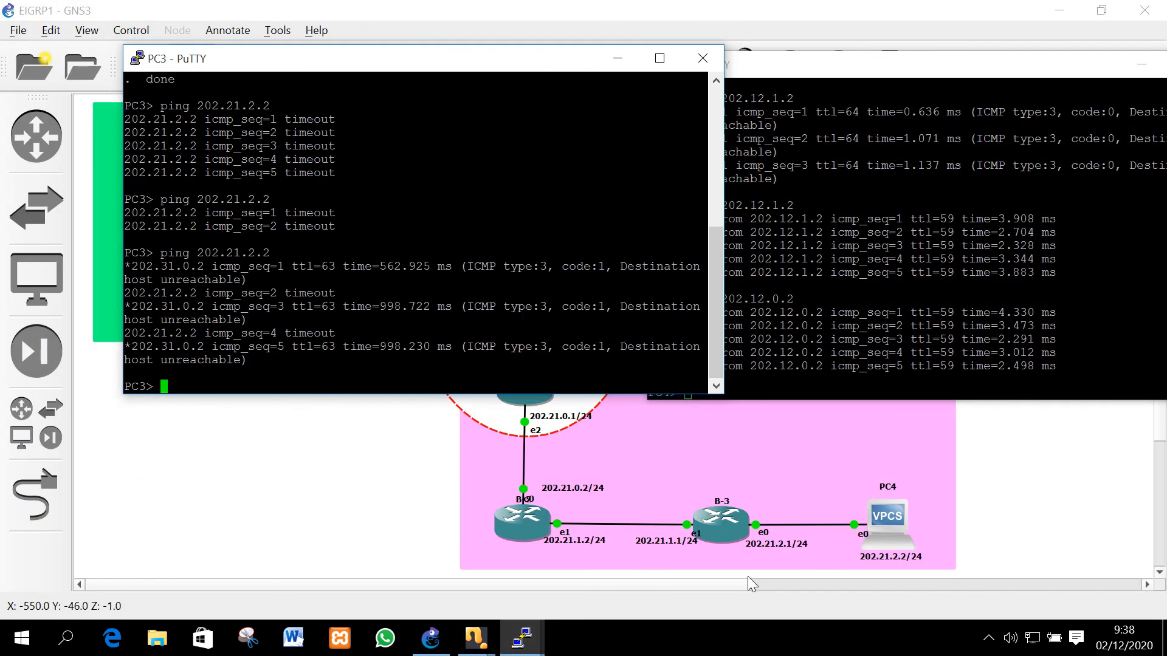
Compare PC4's and PC3's ping results, then bring up the Bandicam recorder window
click(892, 151)
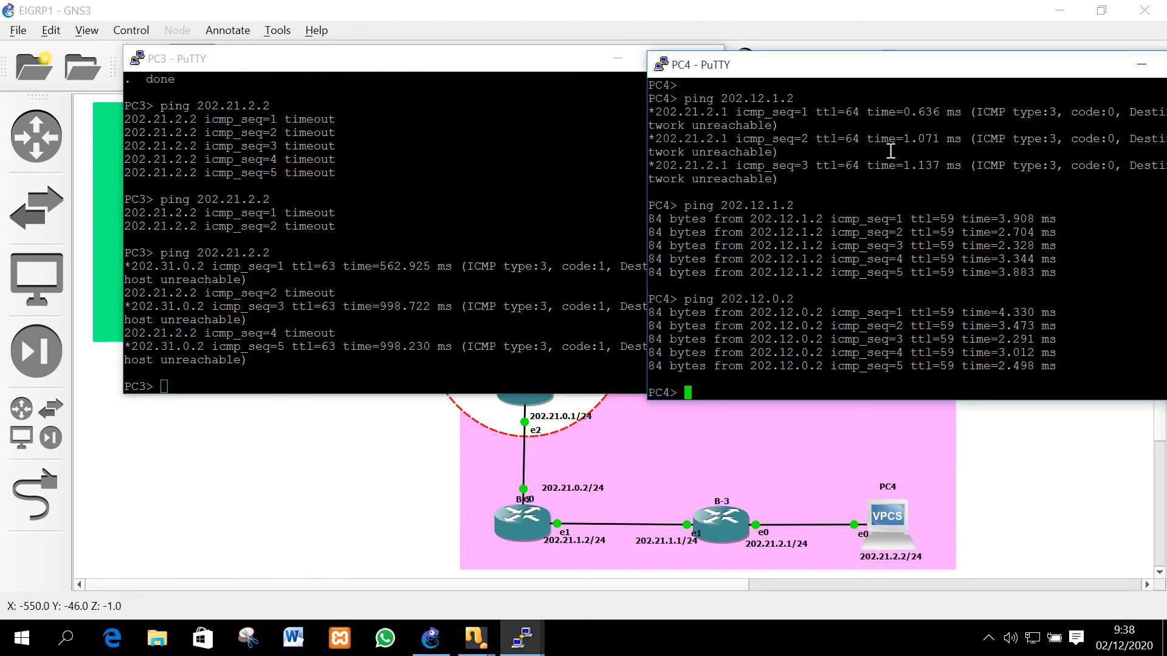
click(347, 311)
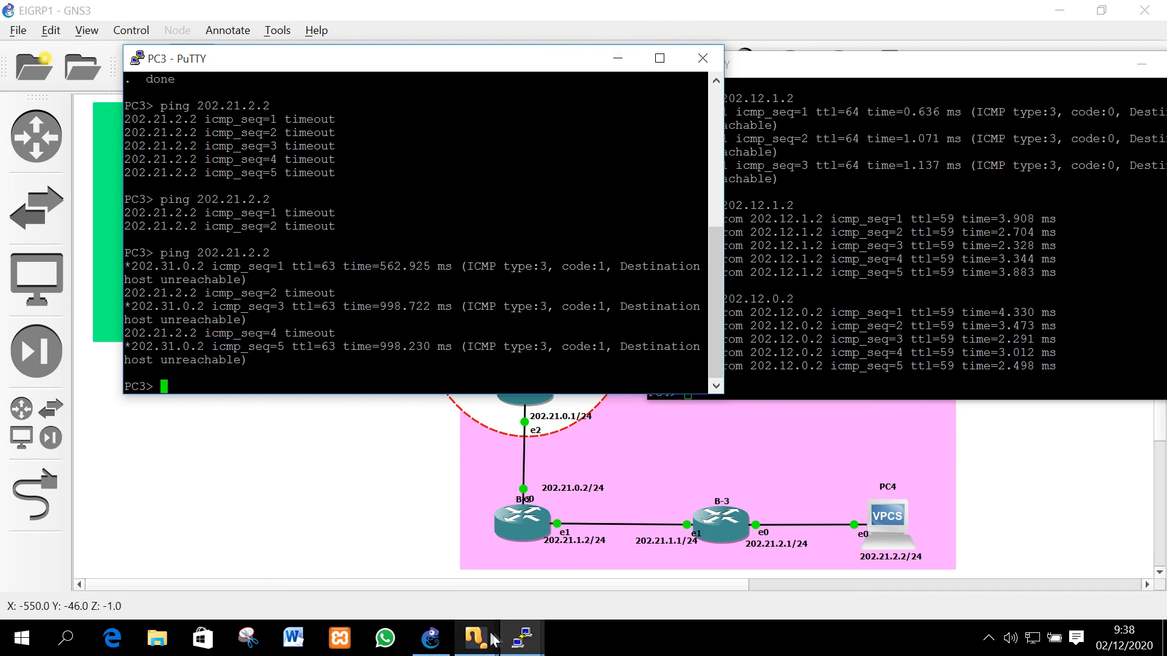
click(988, 638)
click(952, 602)
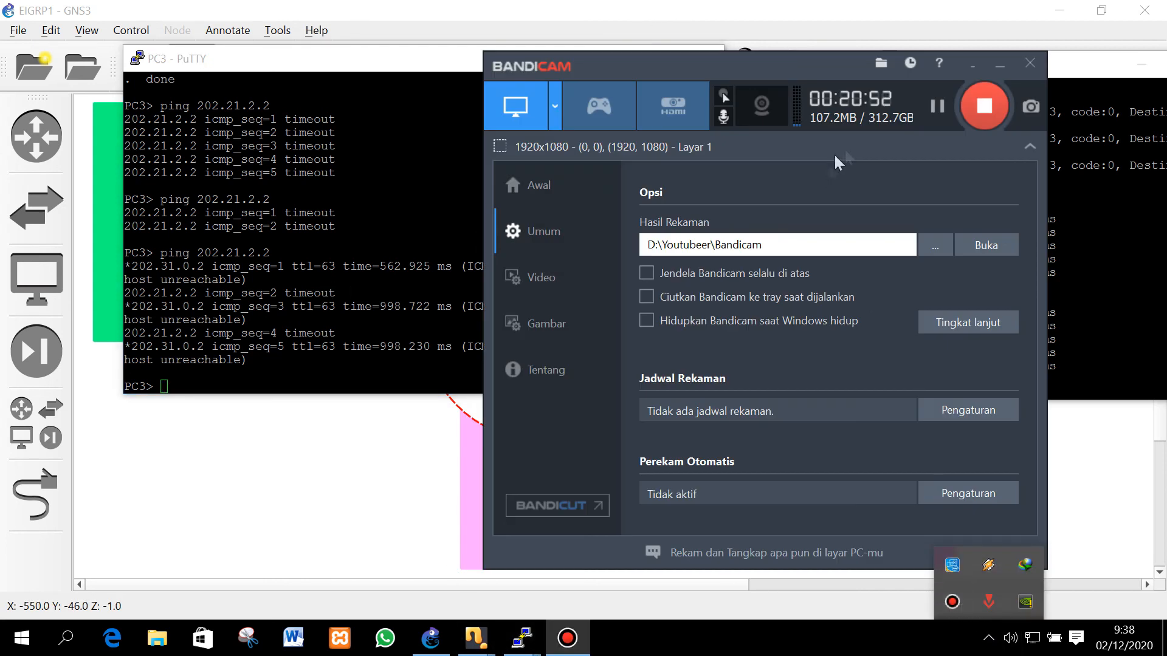